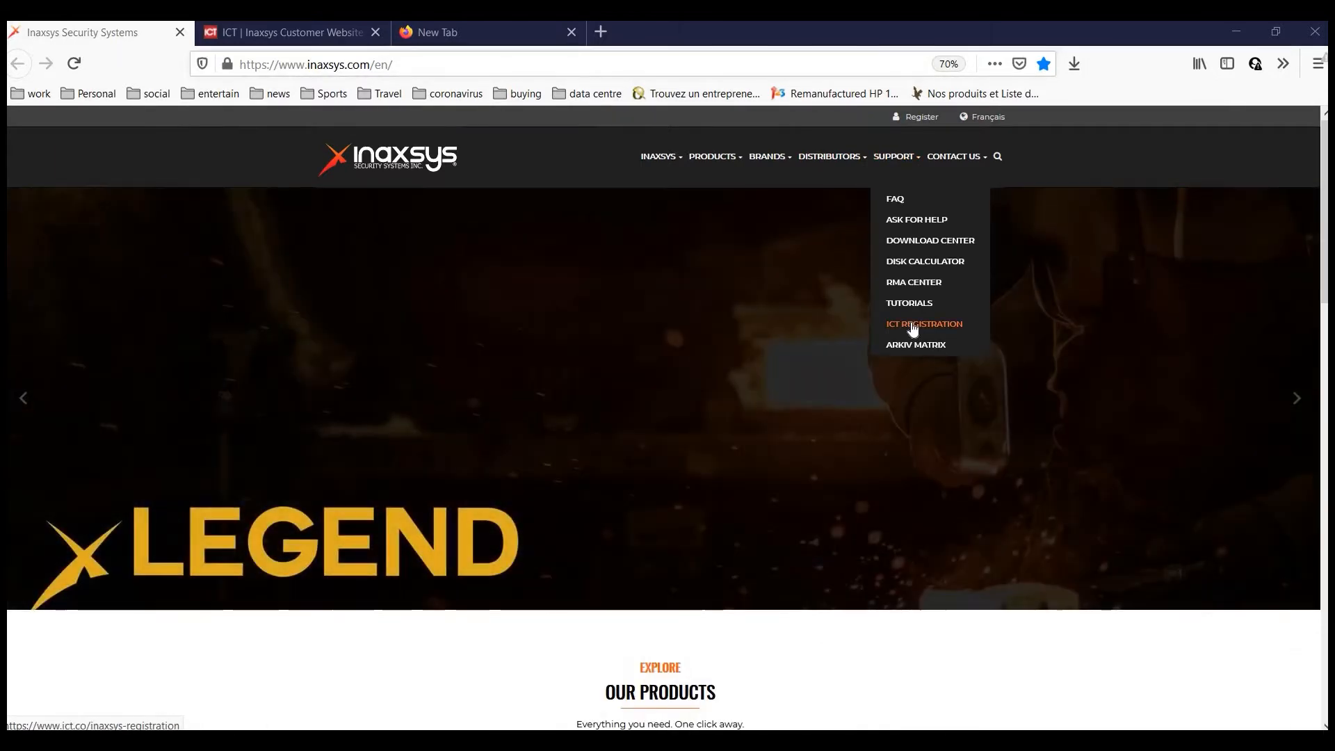
Review the filled-in ICT registration form requesting WXPERT training.
left_click(913, 330)
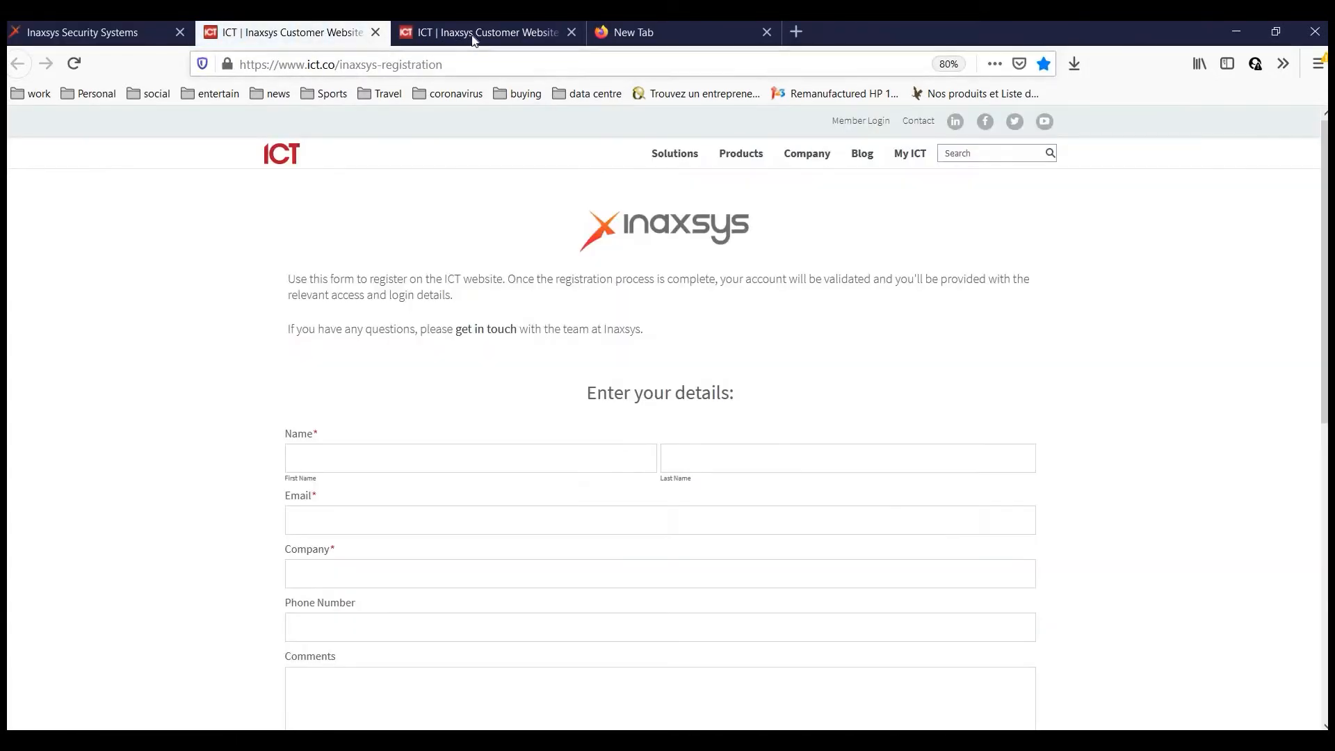
left_click(488, 33)
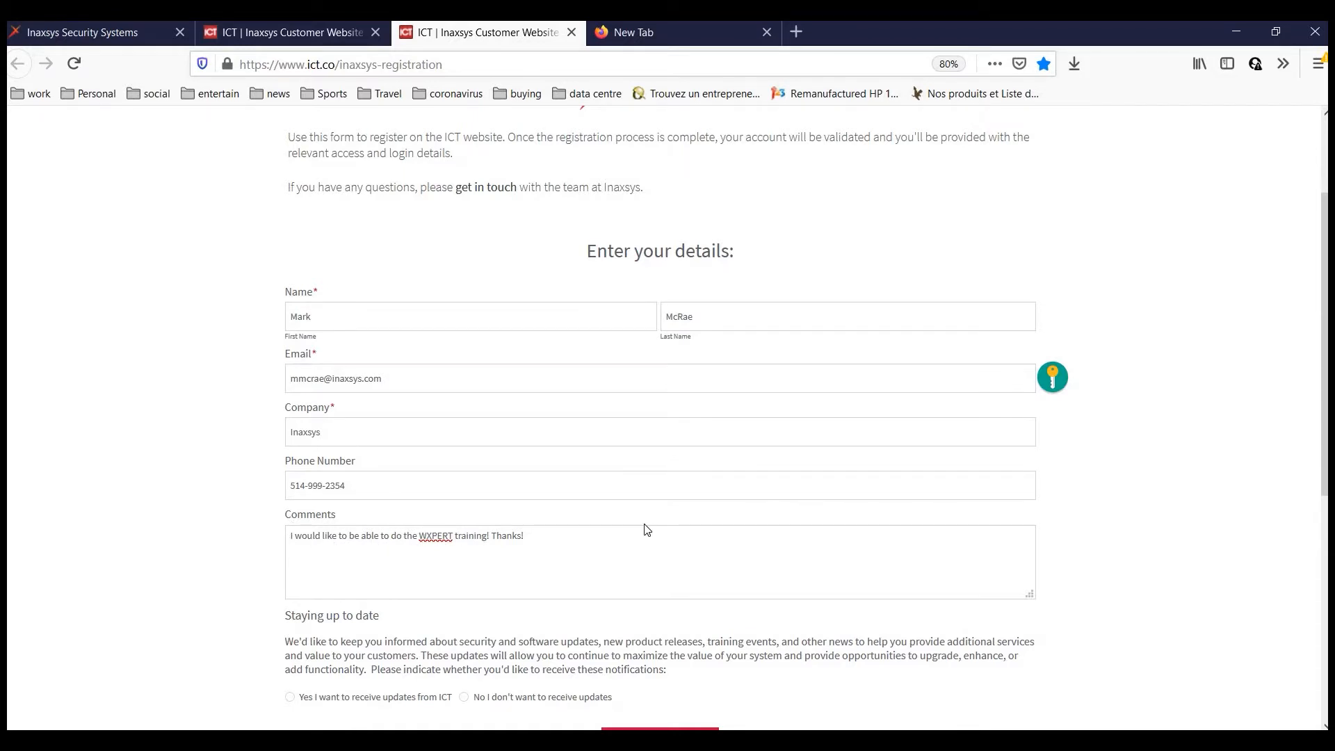
scroll(624, 534, "down", 3)
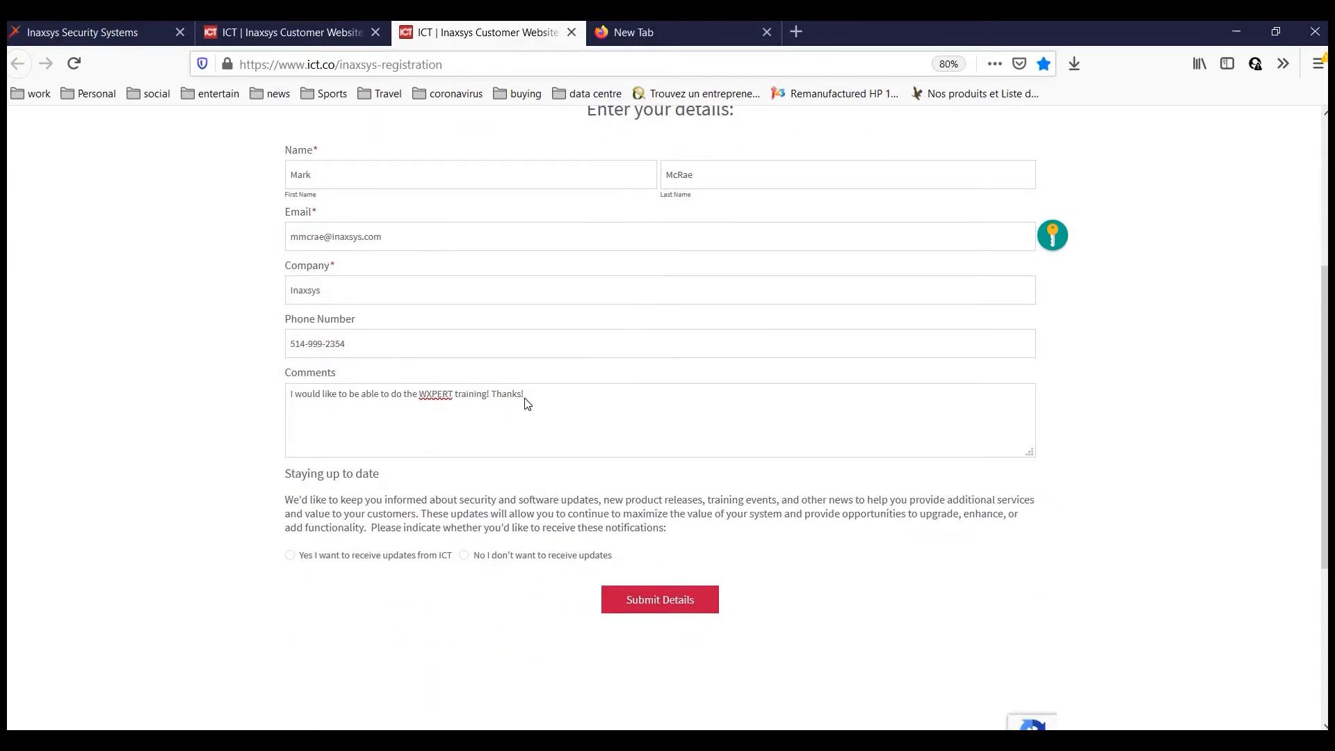
scroll(526, 402, "up", 3)
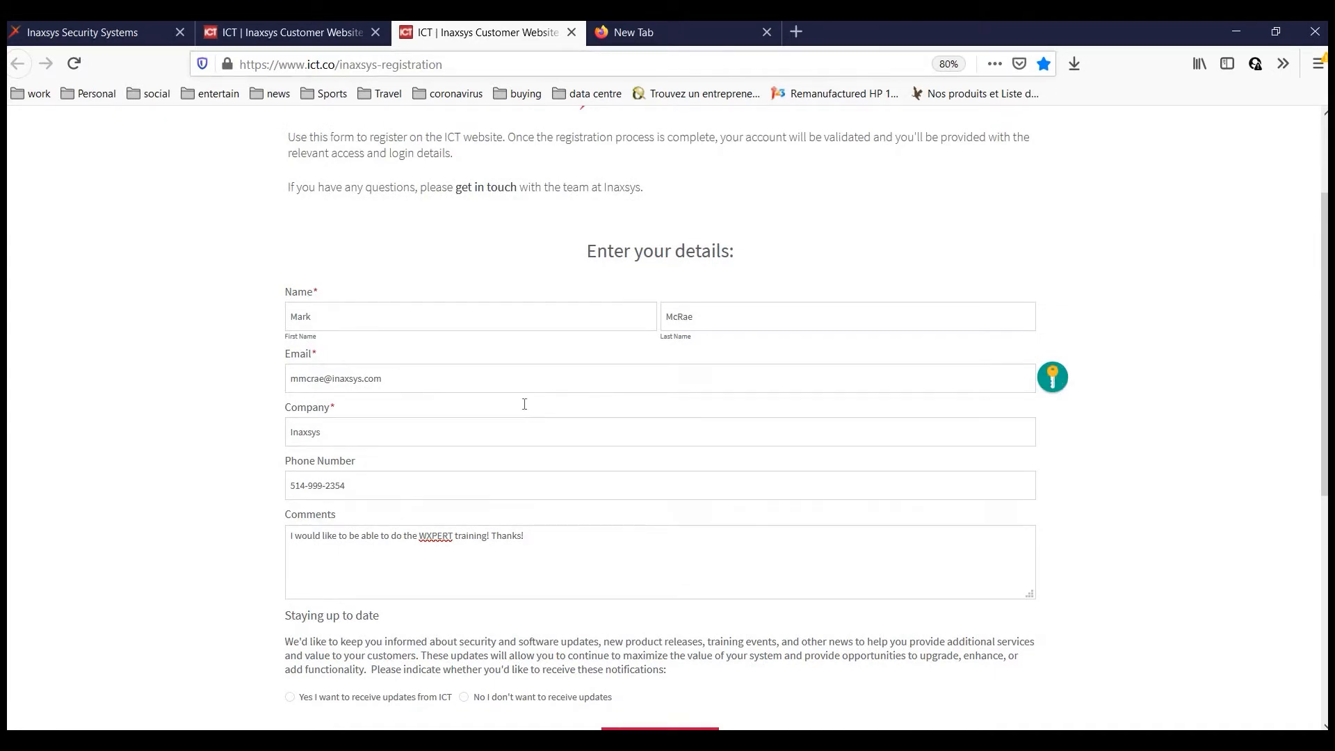
scroll(524, 404, "down", 3)
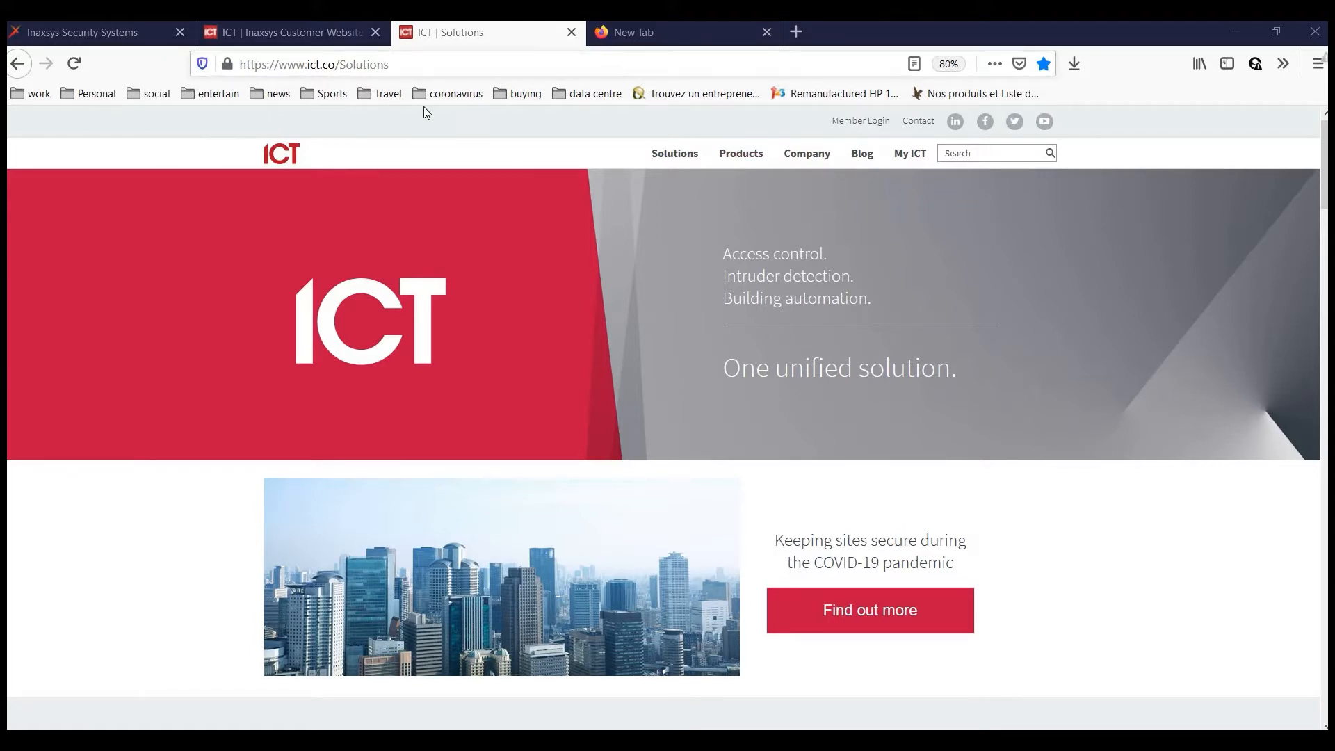
Log in to the ICT member area using the saved login credentials.
left_click(869, 122)
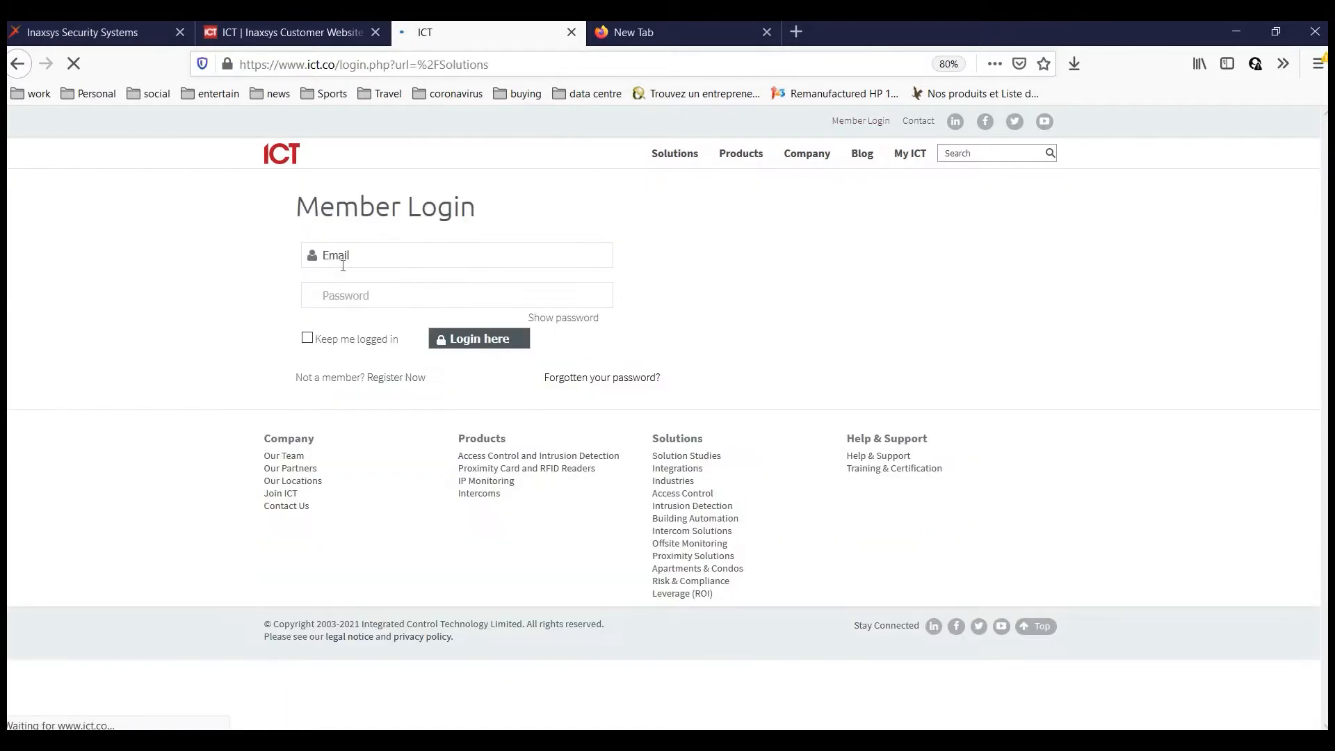
left_click(343, 266)
key("Down")
key("Return")
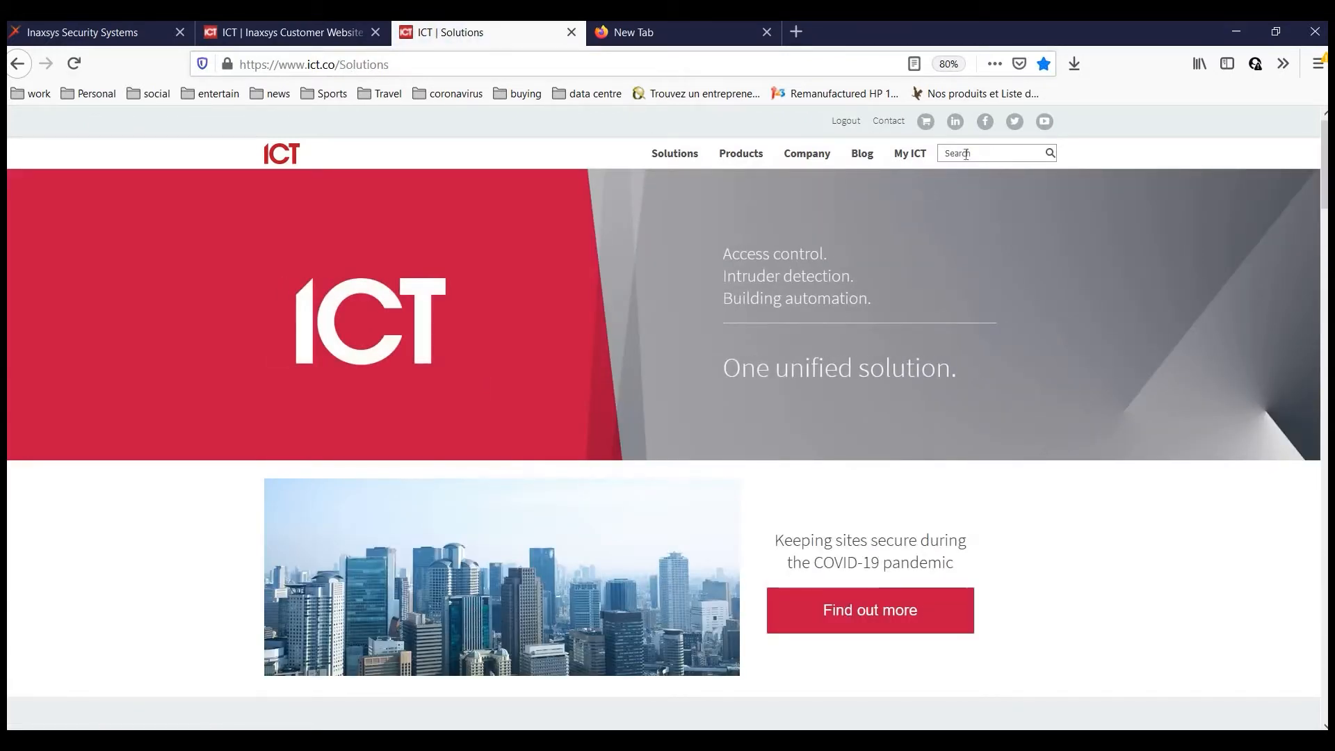
Go to My ICT > Training & Certification and start the online training classroom.
mouse_move(913, 155)
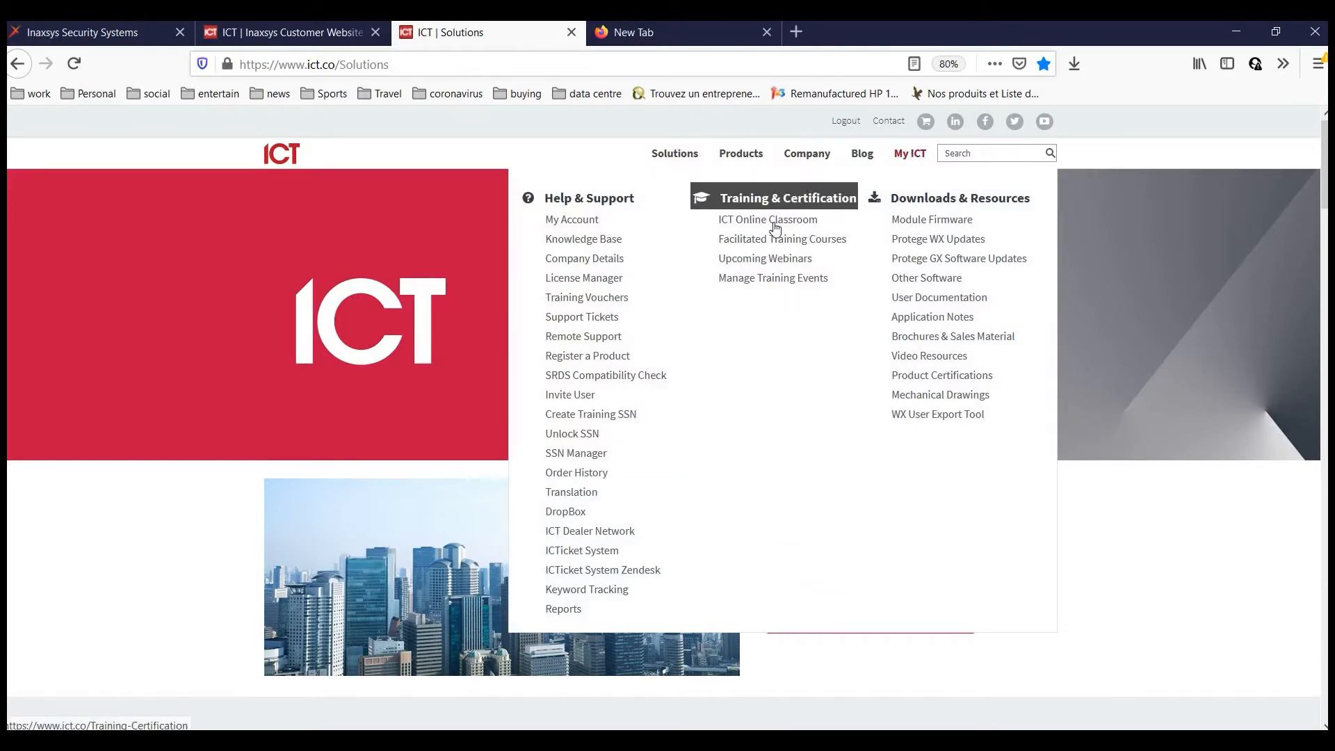
left_click(600, 323)
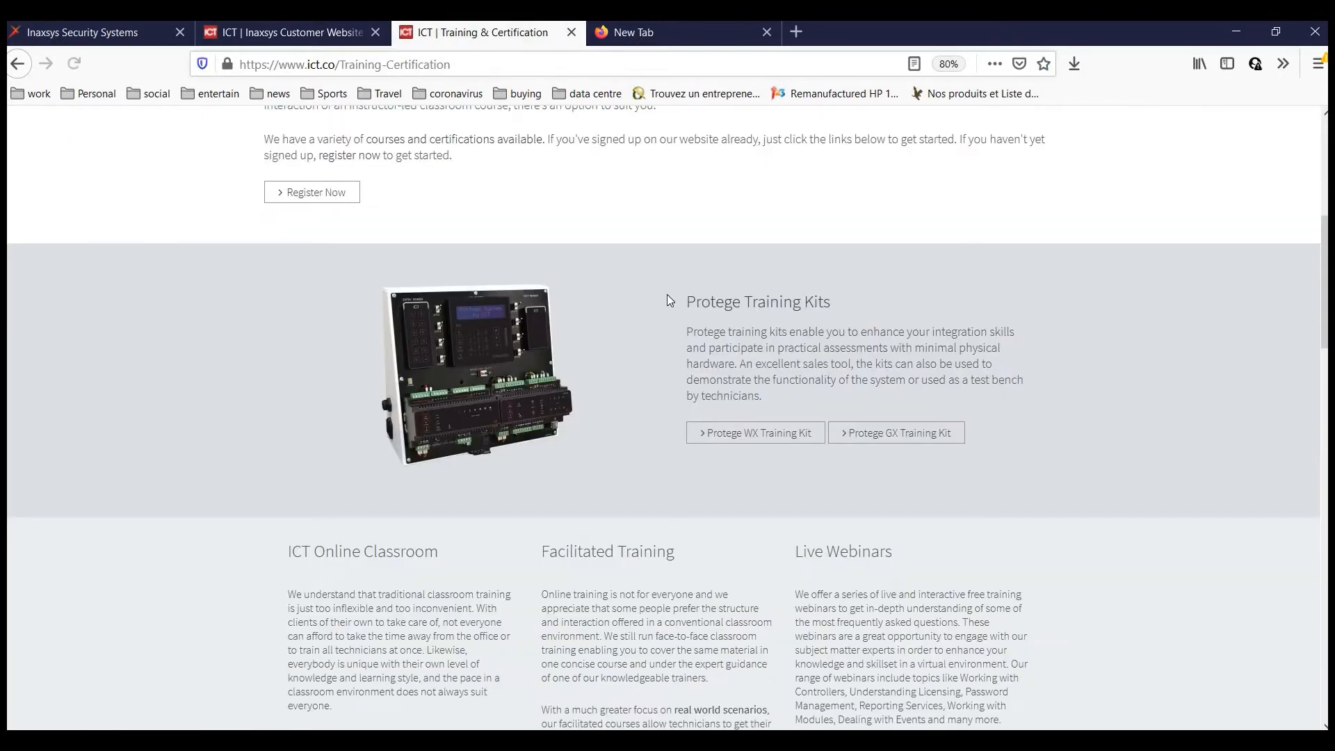
scroll(336, 276, "down", 4)
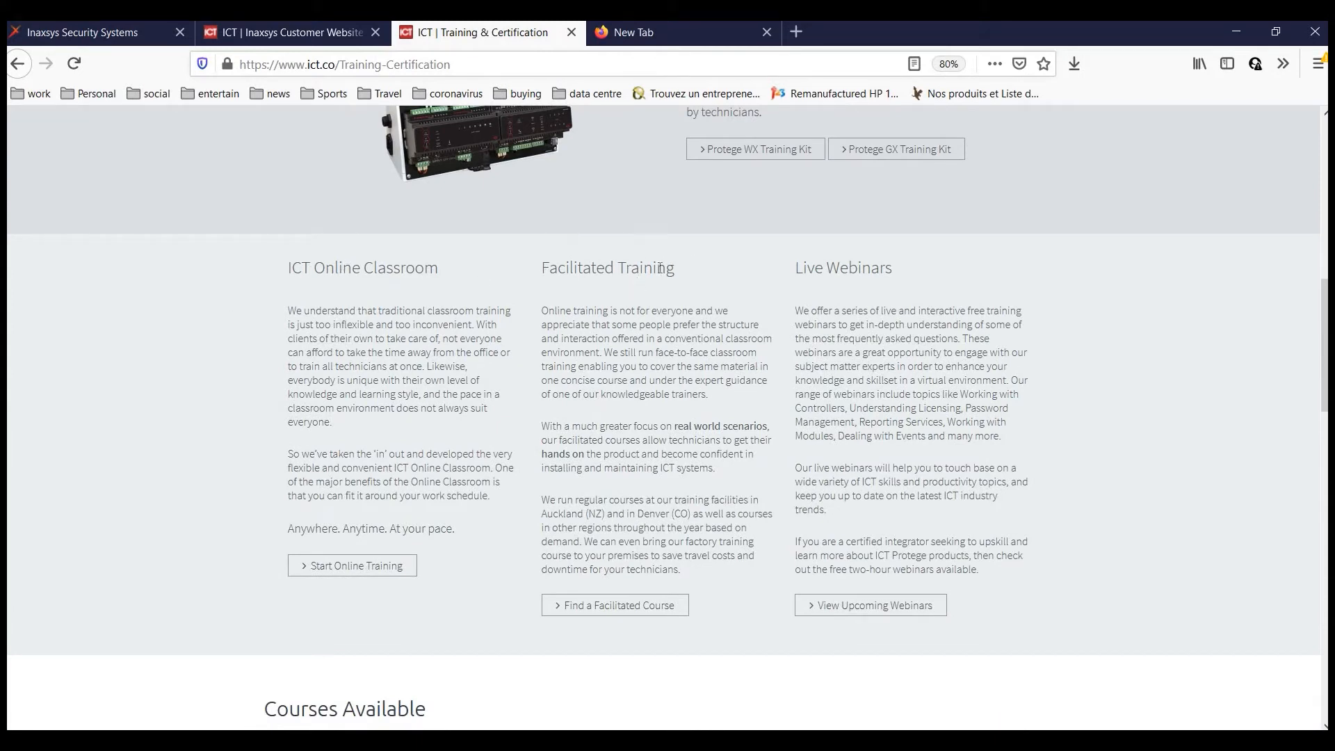
scroll(356, 309, "down", 2)
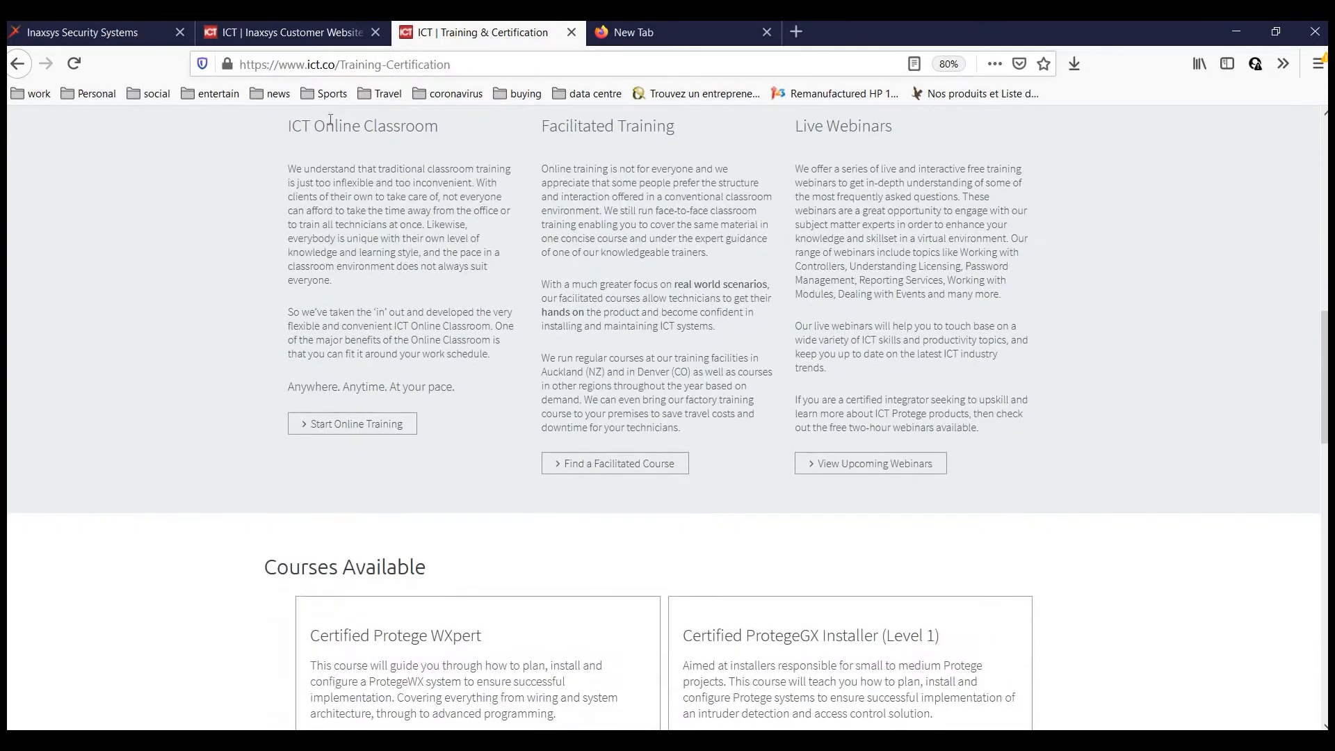
left_click(368, 429)
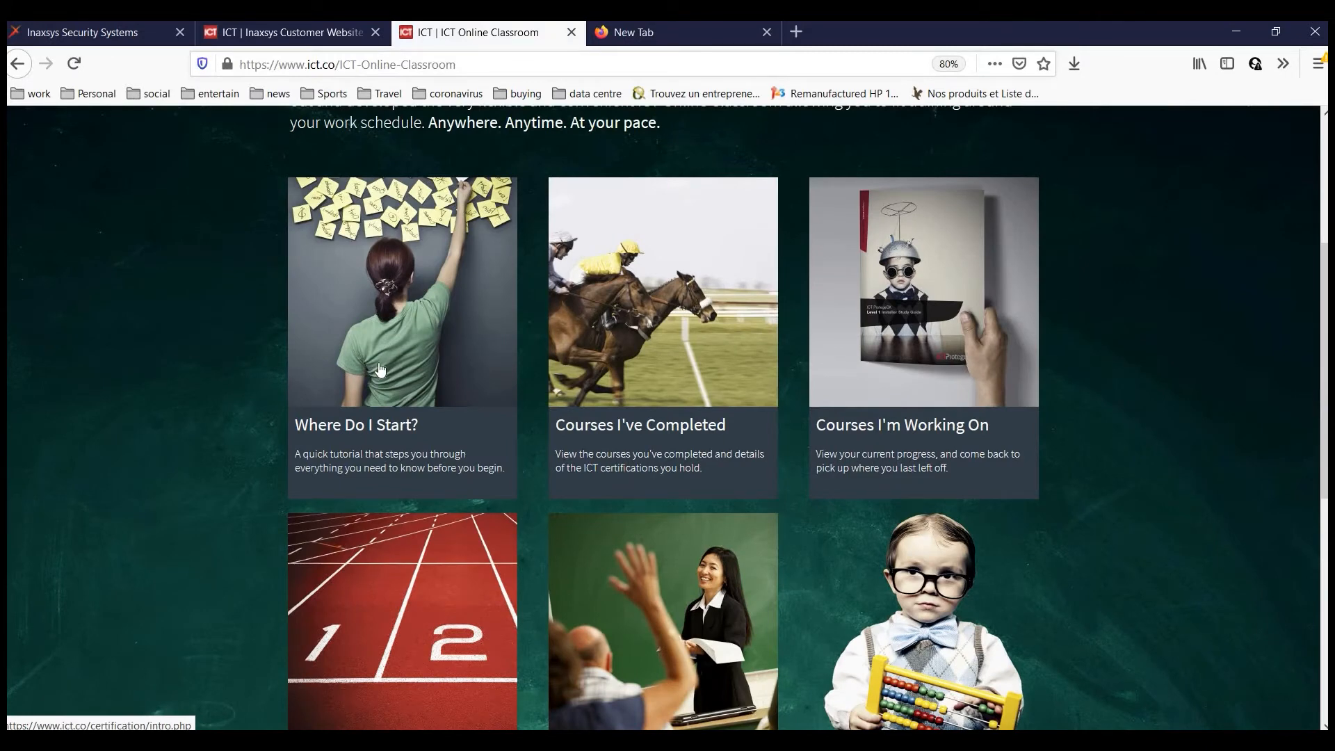
Open Courses I'm Working On and locate Certified Protege WXpert (Level 2) at 93%.
scroll(259, 418, "down", 2)
scroll(258, 418, "up", 2)
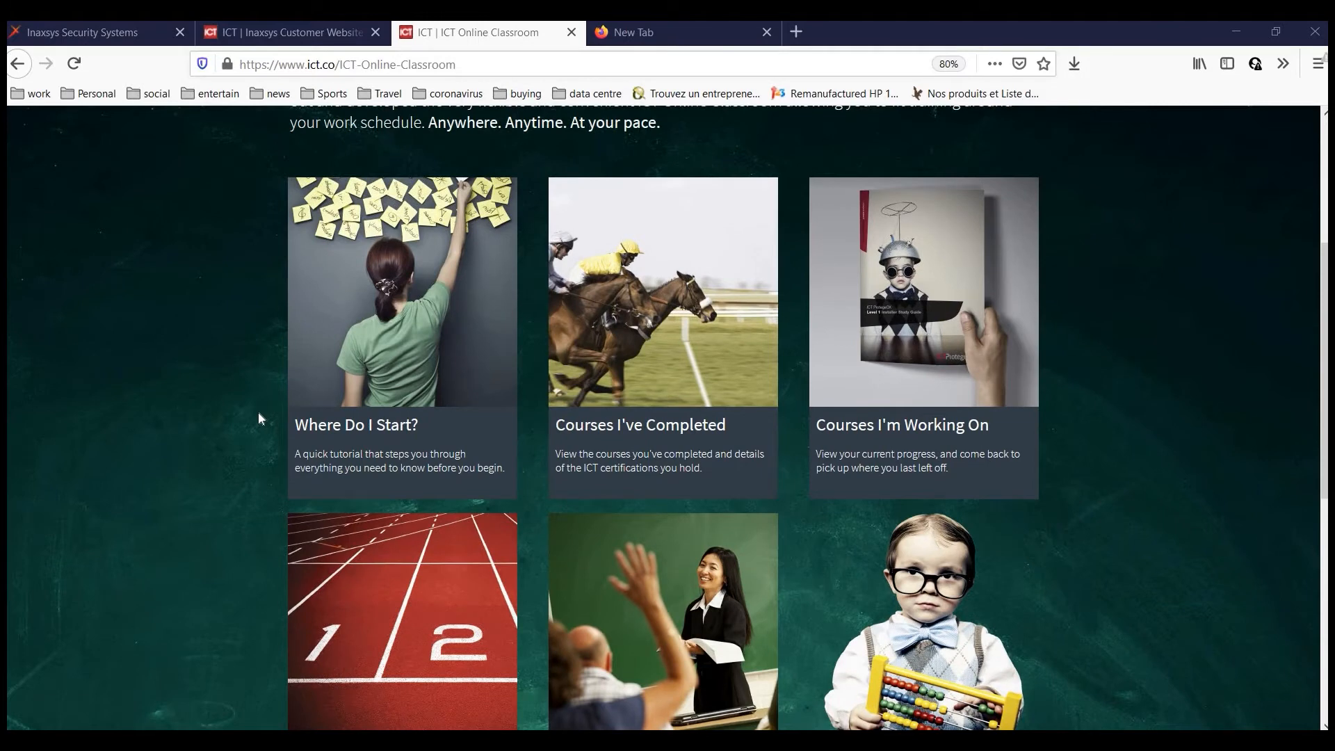
scroll(259, 418, "down", 1)
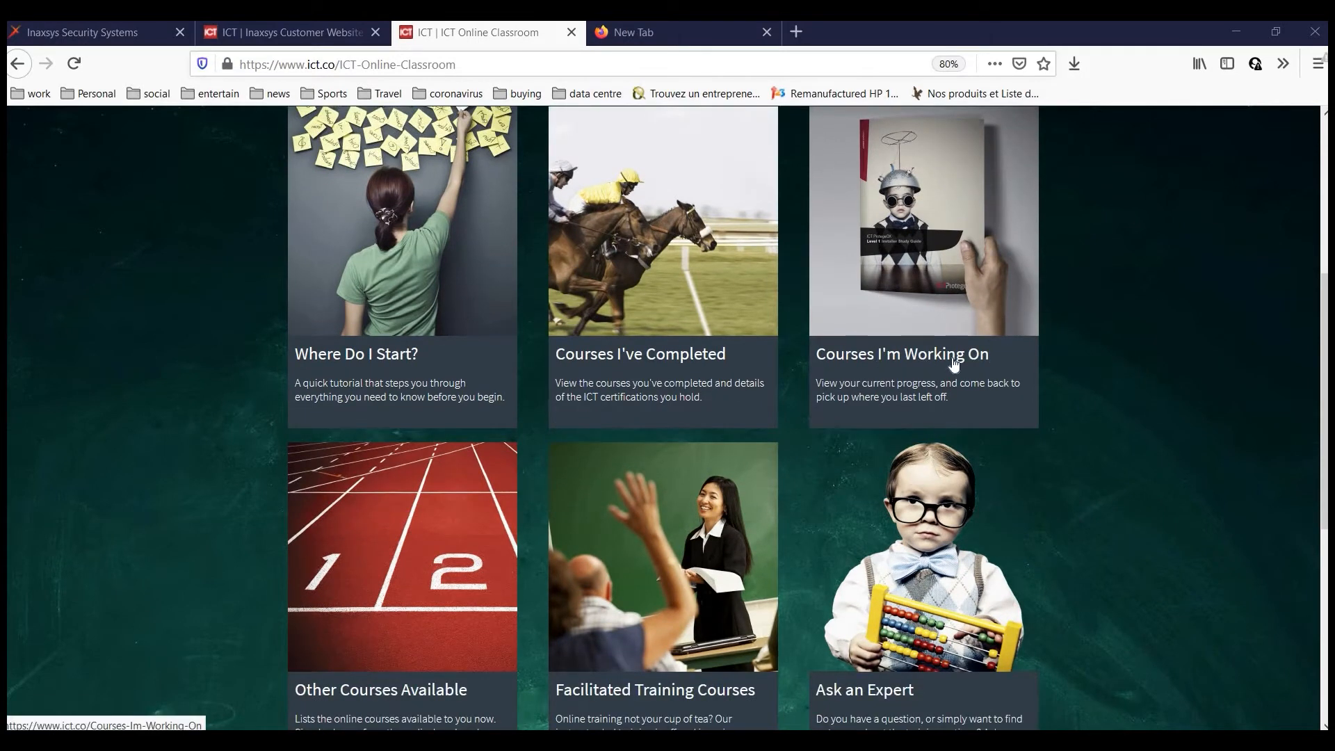
scroll(348, 617, "down", 1)
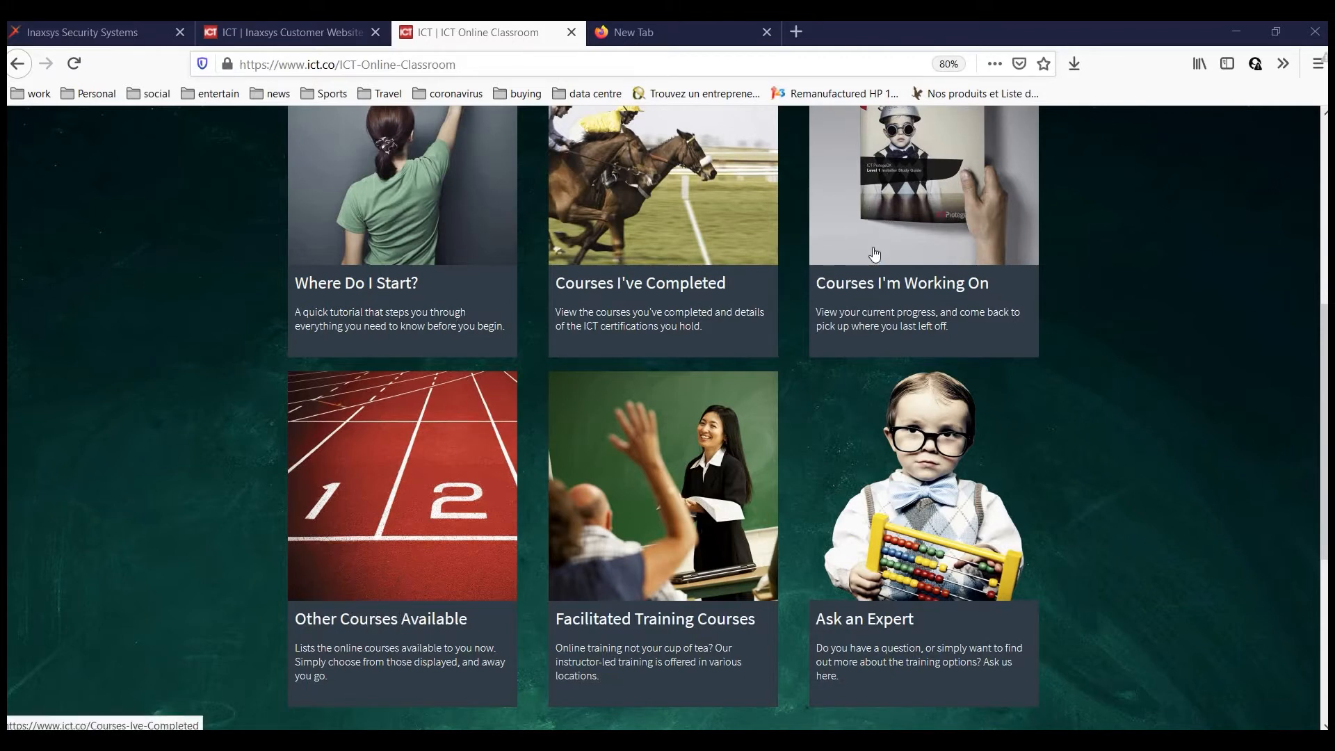
scroll(877, 261, "up", 2)
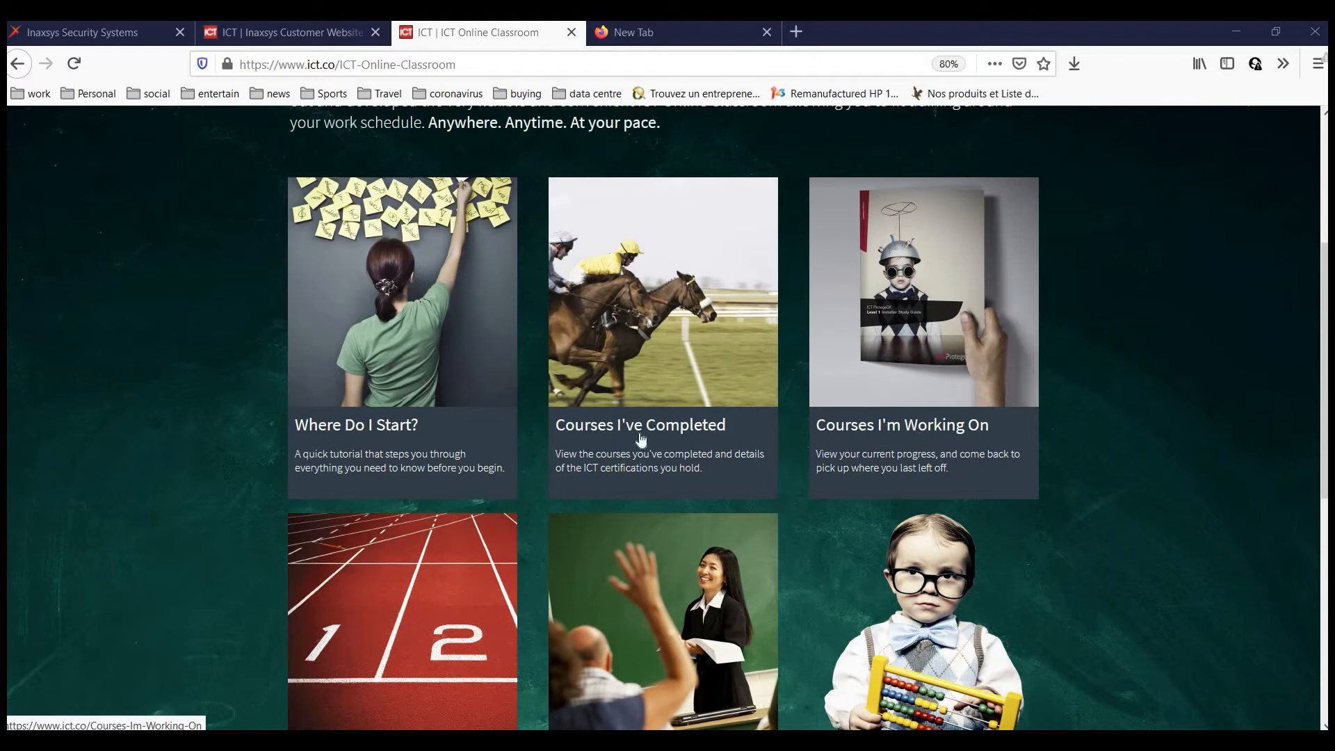
left_click(583, 438)
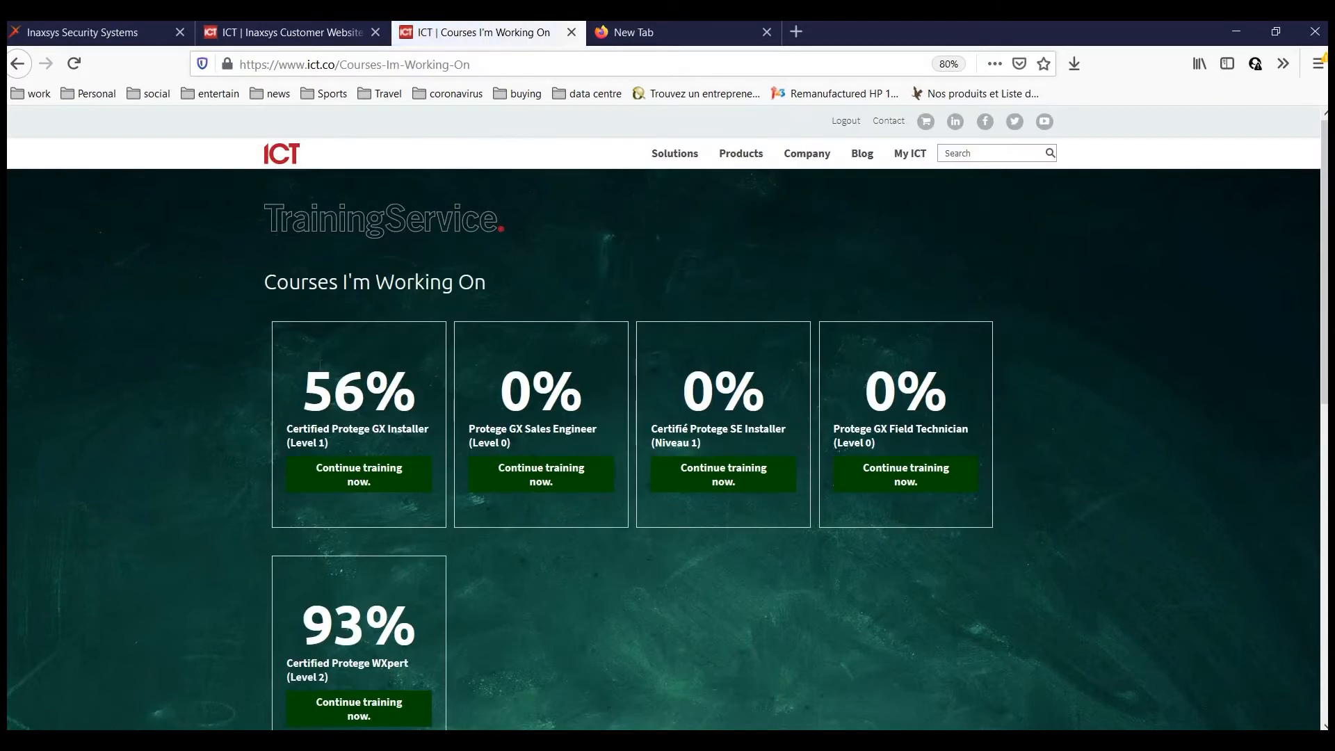
scroll(577, 272, "down", 2)
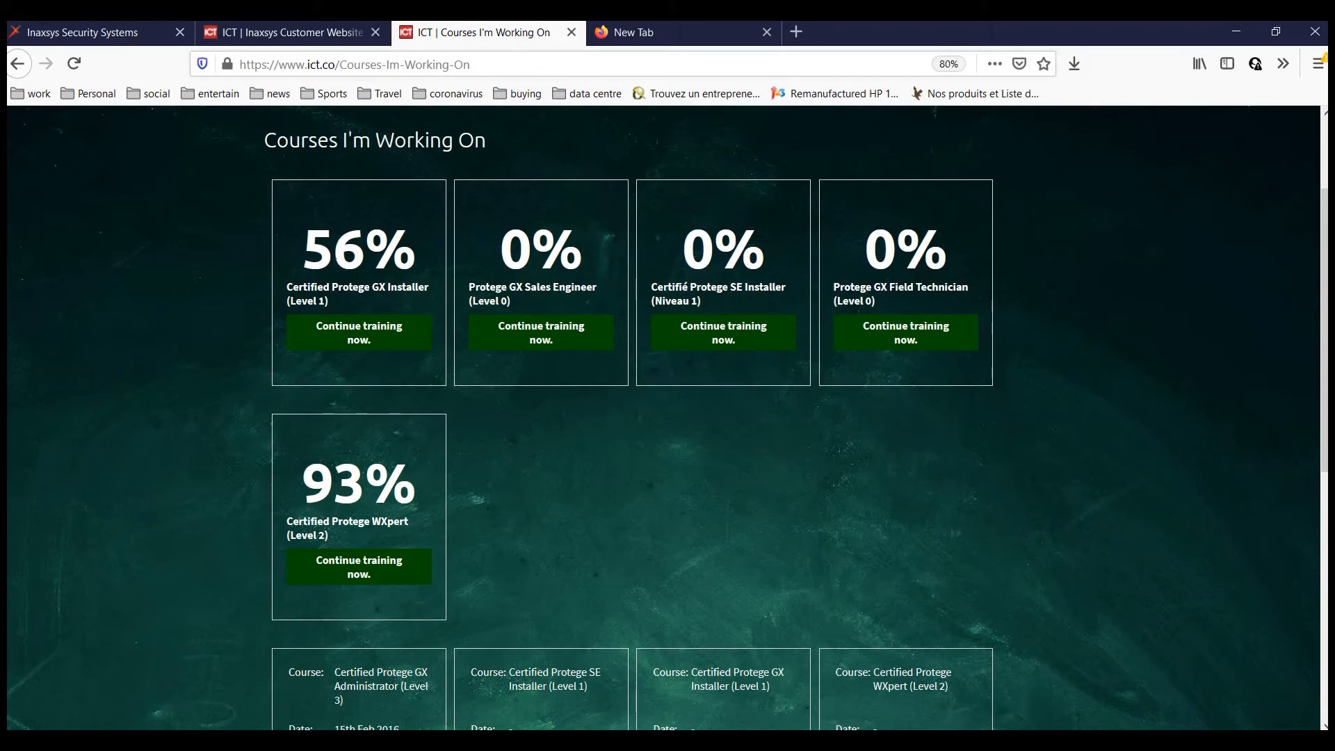
scroll(854, 388, "down", 3)
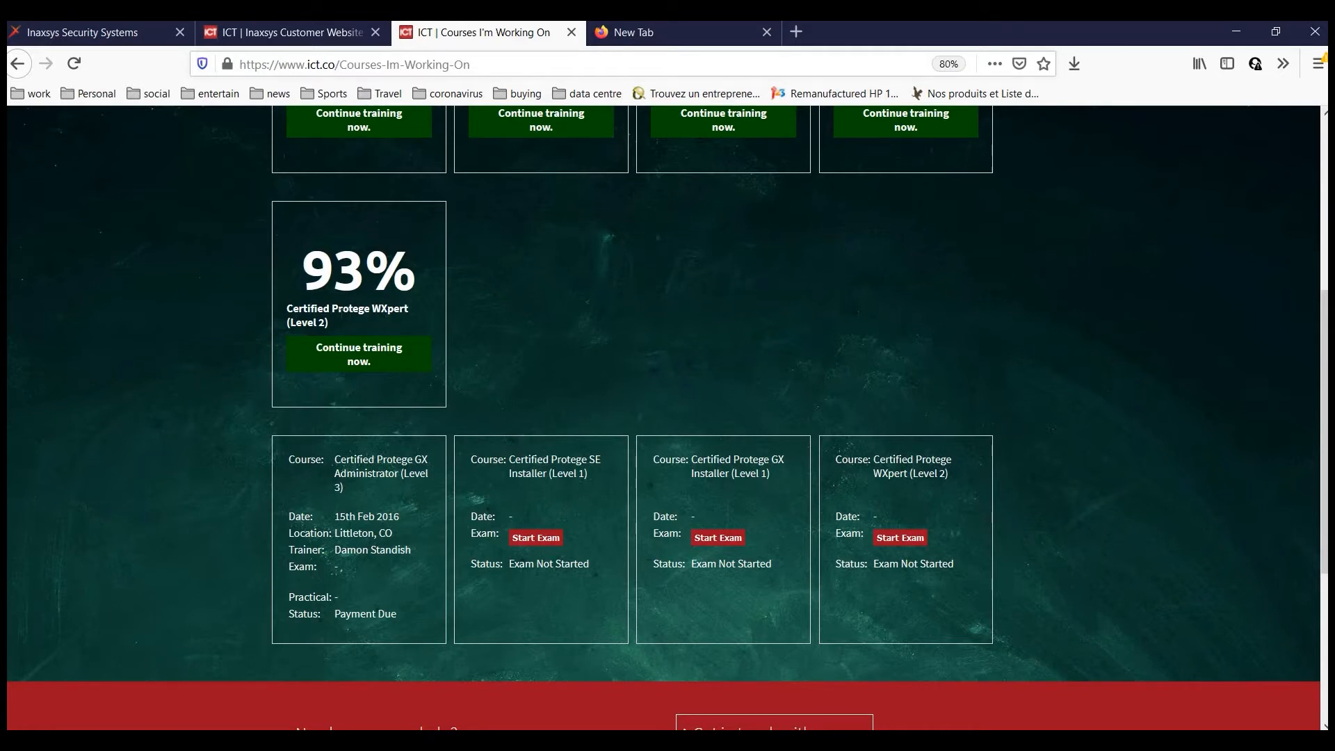
Continue WXpert (Level 2) training and review module progress, including 205 Advanced Control Programming's incomplete exam.
left_click(346, 362)
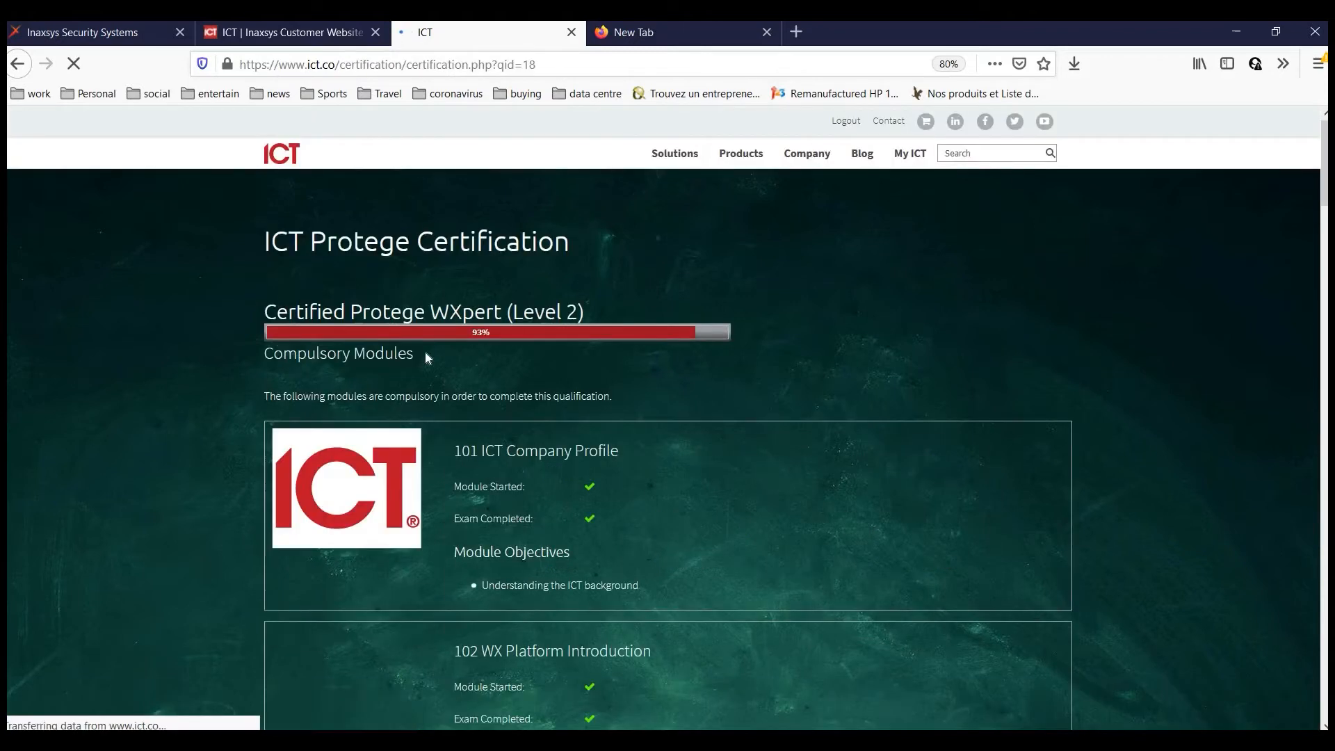
scroll(352, 253, "down", 3)
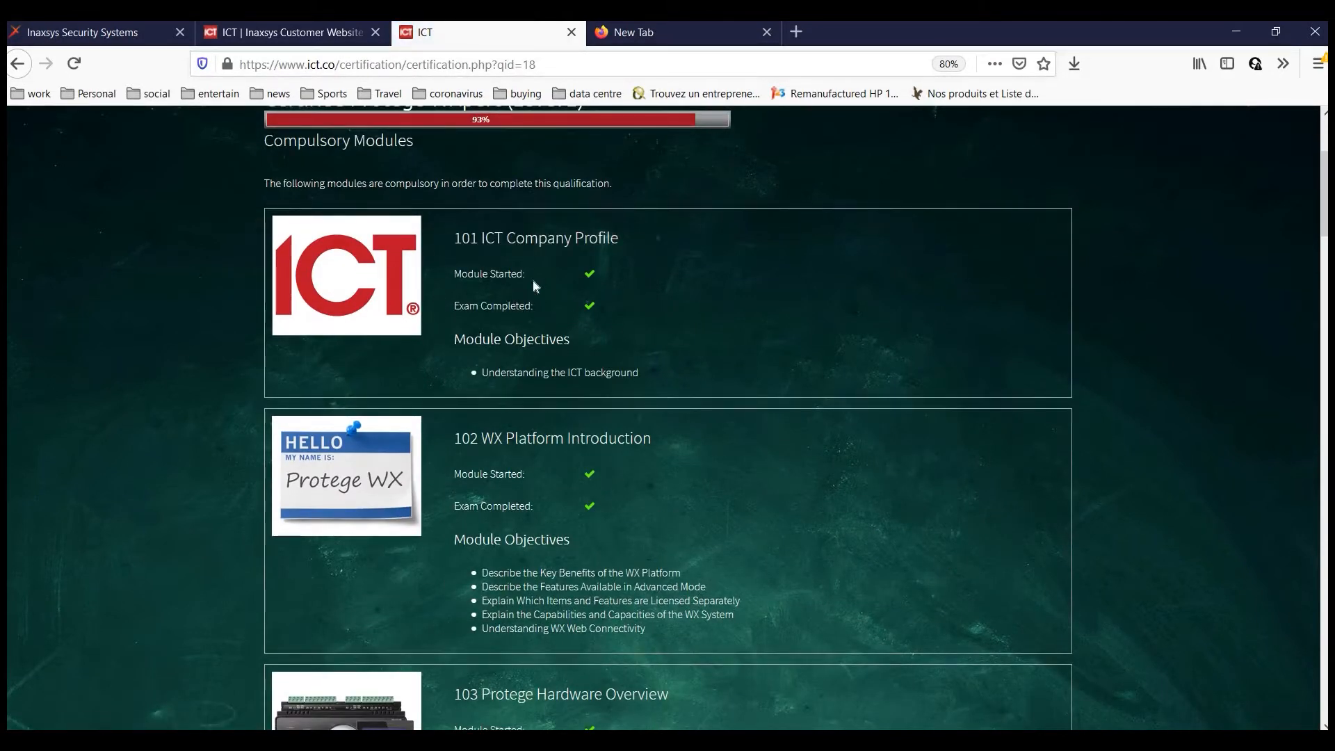
scroll(526, 292, "down", 1)
scroll(526, 294, "up", 2)
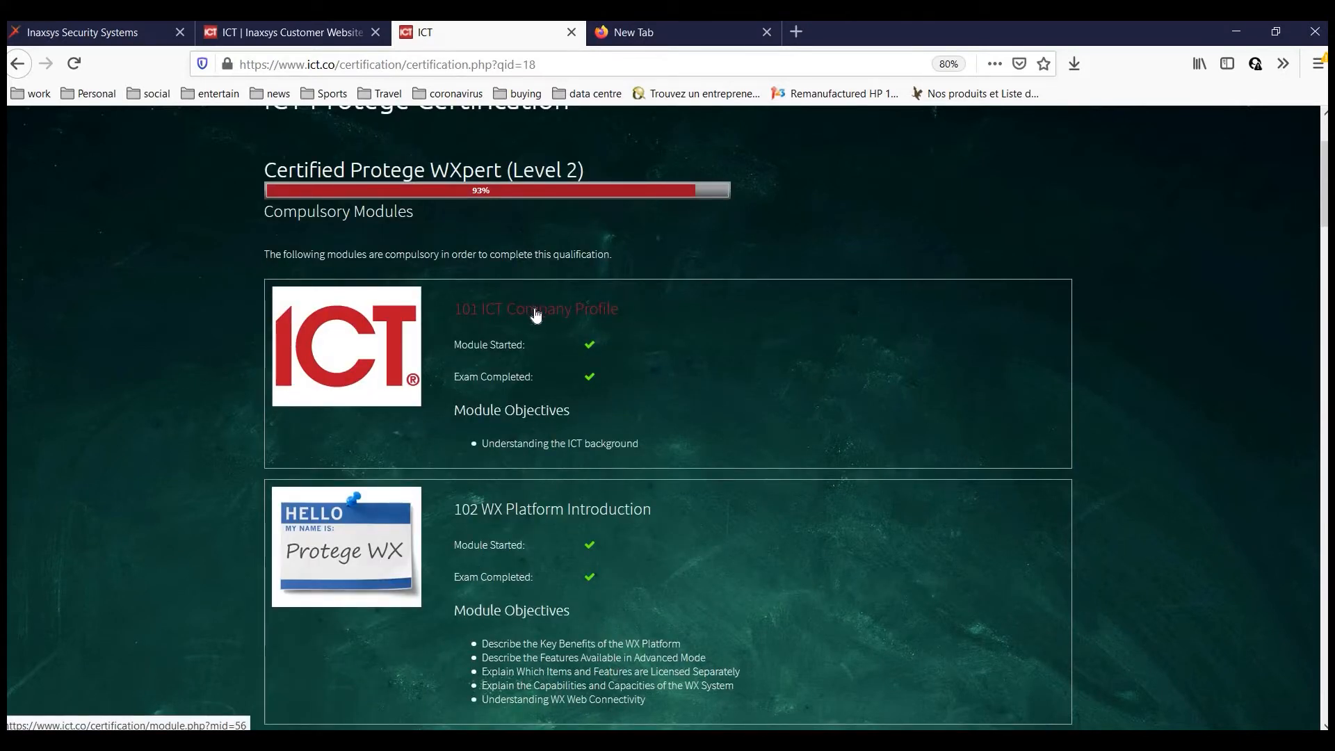
scroll(461, 414, "down", 2)
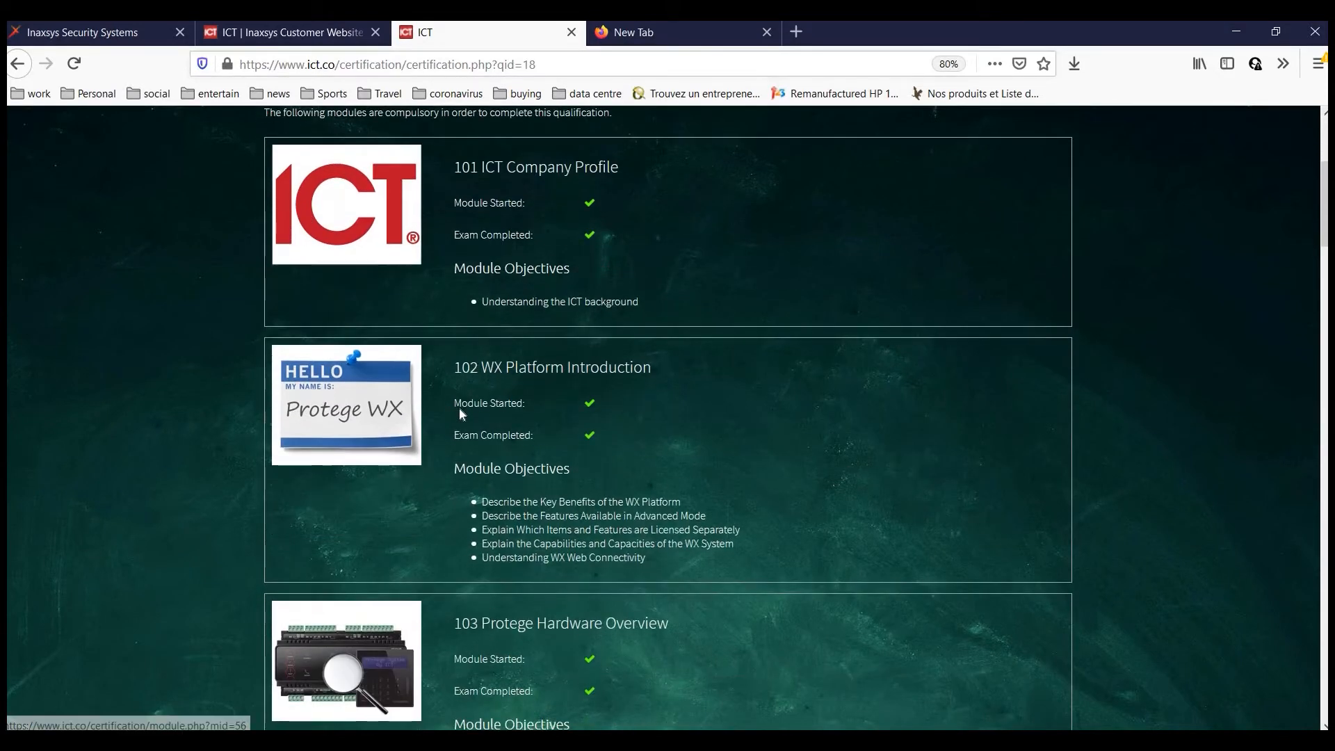
scroll(501, 423, "up", 1)
scroll(529, 435, "up", 3)
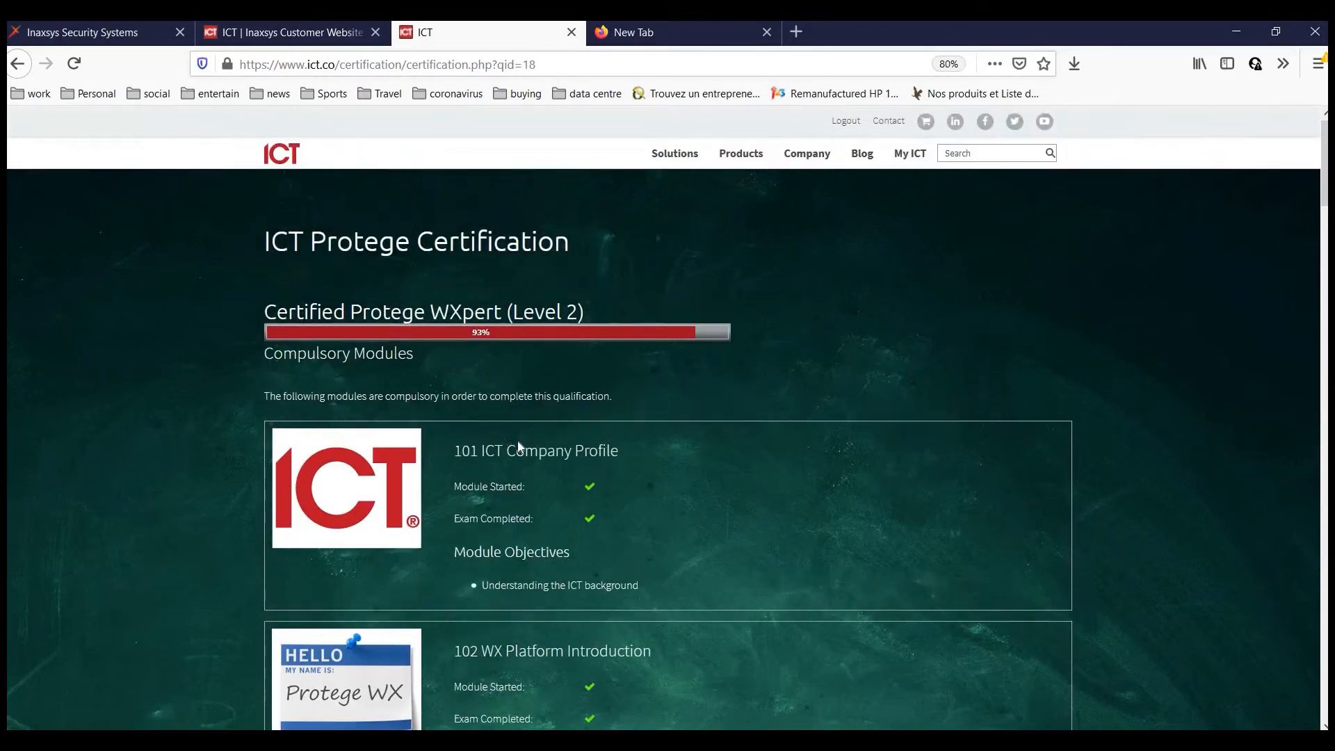
scroll(517, 447, "down", 3)
scroll(517, 448, "down", 20)
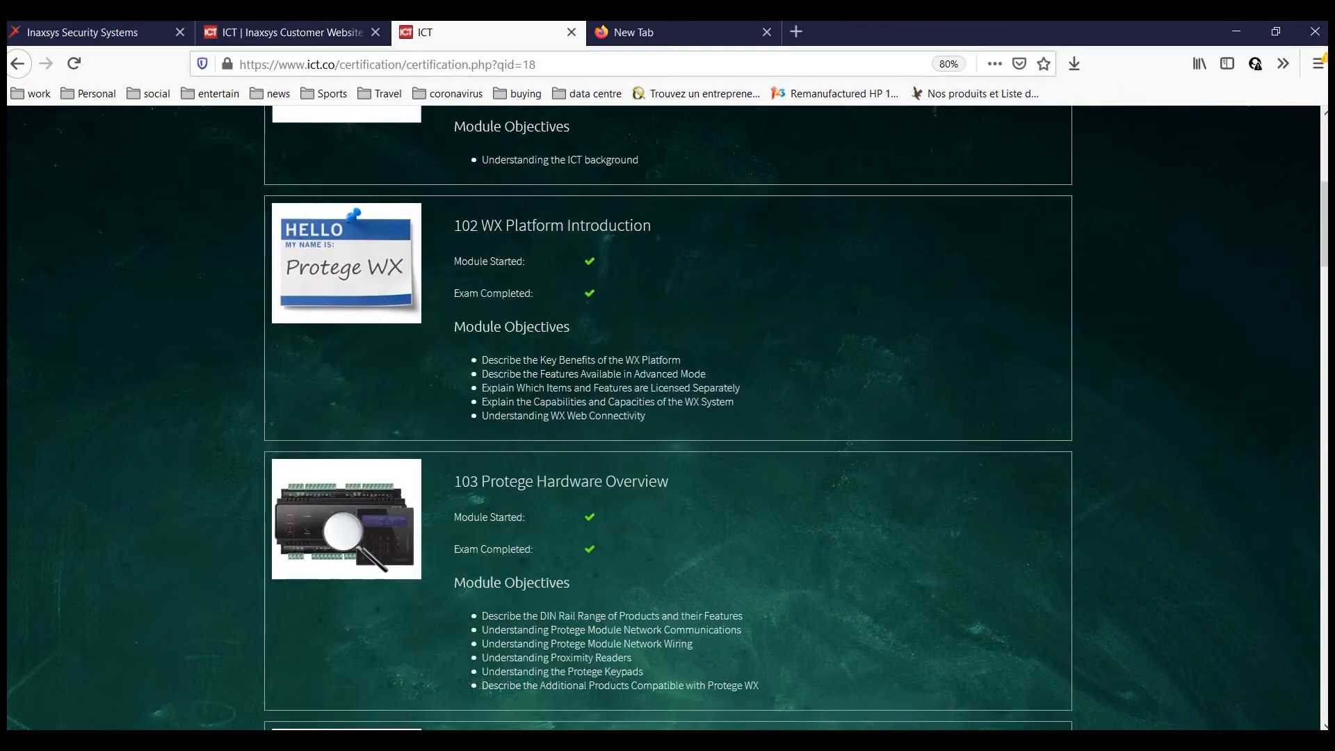
scroll(524, 423, "down", 10)
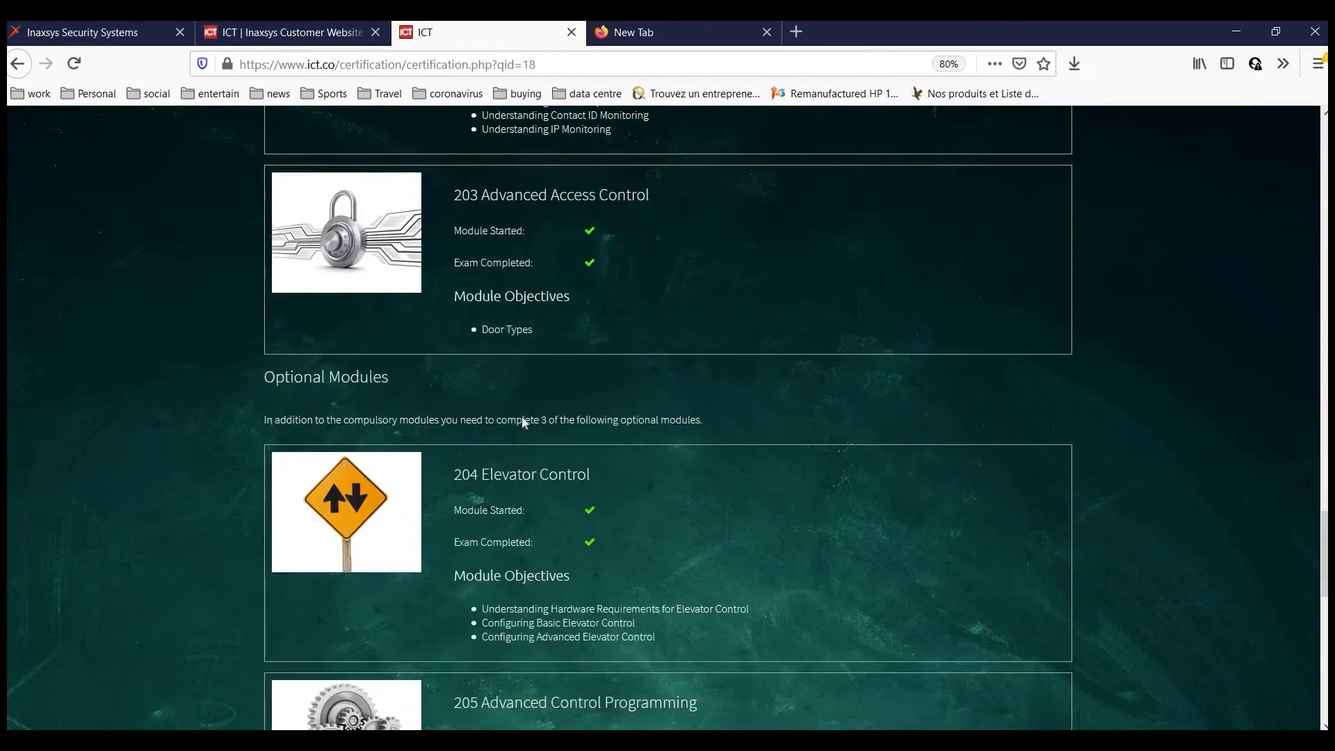
scroll(507, 220, "up", 4)
left_click(532, 223)
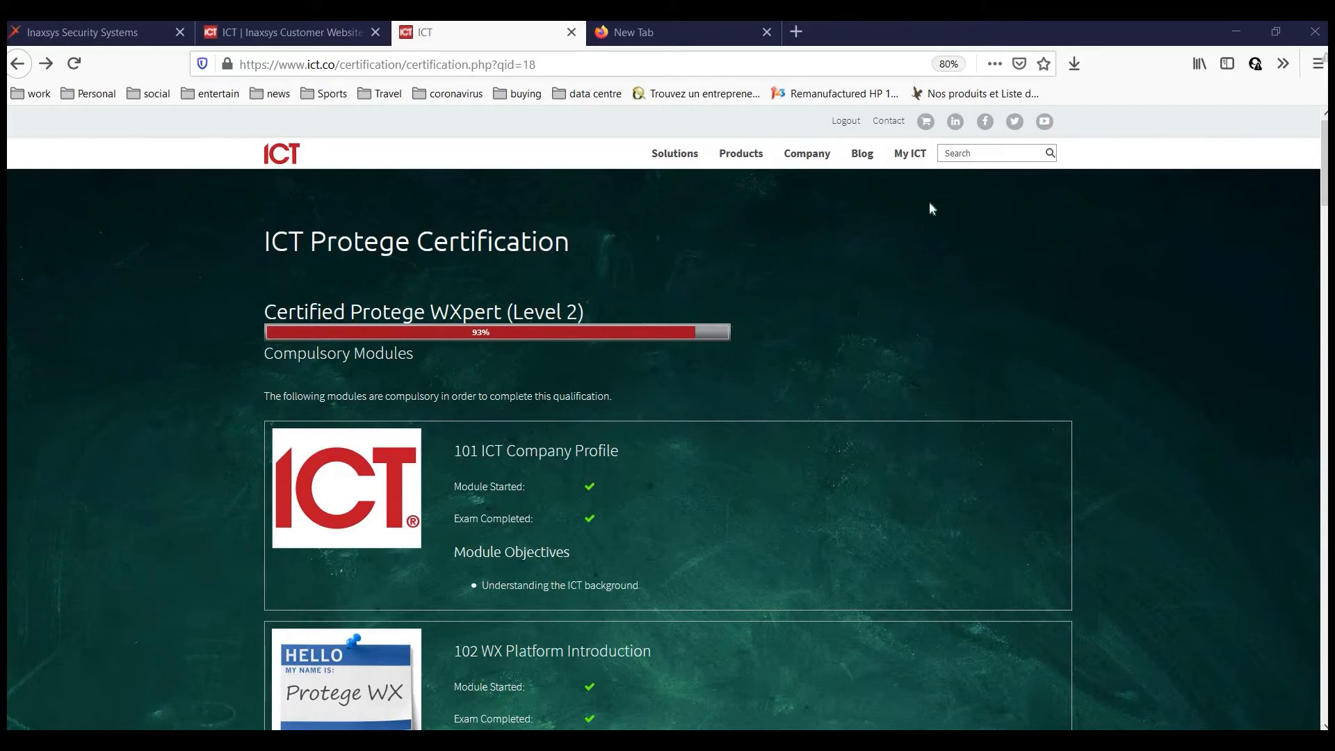
Open the Protege WX Programming Reference Manual PDF from My ICT > User Documentation.
mouse_move(911, 156)
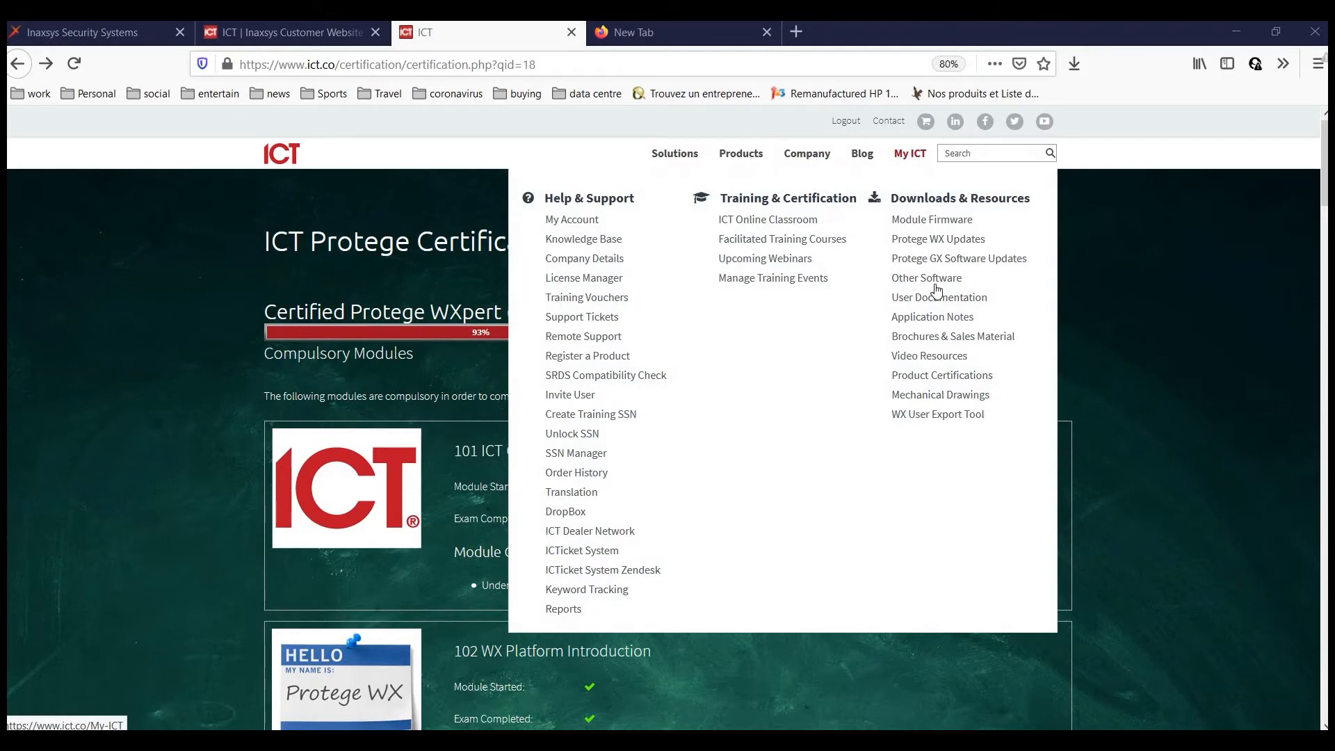
left_click(971, 301)
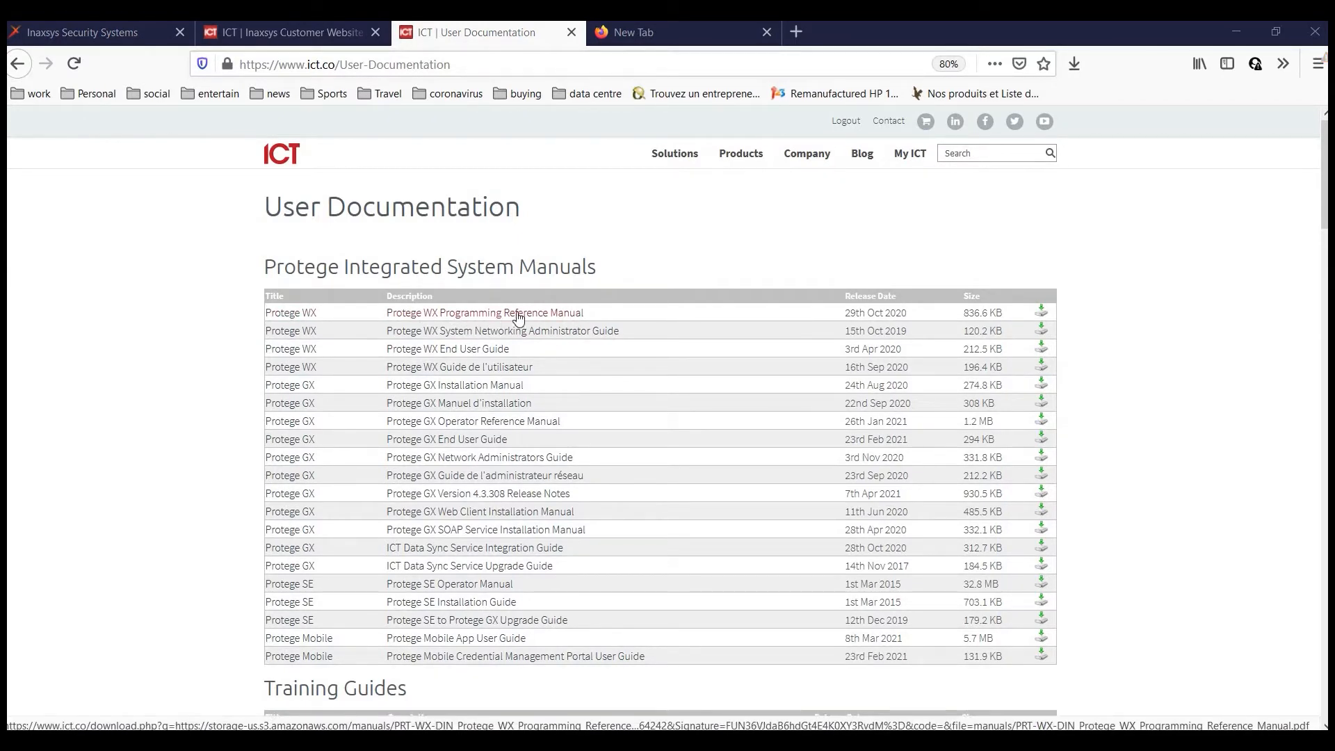
left_click(549, 313)
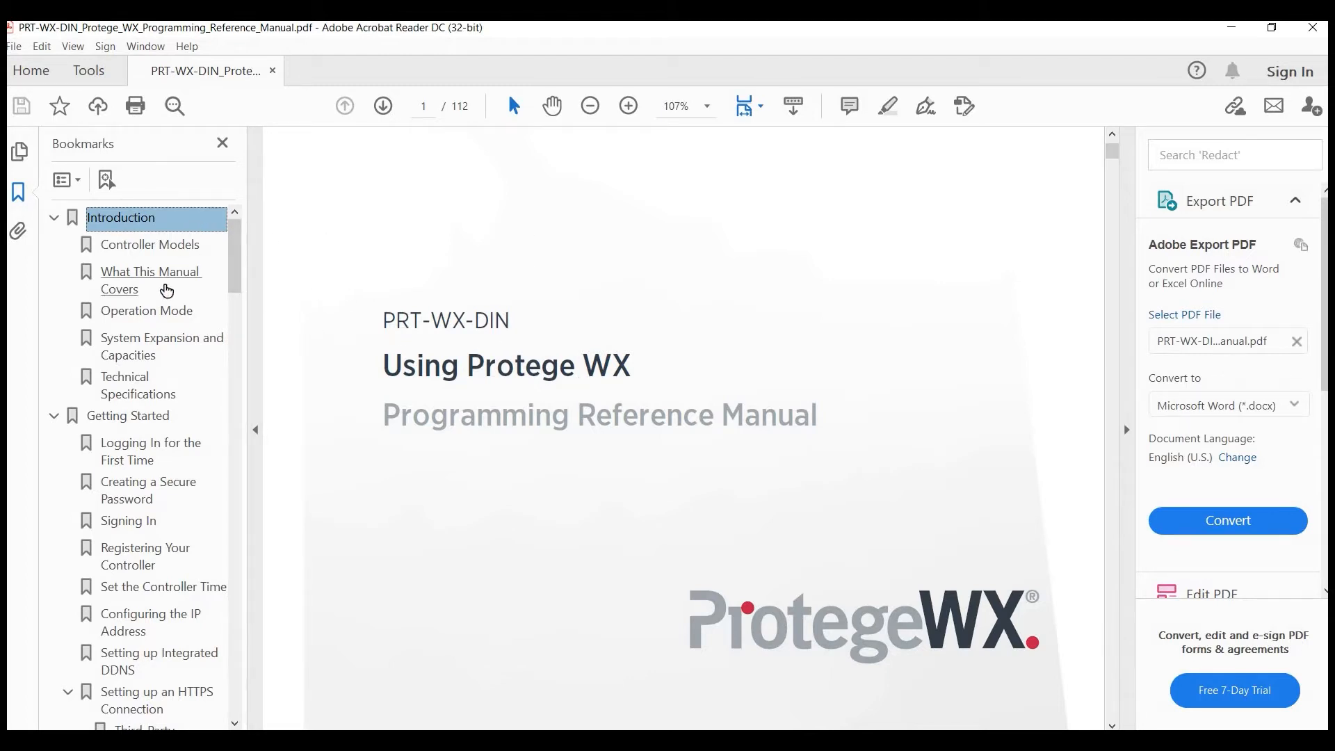
Jump to the System Expansion and Capacities bookmark and scroll through the capacities table.
left_click(135, 351)
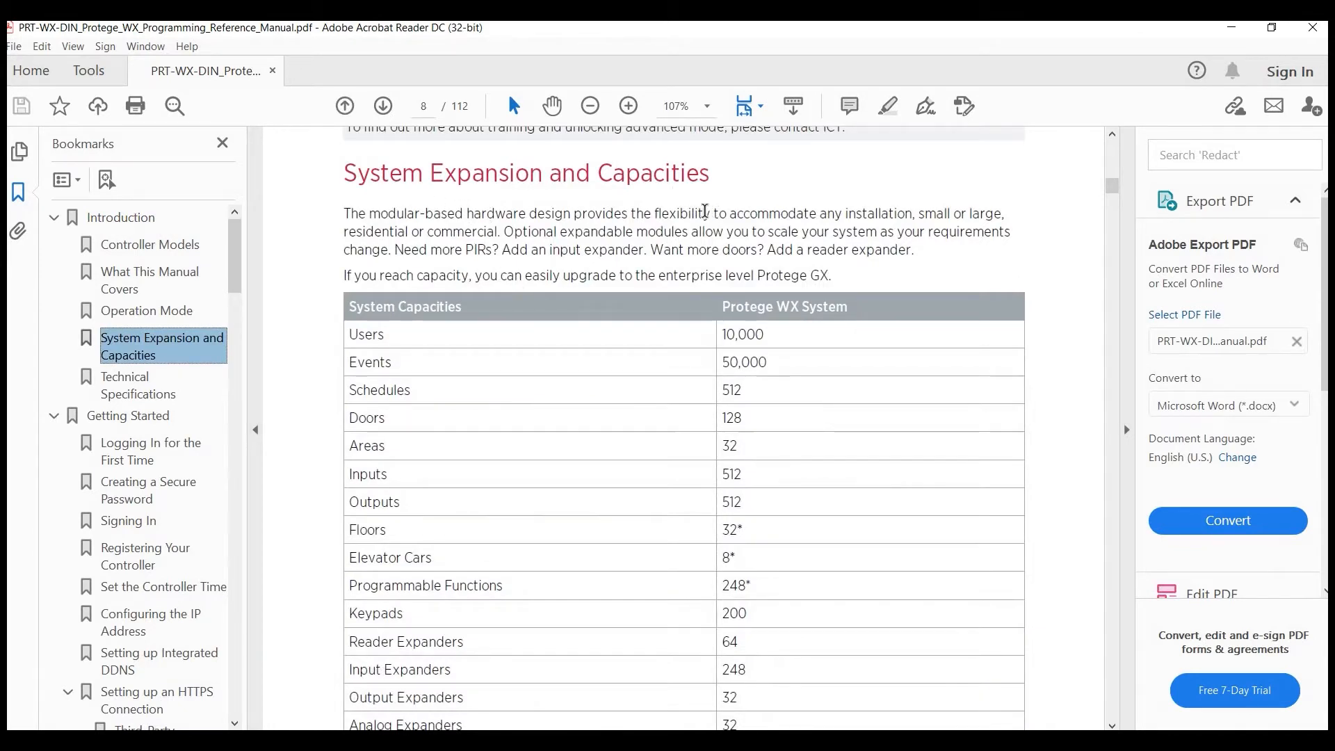
scroll(720, 259, "down", 1)
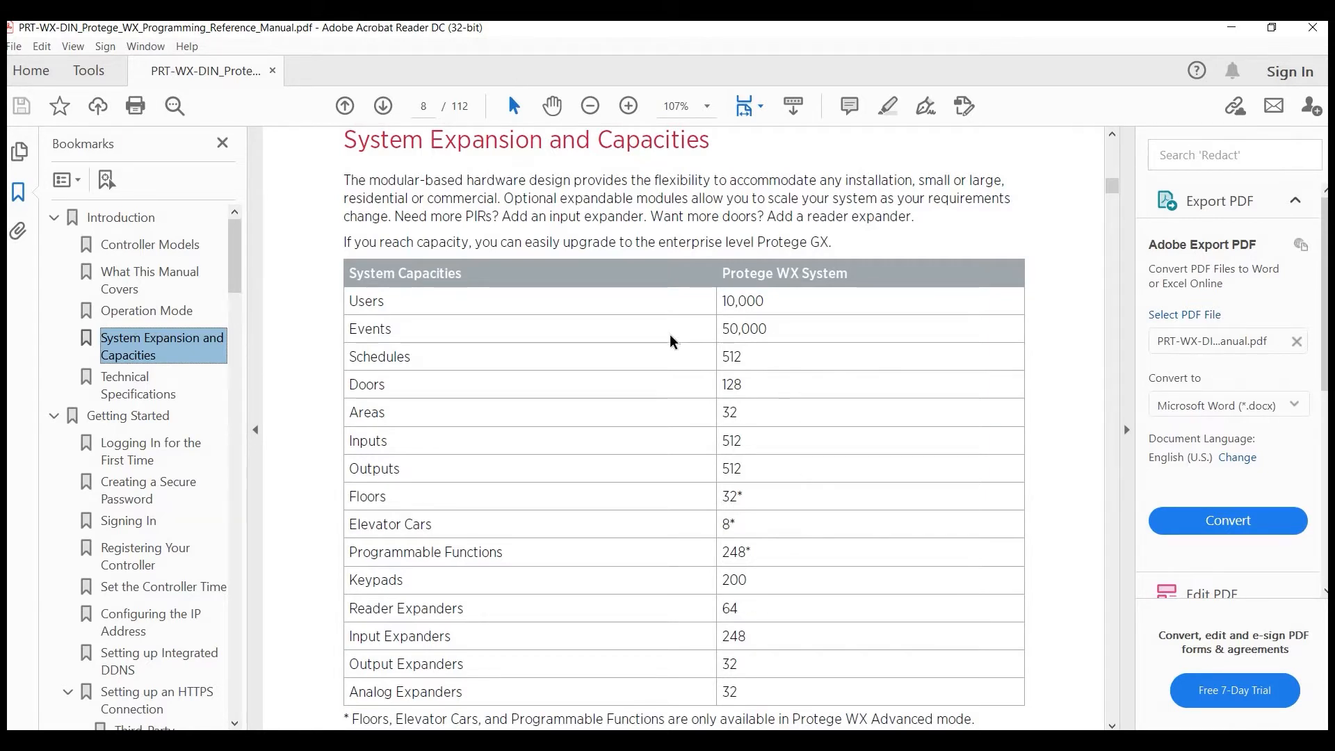
scroll(745, 270, "down", 1)
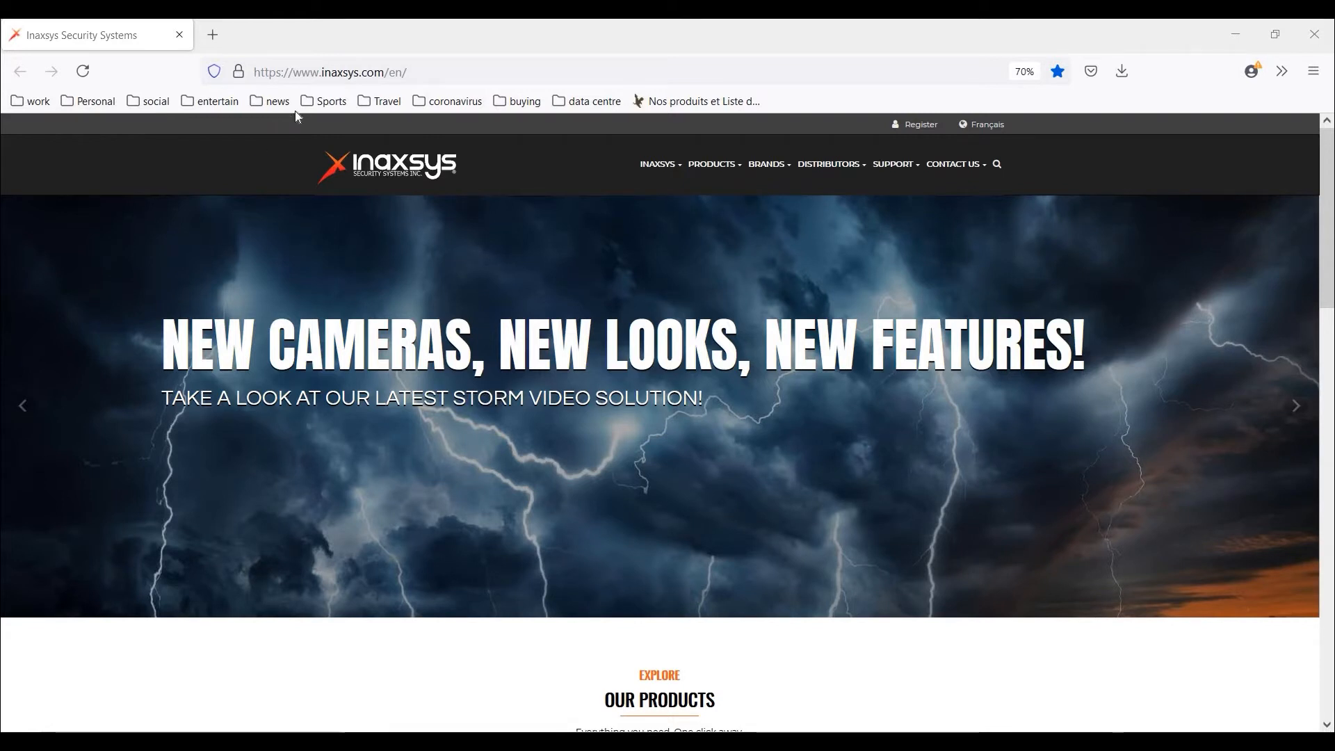
Load the controller's web page at 192.168.1.2.
left_click(460, 74)
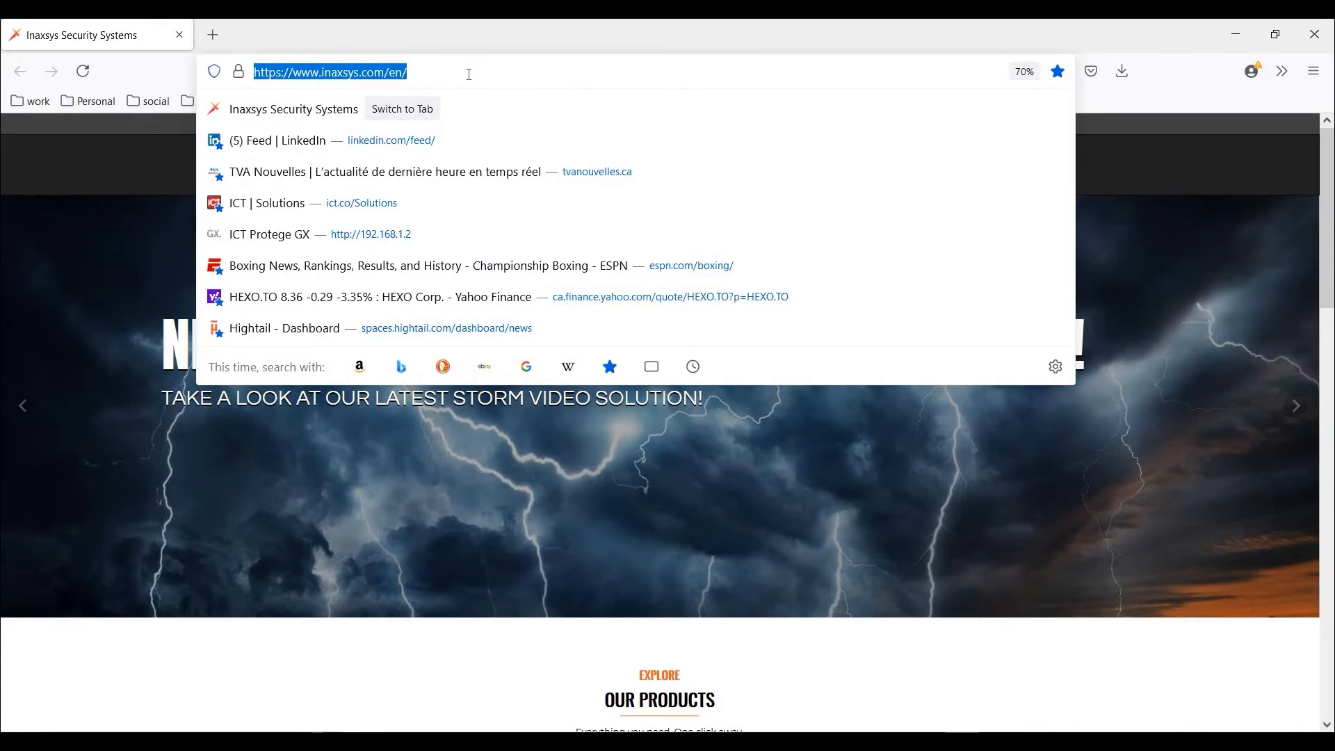
type("192.168.1.")
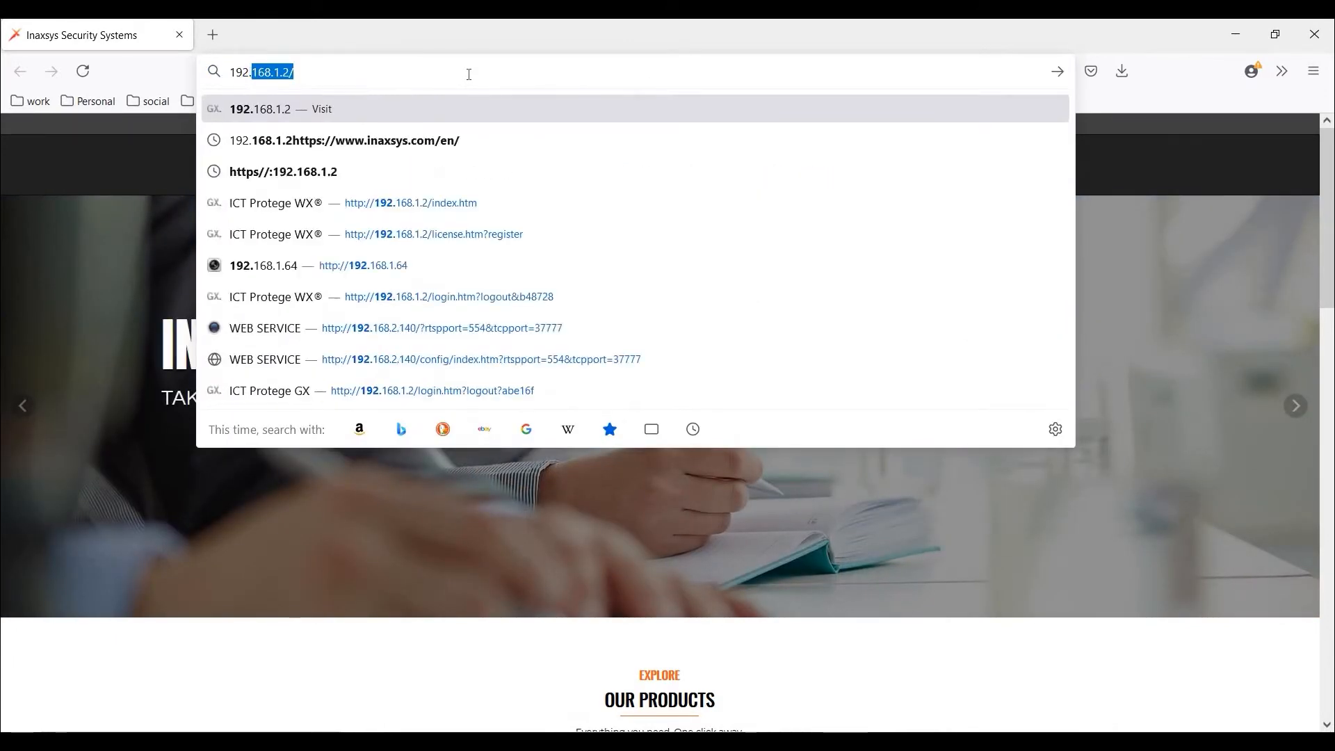
type("2")
key("Return")
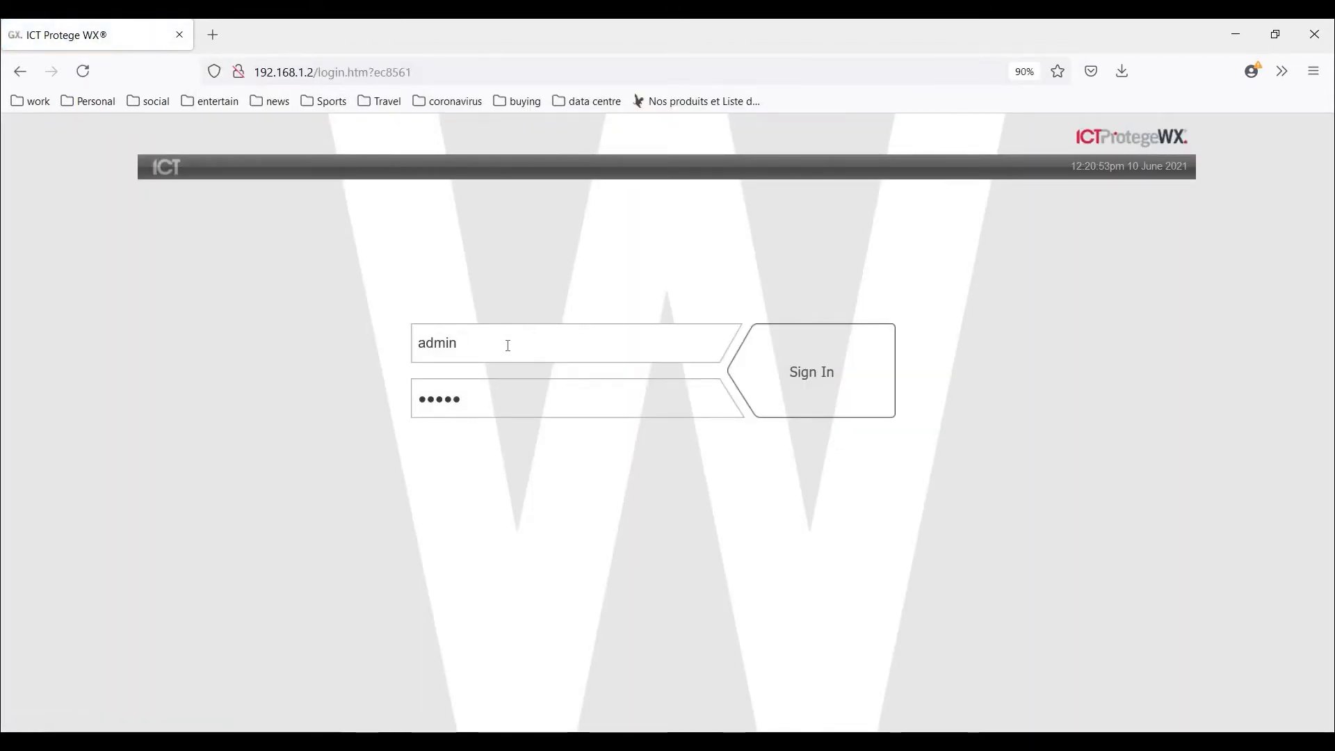
Sign in to the controller as admin with the controller password.
double_click(384, 349)
type("admin")
key("Tab")
type("•••••")
left_click(794, 379)
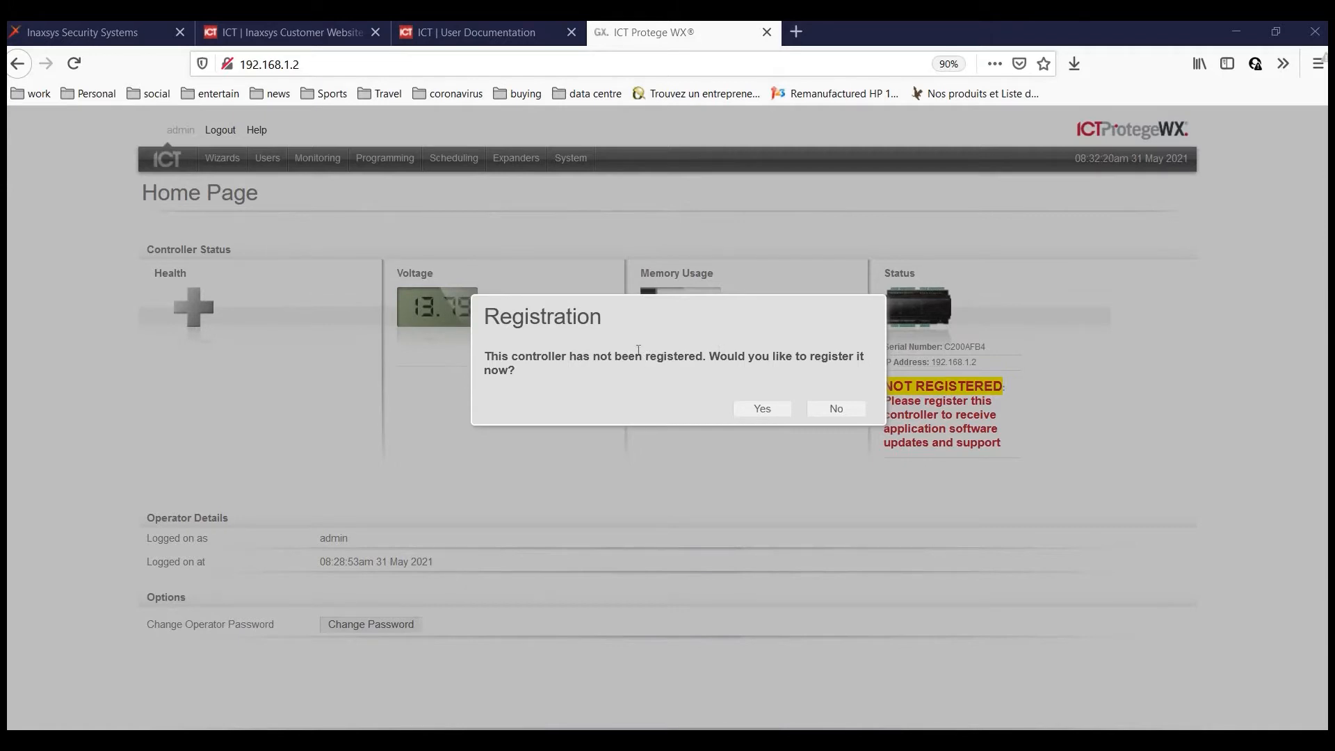
Accept registration, enable Manual Licensing, and save the generated license request file to Downloads.
left_click(772, 412)
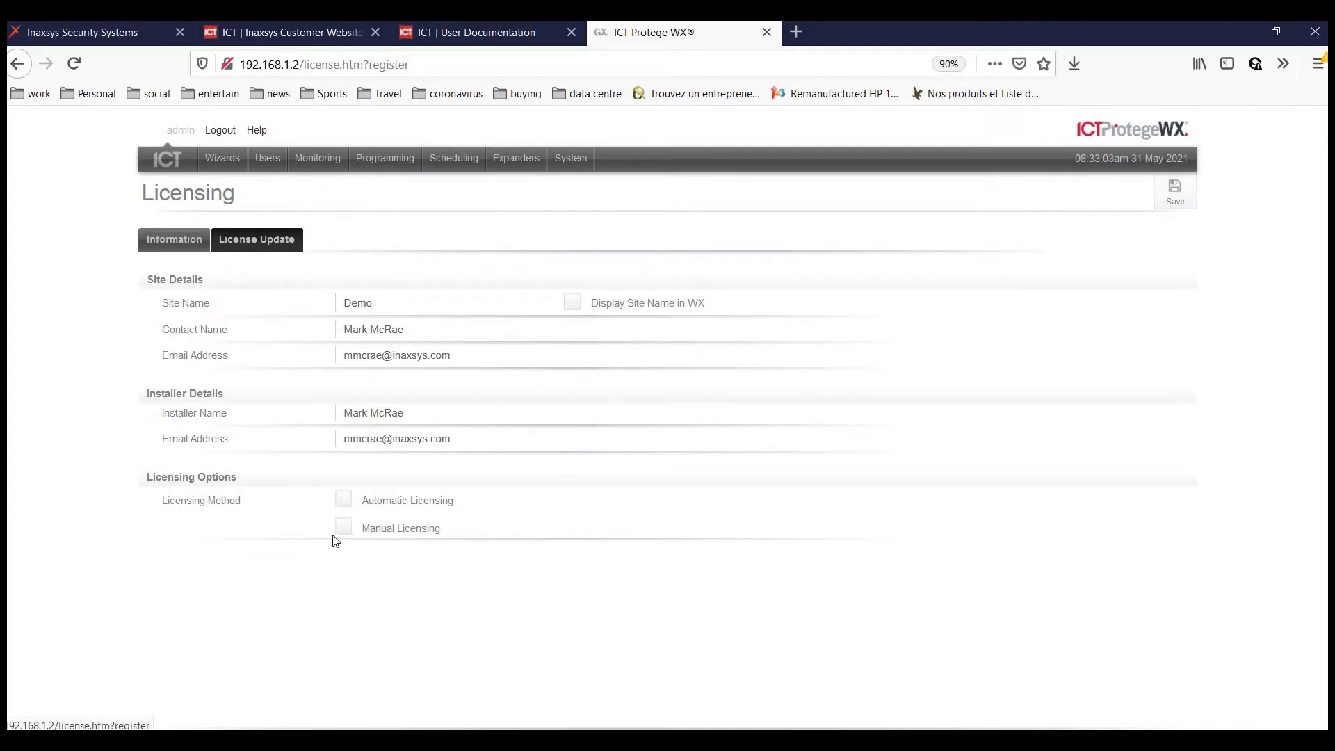
left_click(404, 527)
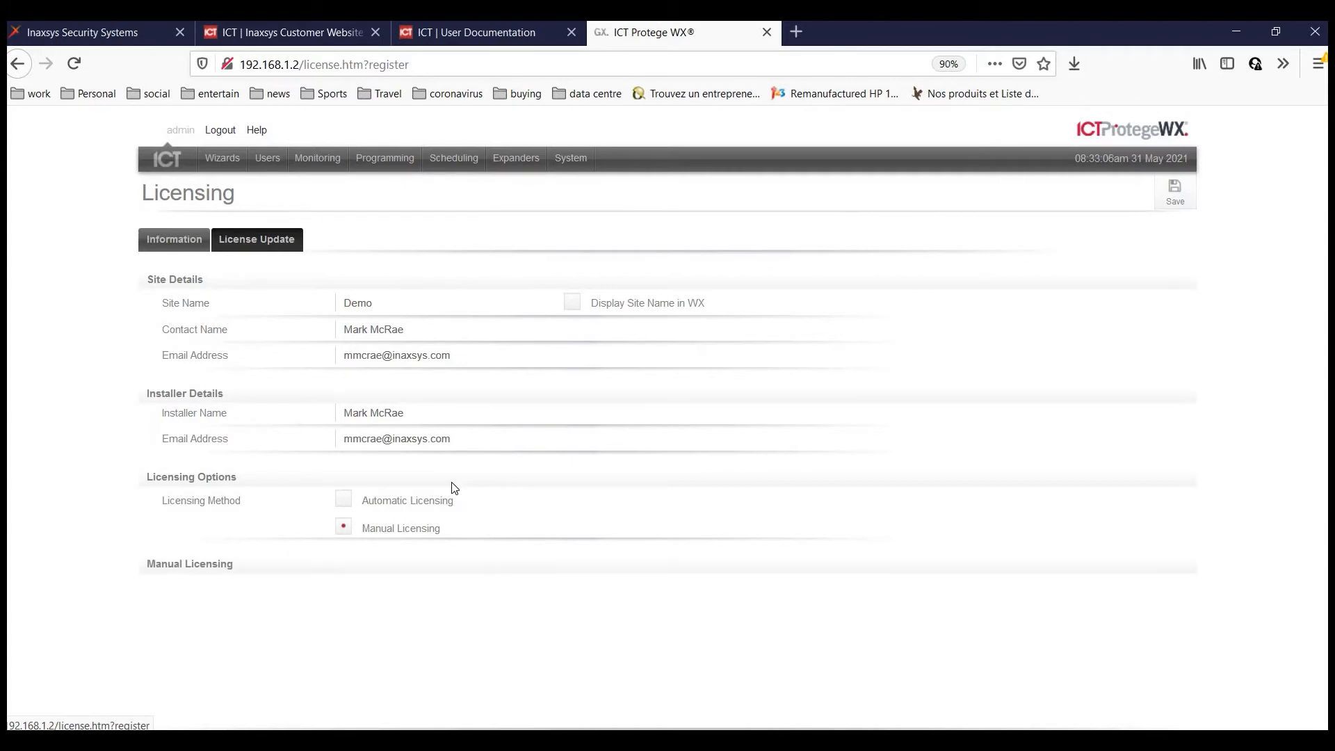
scroll(455, 489, "down", 2)
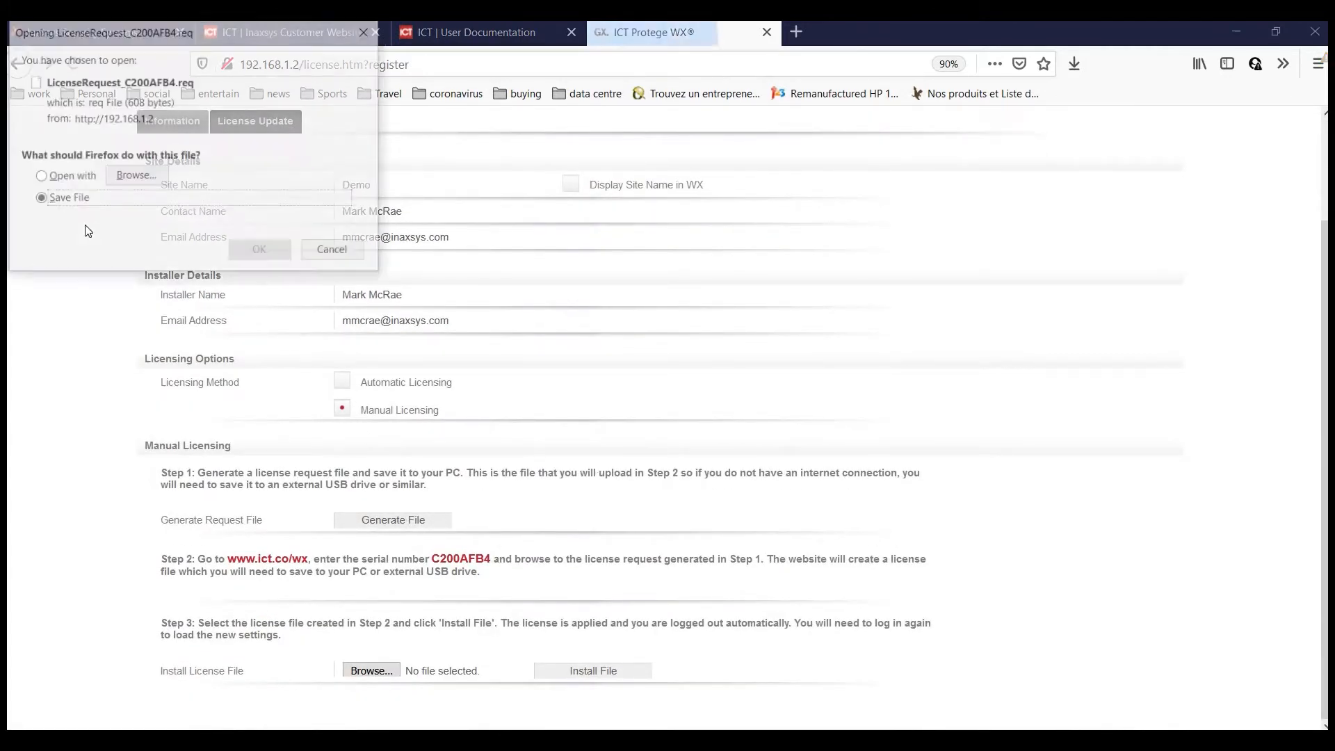
left_click(257, 250)
right_click(834, 106)
left_click(869, 107)
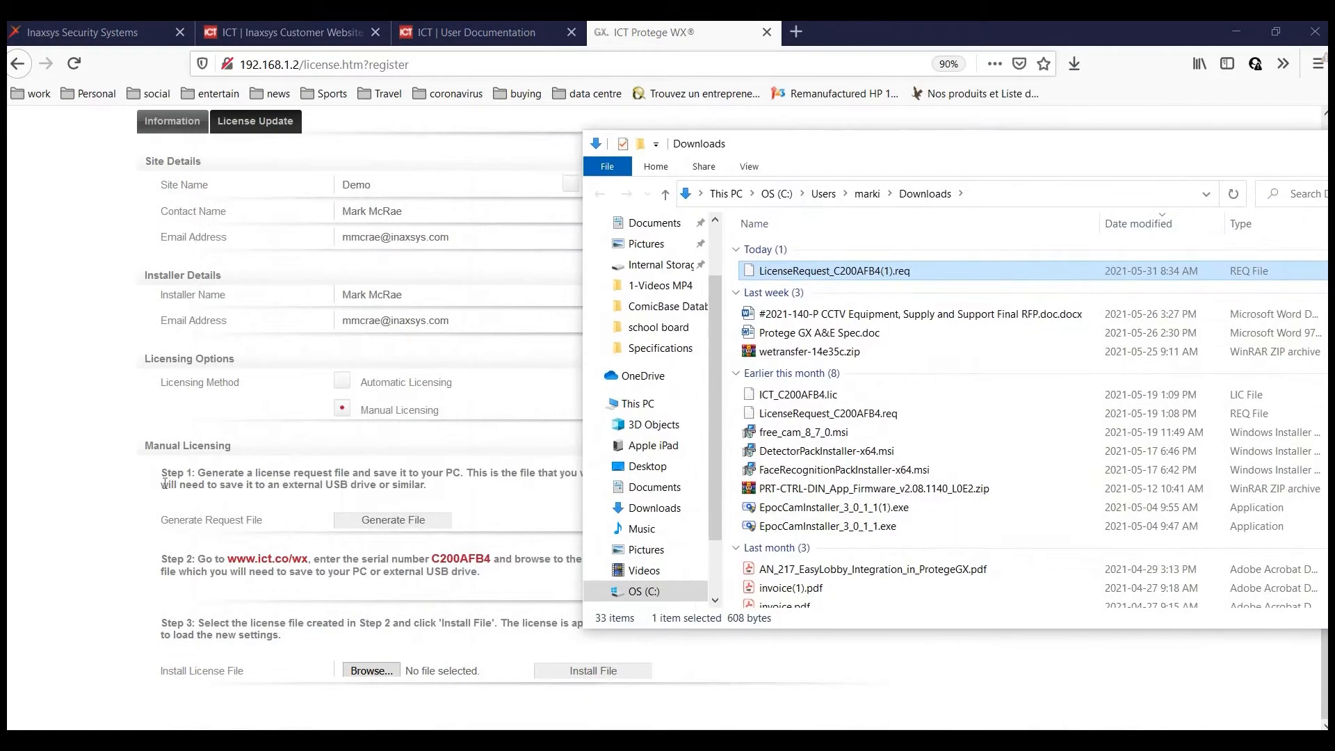
left_click(264, 561)
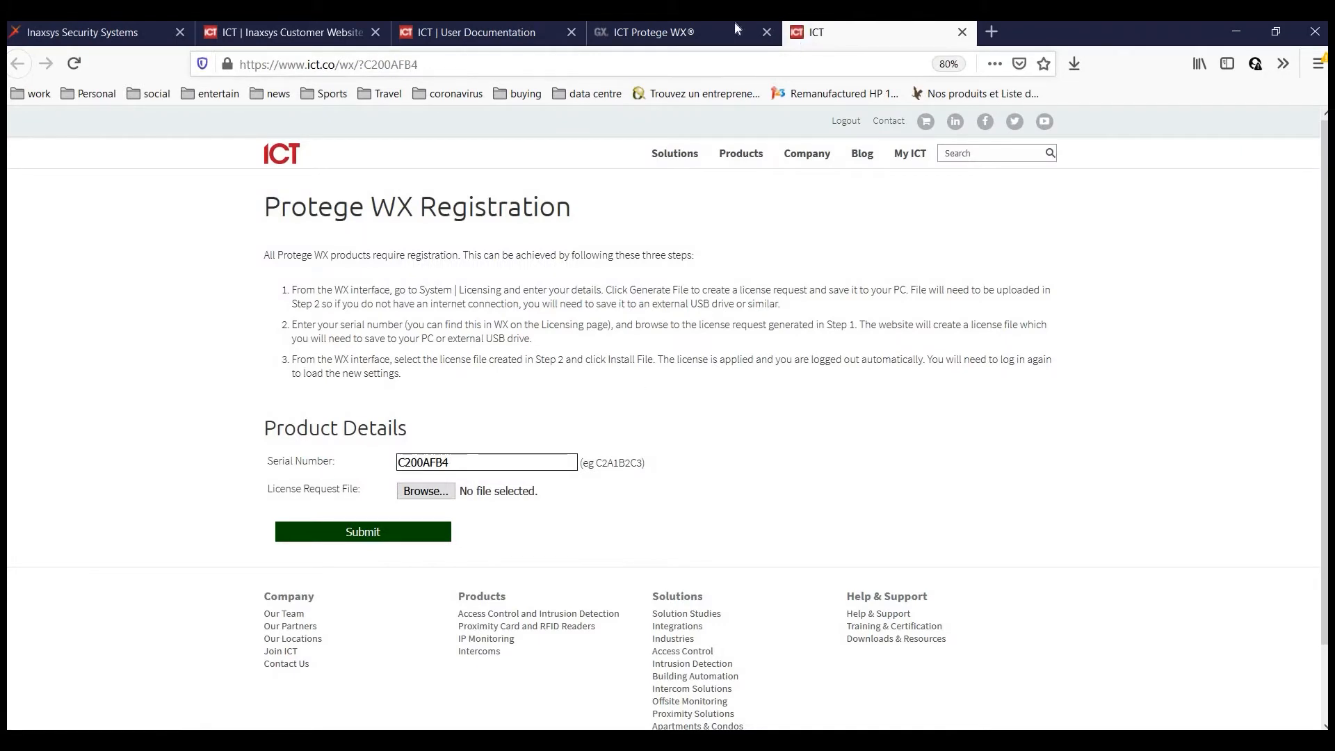
Upload the newest .req file on ict.co/wx, submit it, and save the returned .lic file.
left_click(426, 491)
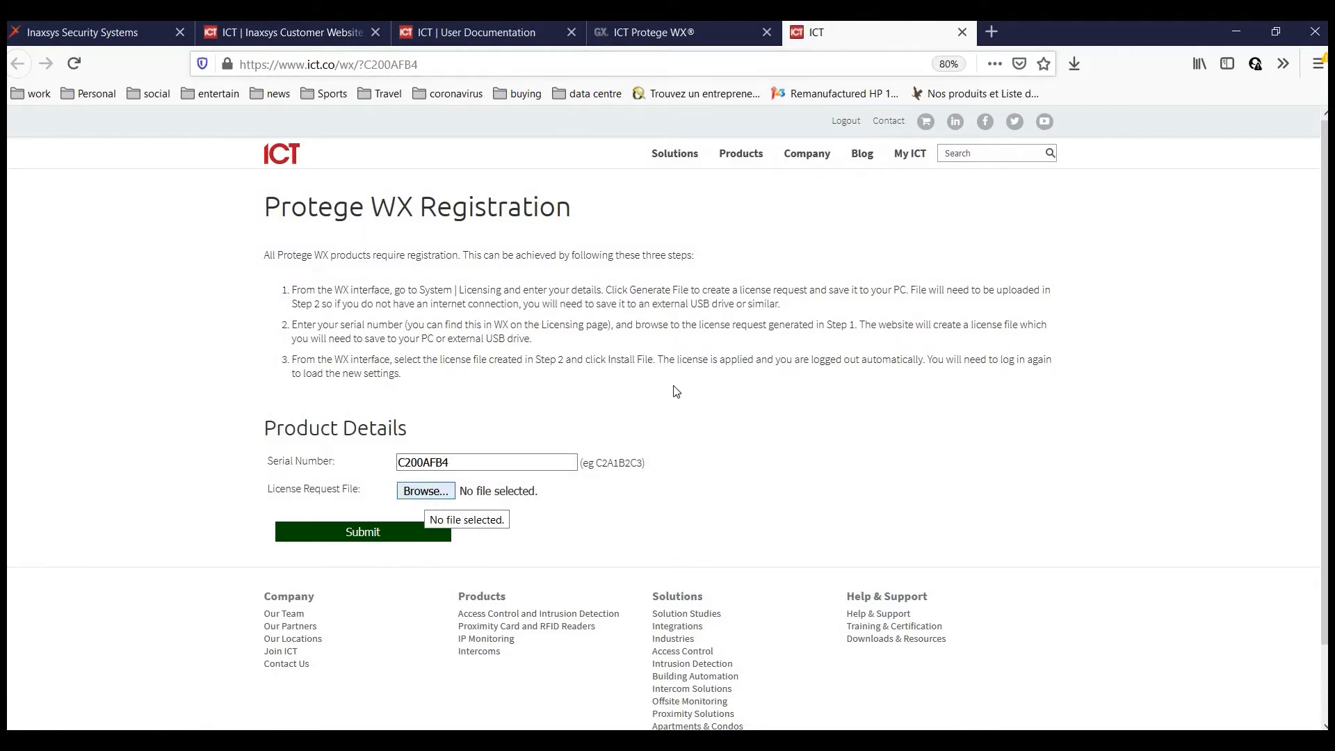
left_click(458, 271)
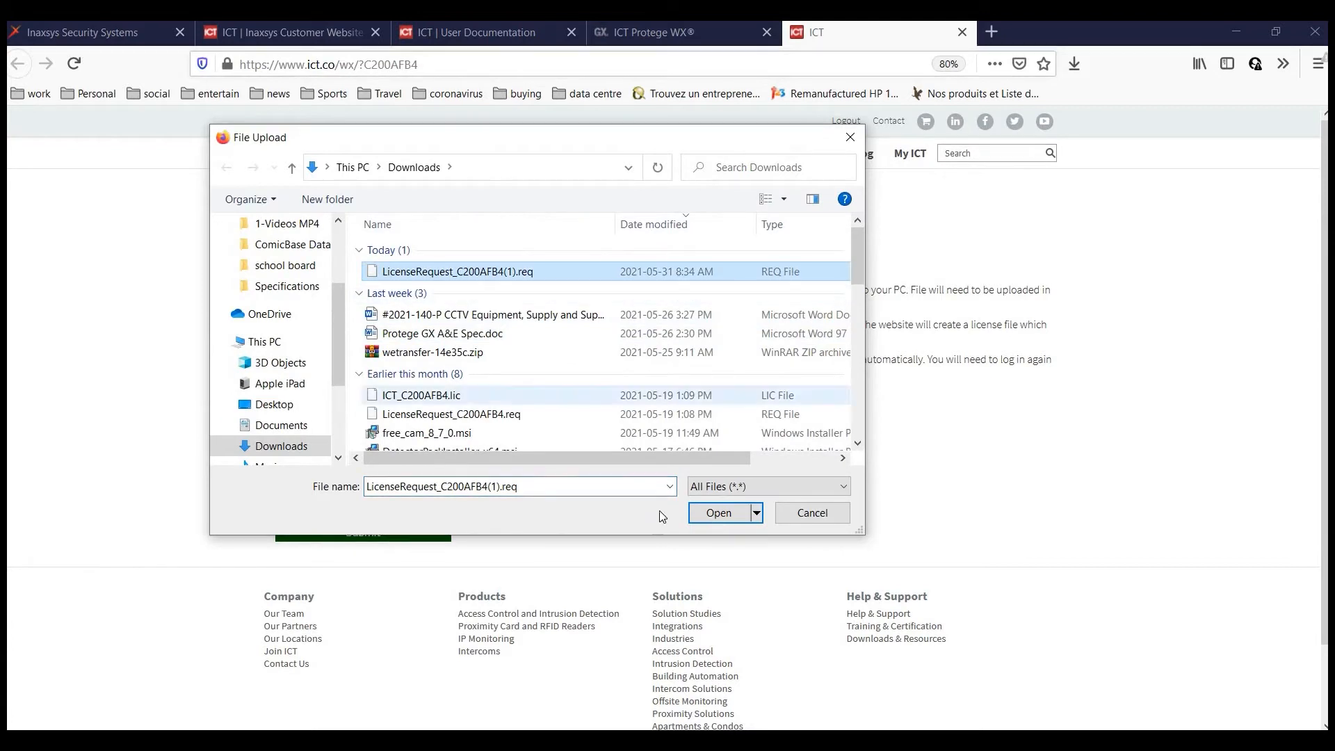
left_click(719, 513)
left_click(363, 532)
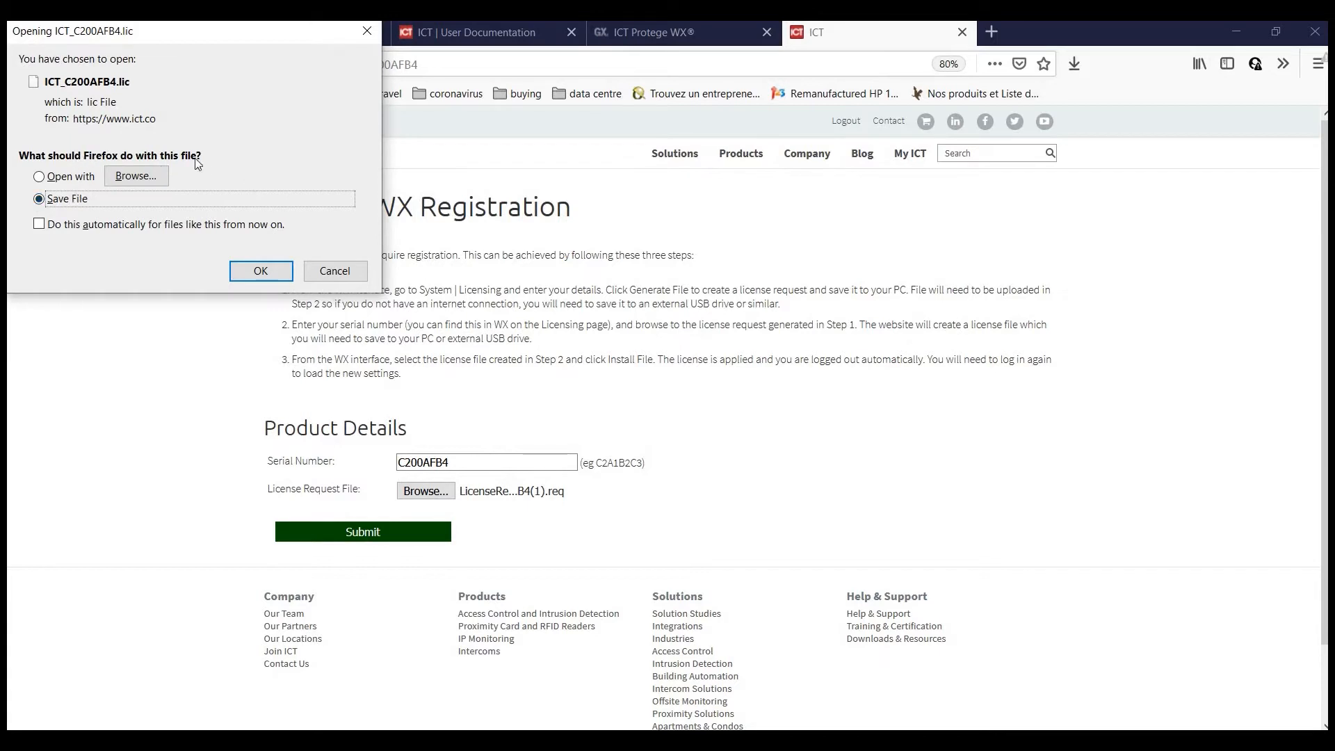
left_click(263, 272)
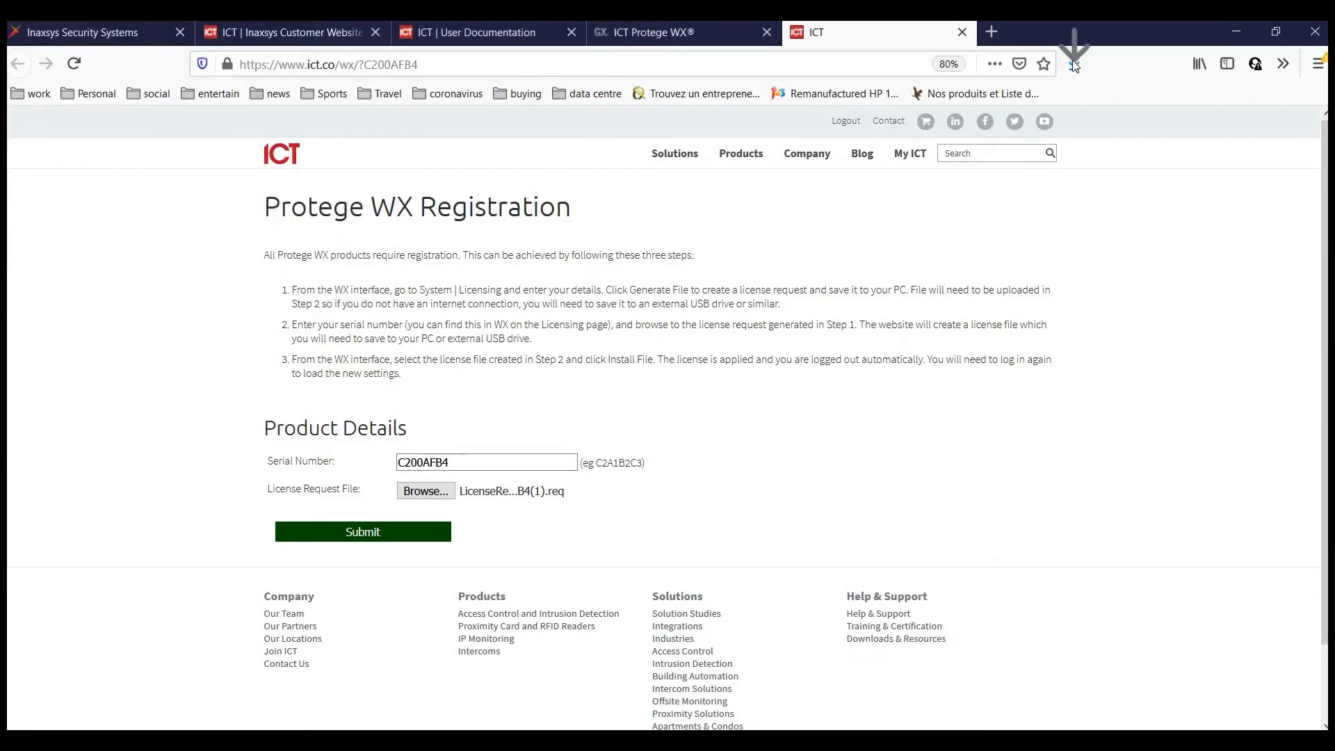
left_click(1064, 104)
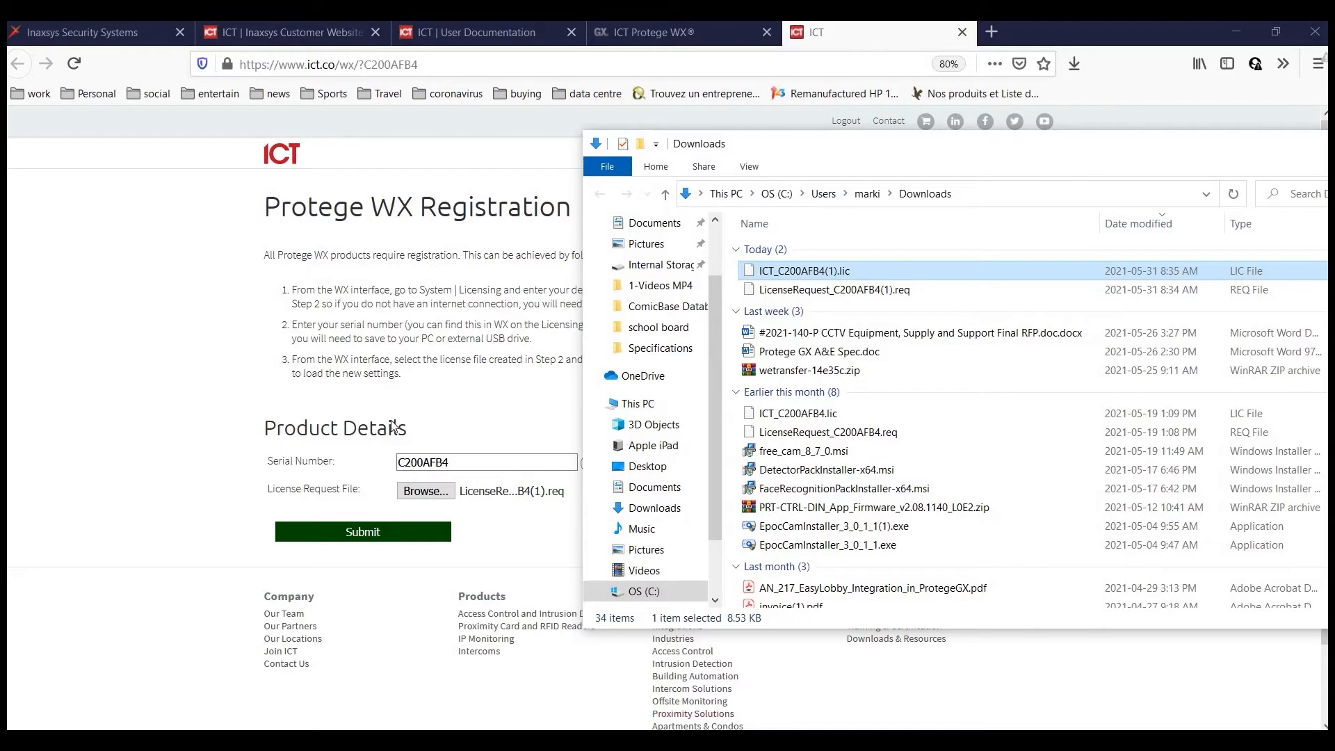
Install the downloaded .lic license file on the controller's licensing page.
left_click(682, 32)
left_click(372, 670)
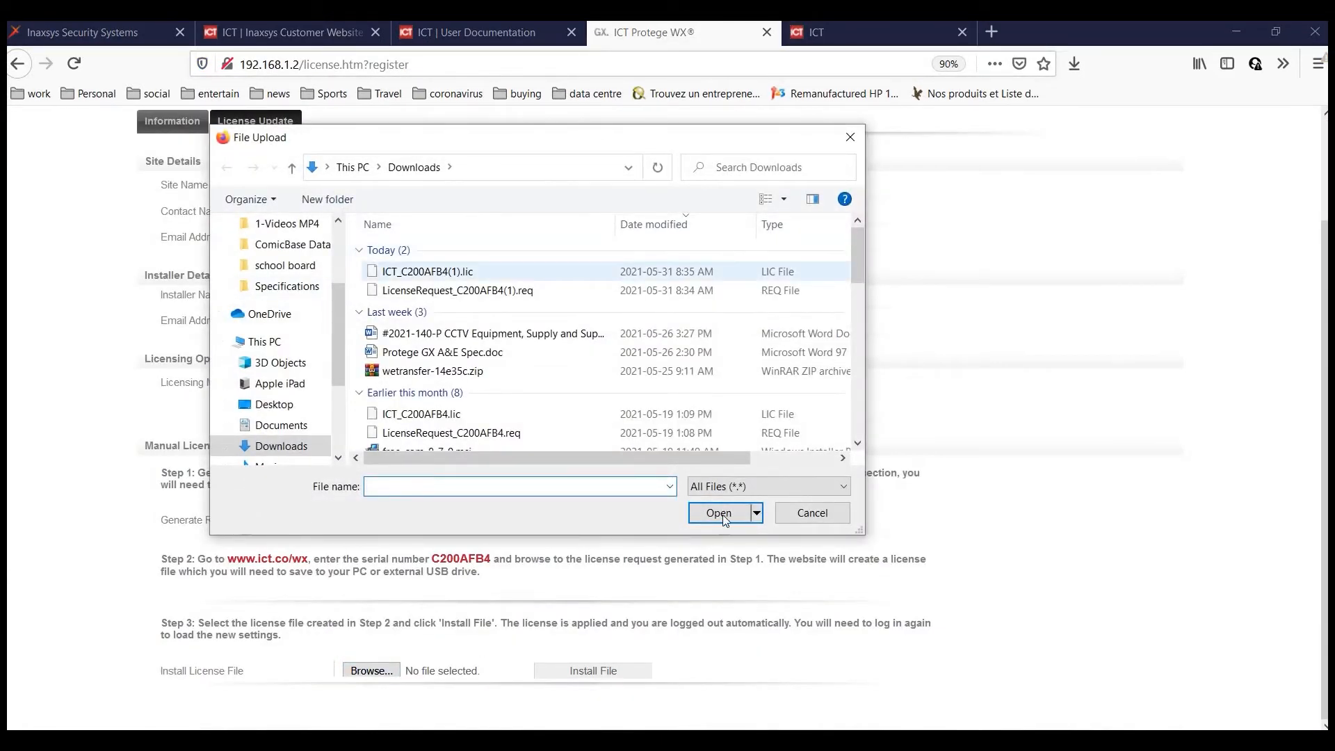
left_click(439, 272)
key("Return")
left_click(610, 670)
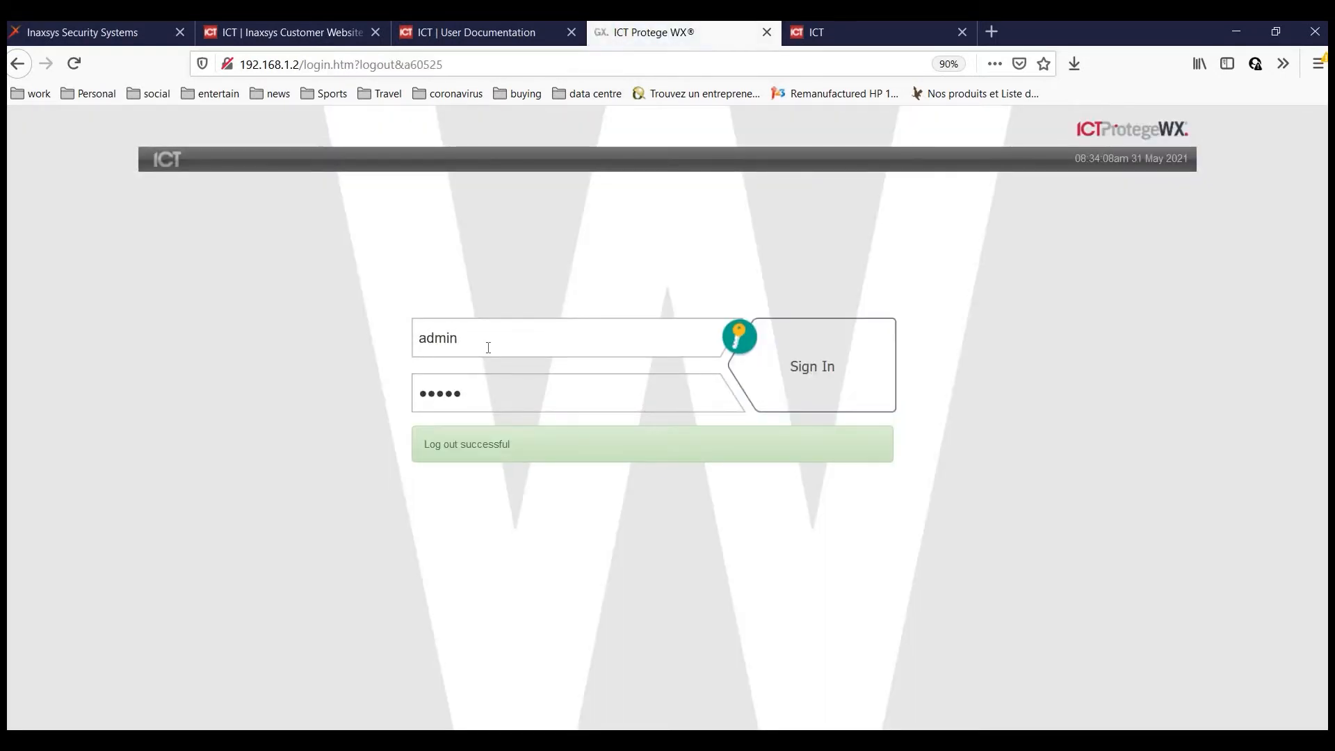
Sign back in to the controller with the default admin credentials.
type("admin")
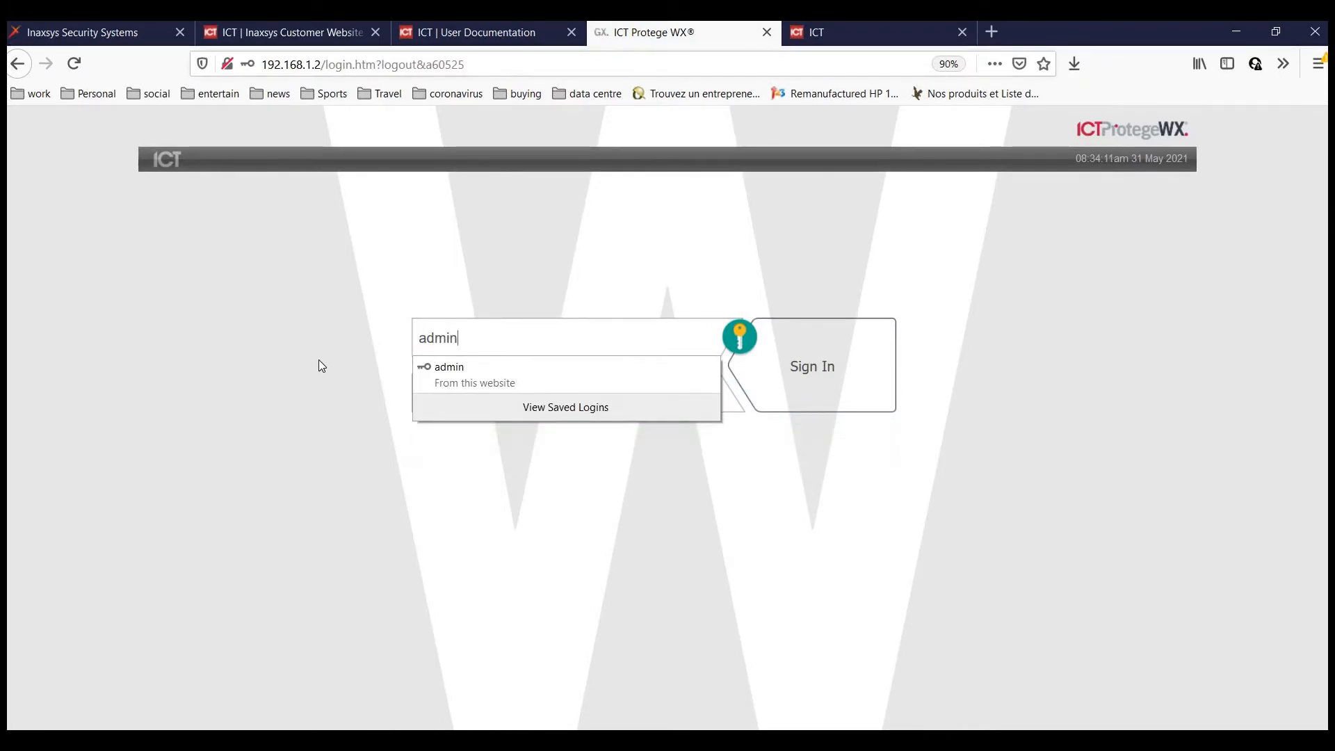
key("Tab")
type("admin")
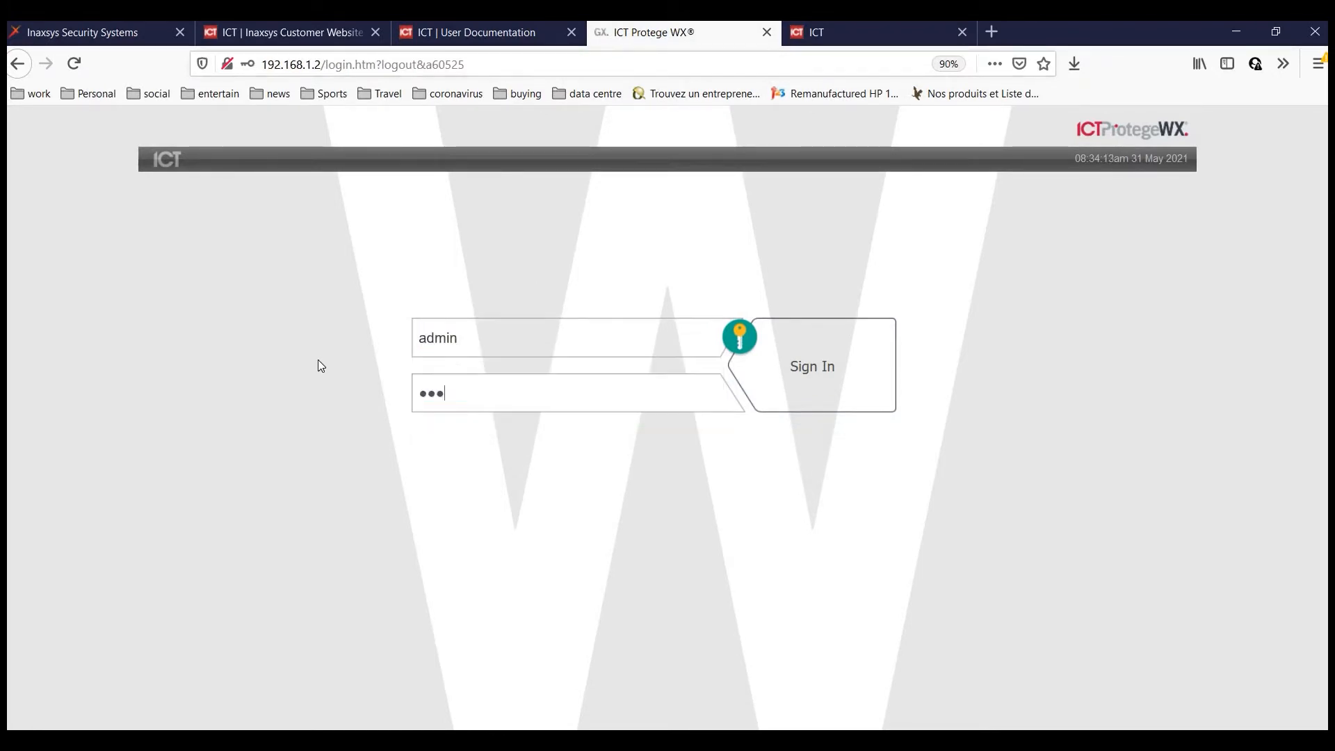
left_click(805, 375)
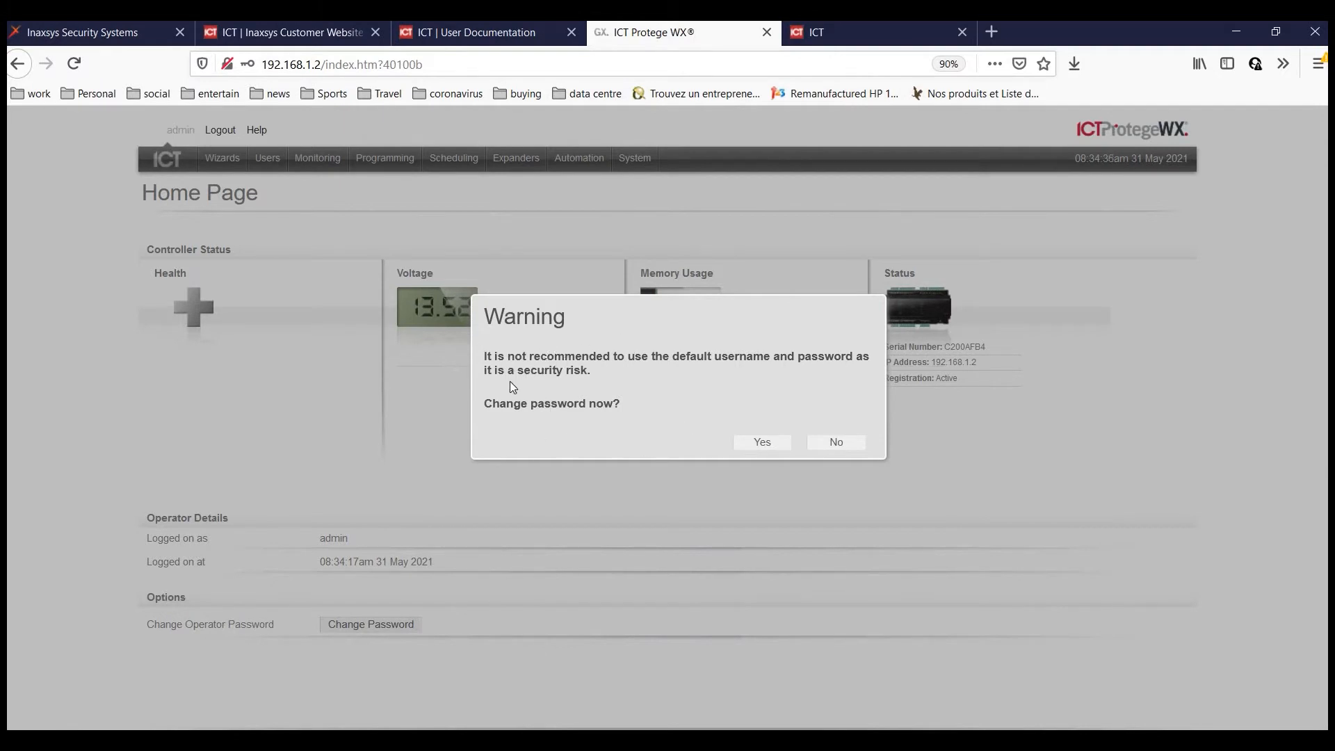
Decline the default-password change and review the Registered licence limits, such as 128 doors.
left_click(836, 445)
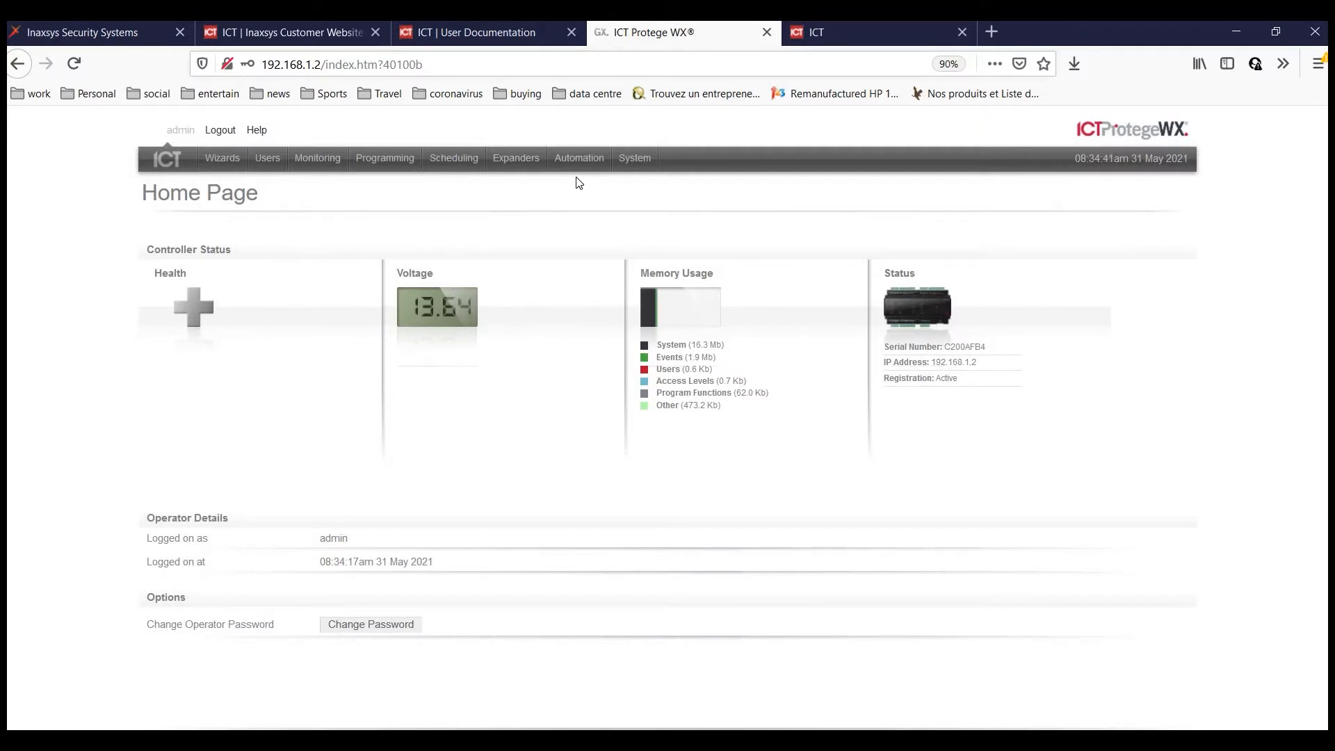
mouse_move(641, 167)
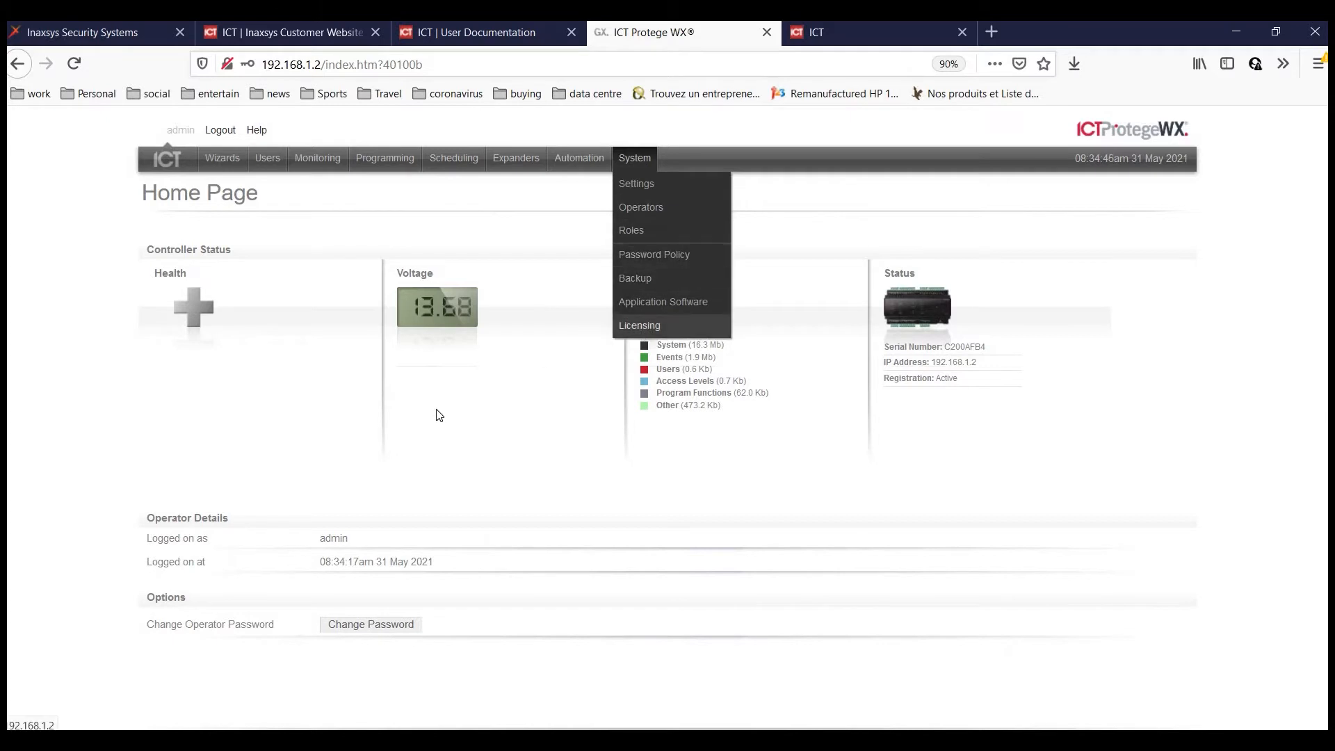
left_click(619, 326)
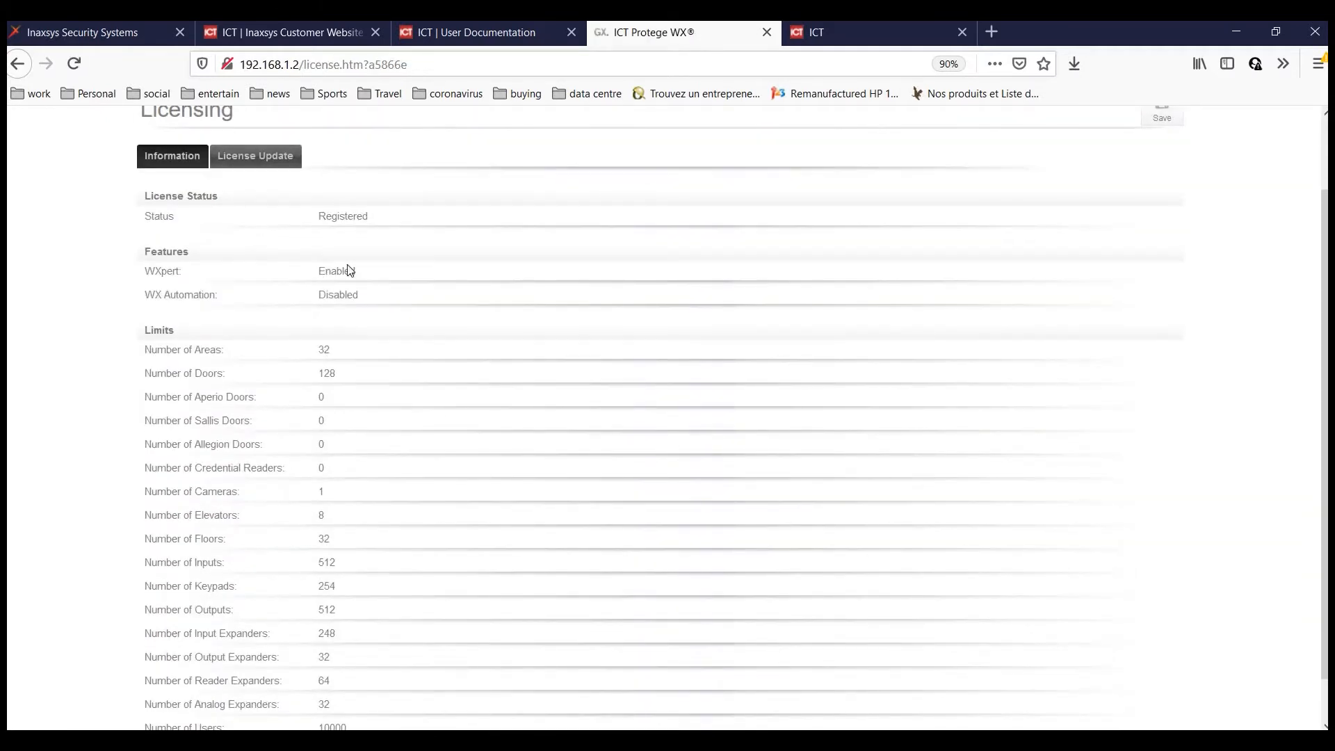
scroll(340, 330, "down", 2)
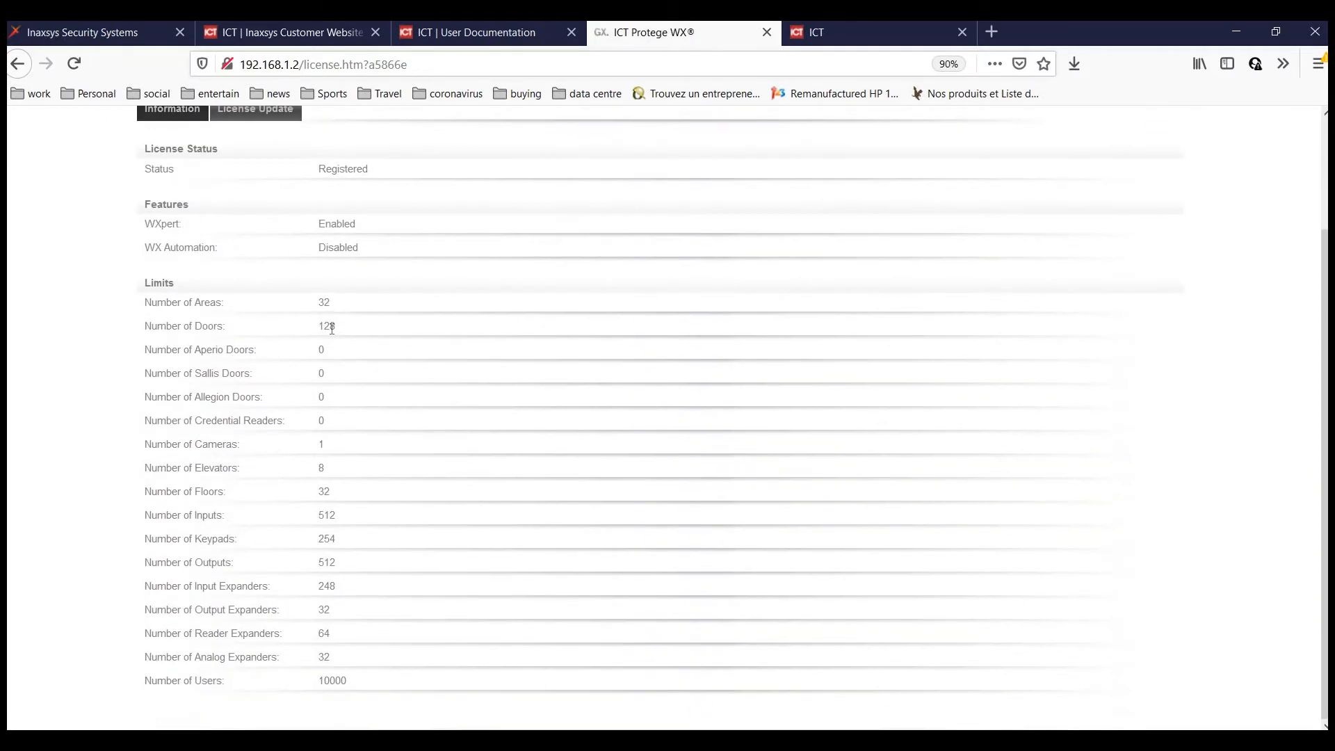
double_click(388, 330)
left_click(388, 329)
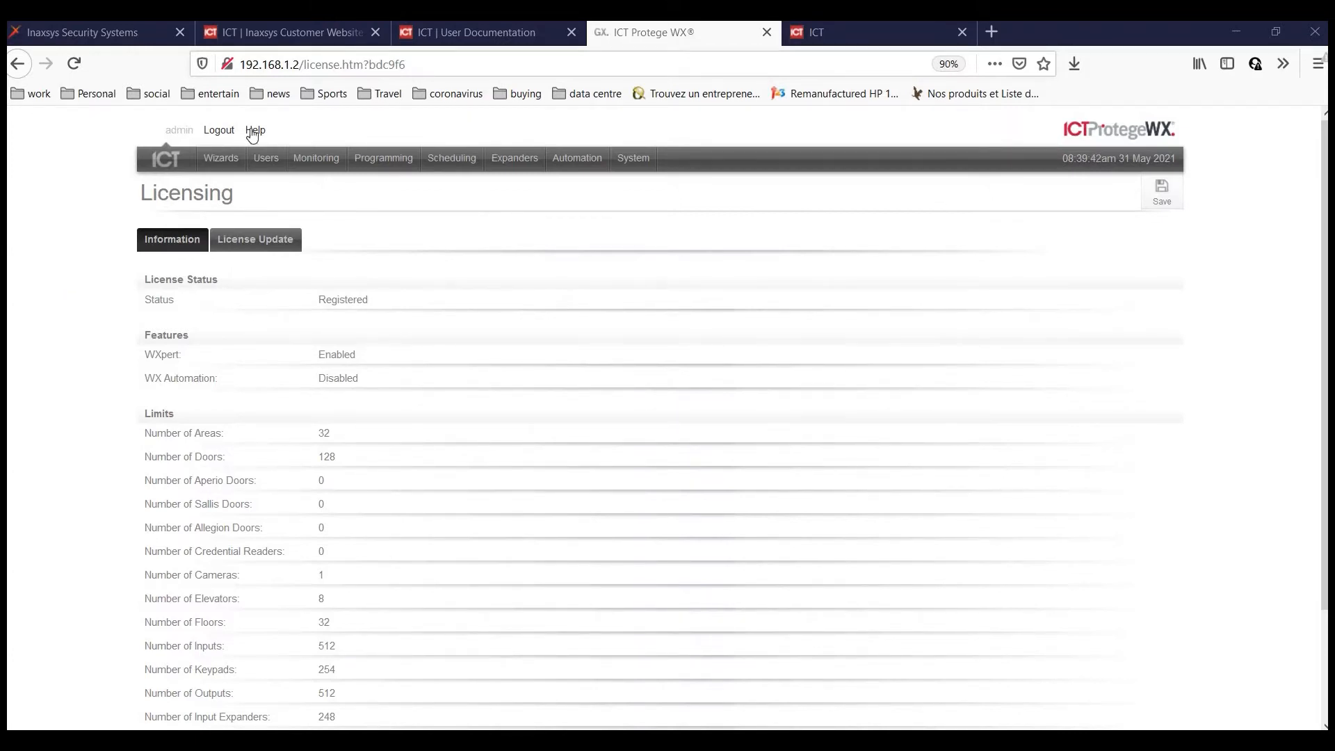
Go back to the Home Page and bring up the Wizards list.
left_click(168, 164)
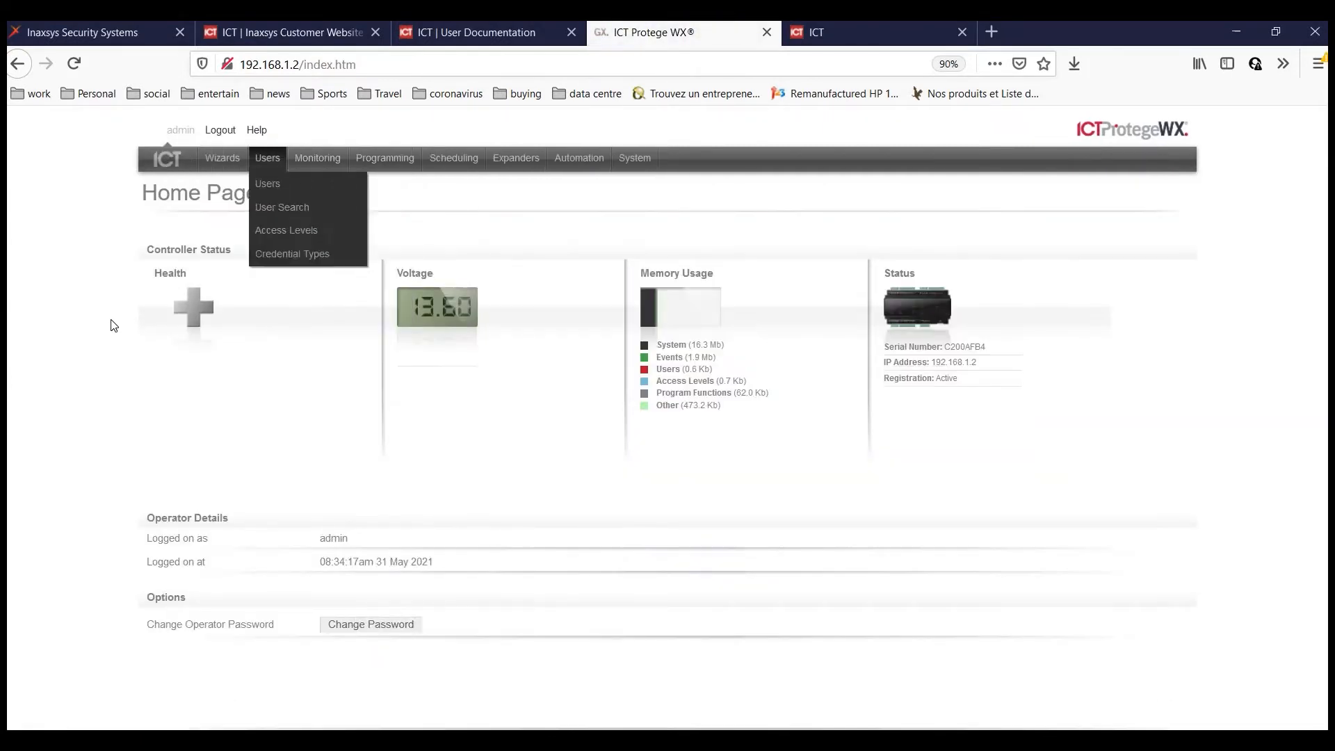
mouse_move(221, 162)
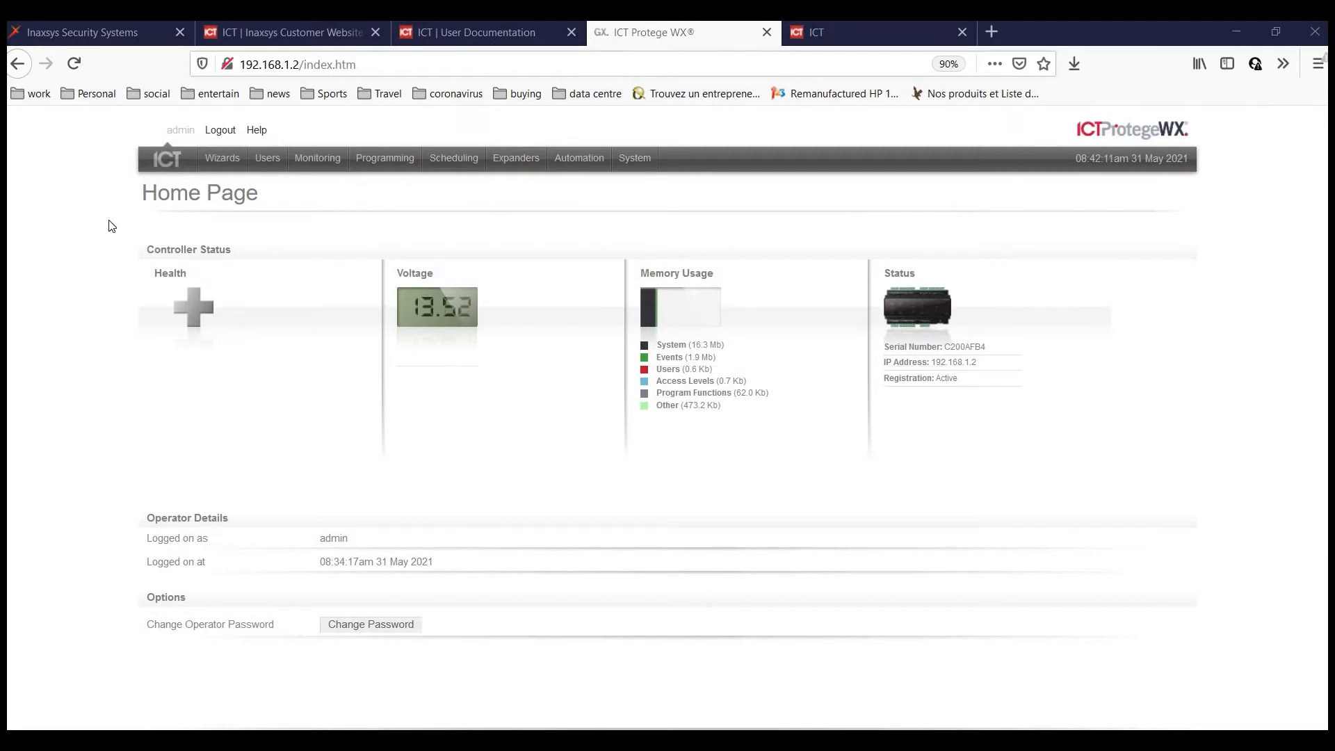
left_click(228, 162)
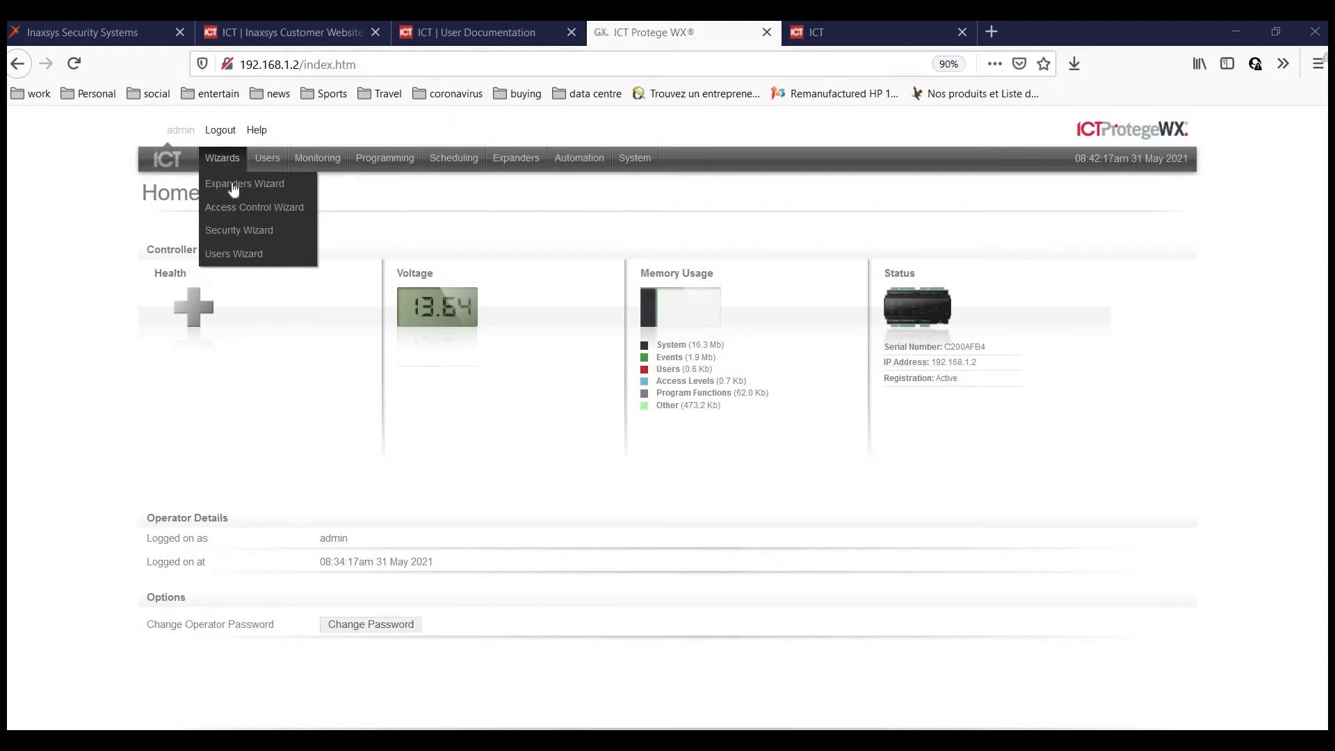
Run the Expanders wizard's auto detection and save the five detected modules.
left_click(235, 182)
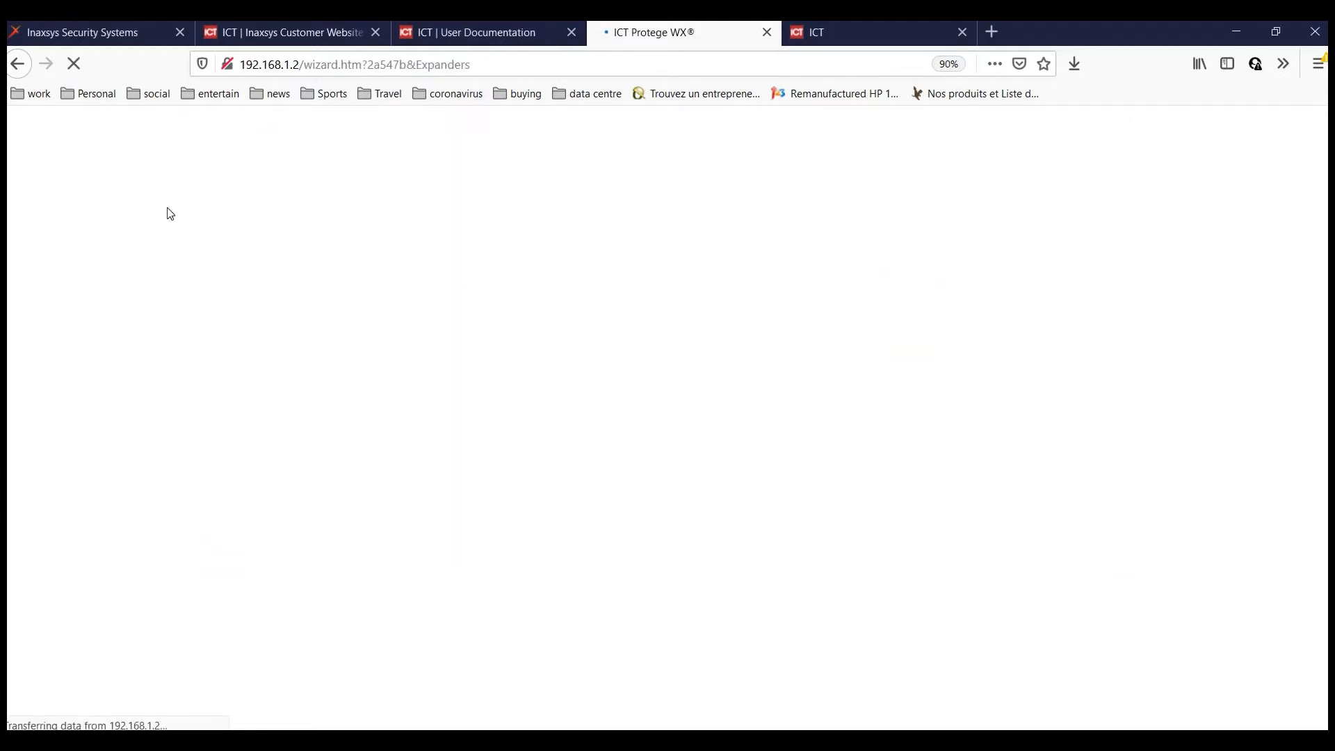
scroll(317, 636, "down", 1)
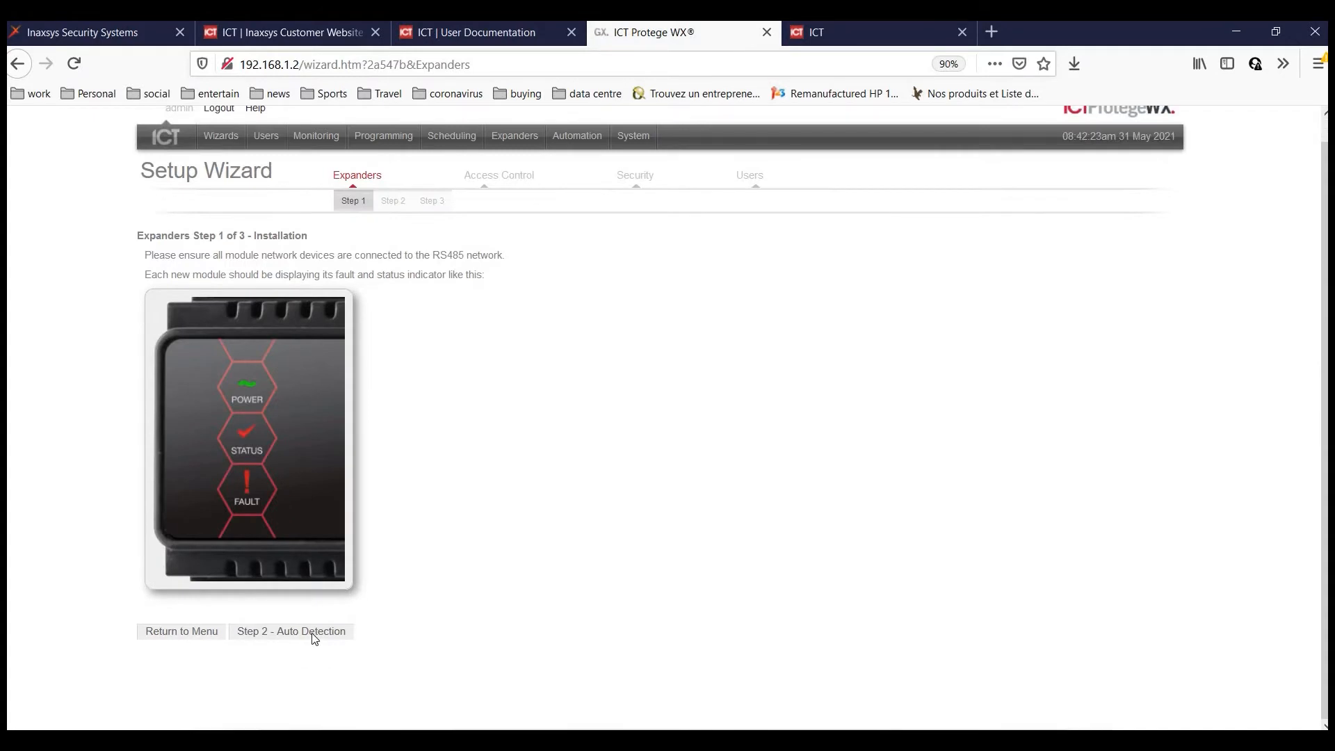
left_click(322, 634)
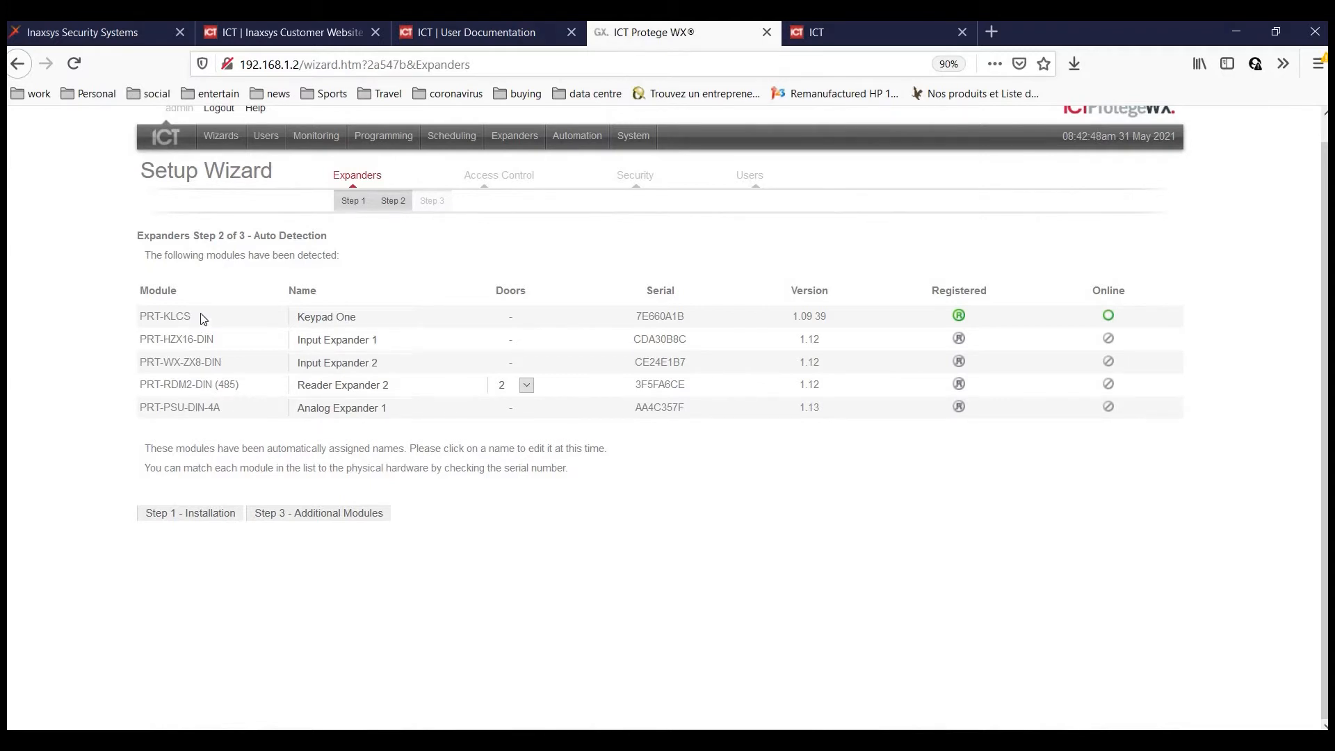
left_click(331, 519)
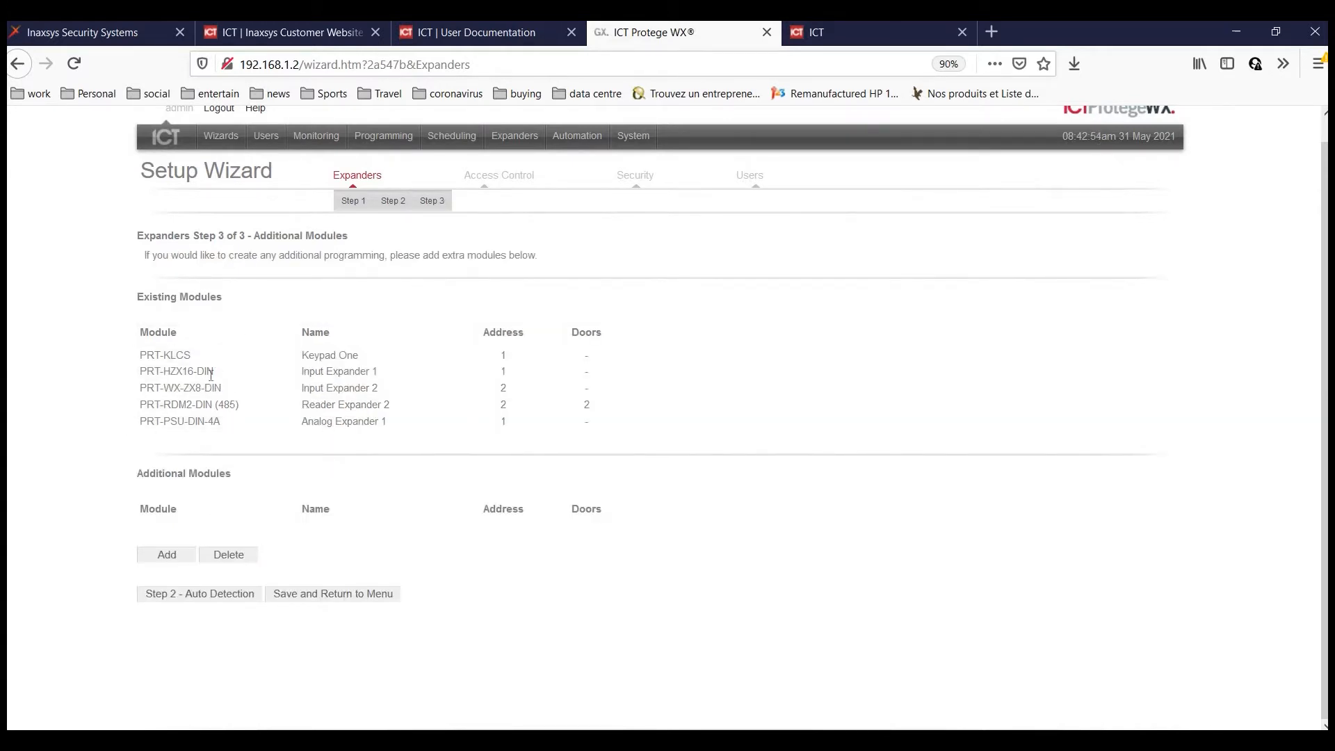
left_click(371, 595)
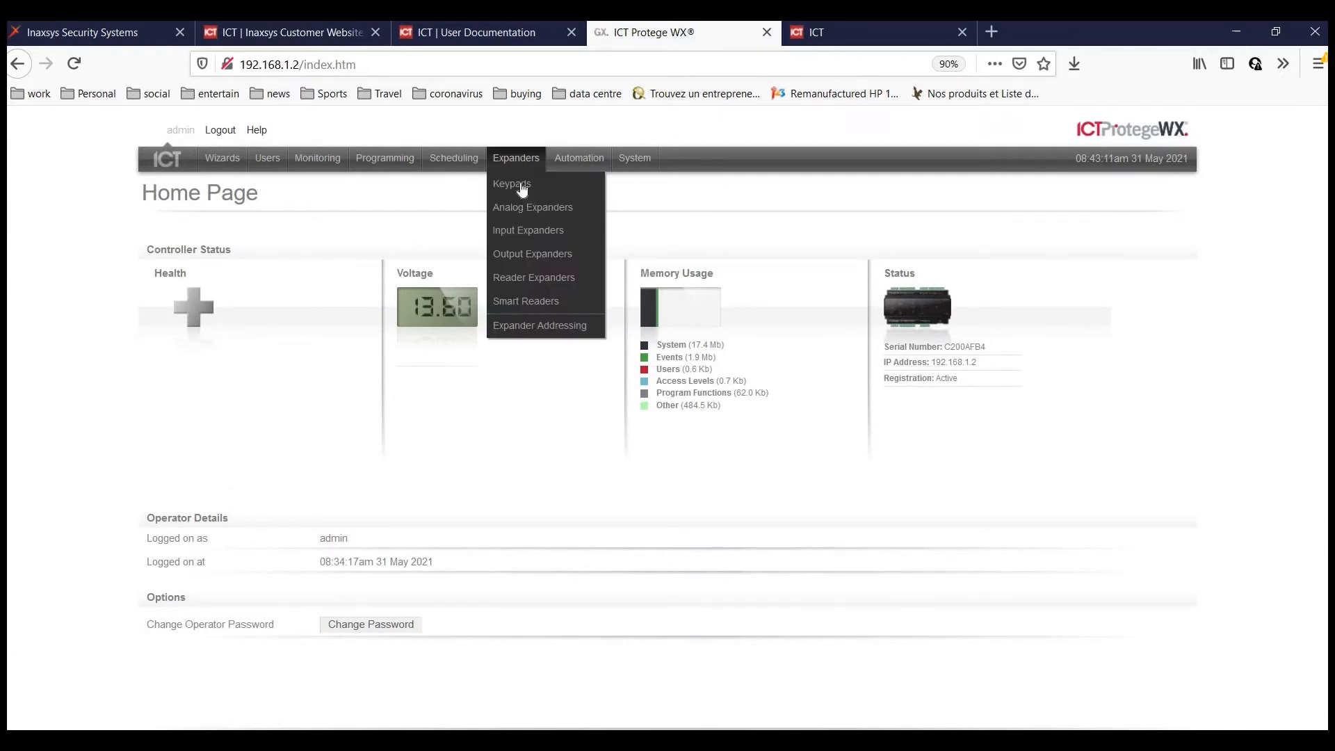
Check the Keypads and Reader Expanders settings, then launch the Access Control Wizard.
left_click(519, 185)
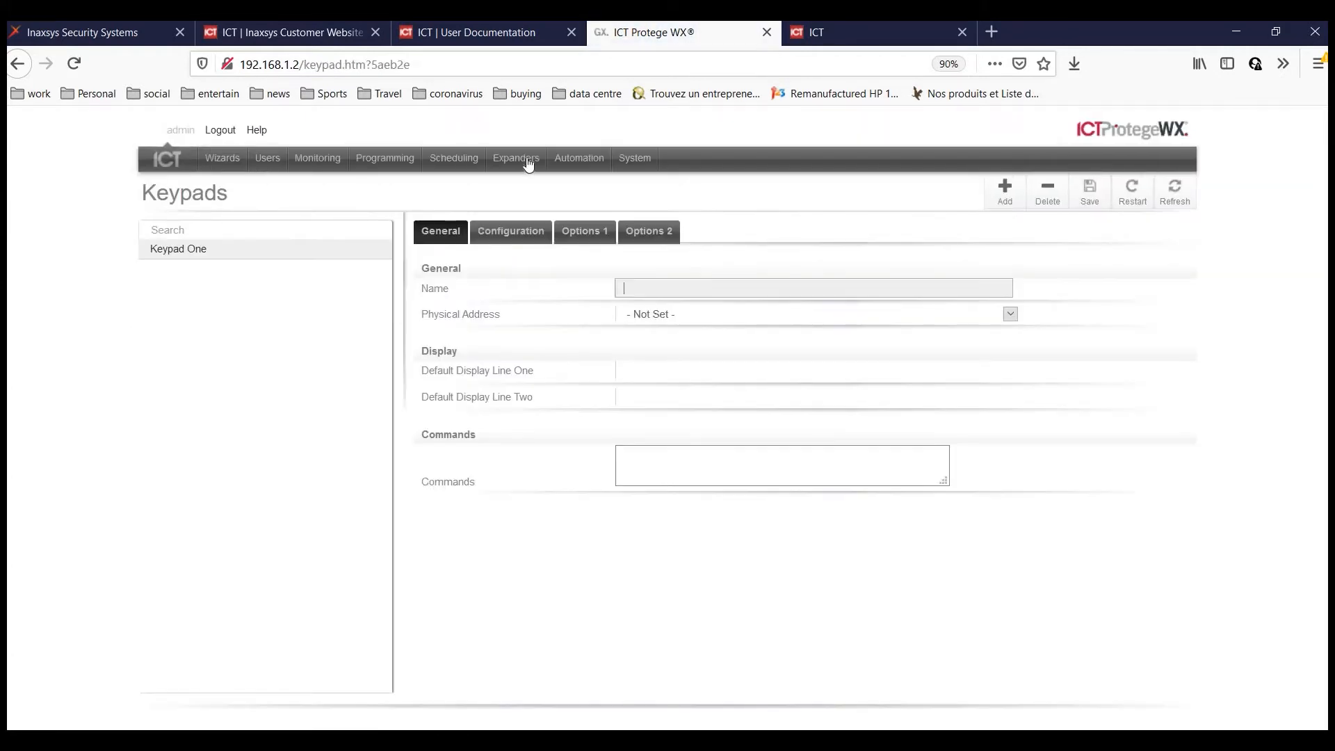
mouse_move(529, 164)
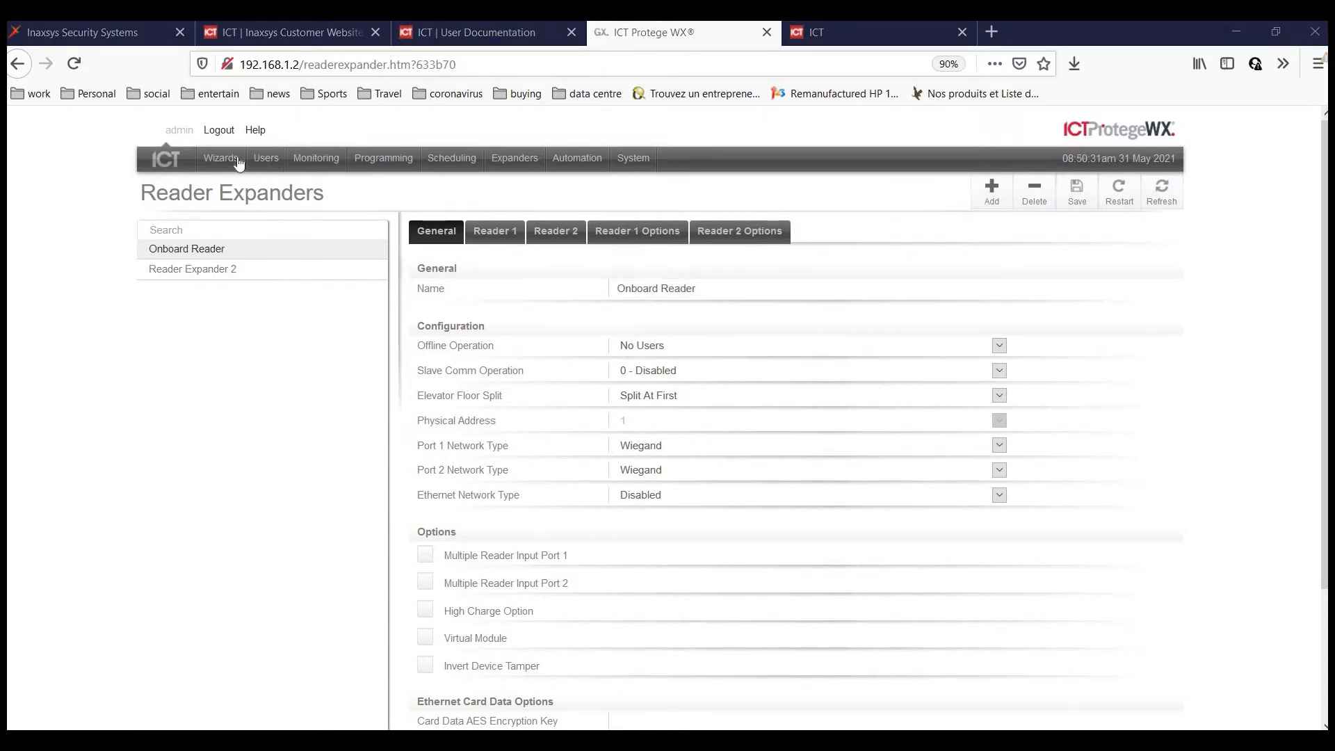
mouse_move(223, 162)
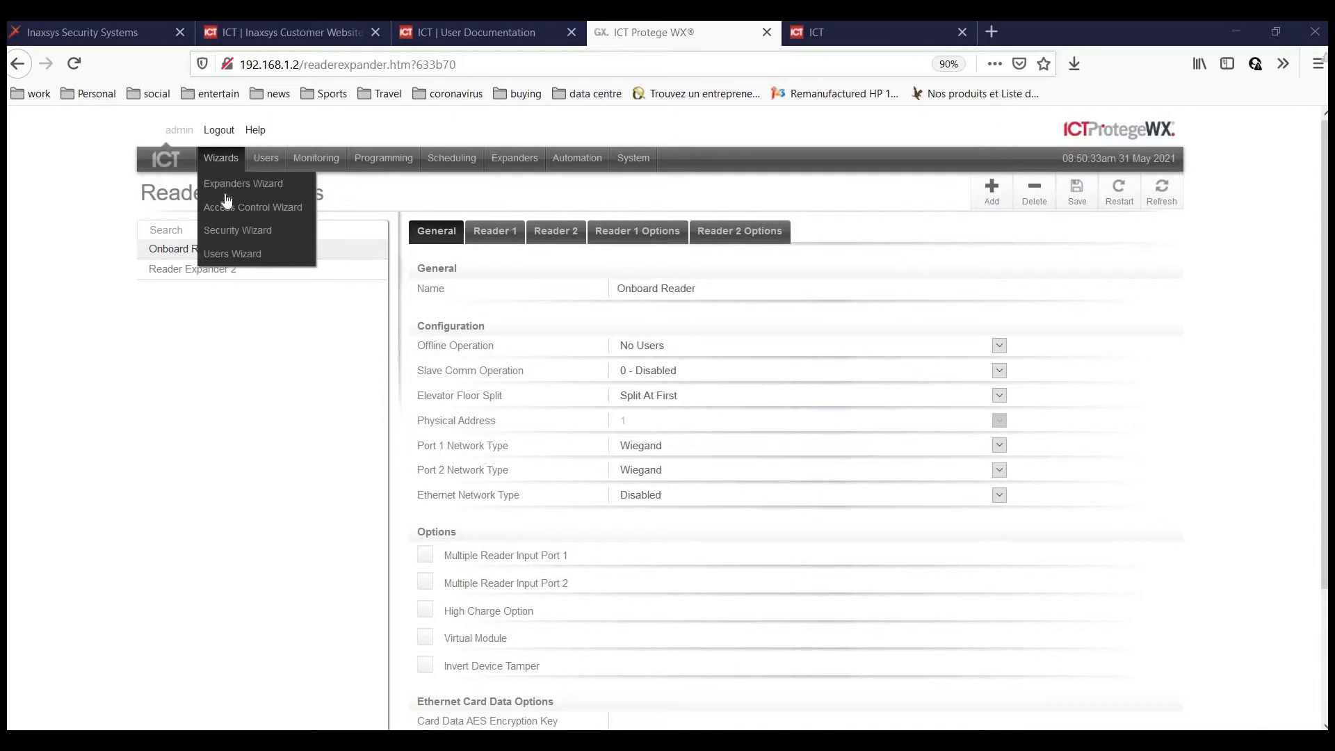
left_click(249, 213)
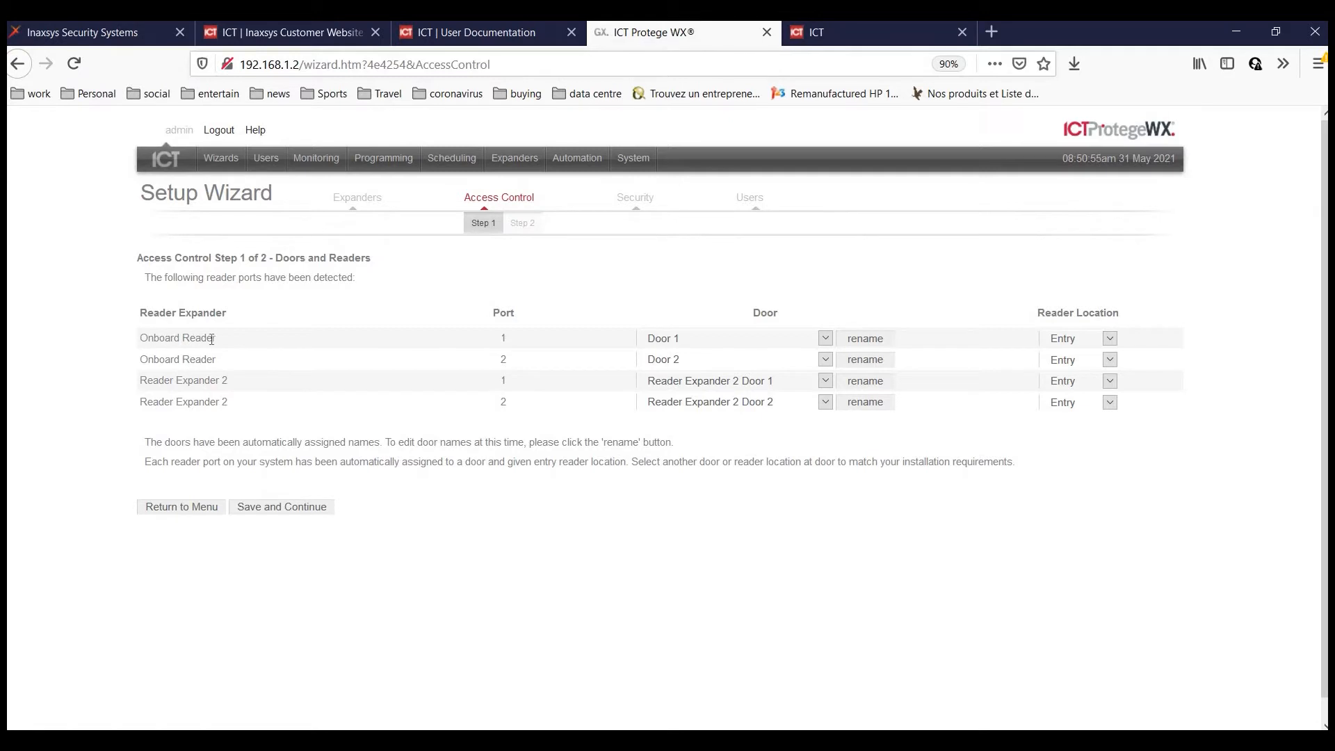
Keep the first reader port on Door 1 and rename the third door 'Door 3 rdr 2'.
triple_click(245, 338)
left_click(199, 354)
left_click(825, 336)
left_click(865, 340)
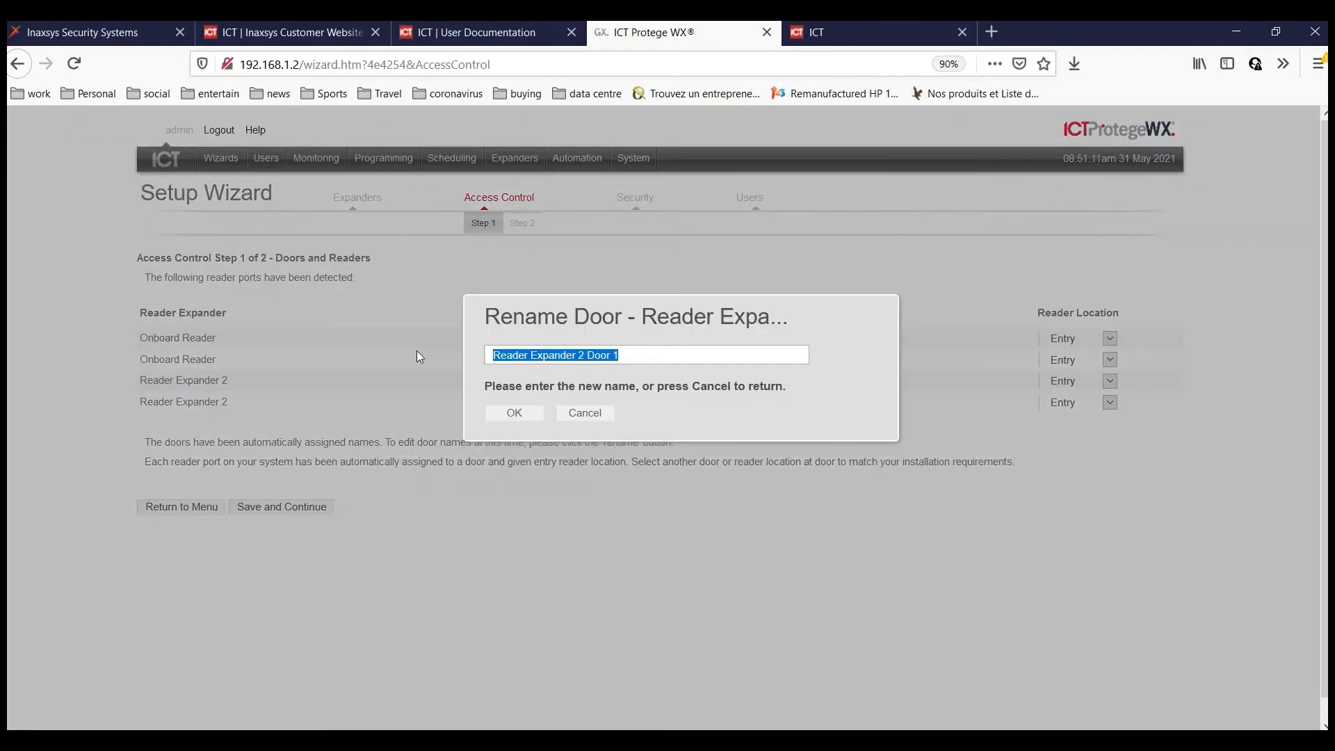
type("Doo")
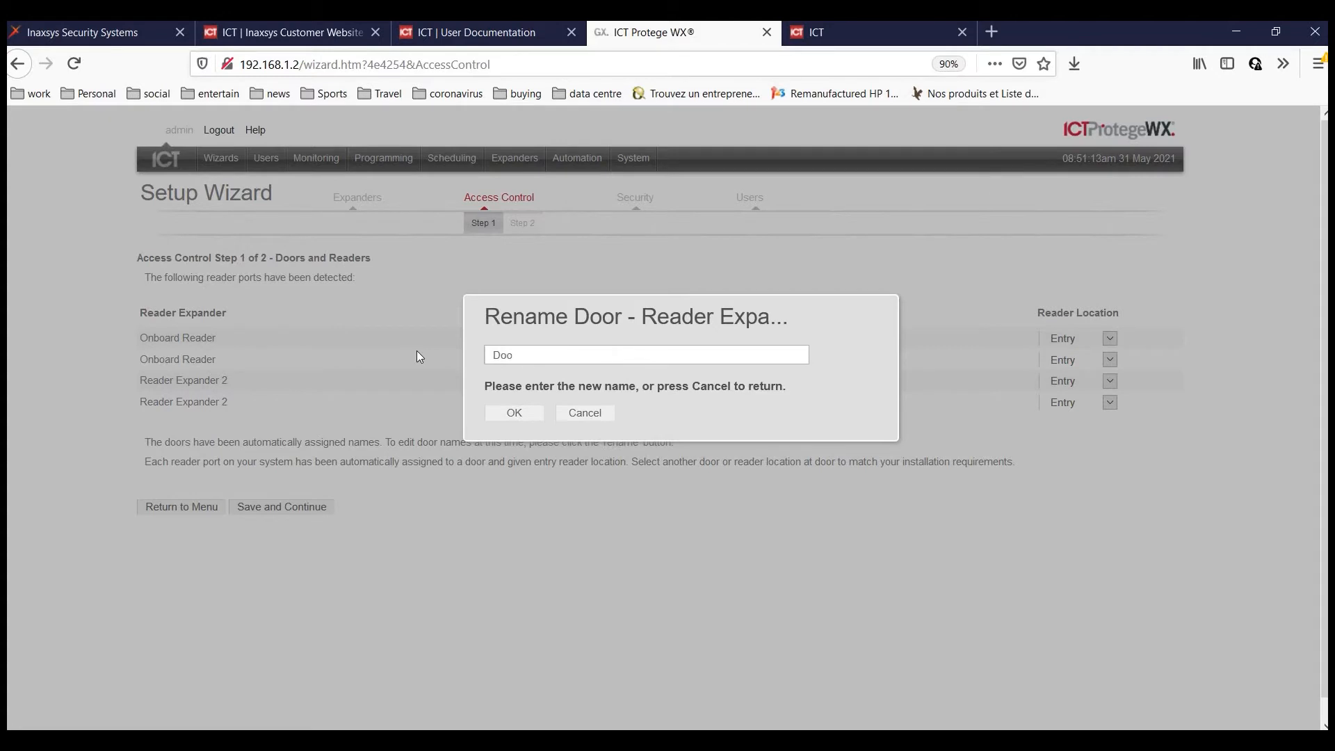
type("r 3 rdr 2")
key("Return")
Rename the fourth door 'Door 4 RDr exp 2', keep Door 1 as Entry, and save.
left_click(866, 402)
key("ctrl+a")
type("Door 4 RDr exp 2")
key("Return")
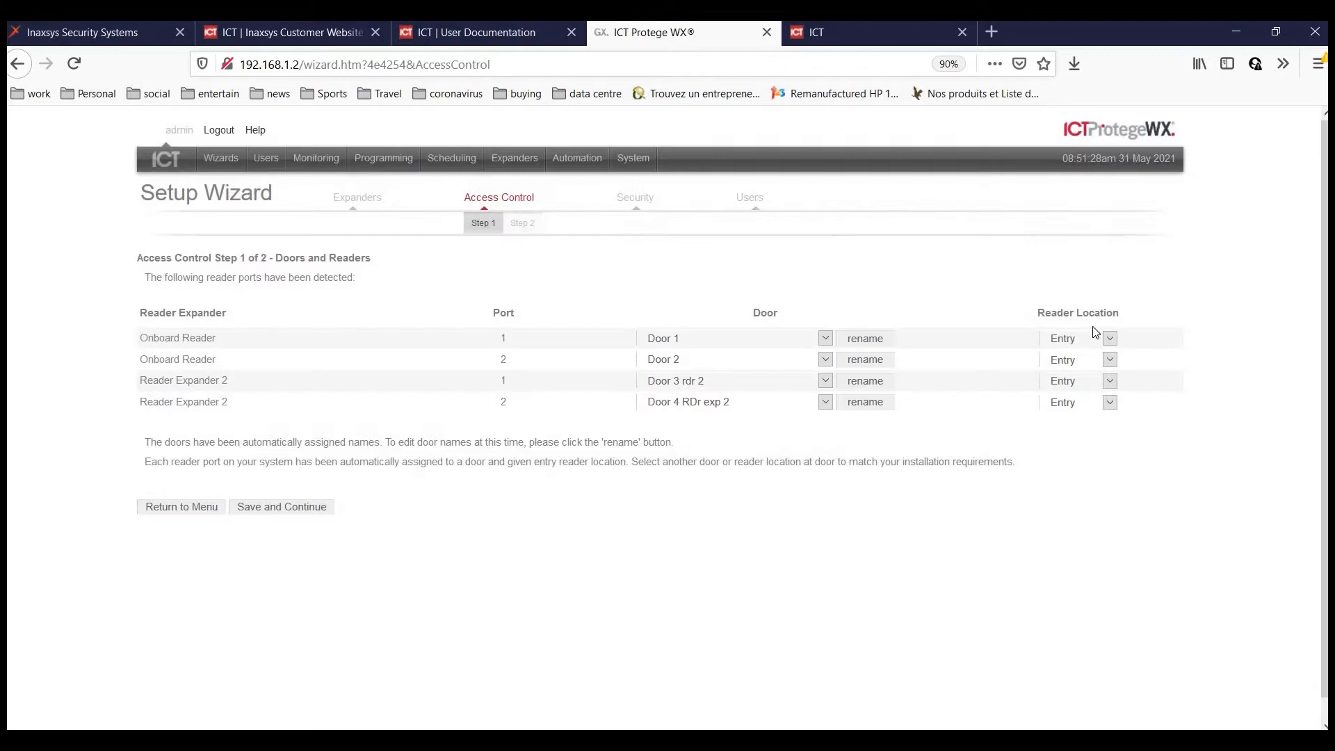
left_click(1074, 338)
left_click(1080, 345)
left_click(301, 513)
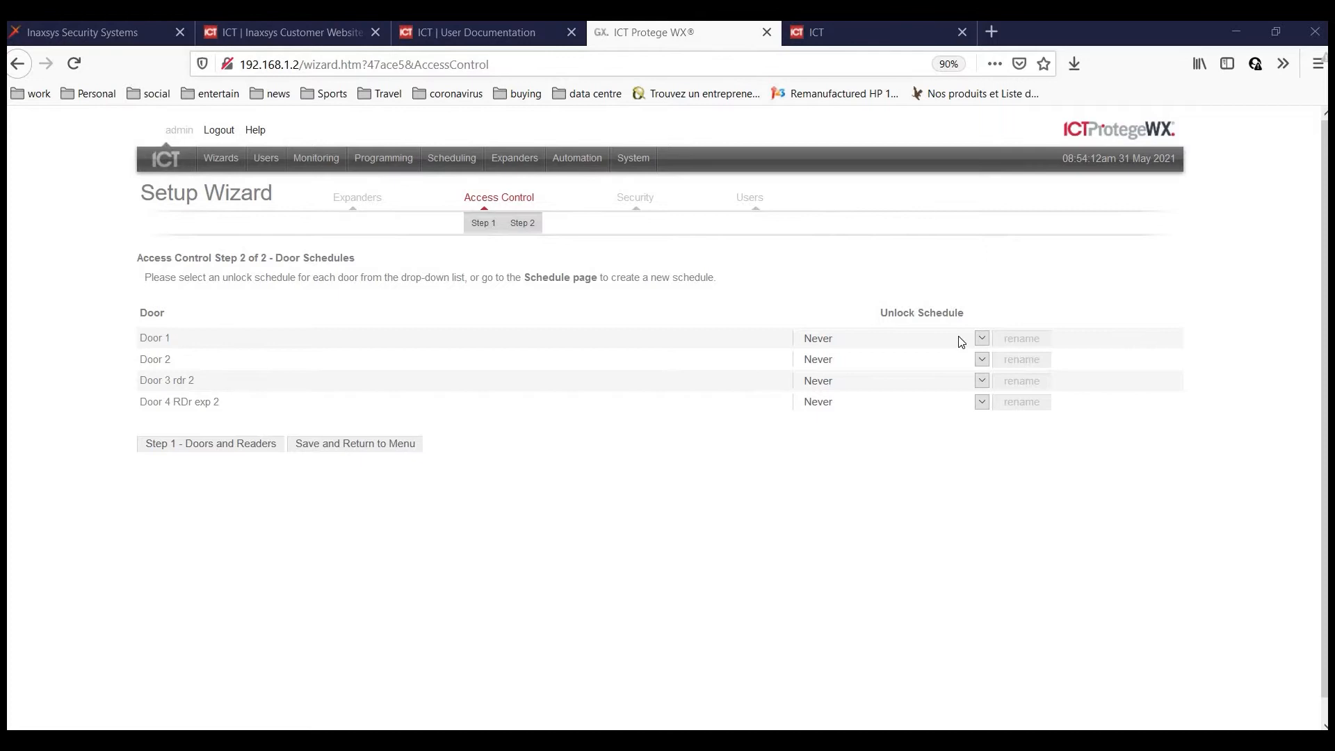
Leave Door 1's unlock schedule set to Never.
left_click(456, 151)
left_click(465, 255)
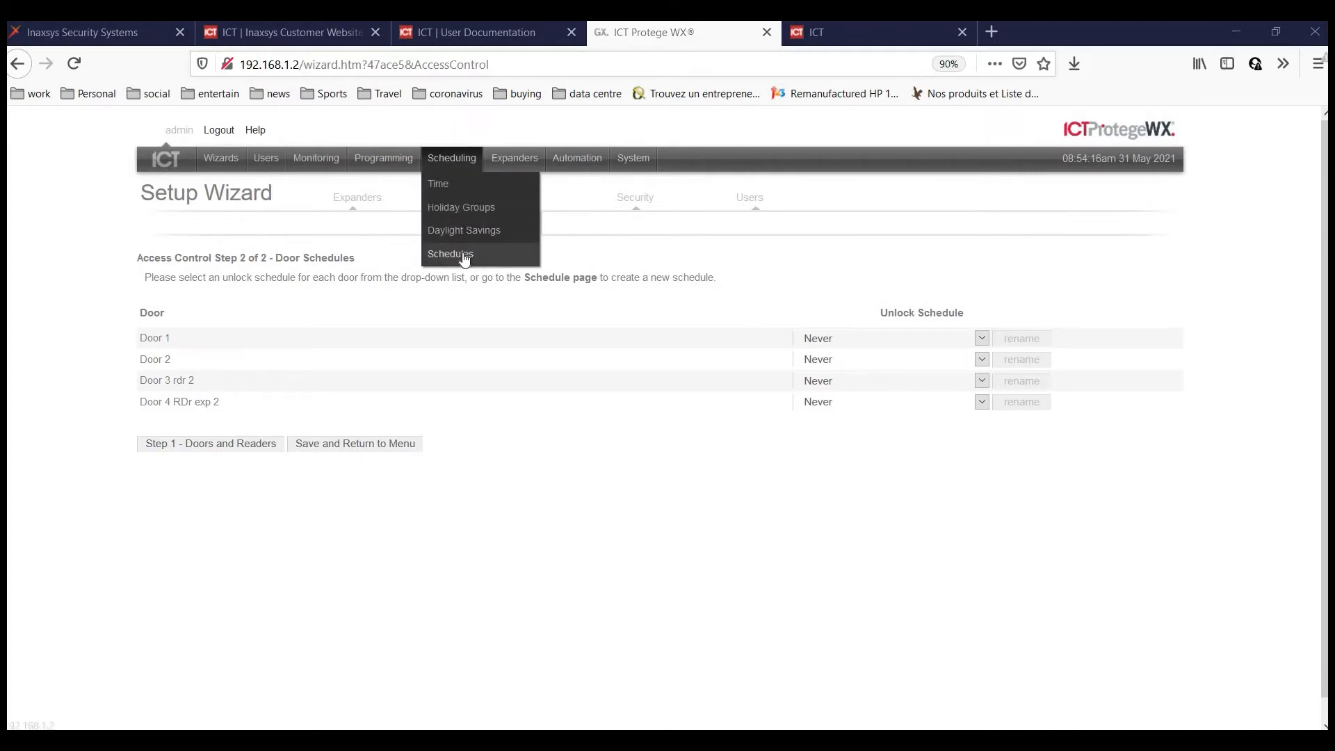
left_click(981, 338)
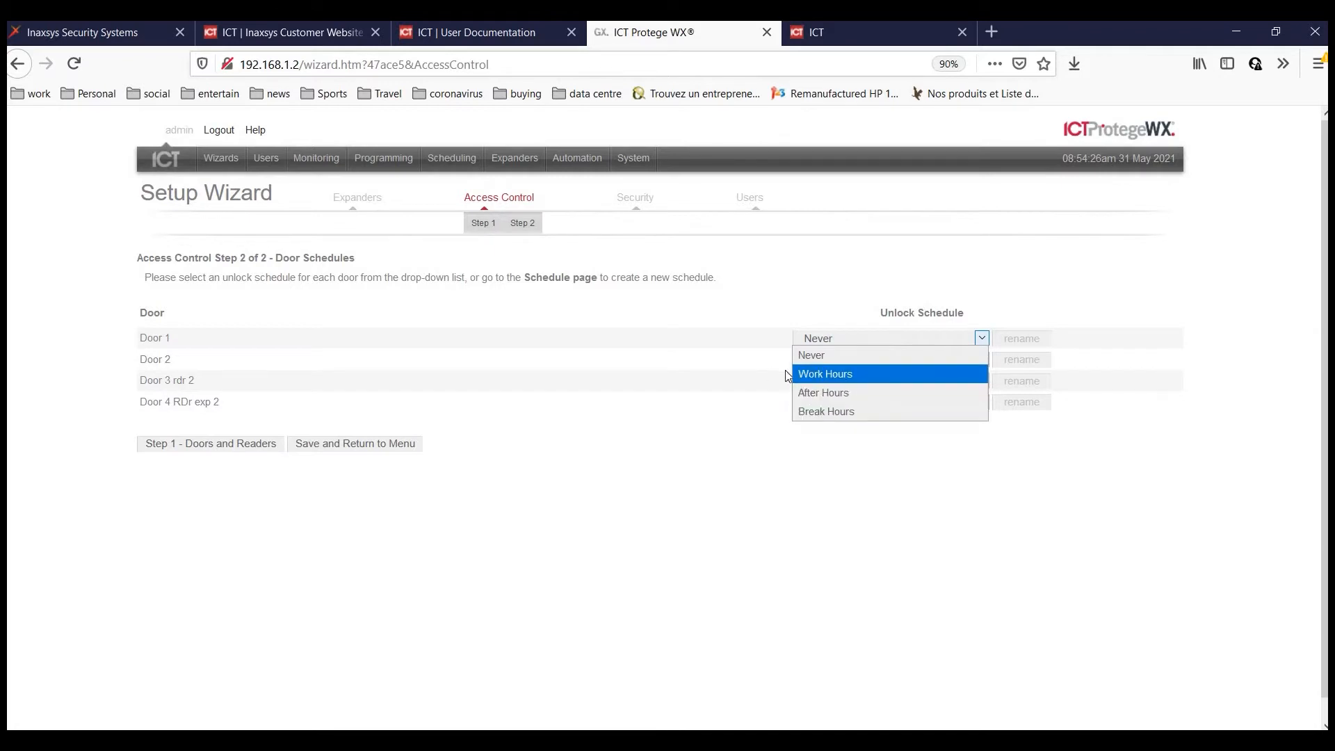
left_click(444, 169)
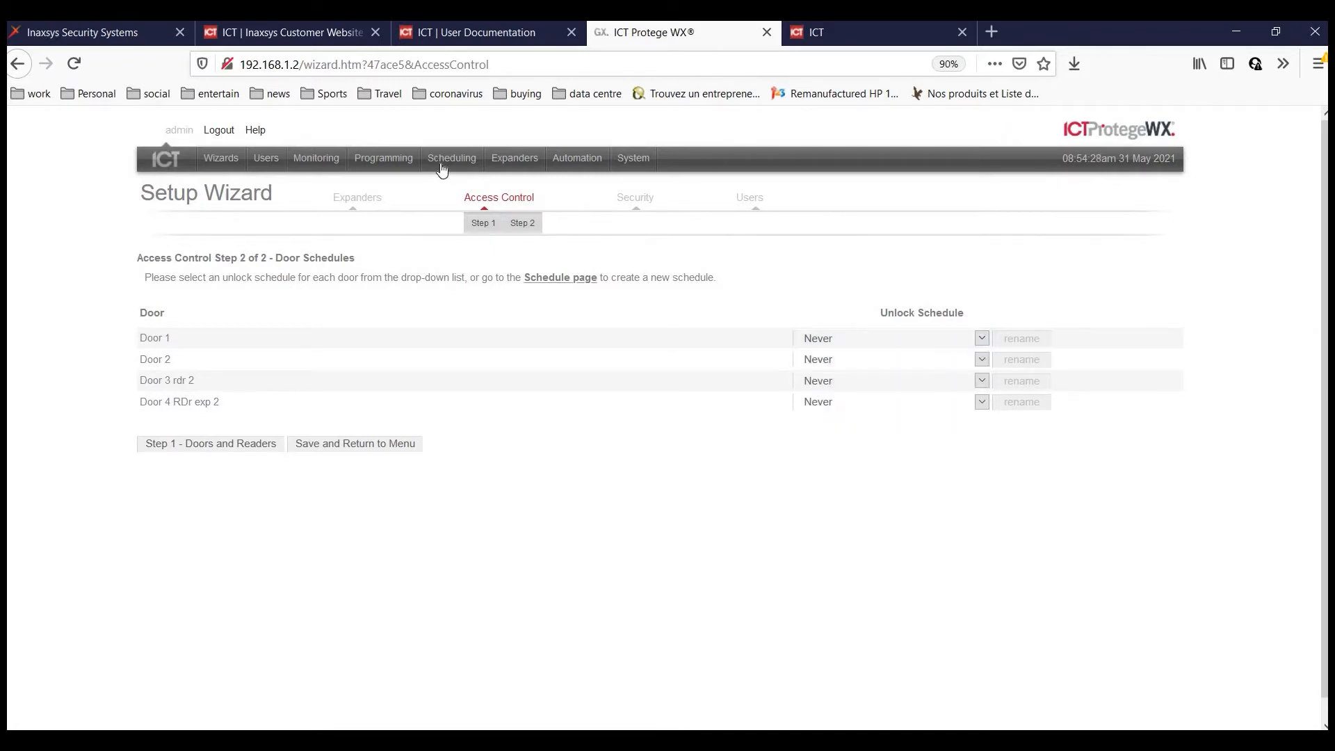
Inspect the Work Hours, After Hours and Break Hours schedules under Scheduling > Schedules.
mouse_move(445, 160)
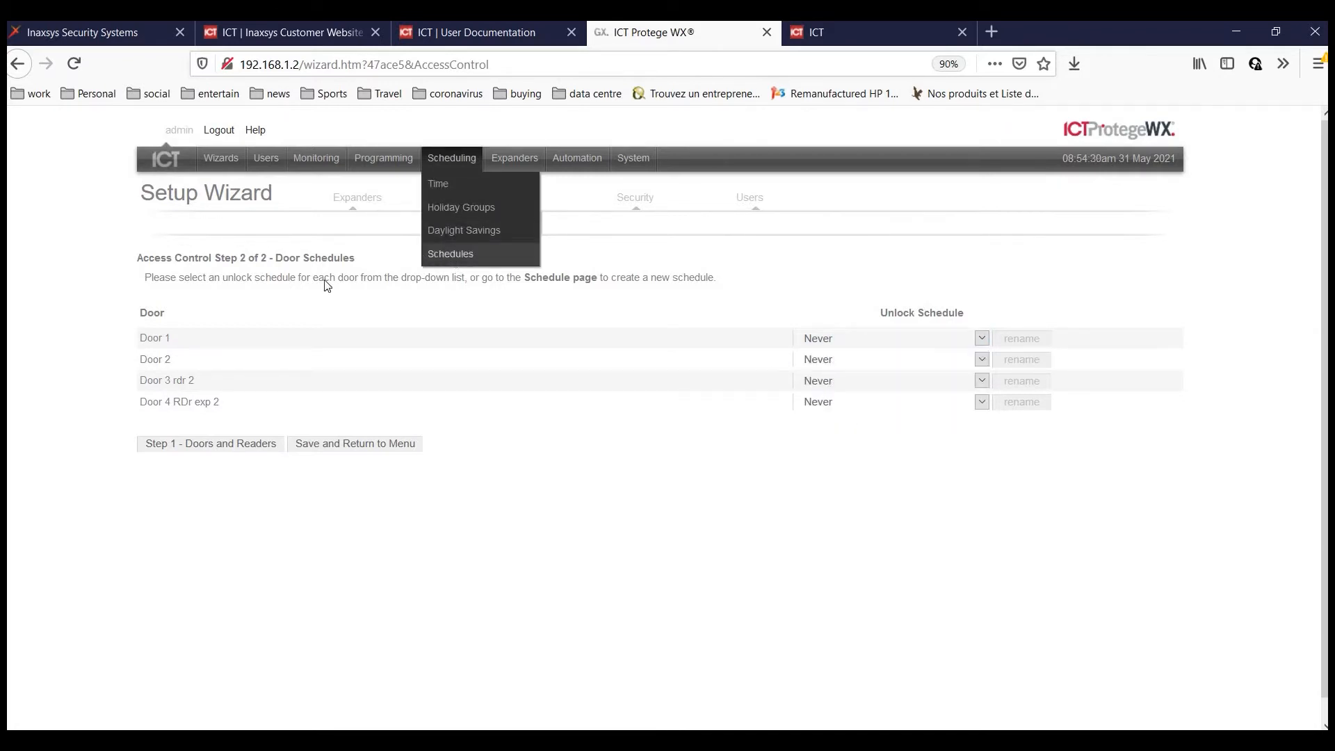
left_click(456, 255)
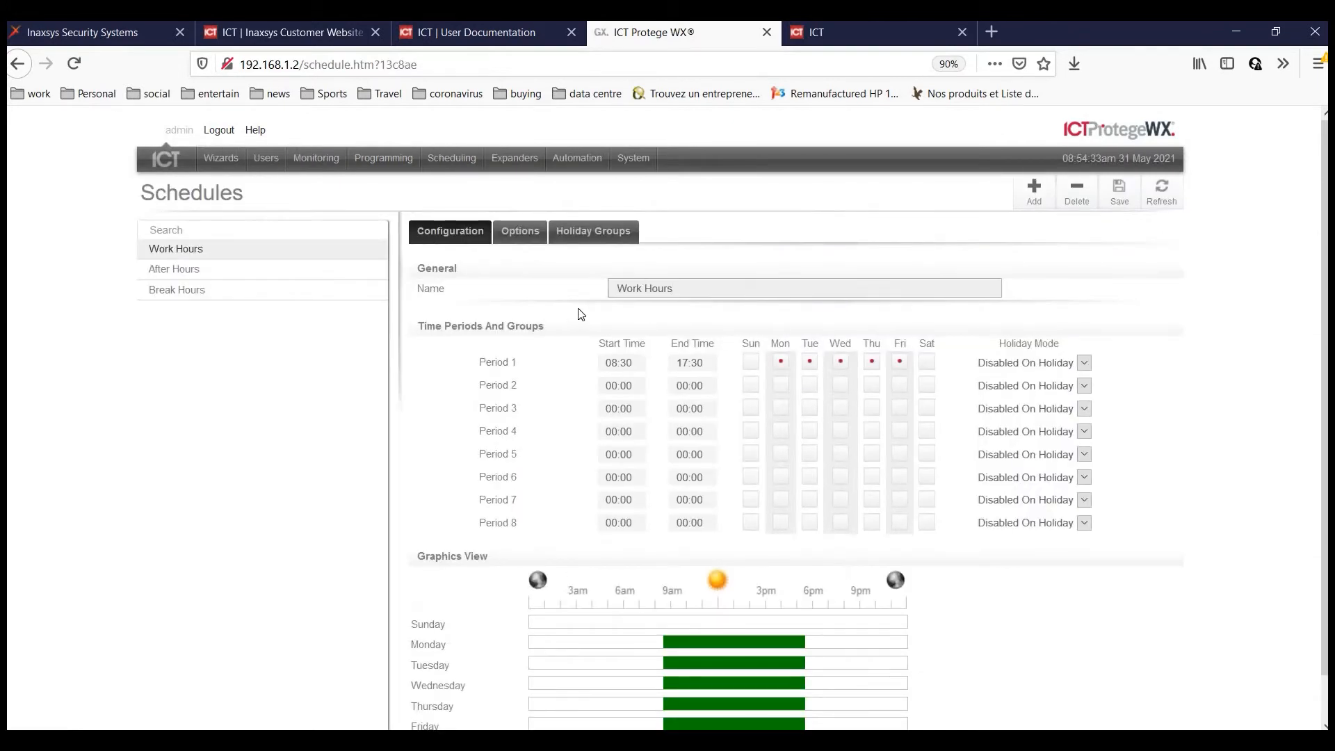
left_click(182, 270)
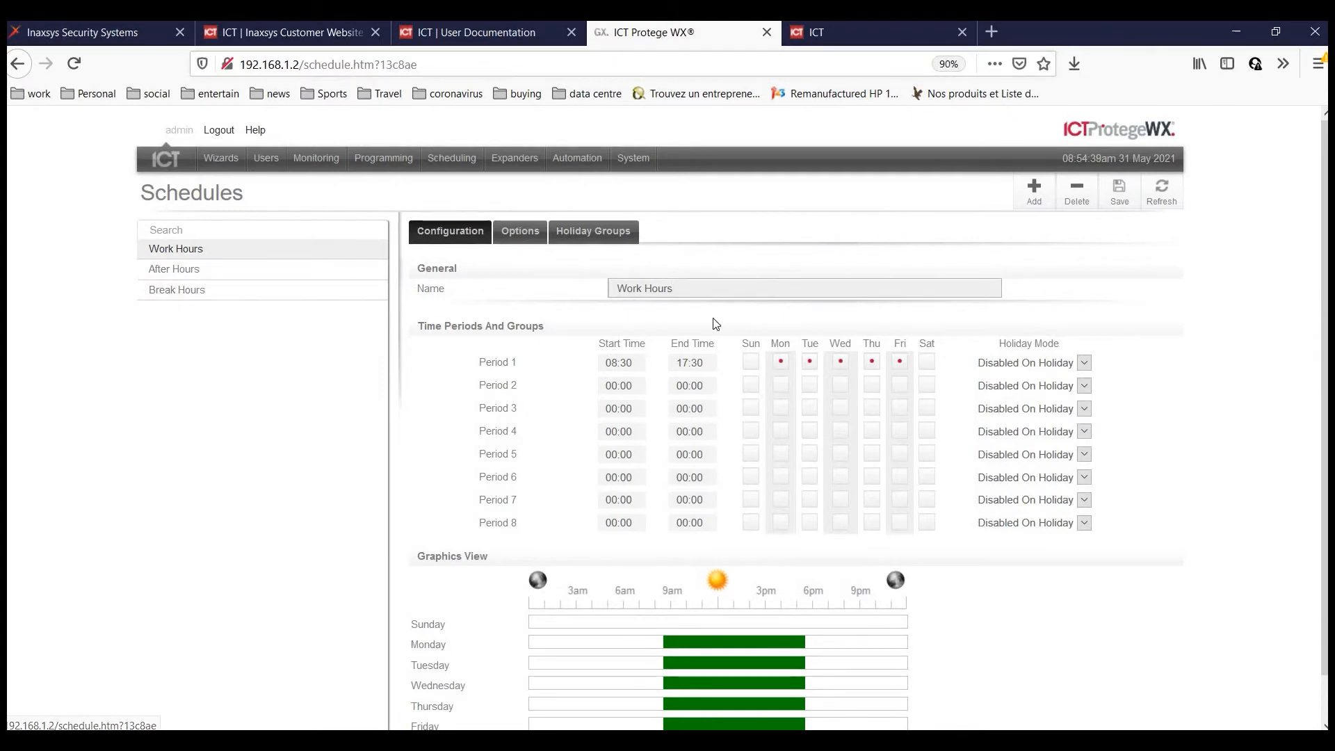
scroll(772, 306, "down", 1)
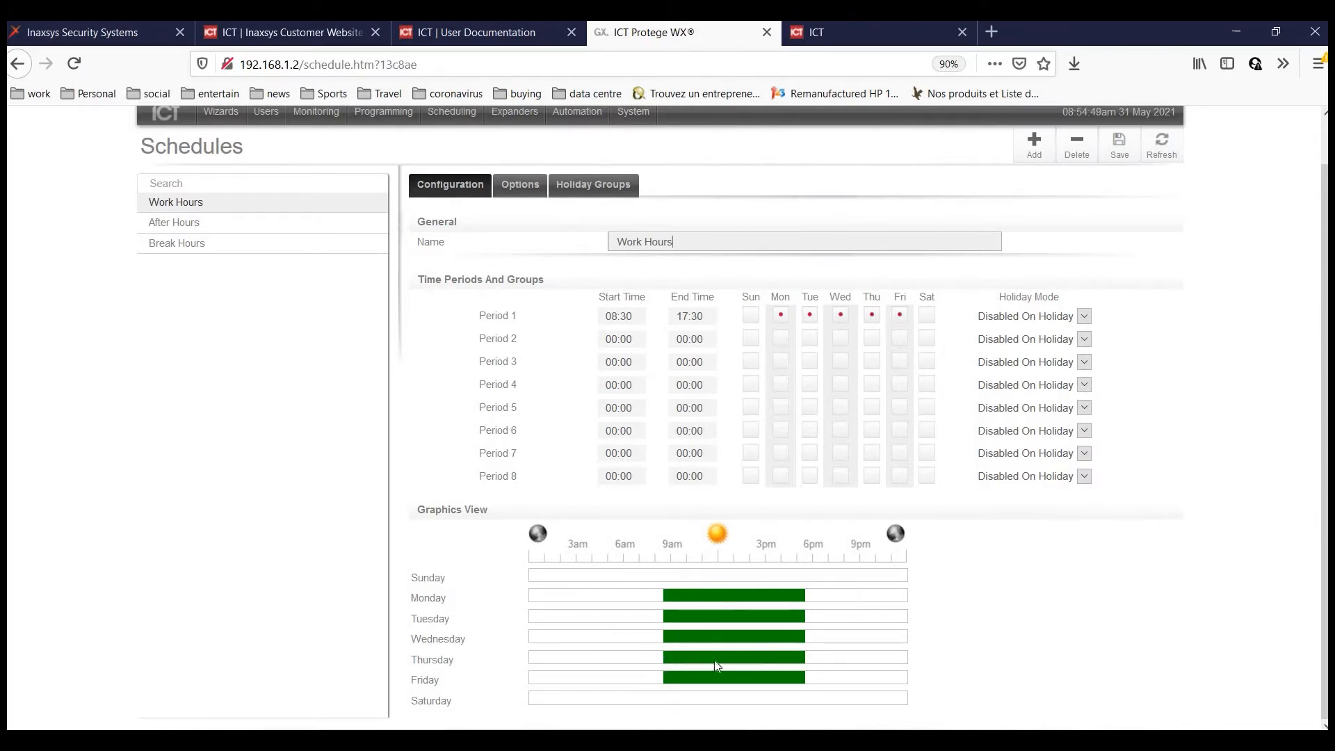
left_click(184, 223)
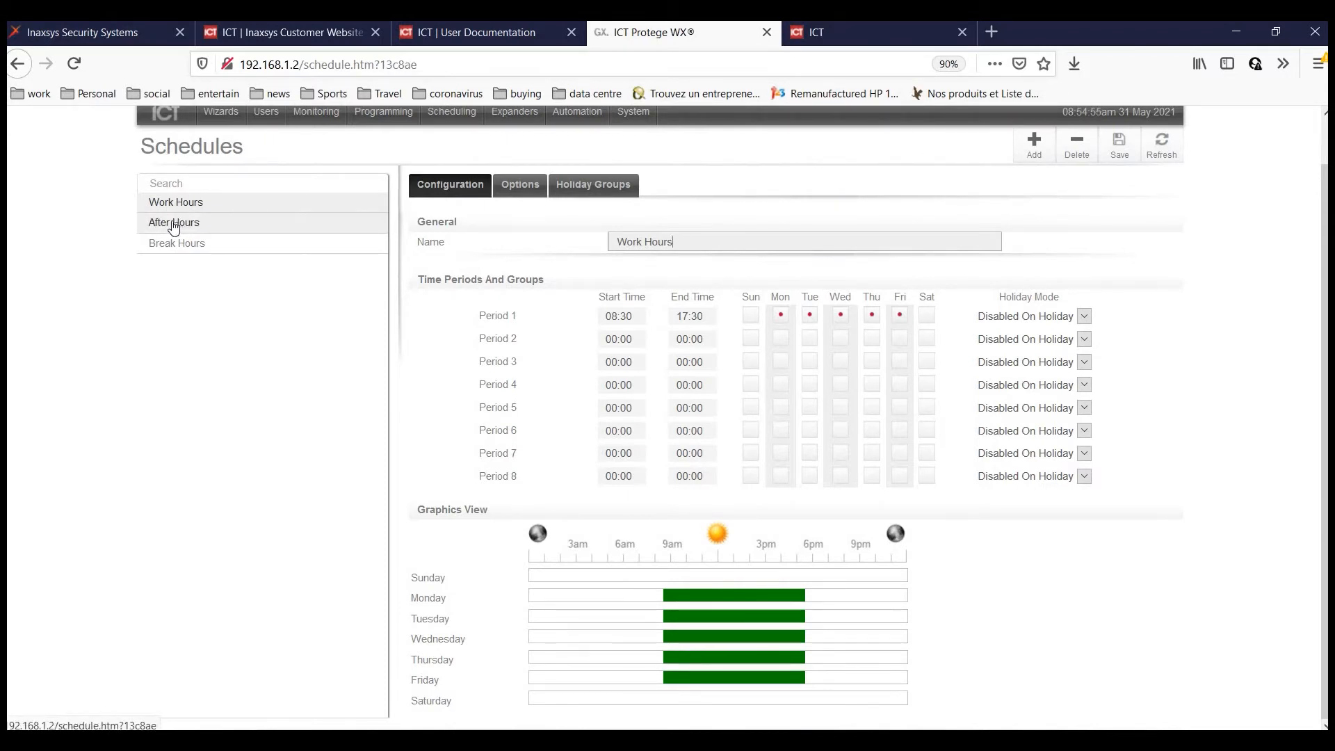
left_click(185, 251)
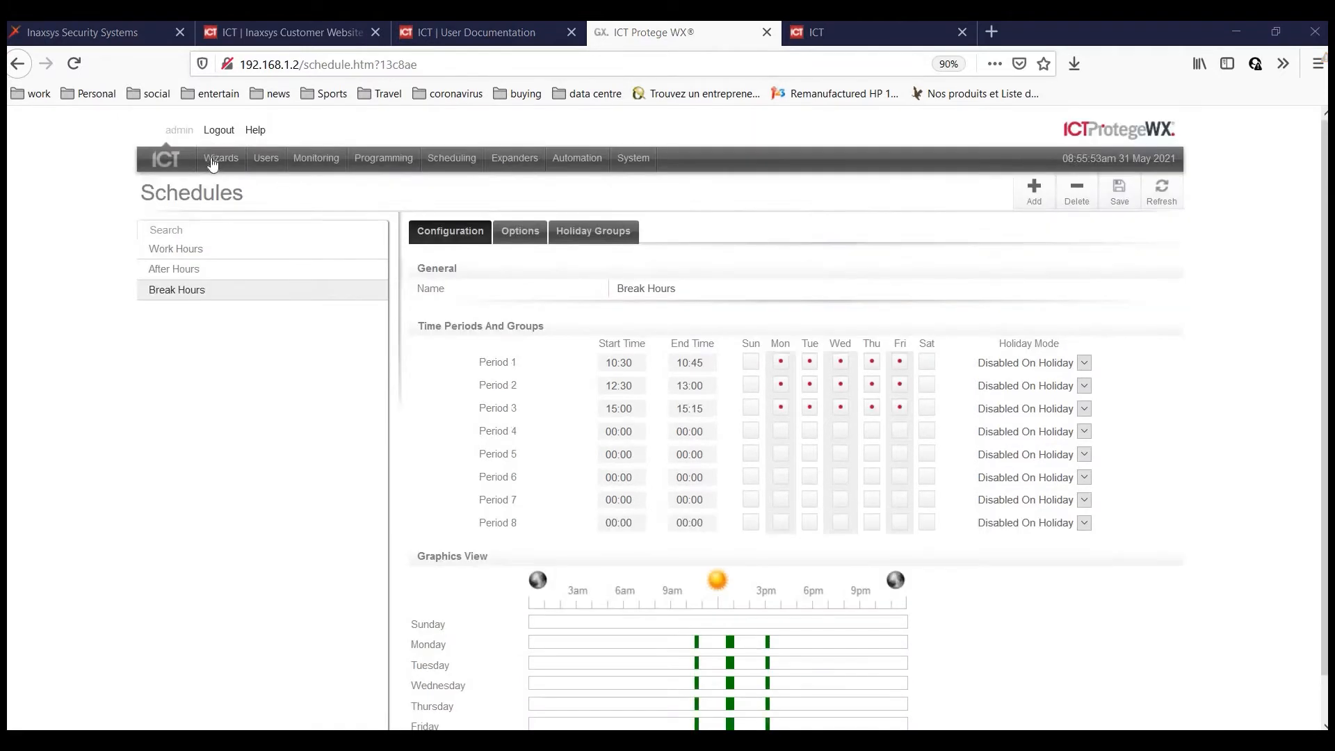
mouse_move(215, 165)
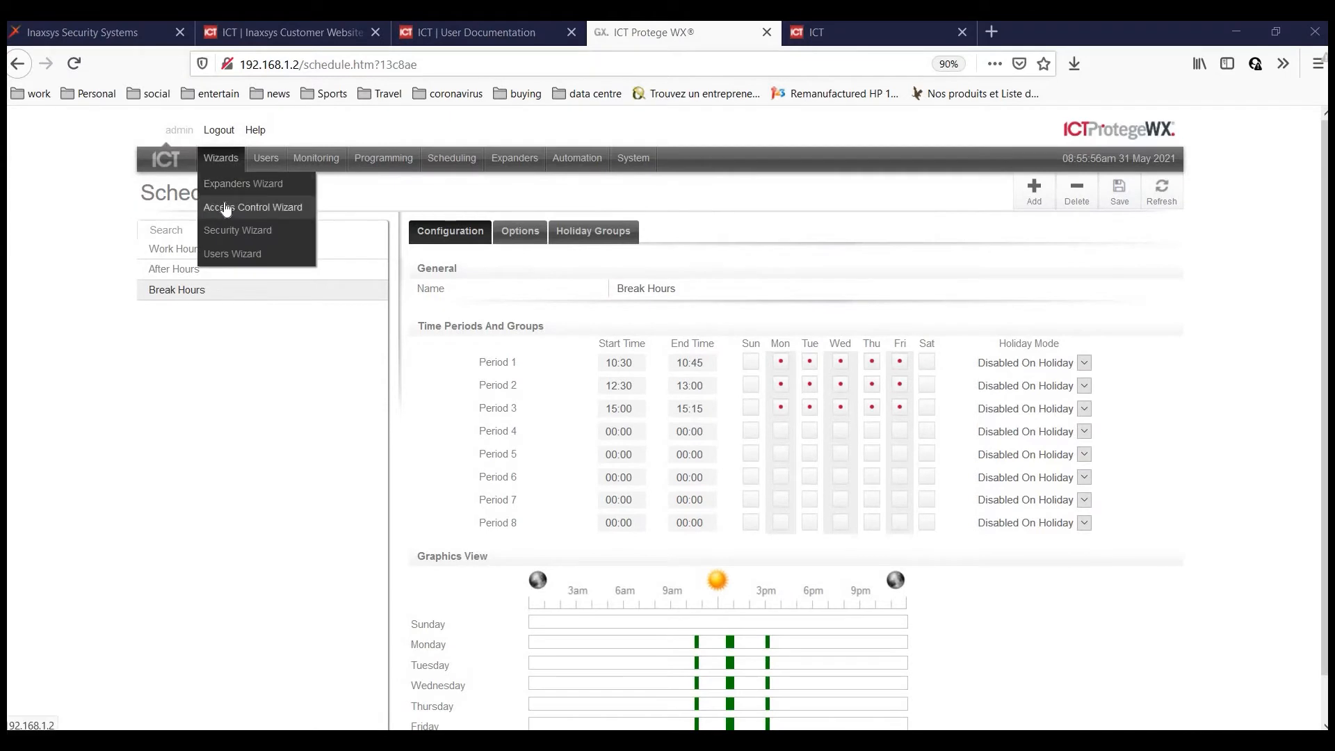
Reopen the Access Control wizard and save its doors and readers step.
left_click(226, 209)
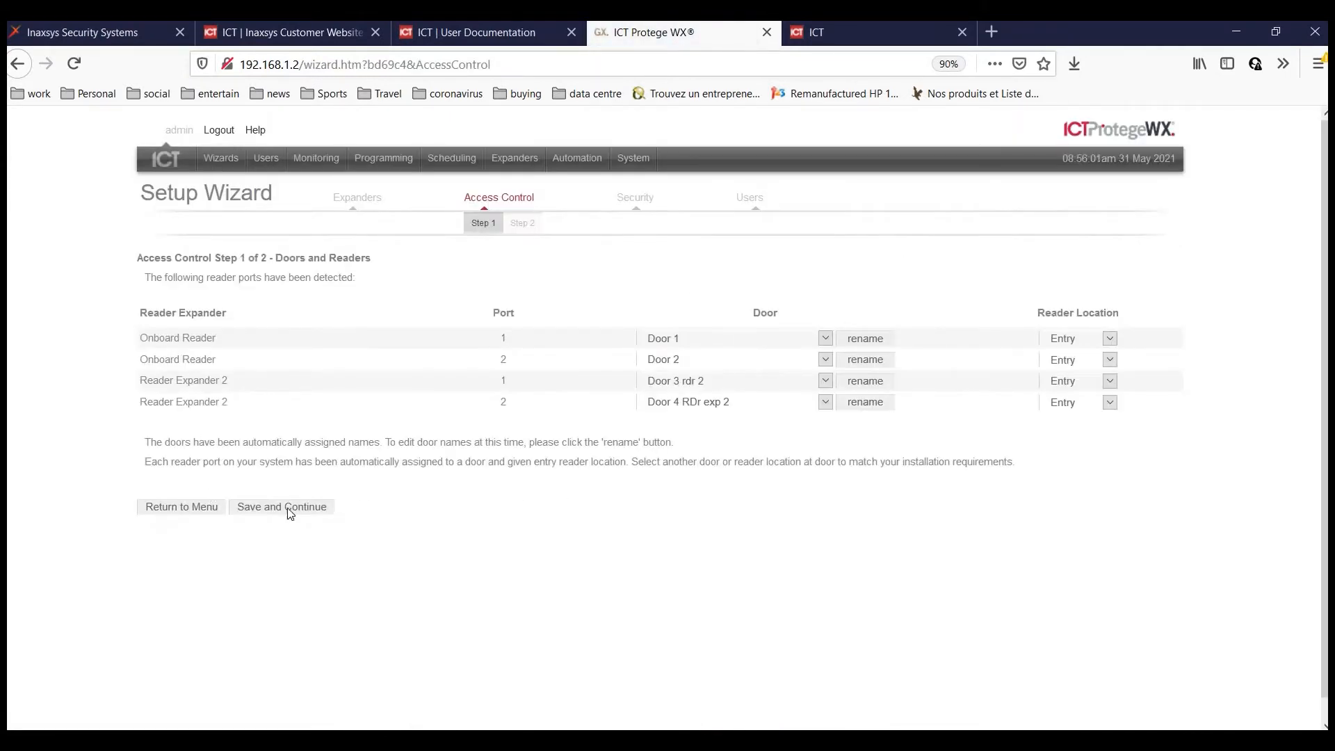
left_click(290, 509)
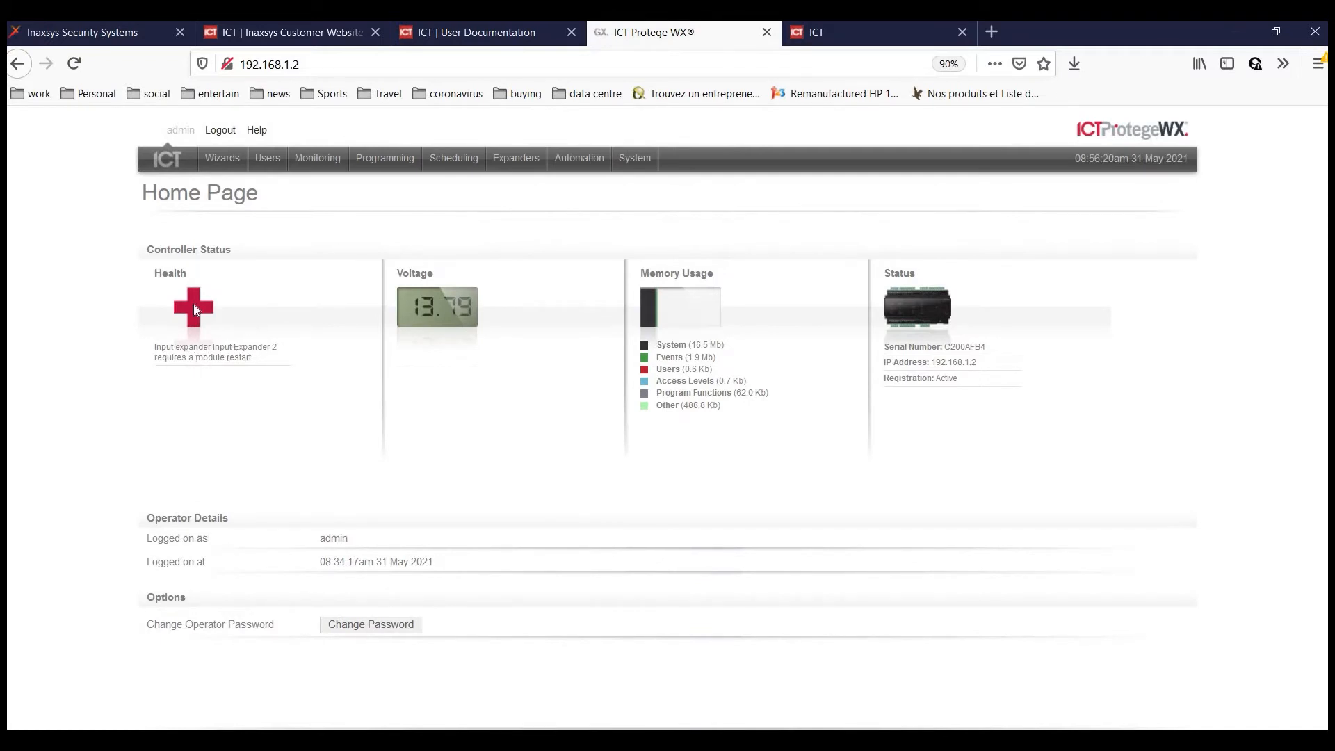
Restart Input Expander 2 from Input Expanders and return to the Home Page.
left_click(508, 165)
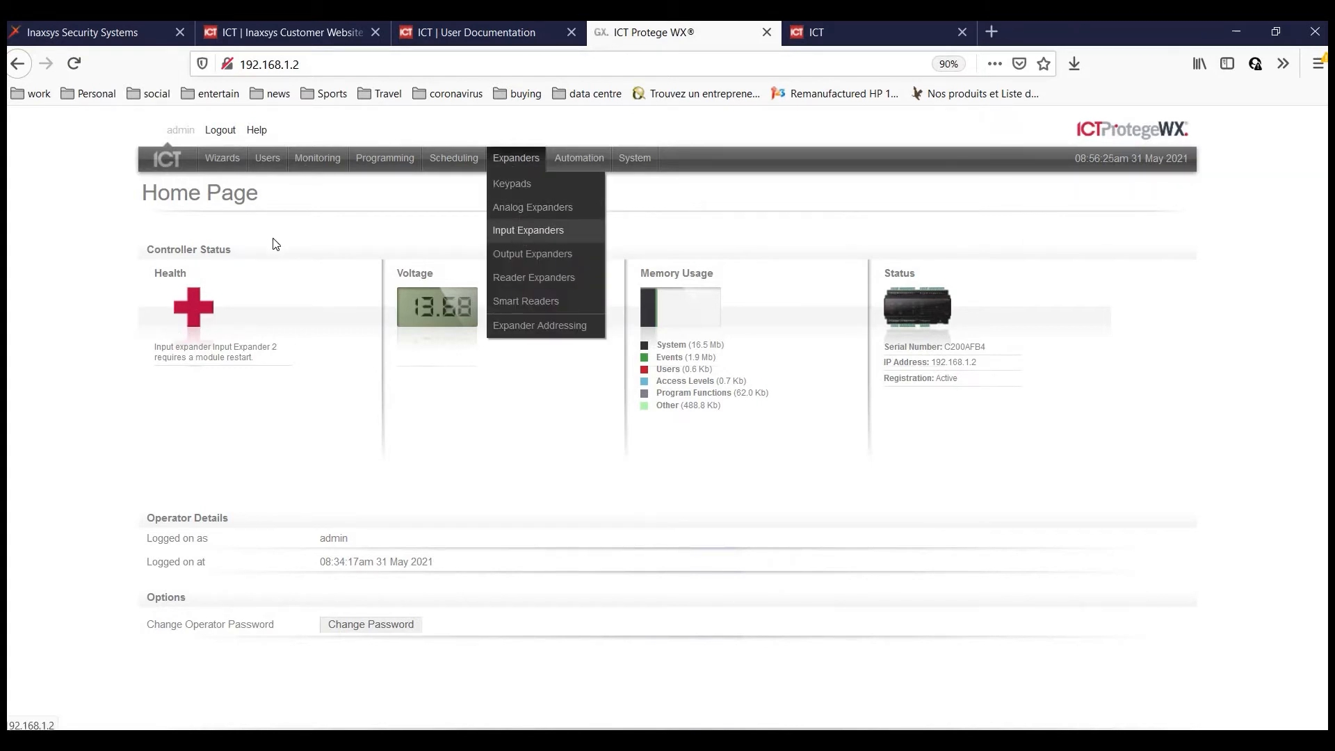
left_click(278, 269)
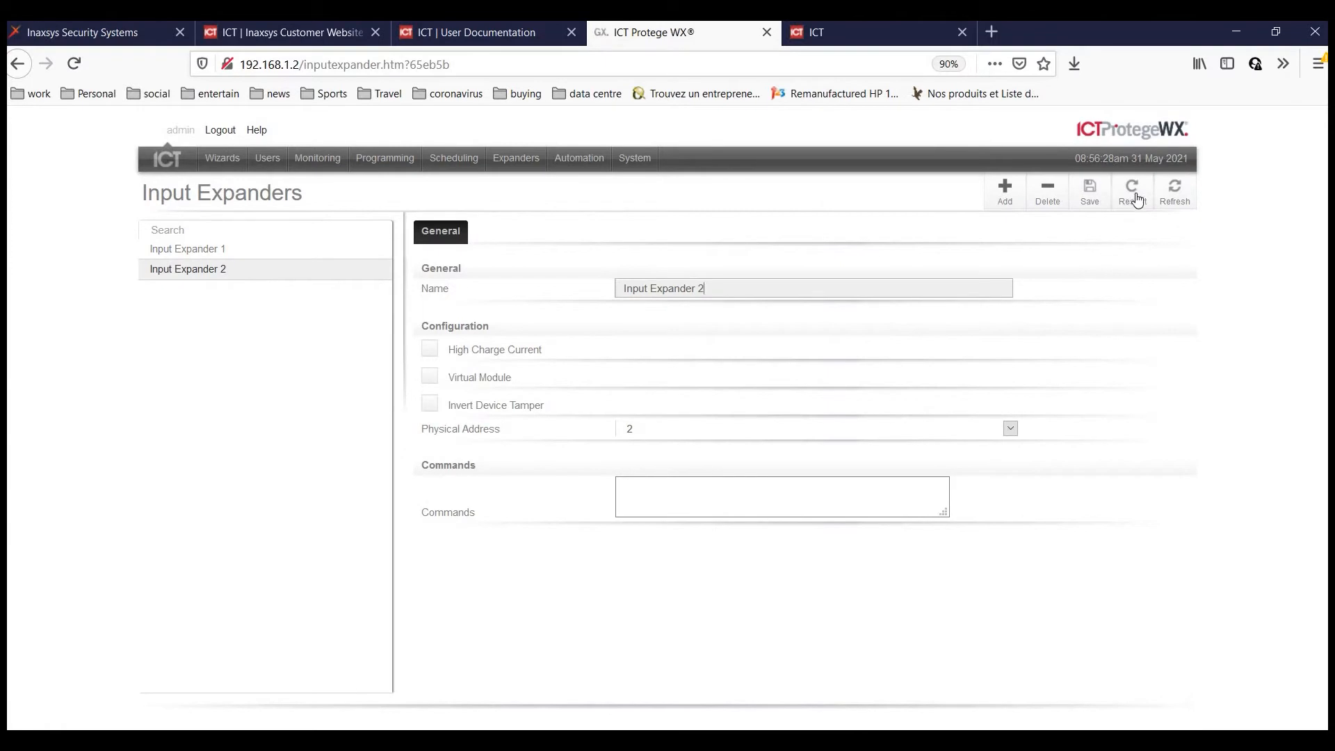
left_click(760, 363)
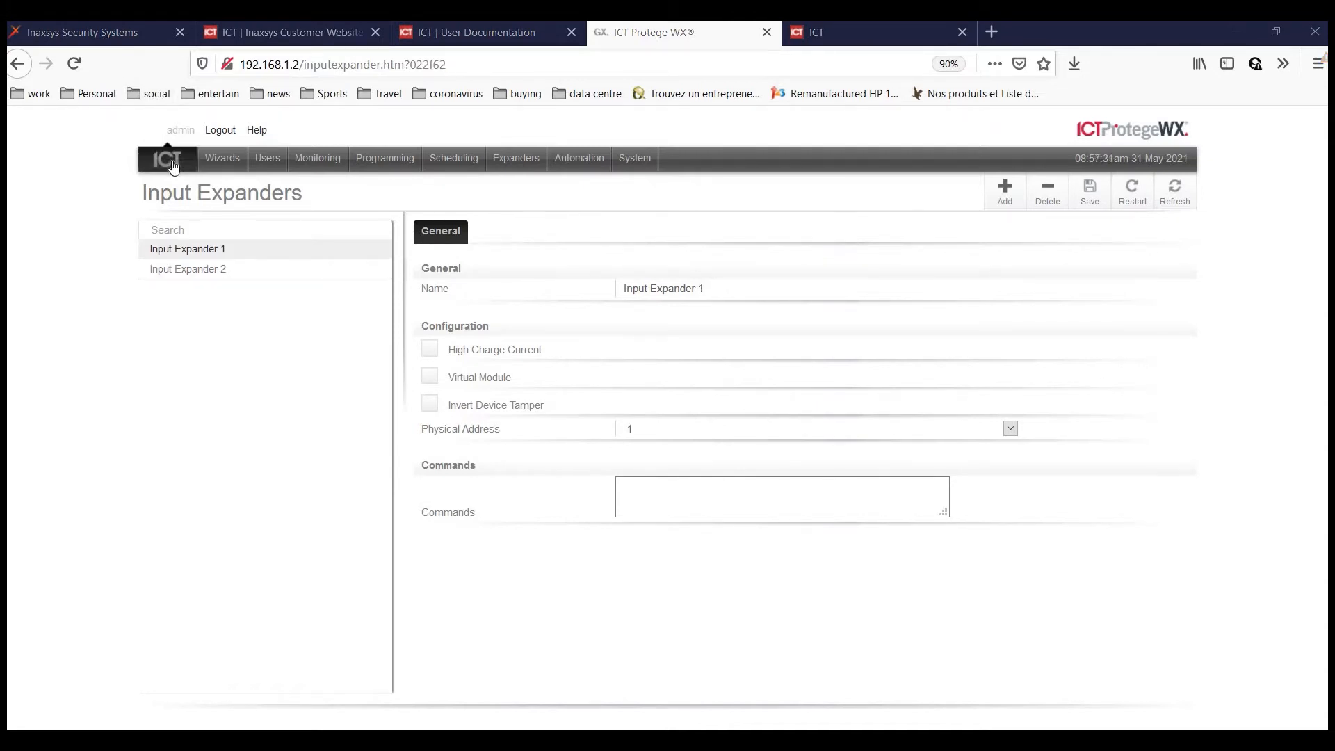
left_click(151, 161)
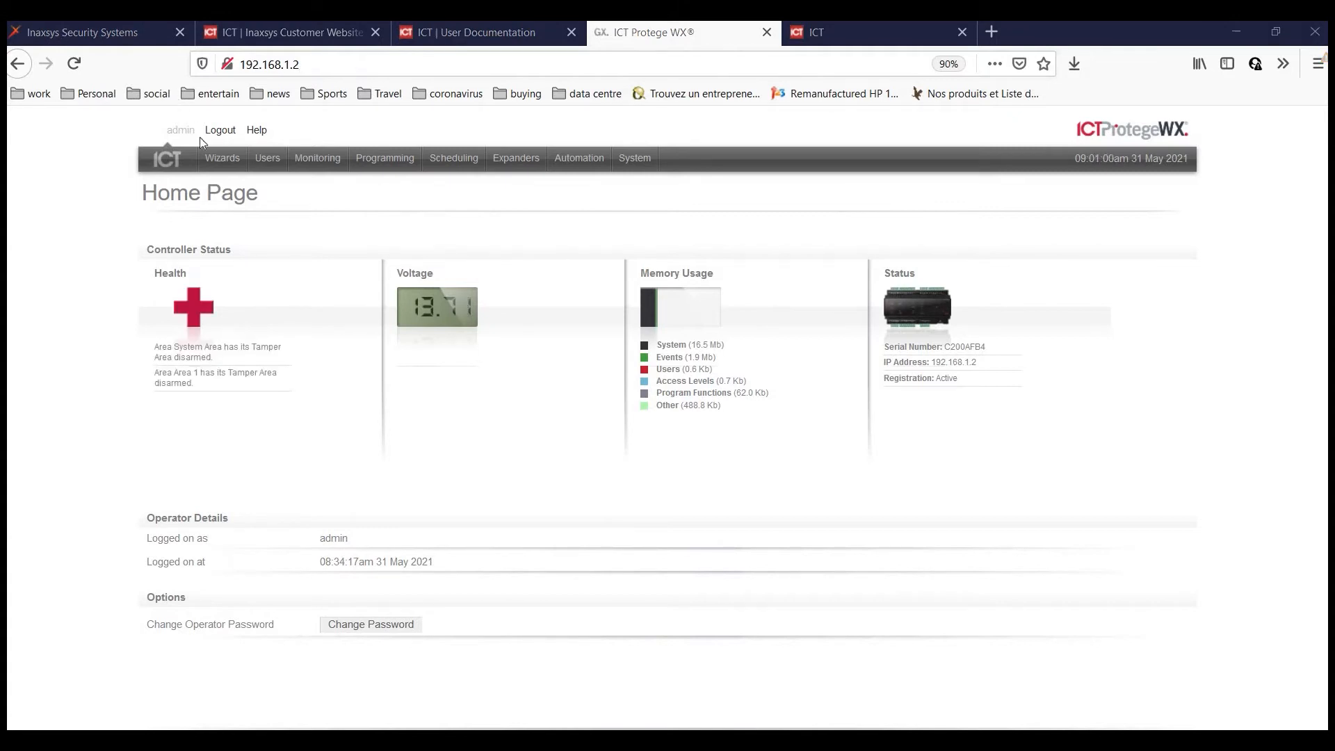
Start the Security Wizard and rename Area 1 to 'Office'.
left_click(223, 158)
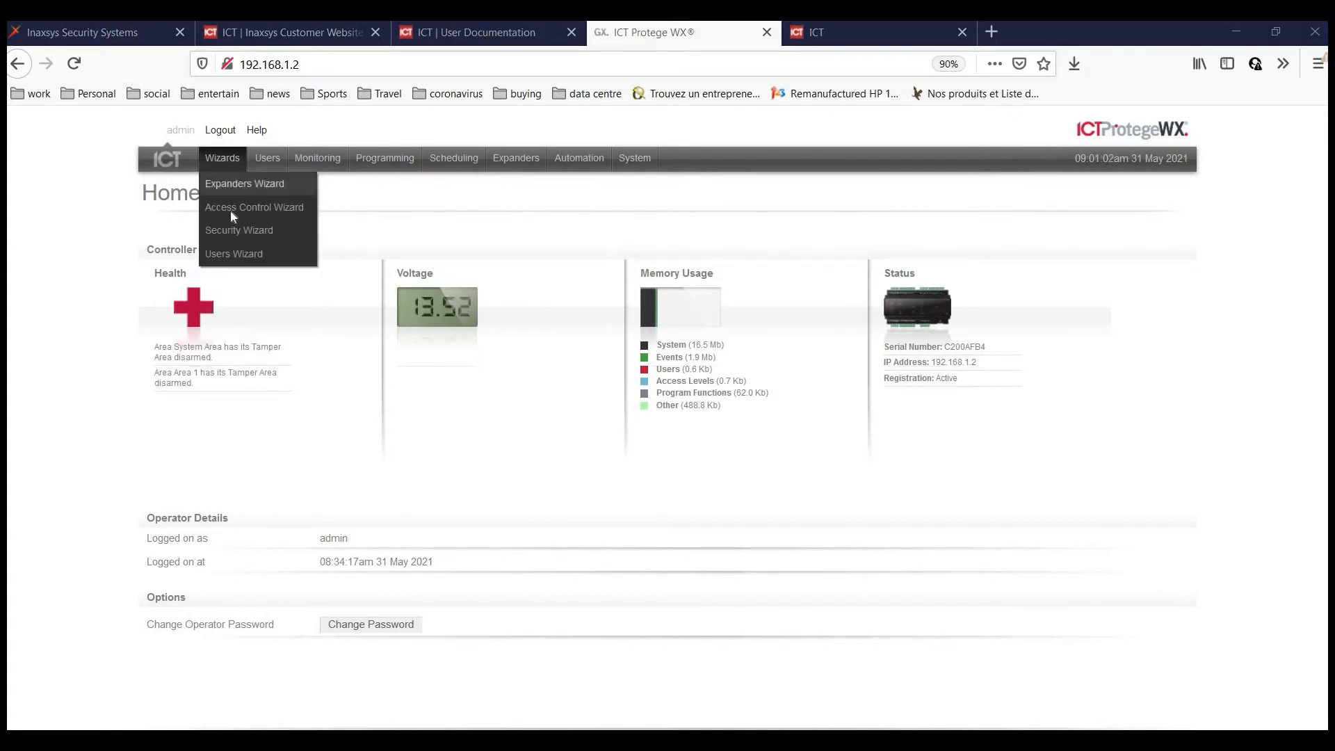
left_click(238, 230)
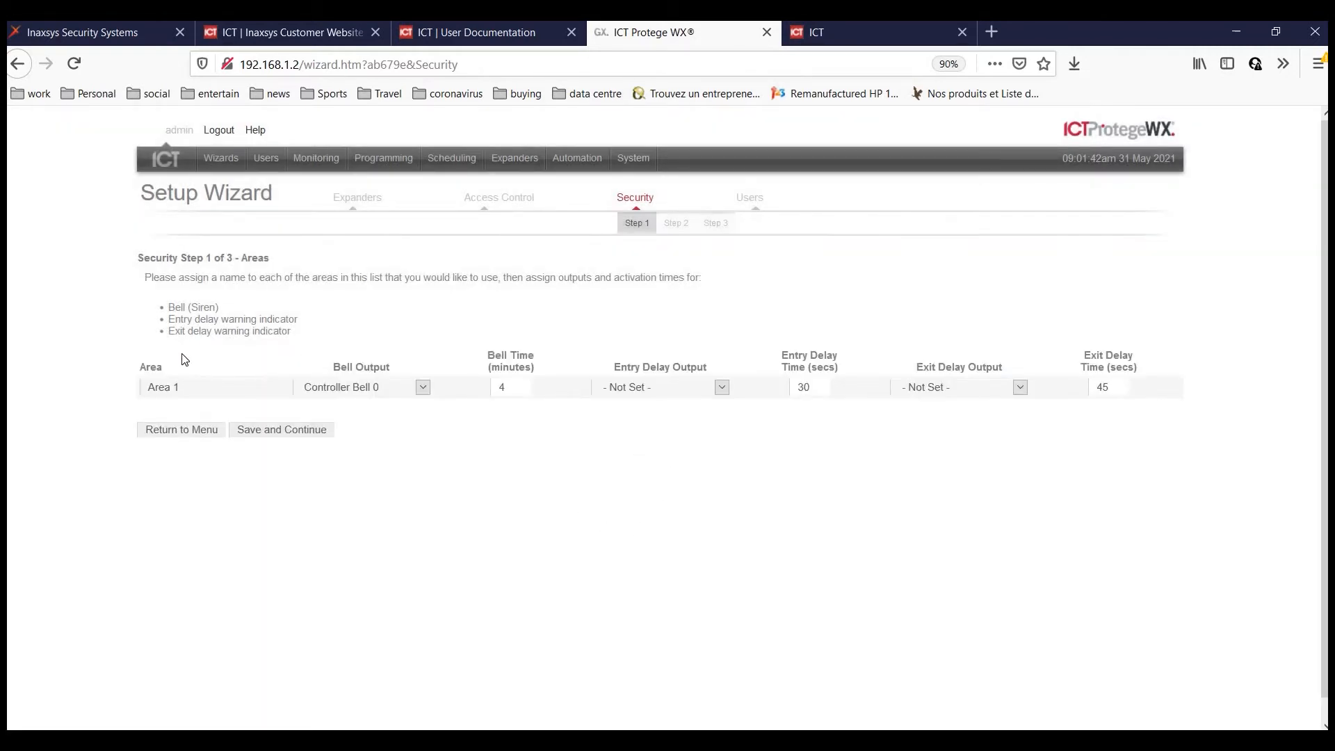
left_click(221, 385)
key("ctrl+a")
type("Office")
Keep Controller Bell 0, set 5-second entry/exit delays warned by Keypad 1 Beeper, and save.
left_click(424, 388)
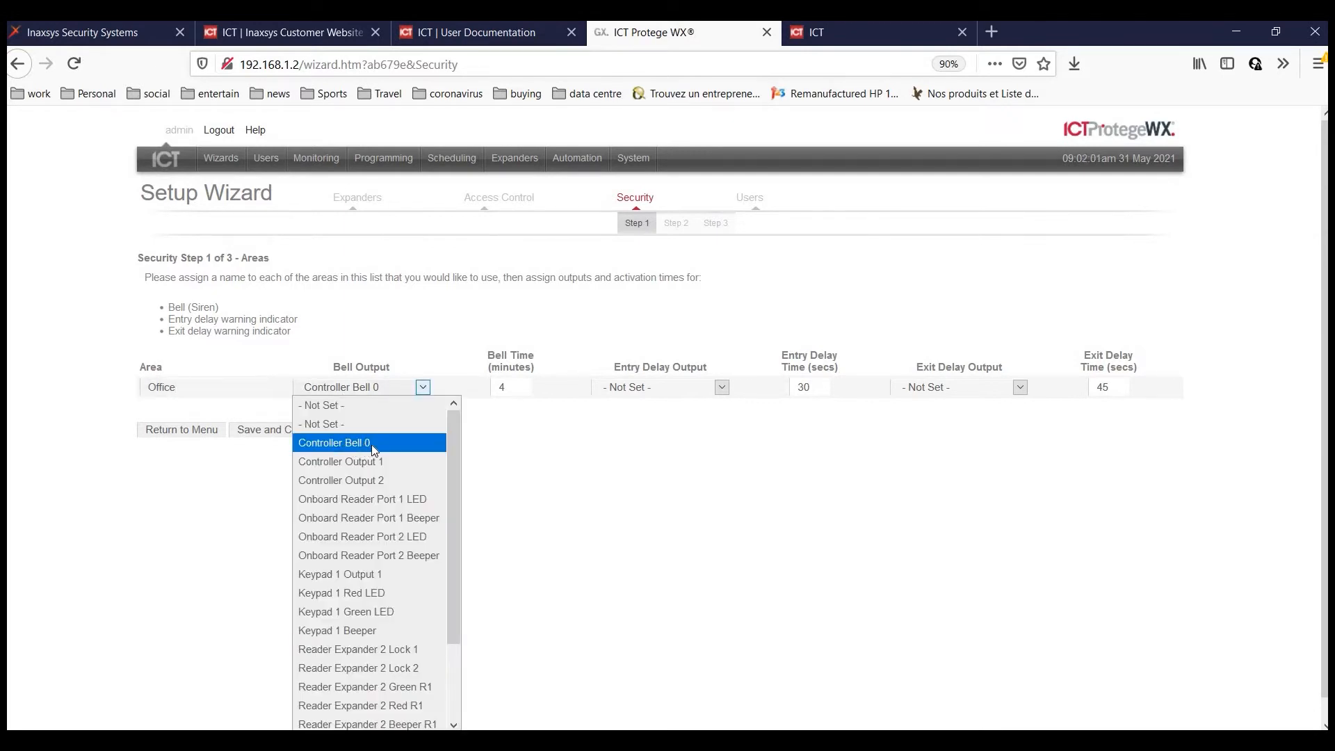
left_click(521, 367)
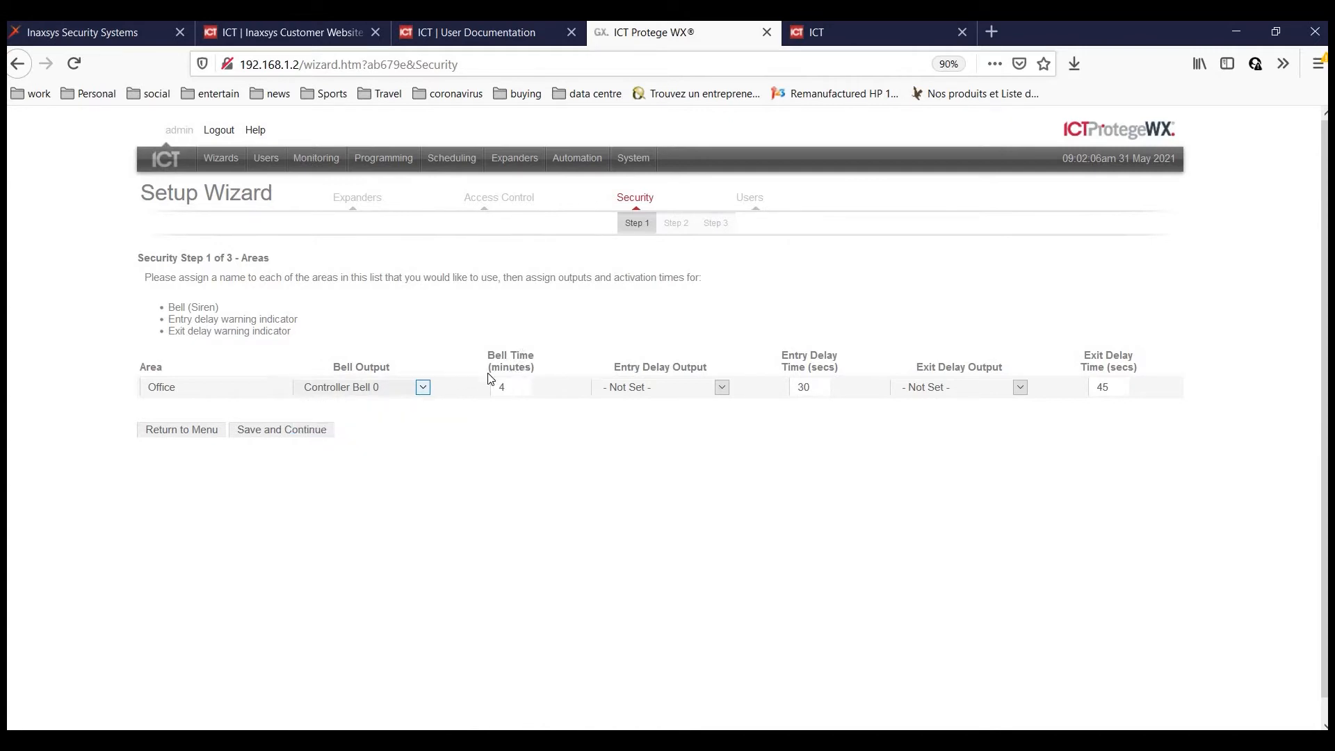
key("Tab")
key("Tab")
key("Tab")
type("5")
key("Tab")
key("Tab")
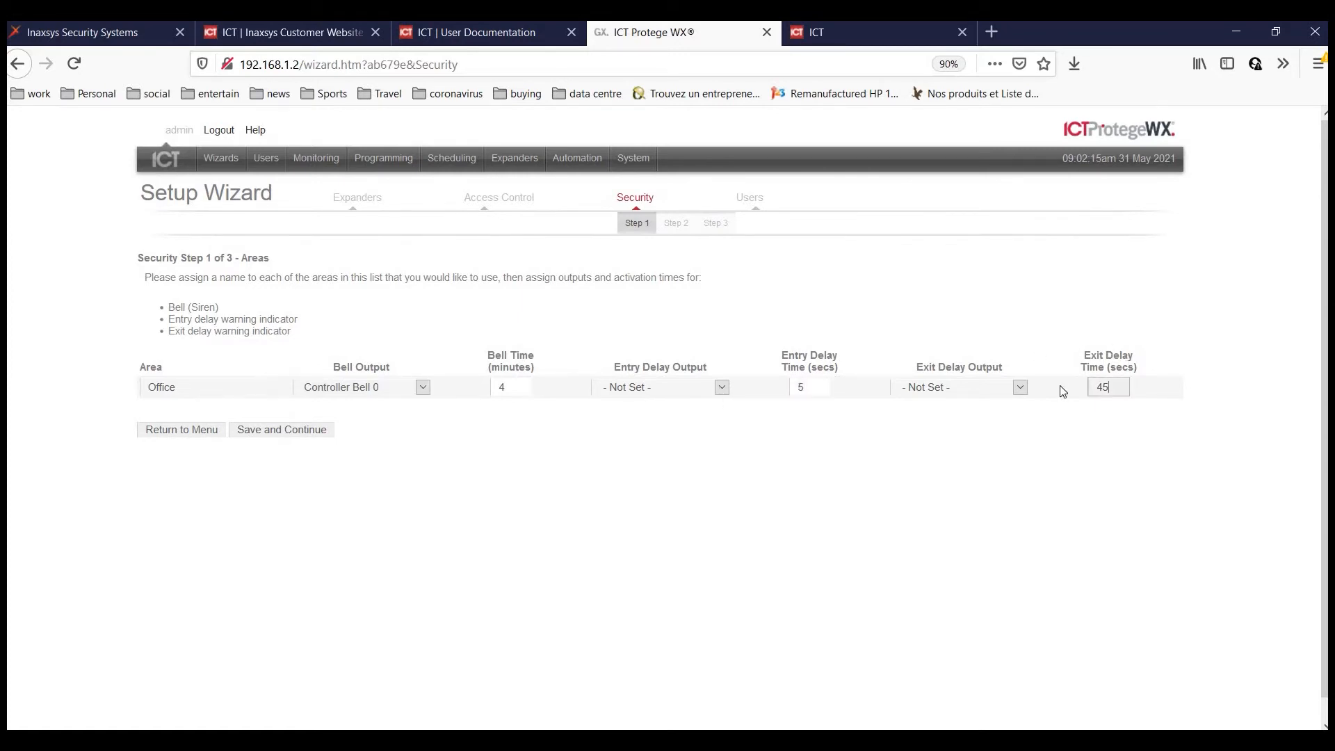
type("5")
left_click(722, 387)
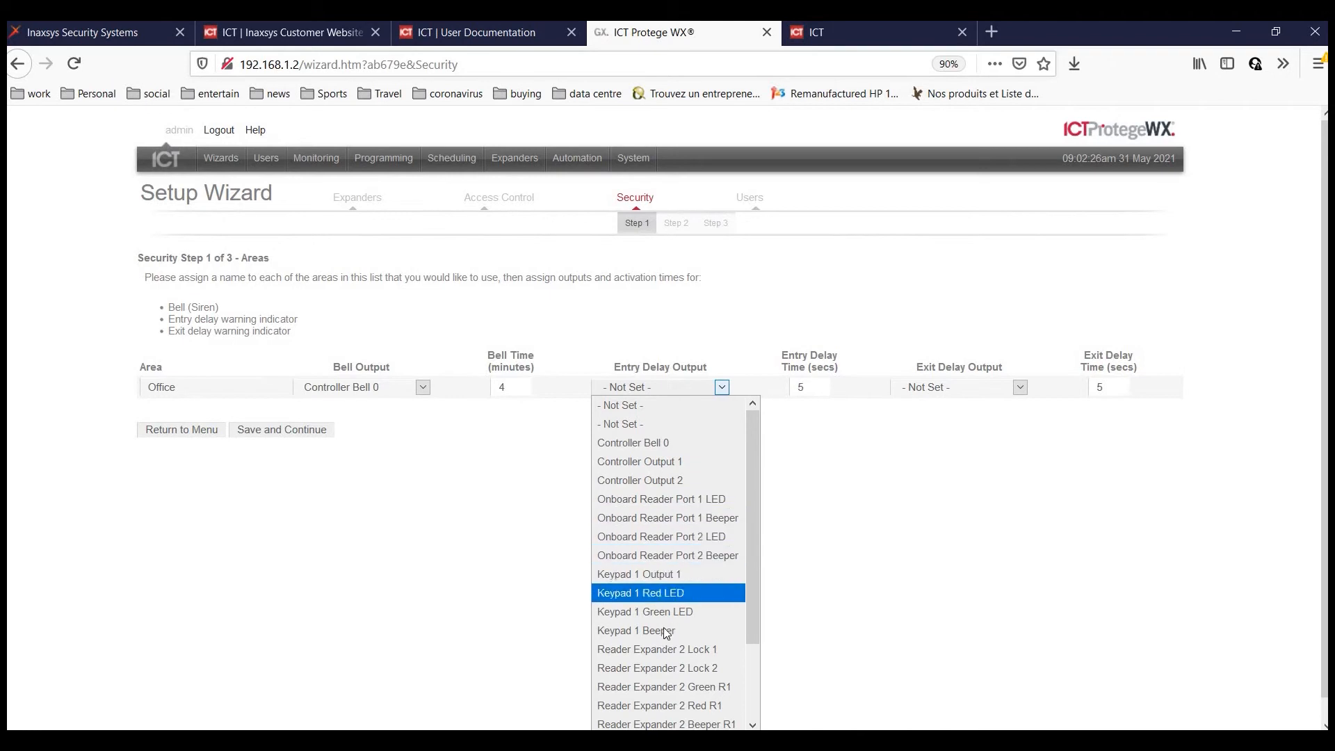
key("Return")
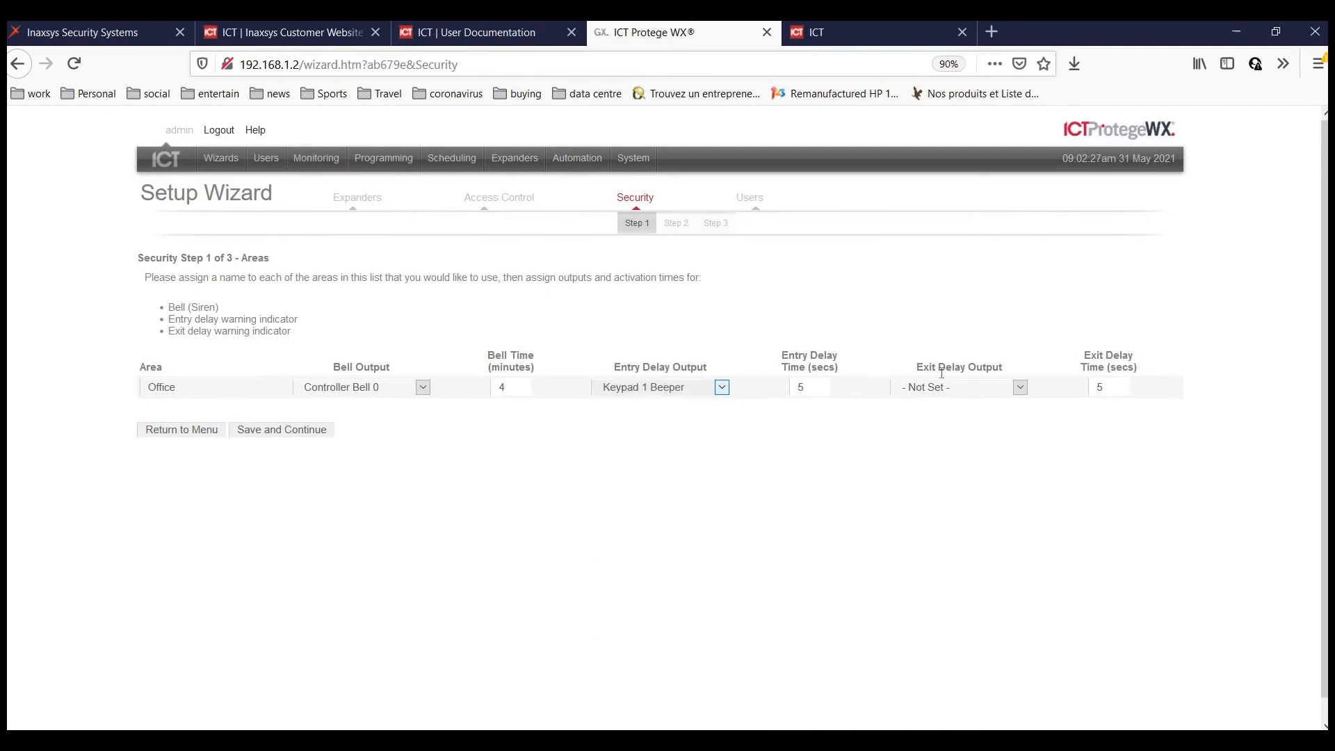
left_click(1020, 387)
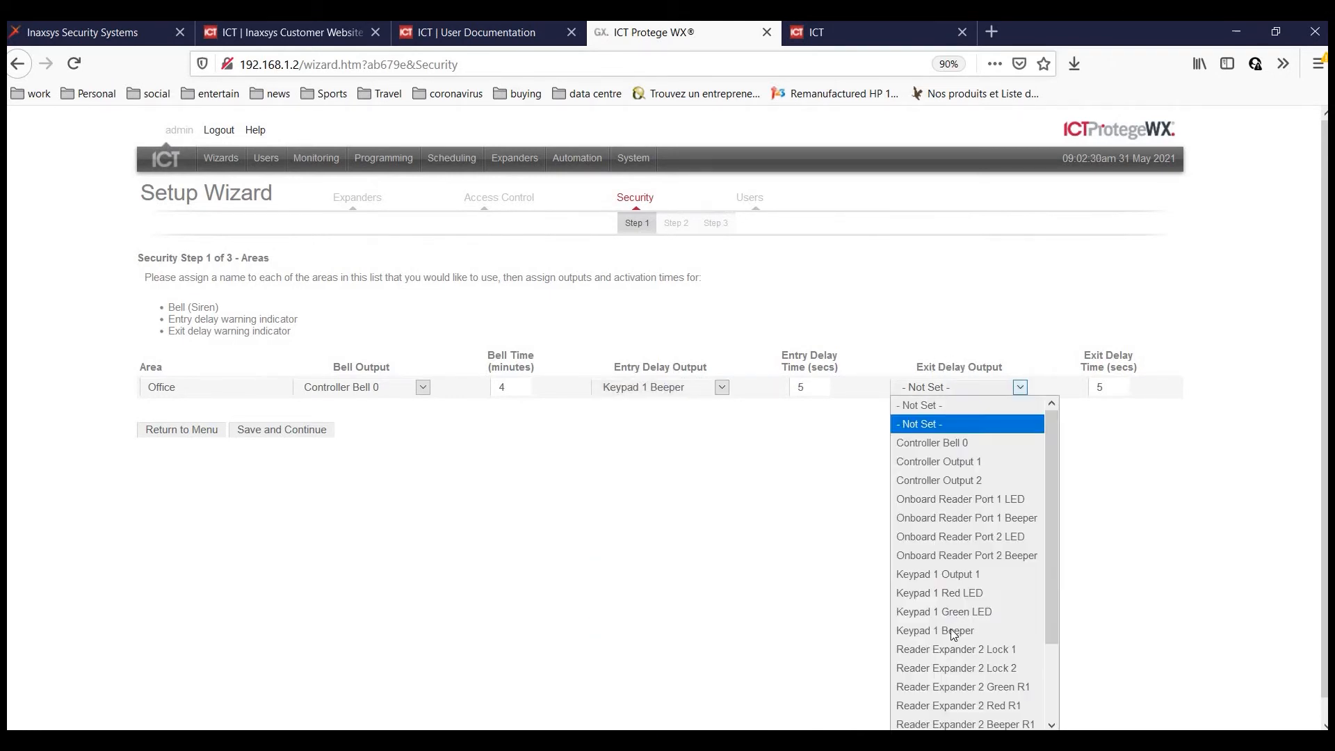
key("Return")
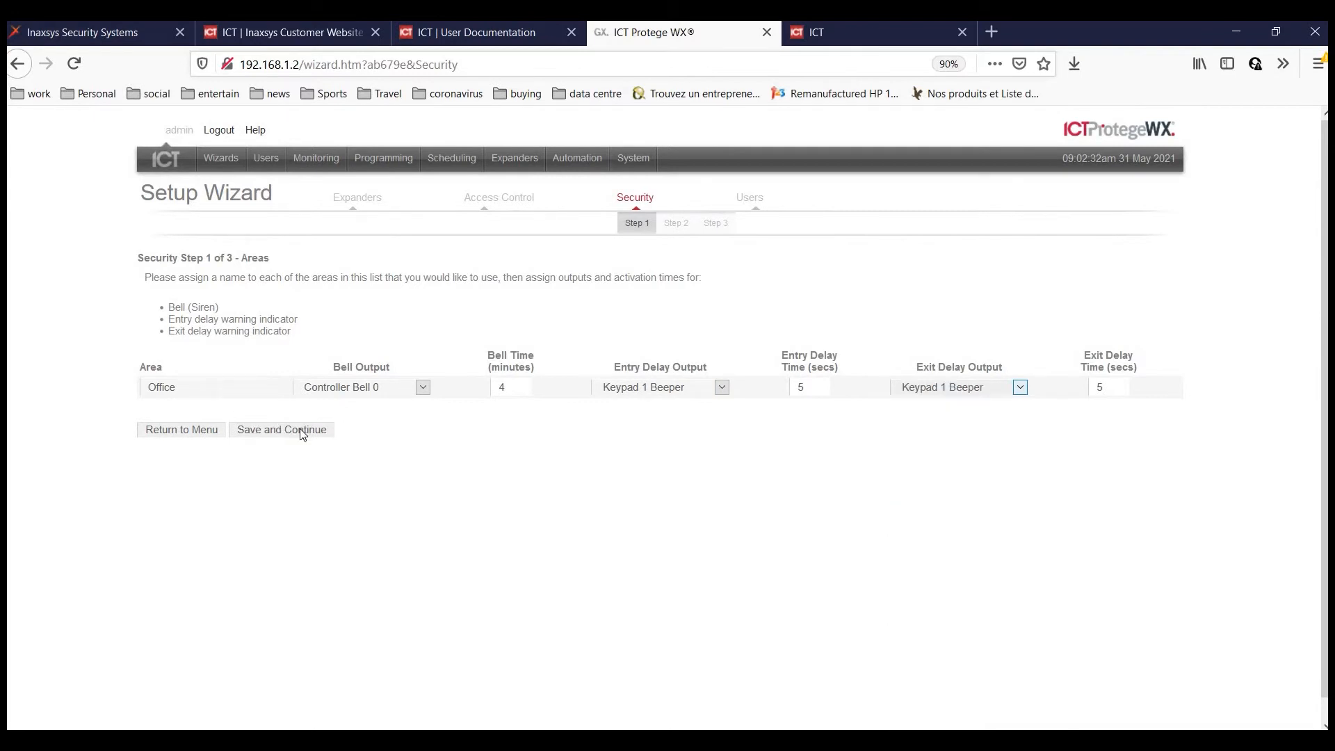
left_click(281, 431)
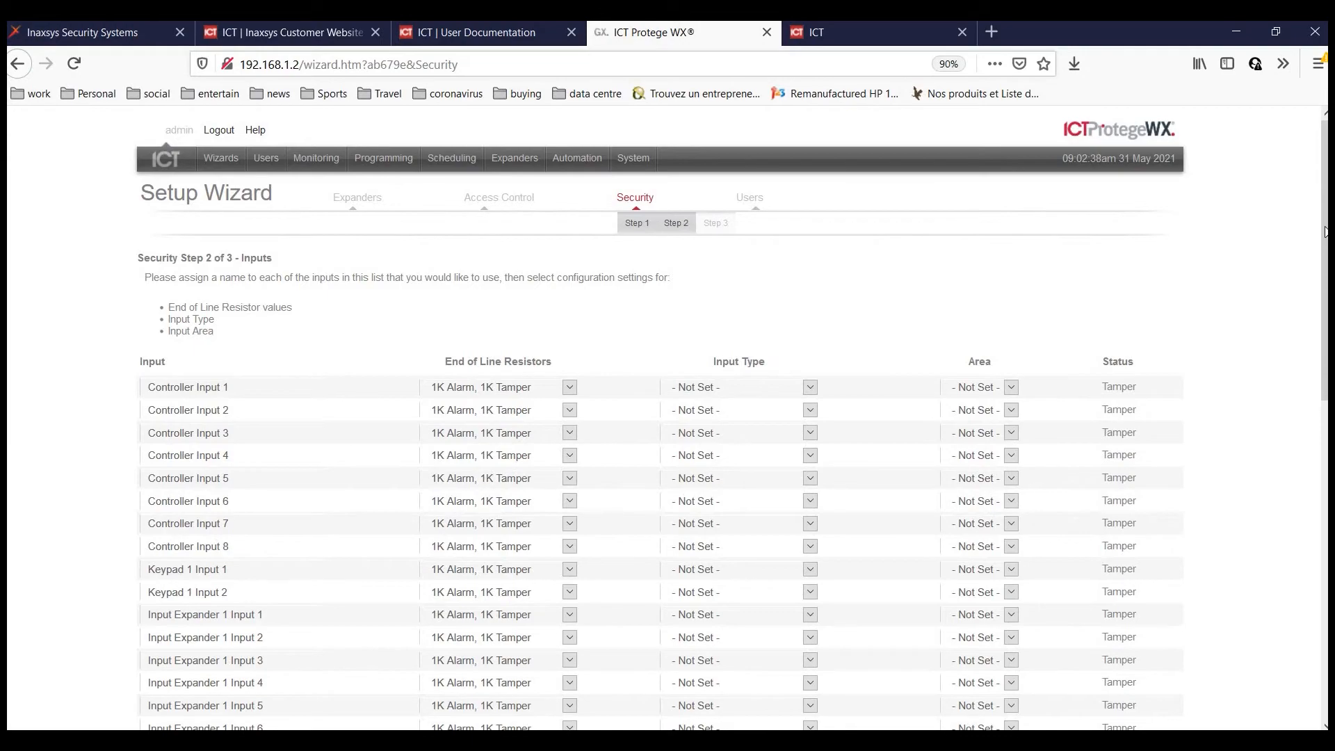
Inspect Controller Input 1's name and resistor options, leaving them unchanged.
left_click_drag(1324, 284, 1288, 597)
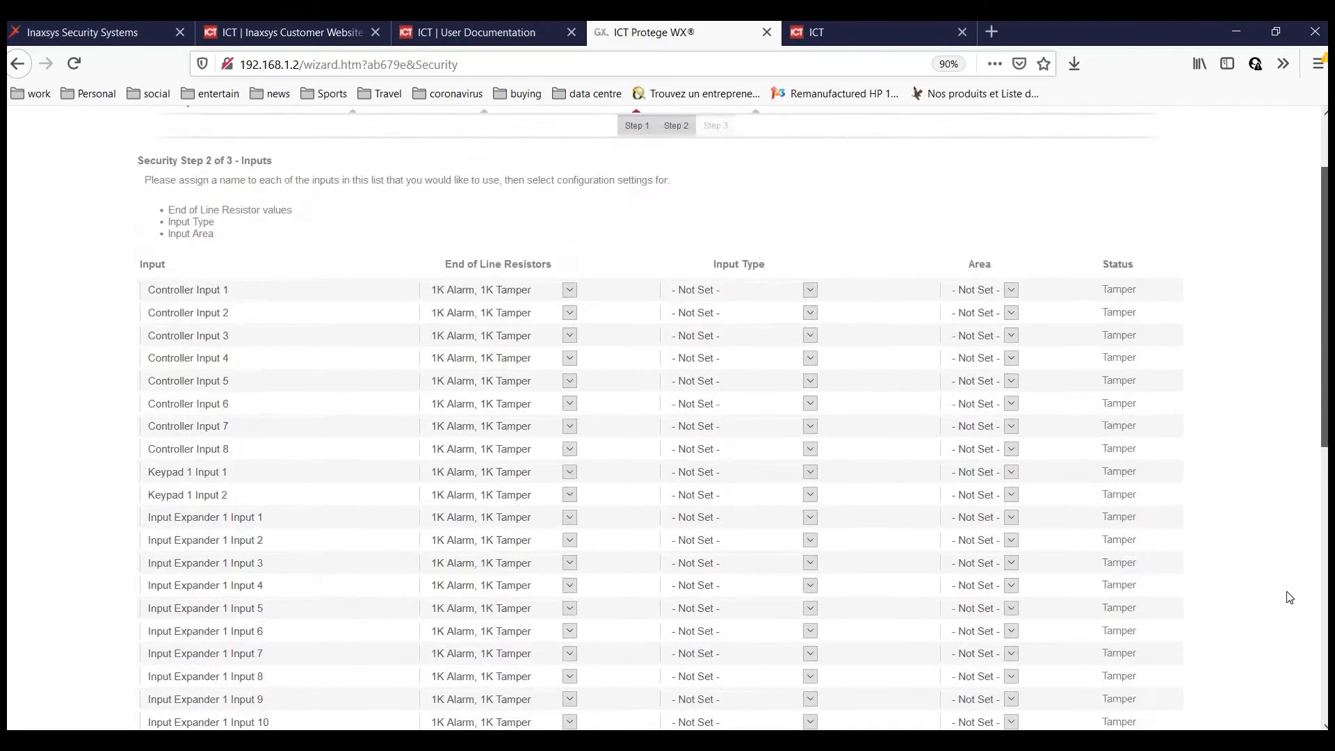
scroll(142, 365, "up", 10)
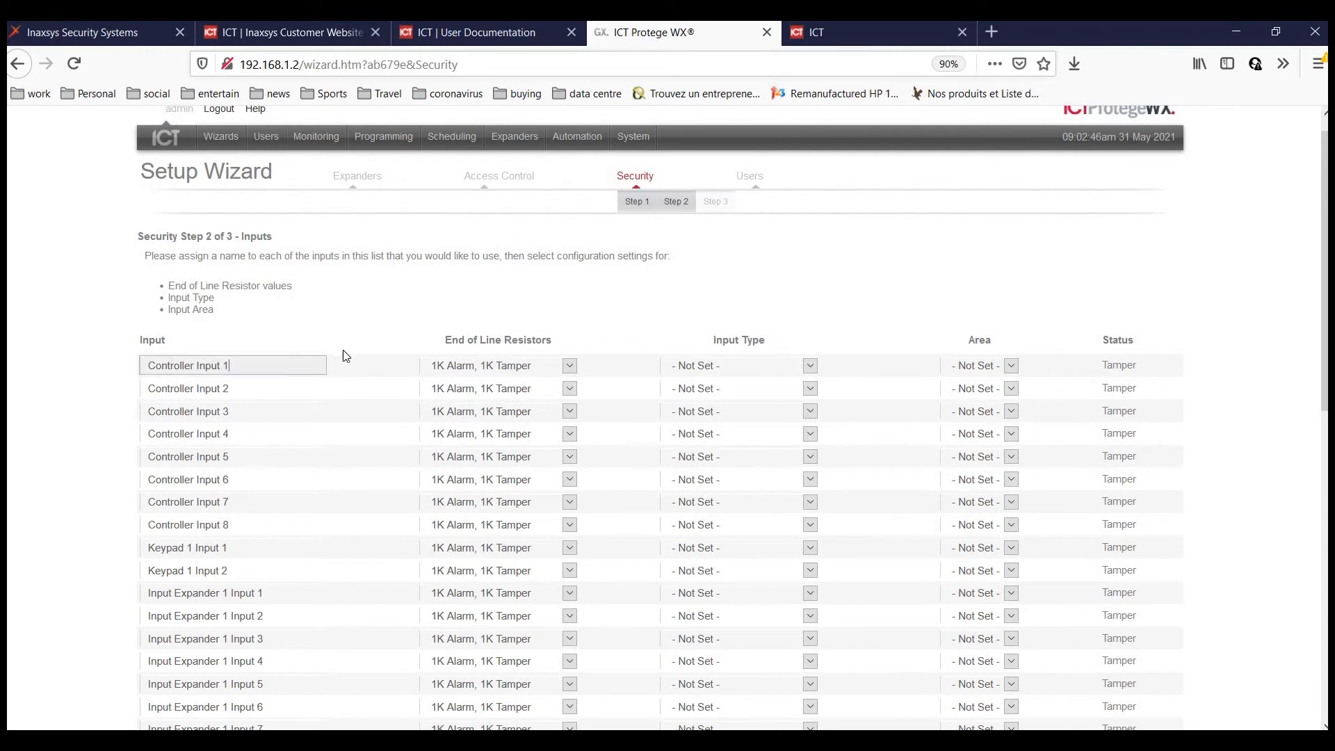
left_click(280, 364)
left_click(246, 363)
left_click(570, 365)
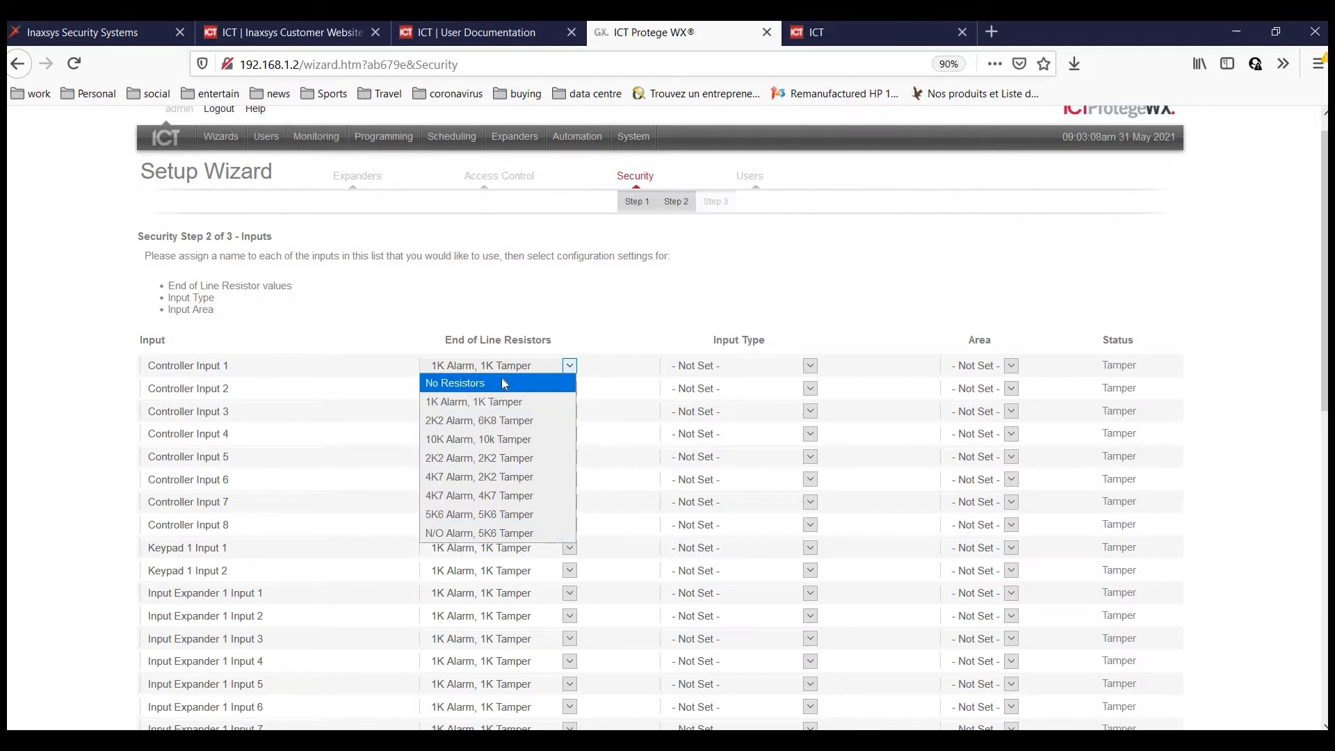
left_click(619, 329)
Make Controller Input 1 a Delay input in the Office area and save.
left_click(749, 366)
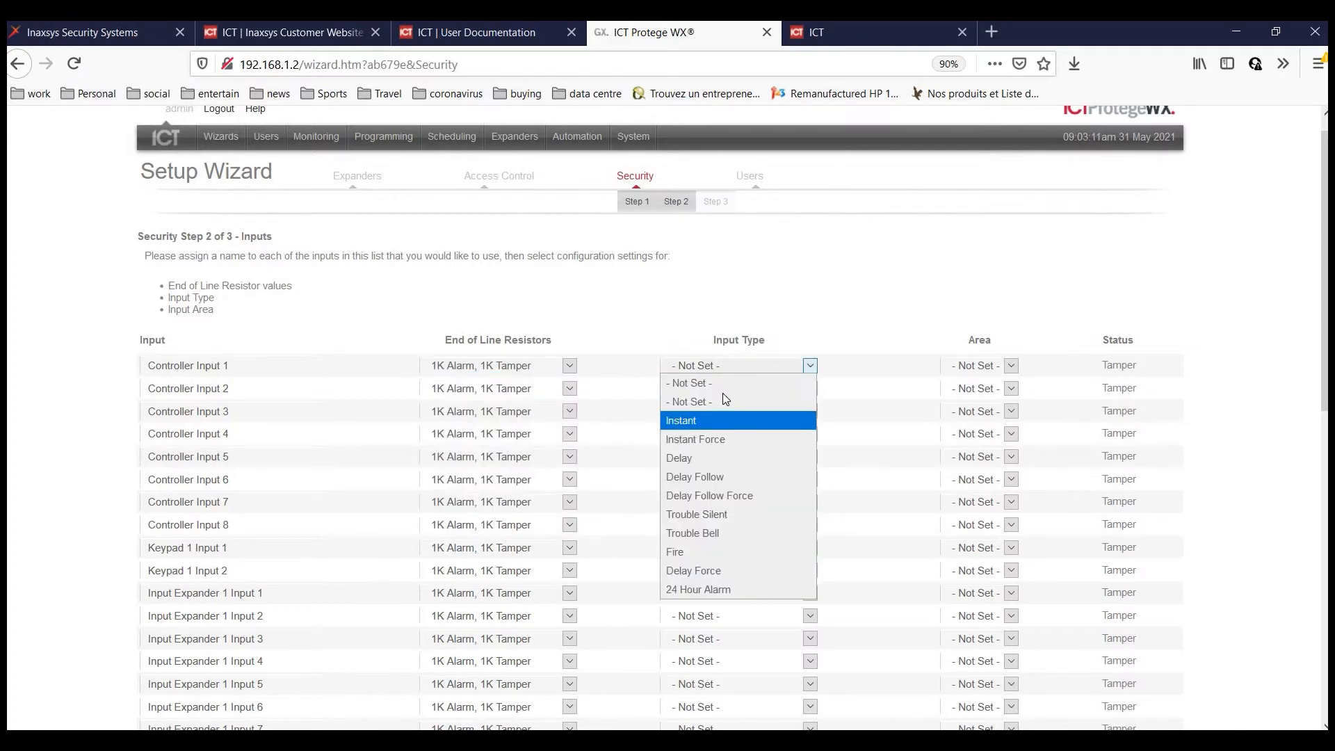
key("Down")
key("Down")
key("Down")
left_click(700, 360)
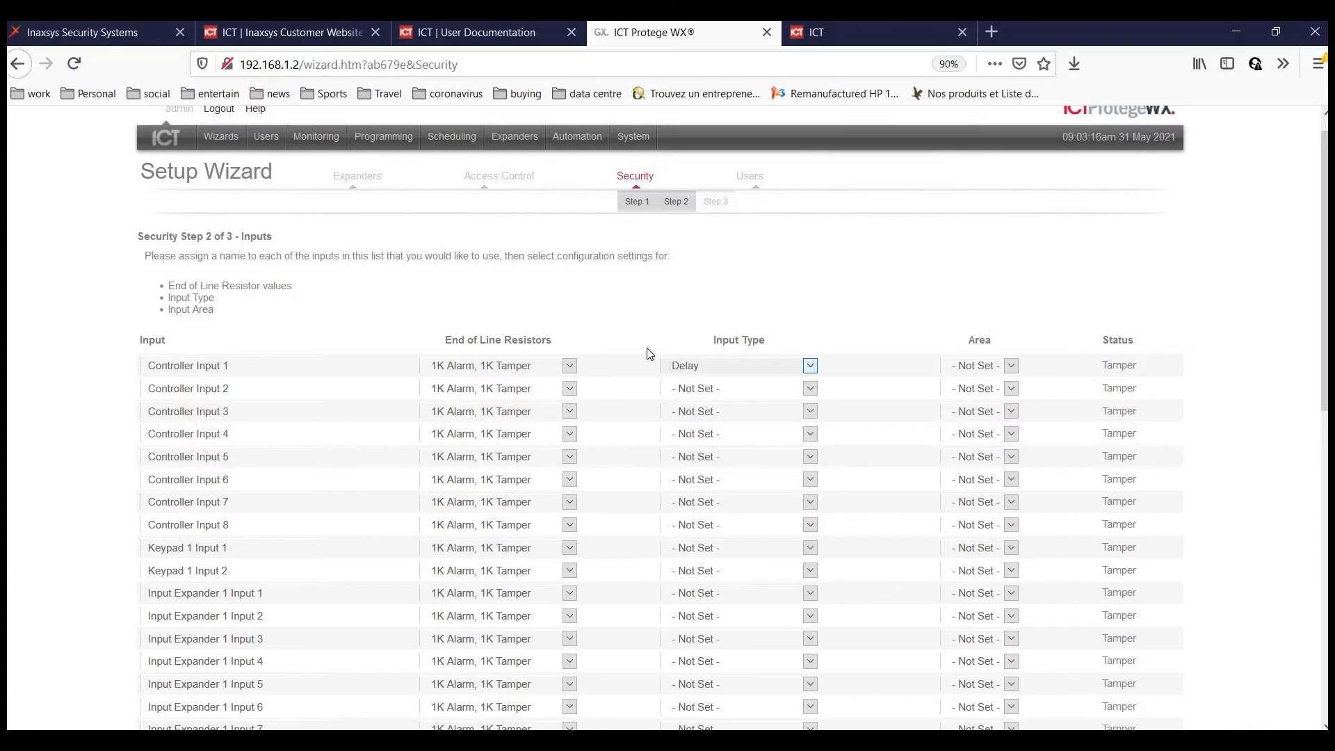
left_click(977, 365)
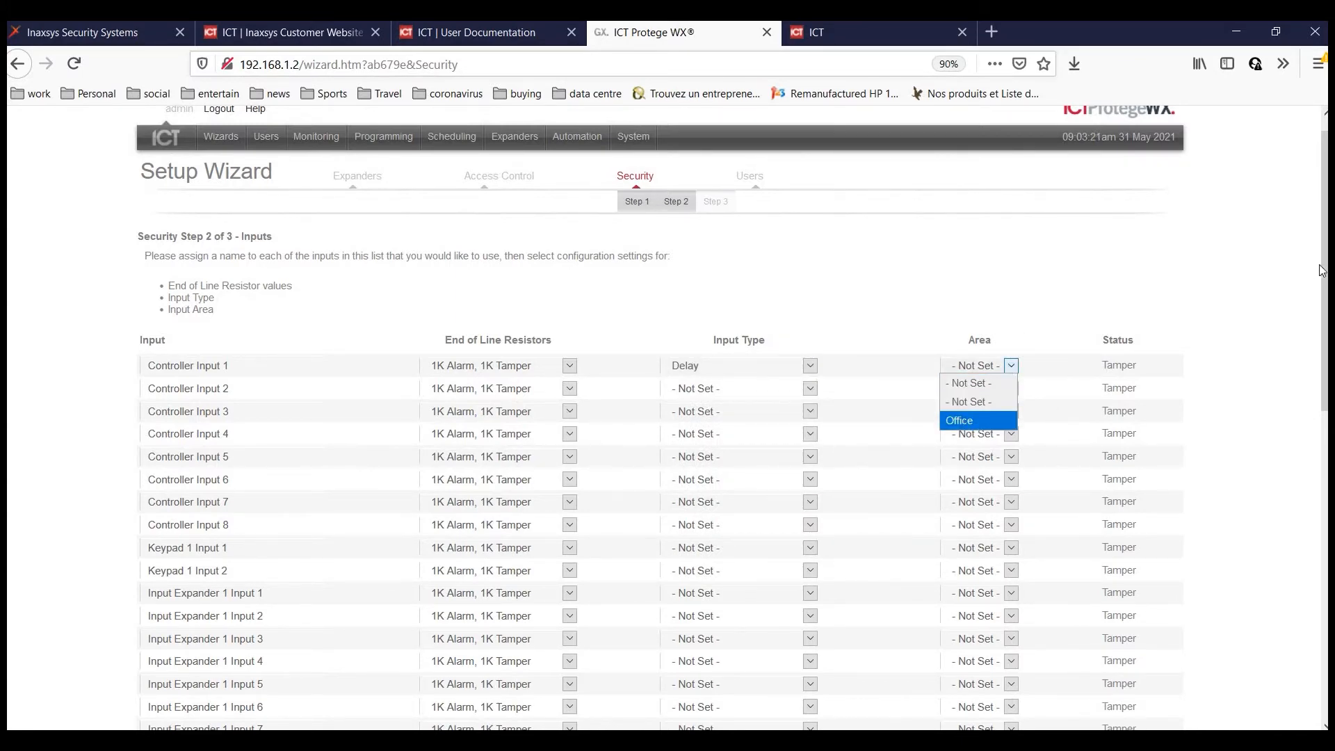
left_click(977, 421)
scroll(522, 653, "down", 9)
scroll(365, 511, "up", 9)
scroll(295, 667, "down", 7)
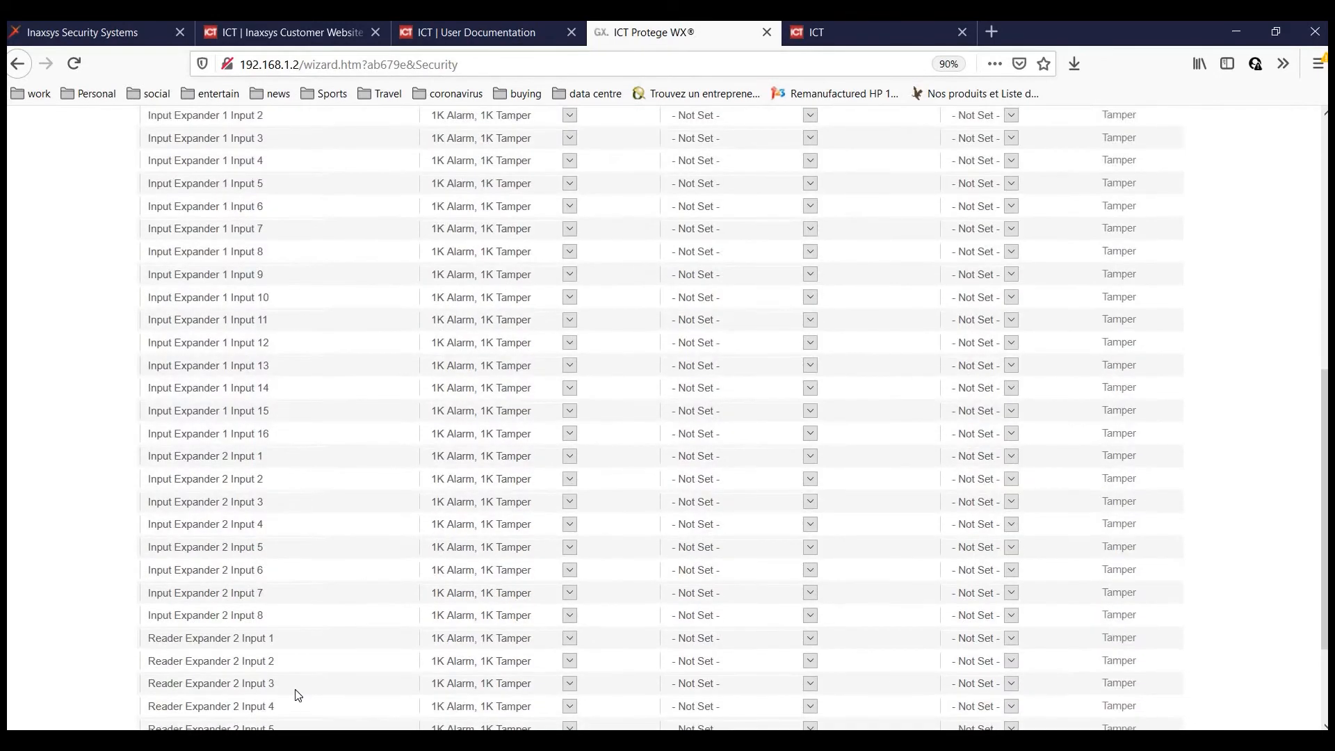
left_click(298, 694)
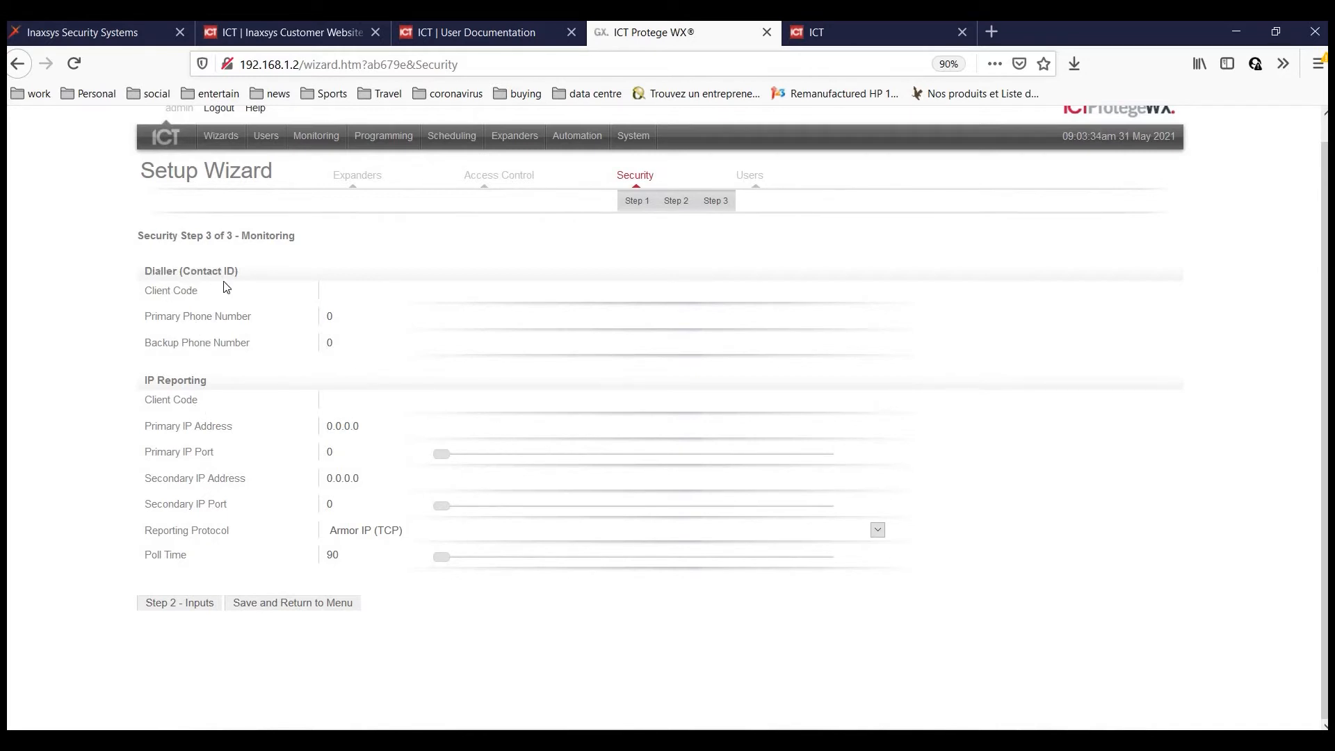
Leave the dialler and IP reporting Monitoring fields at defaults and save the Security wizard.
left_click(349, 290)
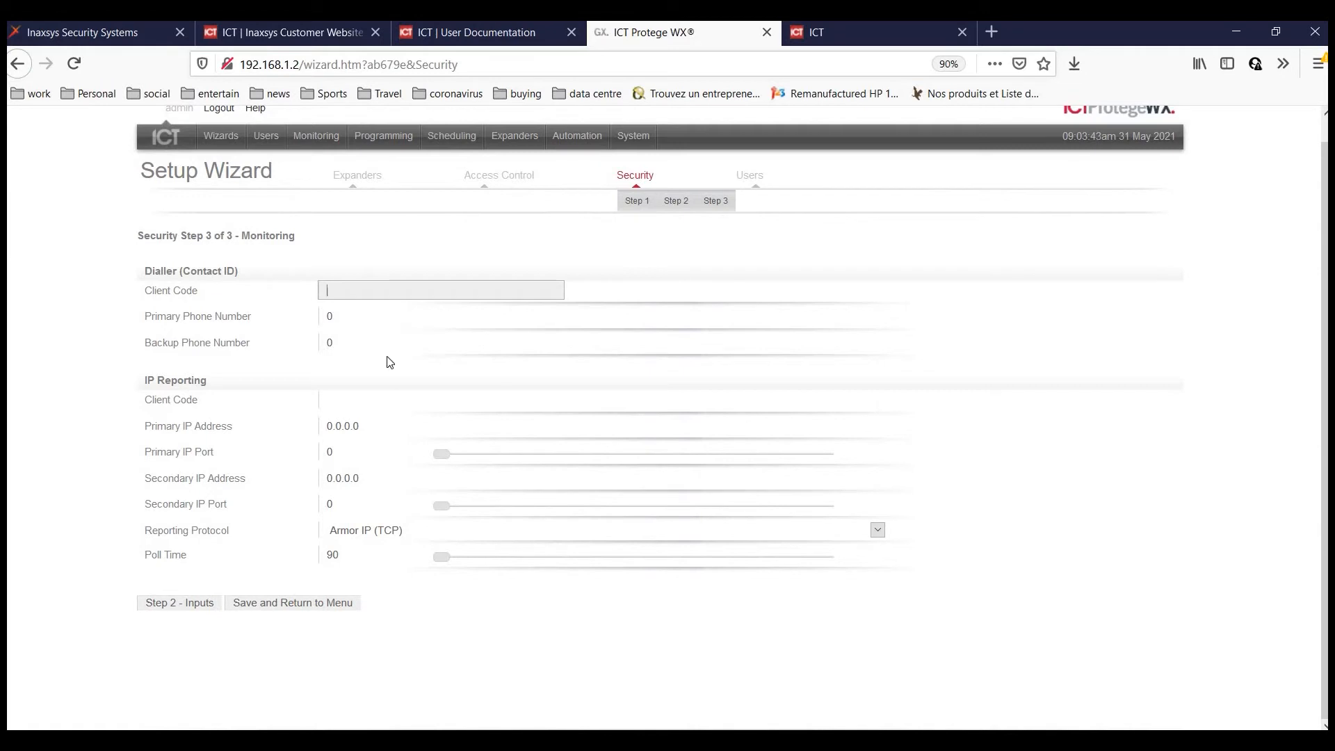
key("Tab")
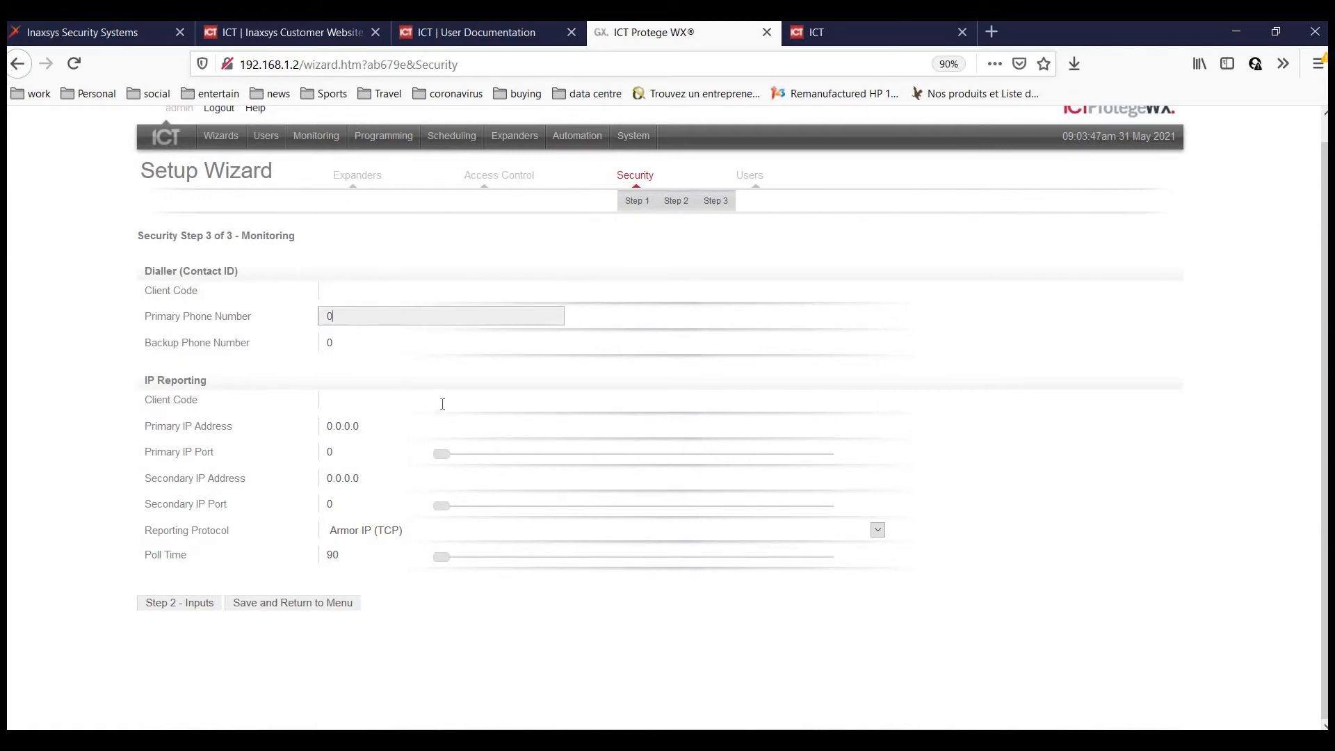
left_click(379, 395)
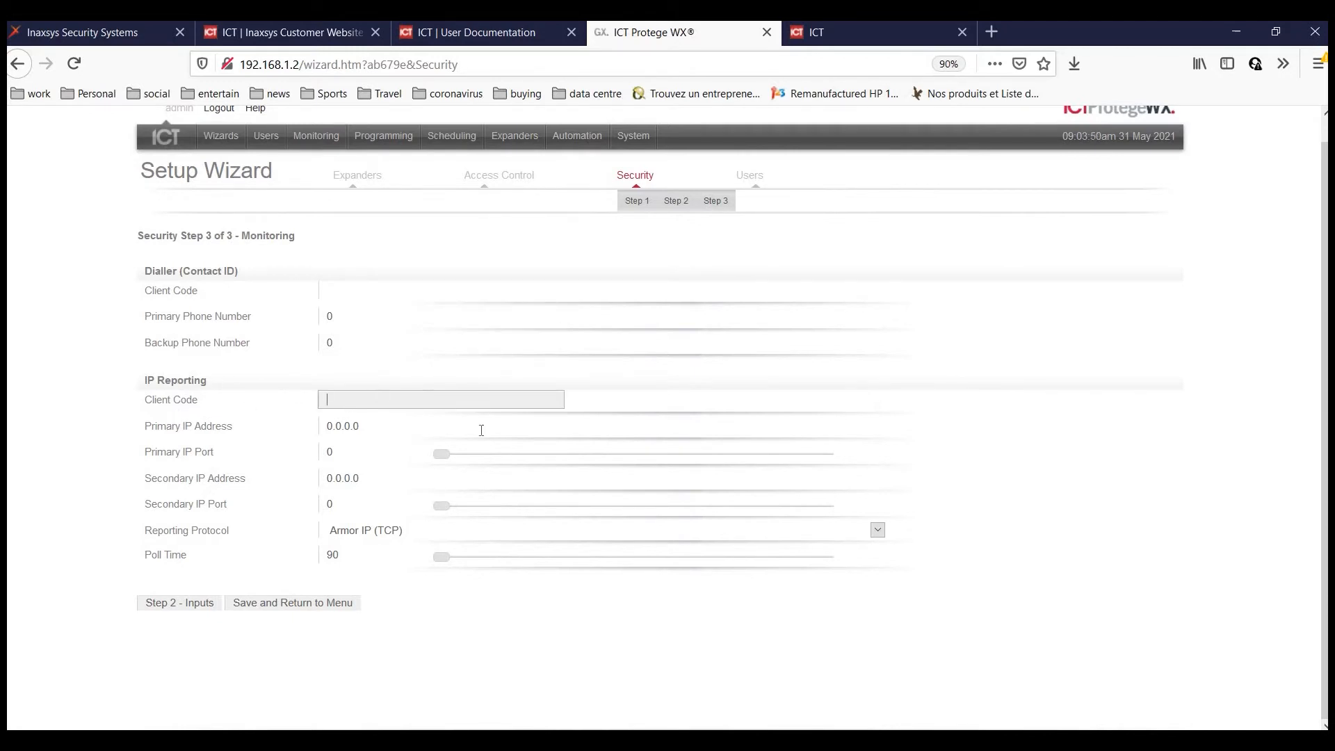
left_click(165, 429)
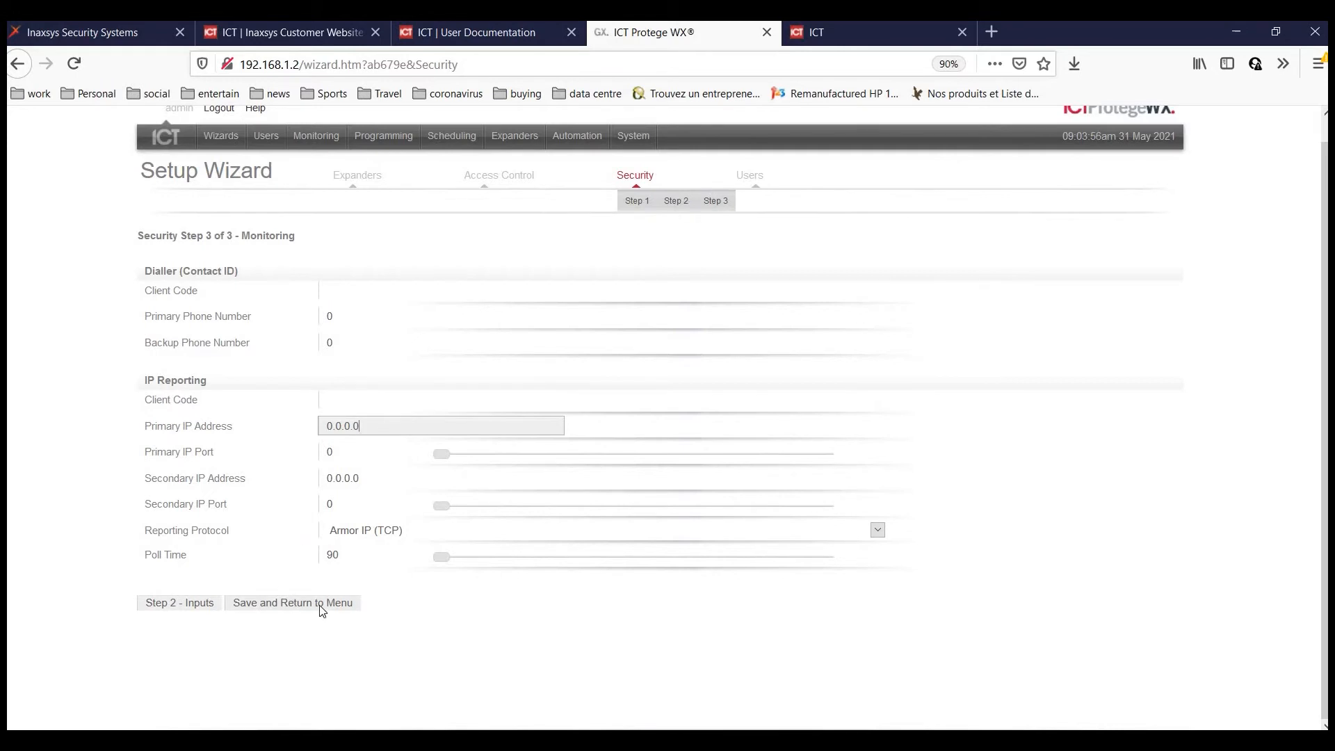
left_click(253, 608)
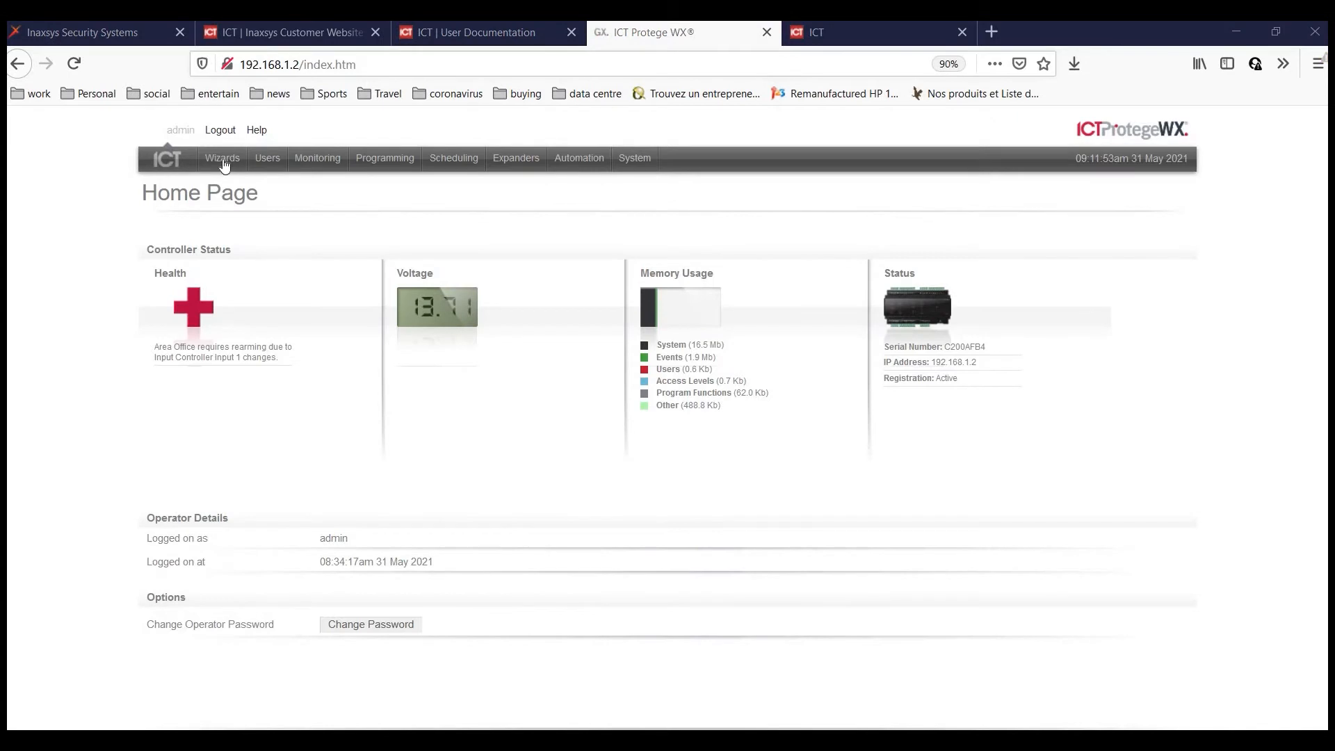
Start the Users setup wizard and enter the new user's name and PIN.
left_click(222, 160)
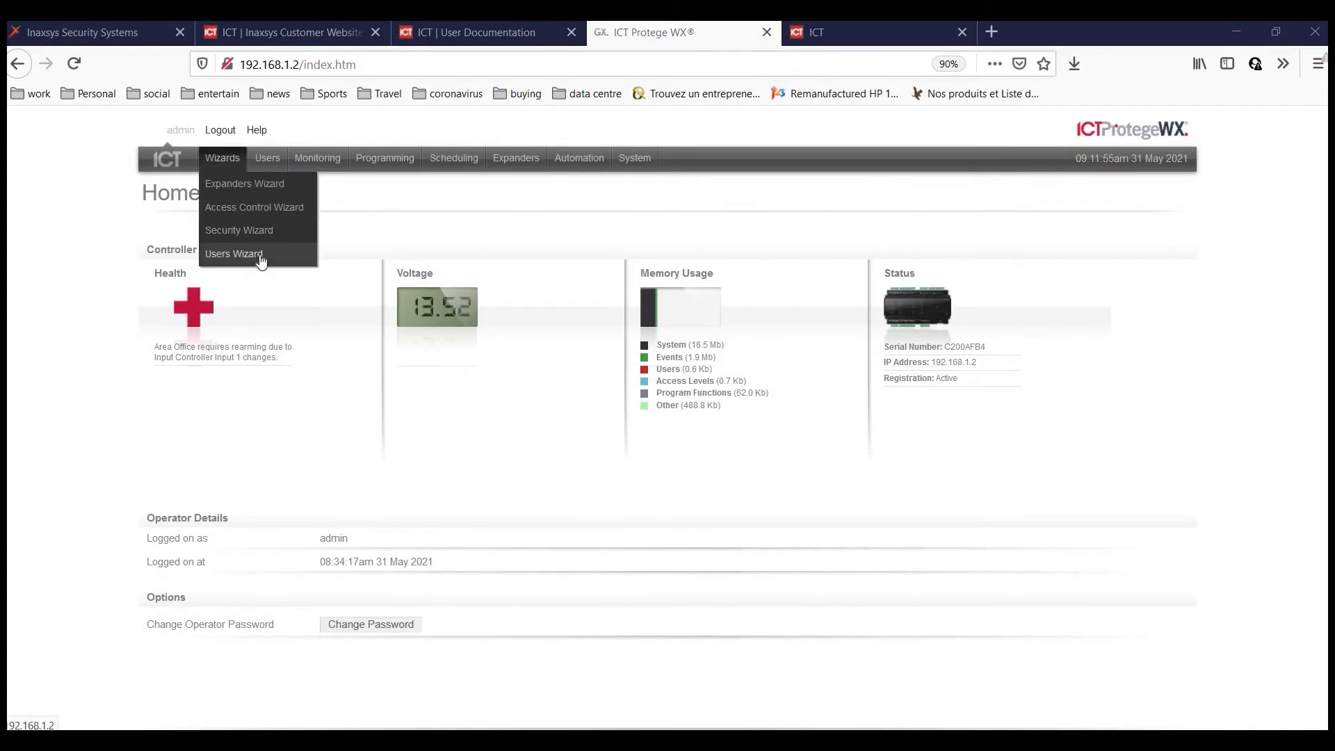
left_click(251, 255)
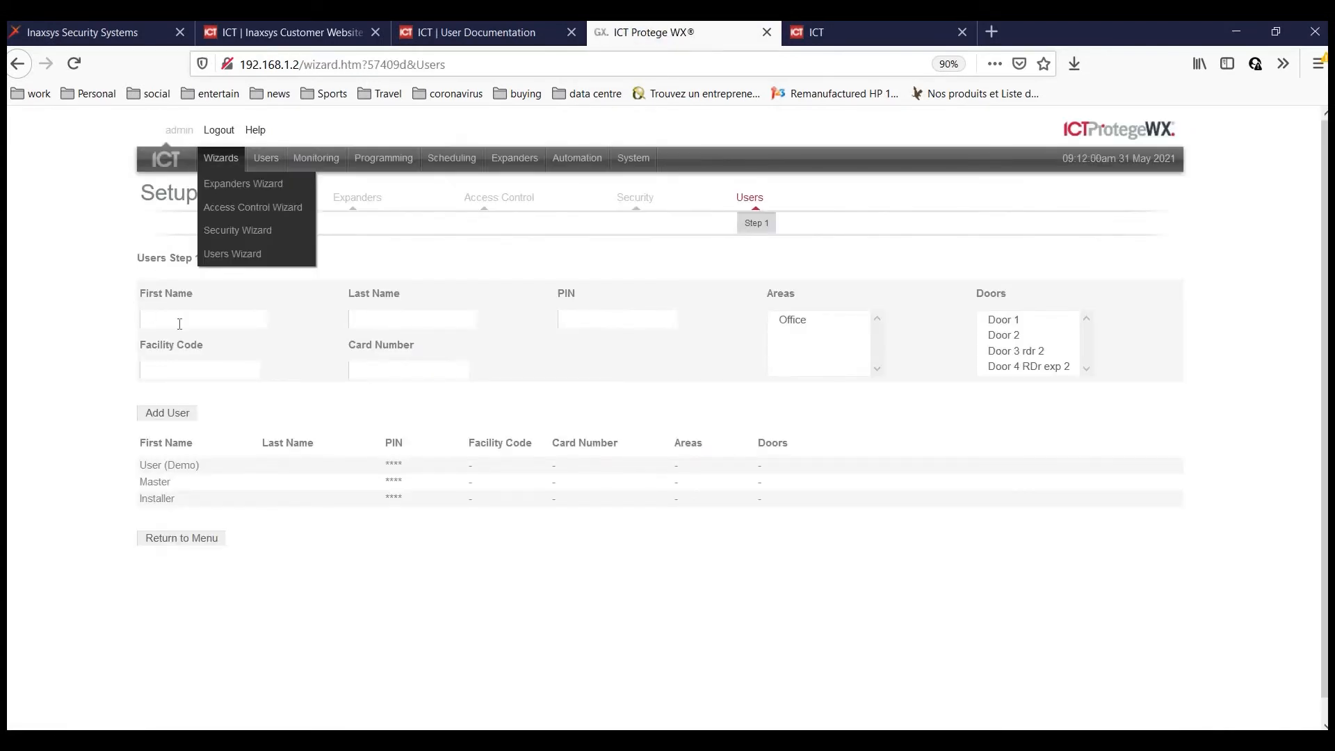
left_click(200, 327)
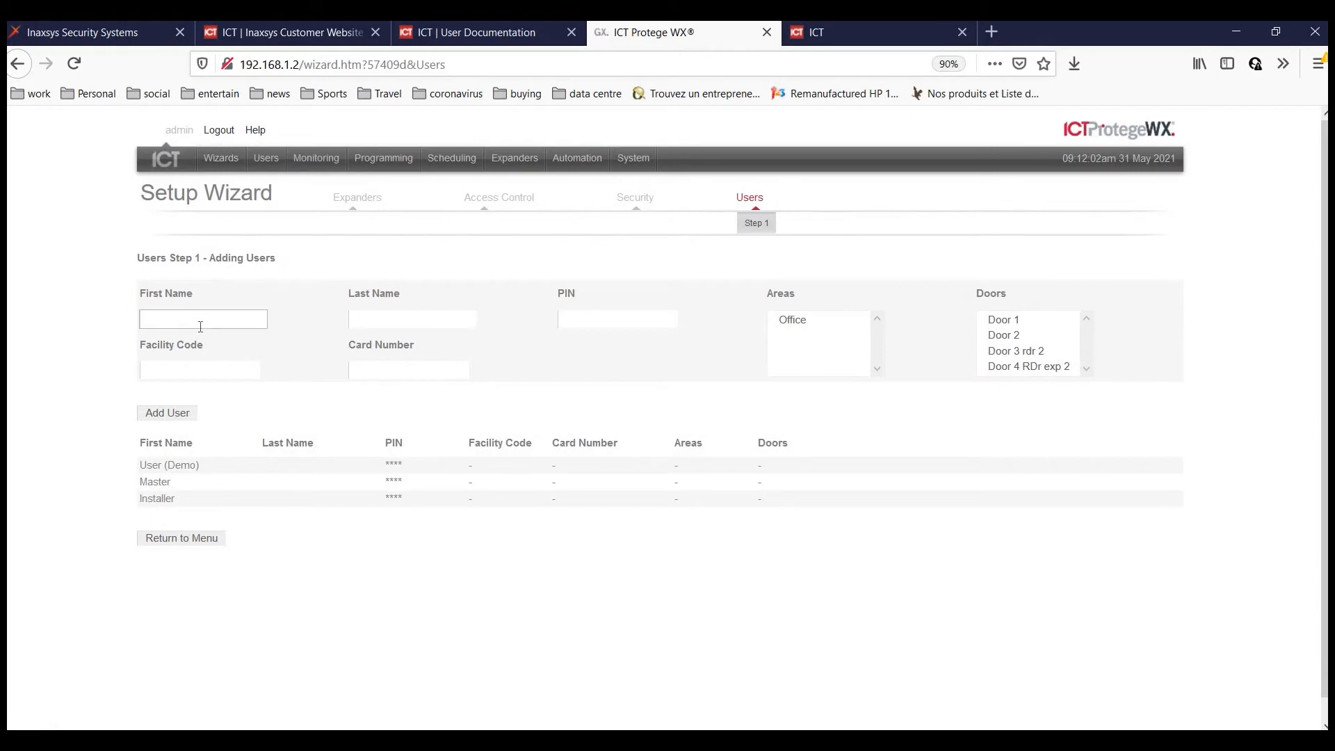
left_click(410, 313)
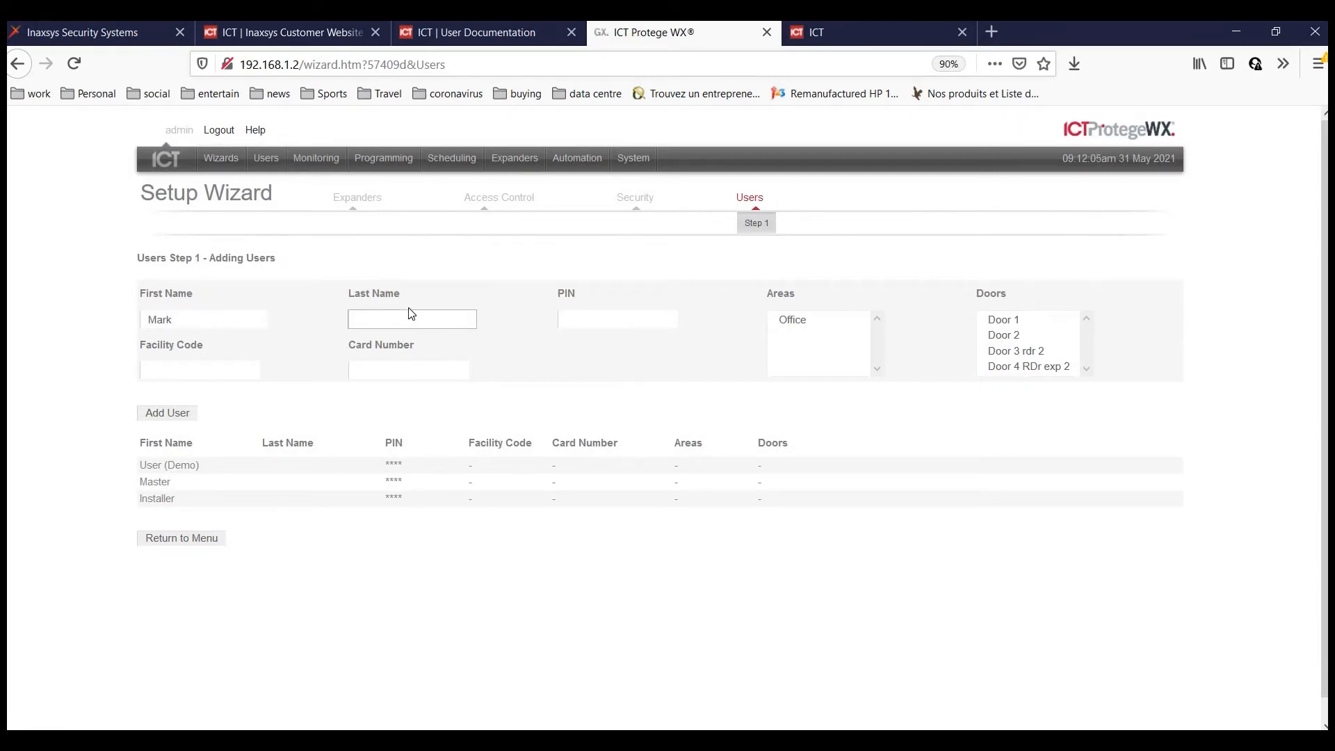
type("McRae")
left_click(575, 320)
type("1234")
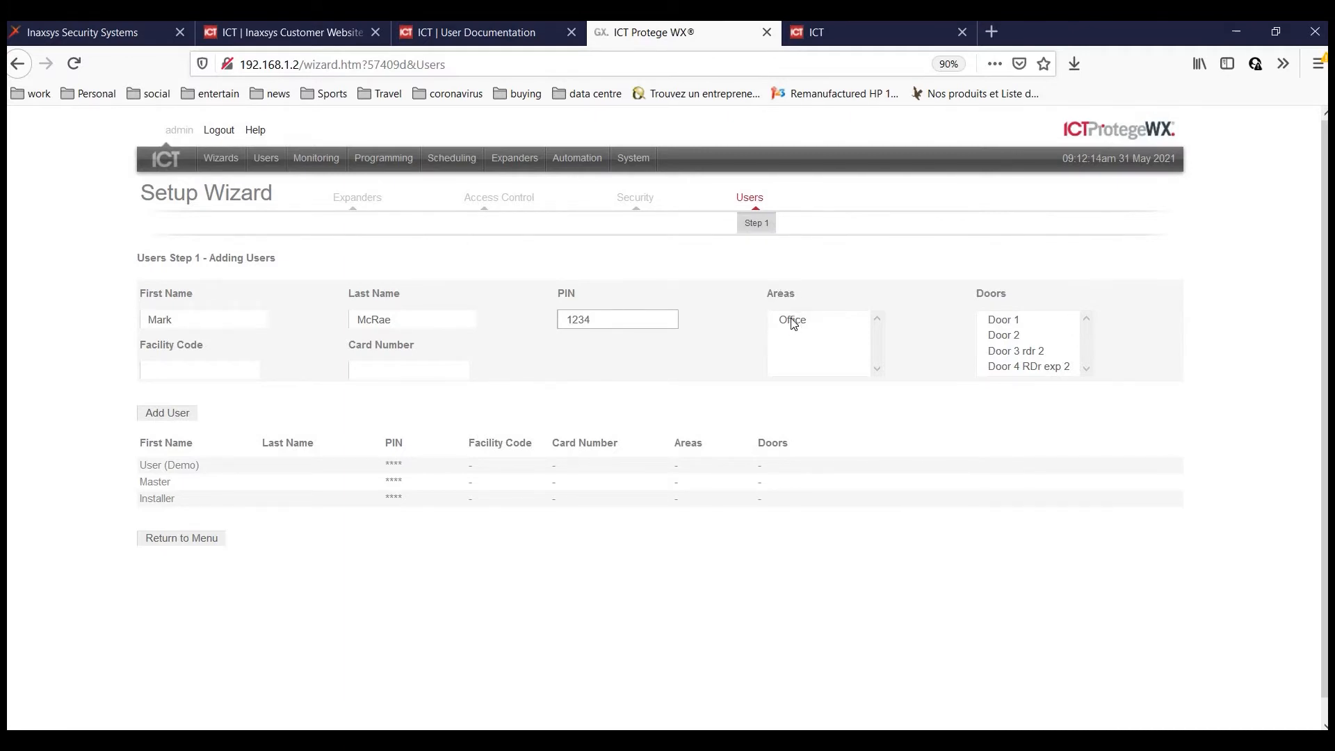
Give the user Office area access and Doors 1 through 4.
left_click(793, 319)
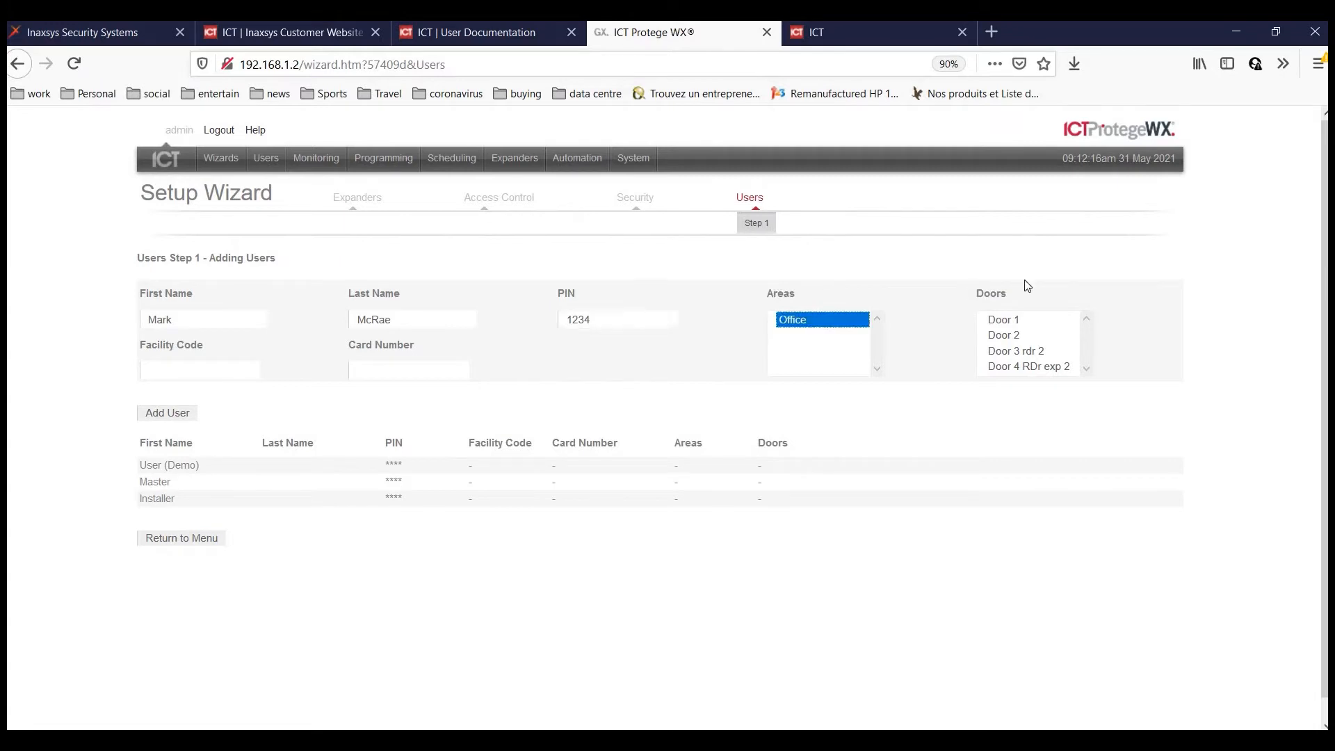
left_click(1003, 321)
left_click(1002, 336)
left_click(1003, 354)
left_click(1004, 321)
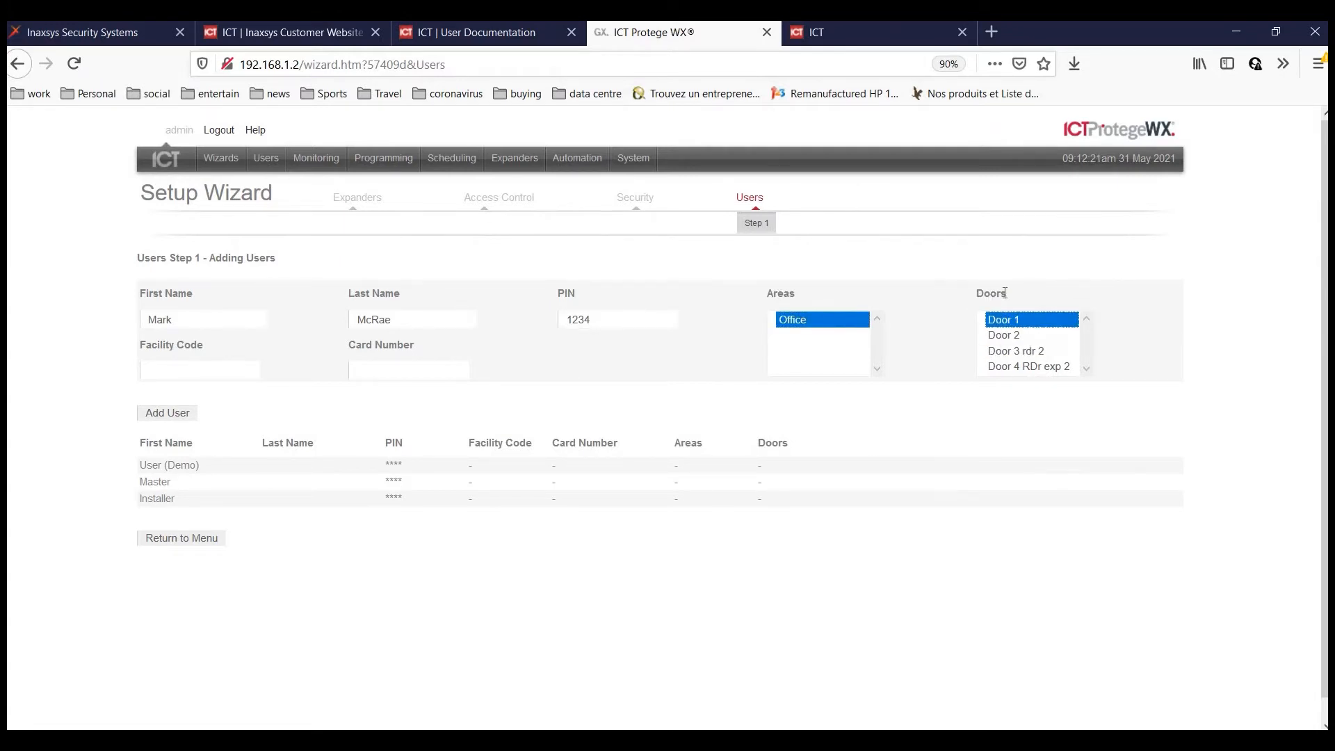
left_click(1018, 369, "ctrl")
left_click(1014, 350, "ctrl")
left_click(1014, 337, "ctrl")
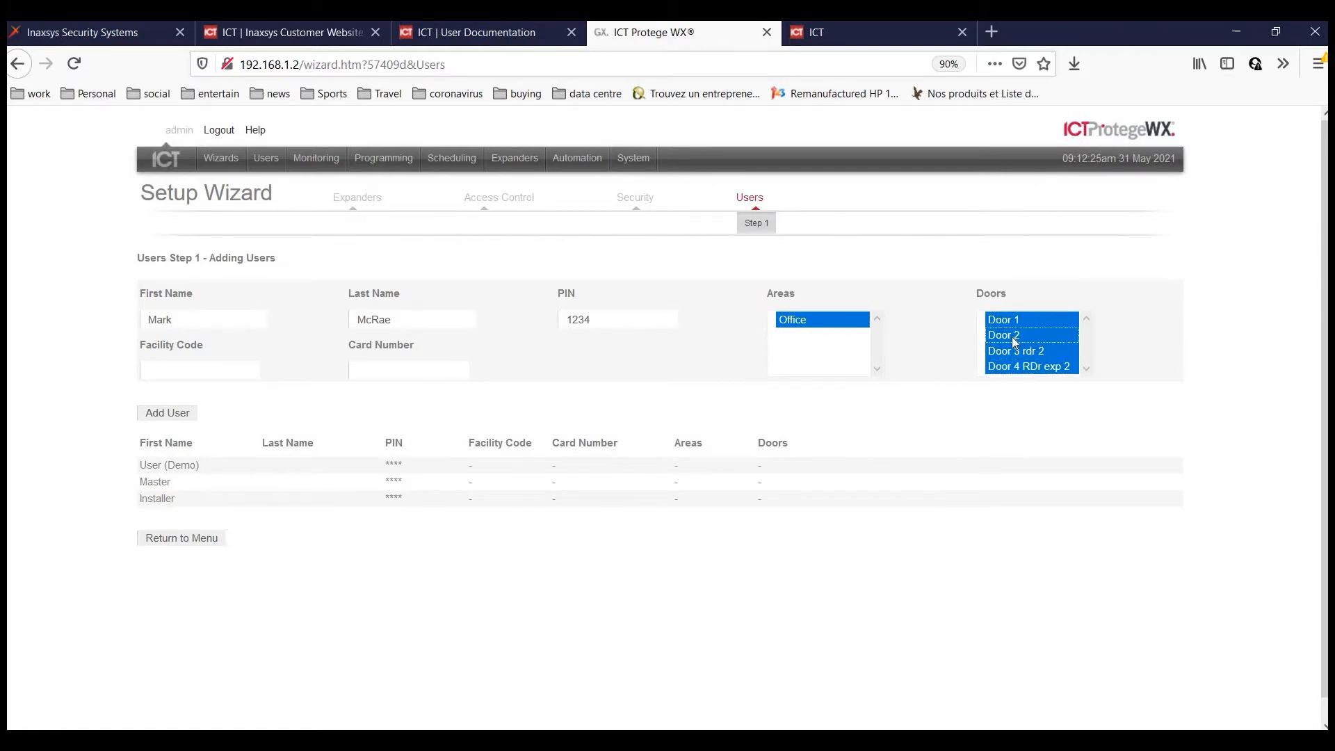
left_click(1015, 322, "ctrl")
left_click(1014, 336, "ctrl")
left_click(1016, 351, "ctrl")
left_click(1008, 323)
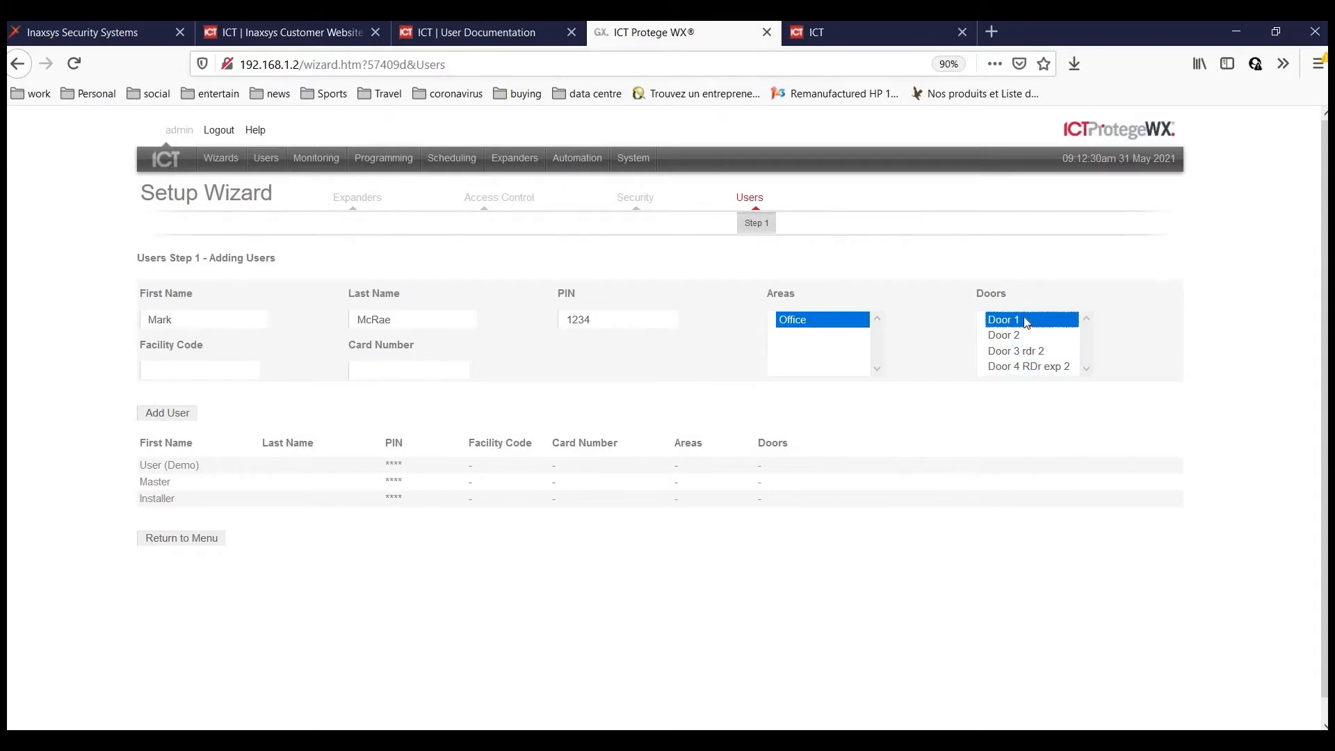
left_click(1006, 367, "shift")
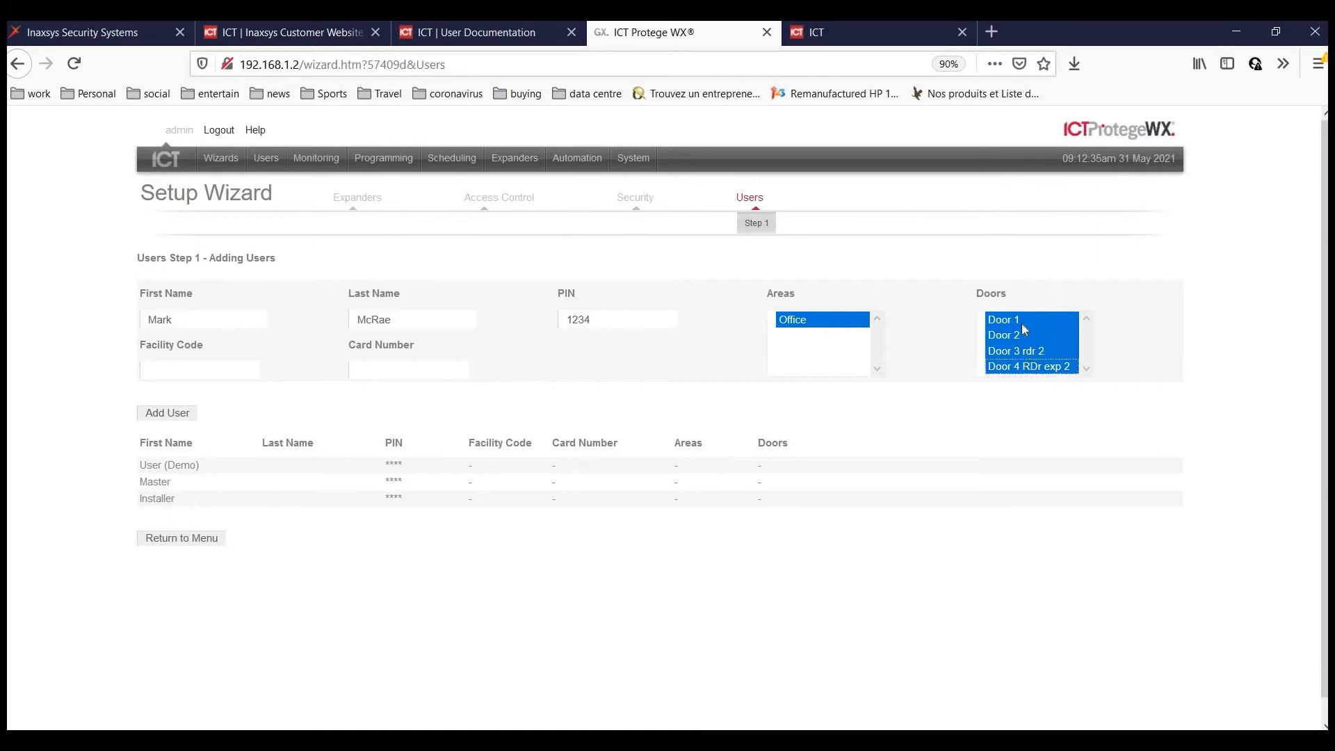
Enter the user's facility code and card number, then add the user.
left_click(196, 365)
type("123")
left_click(369, 372)
type("123")
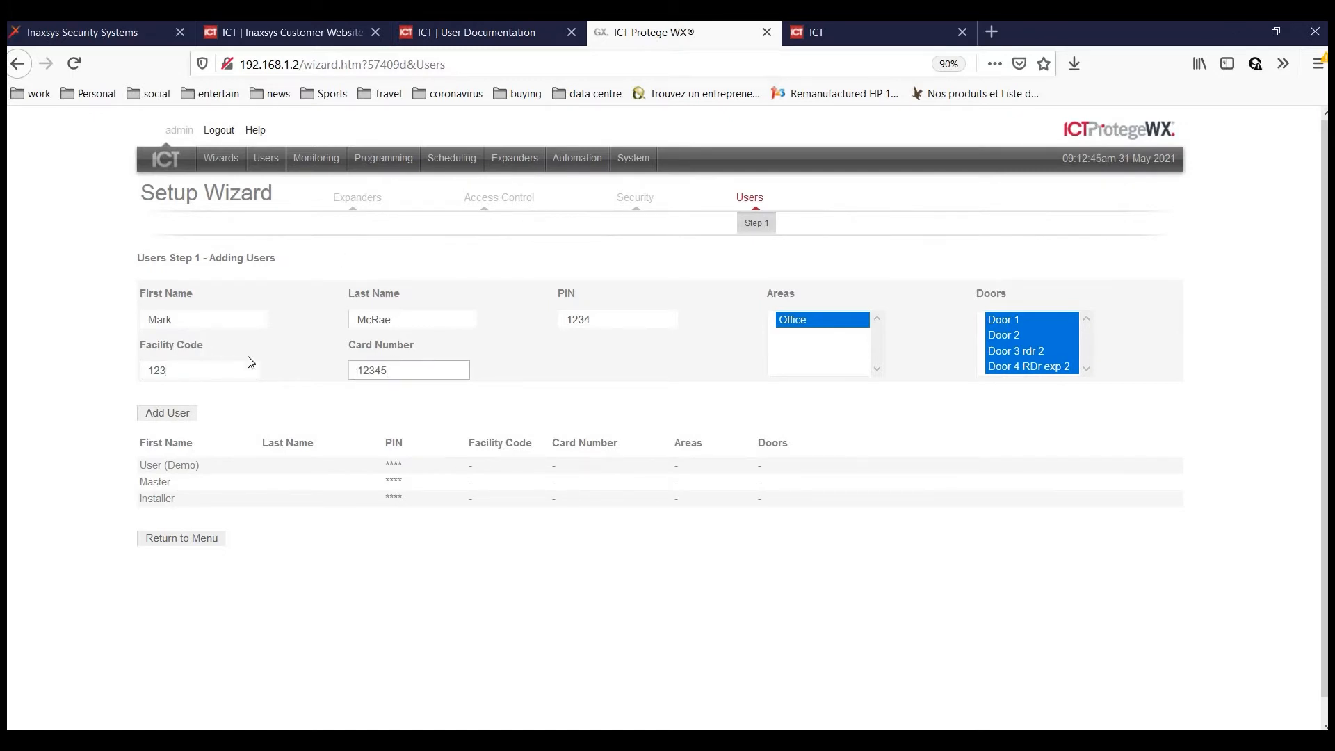
left_click(181, 416)
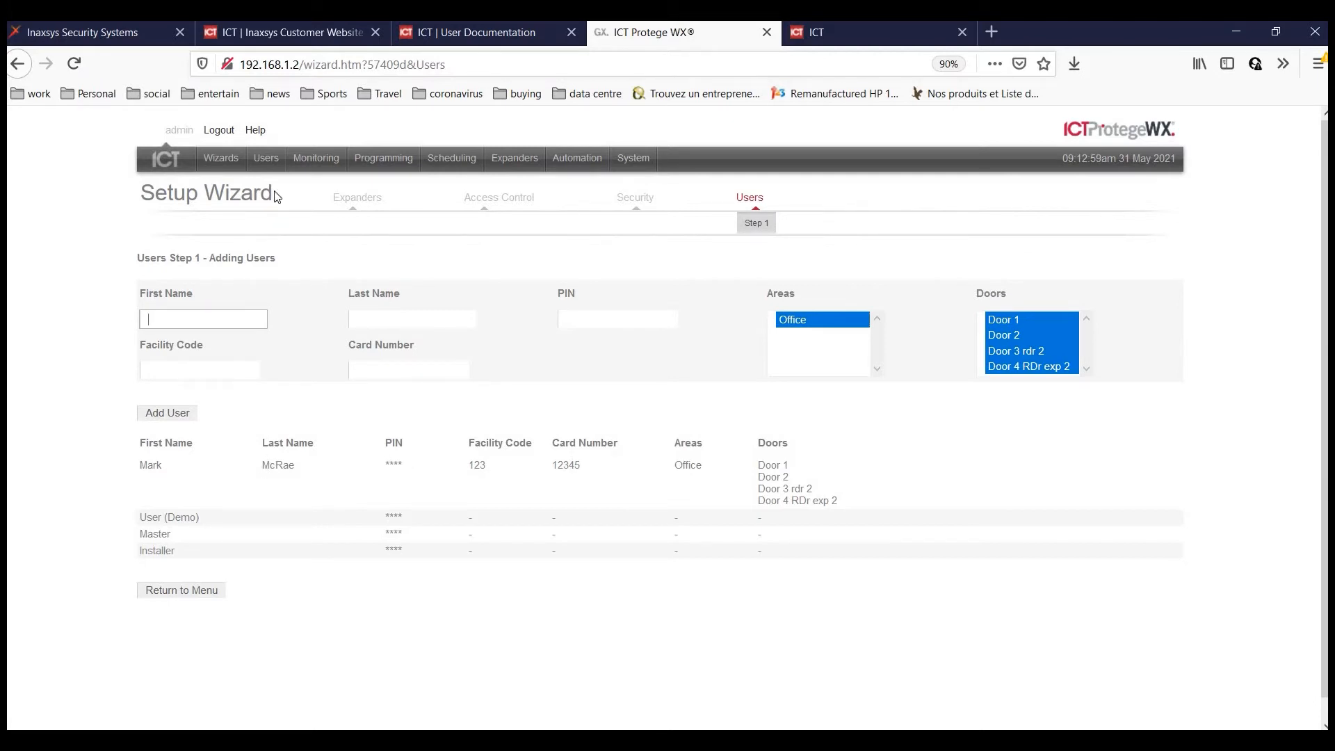
left_click(265, 164)
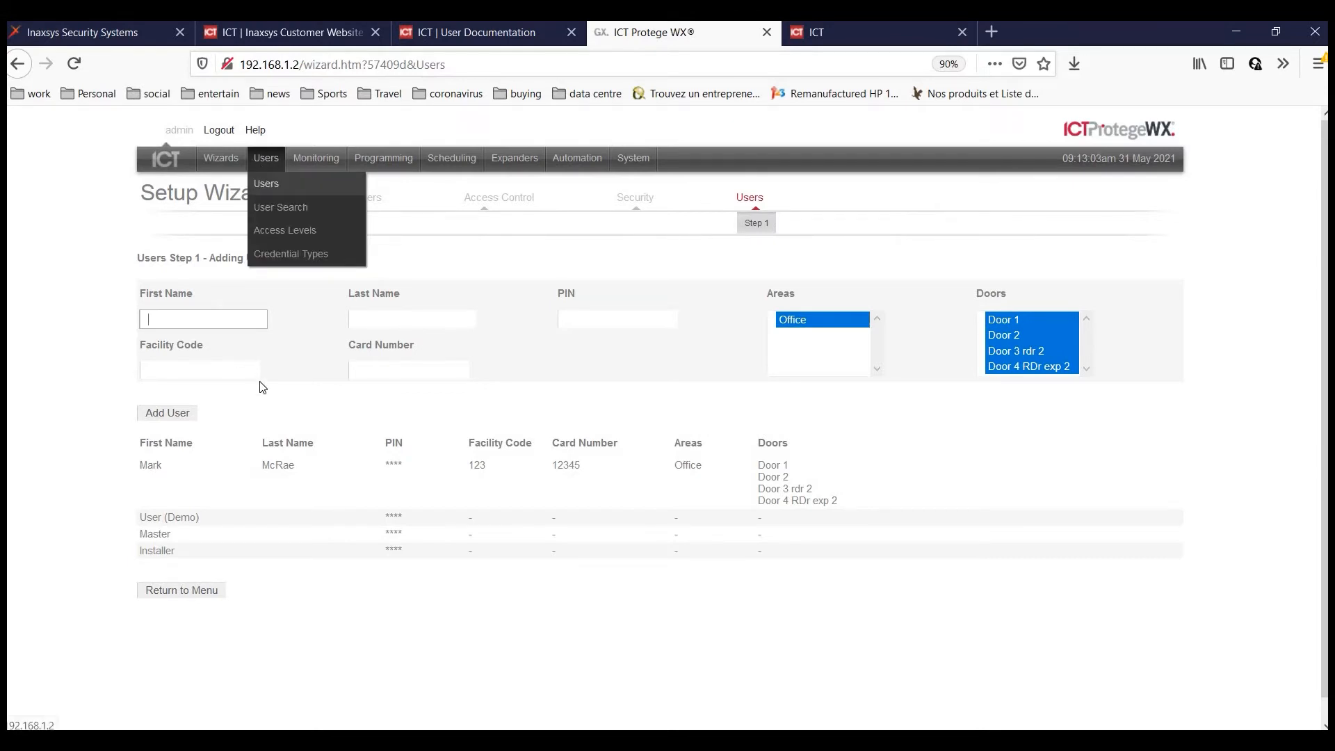
Return from the Users wizard to the Home Page, which still asks to rearm Area Office.
left_click(269, 186)
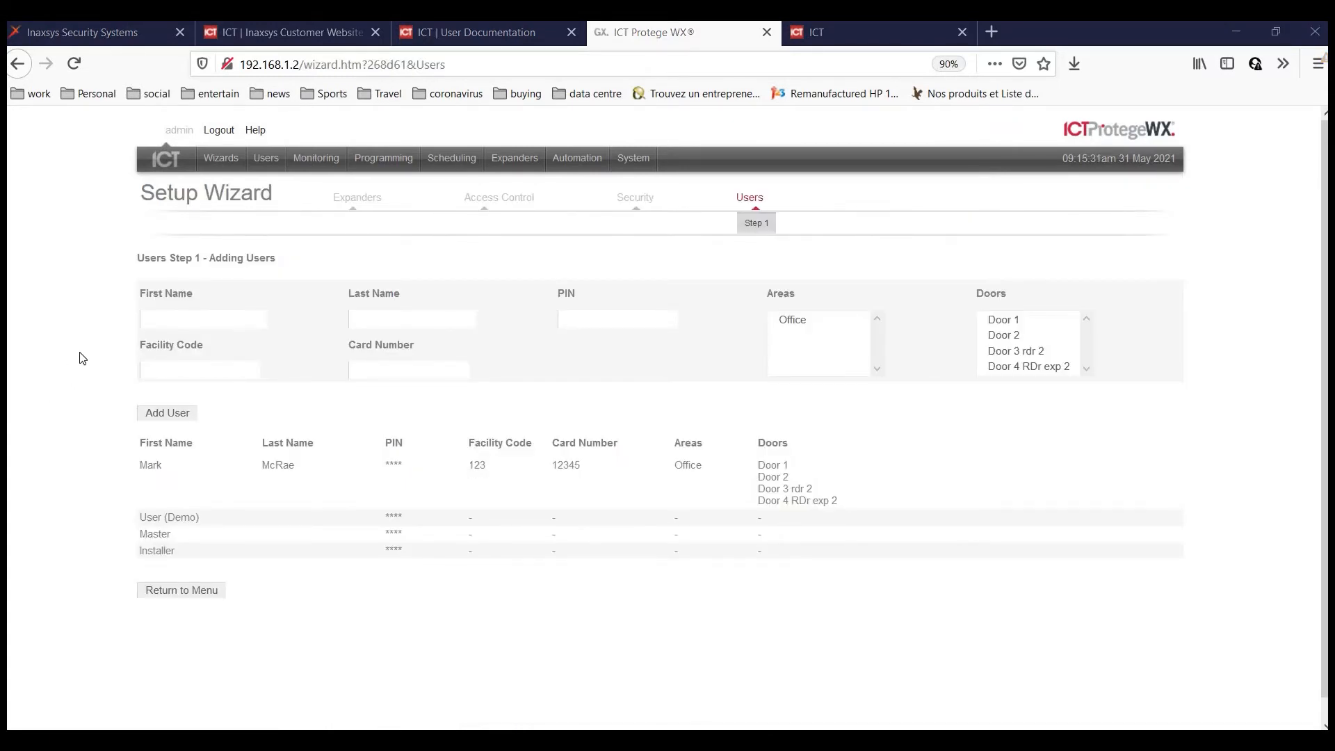
left_click(183, 595)
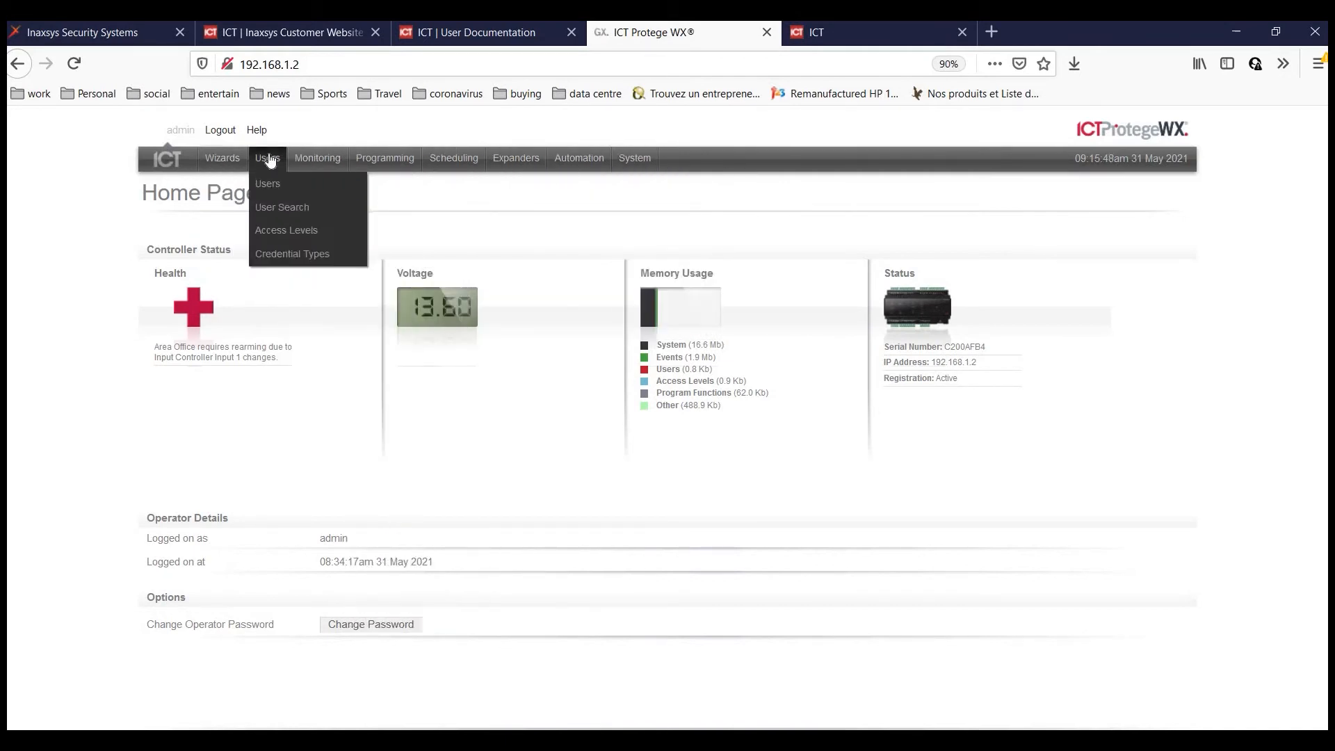
mouse_move(322, 162)
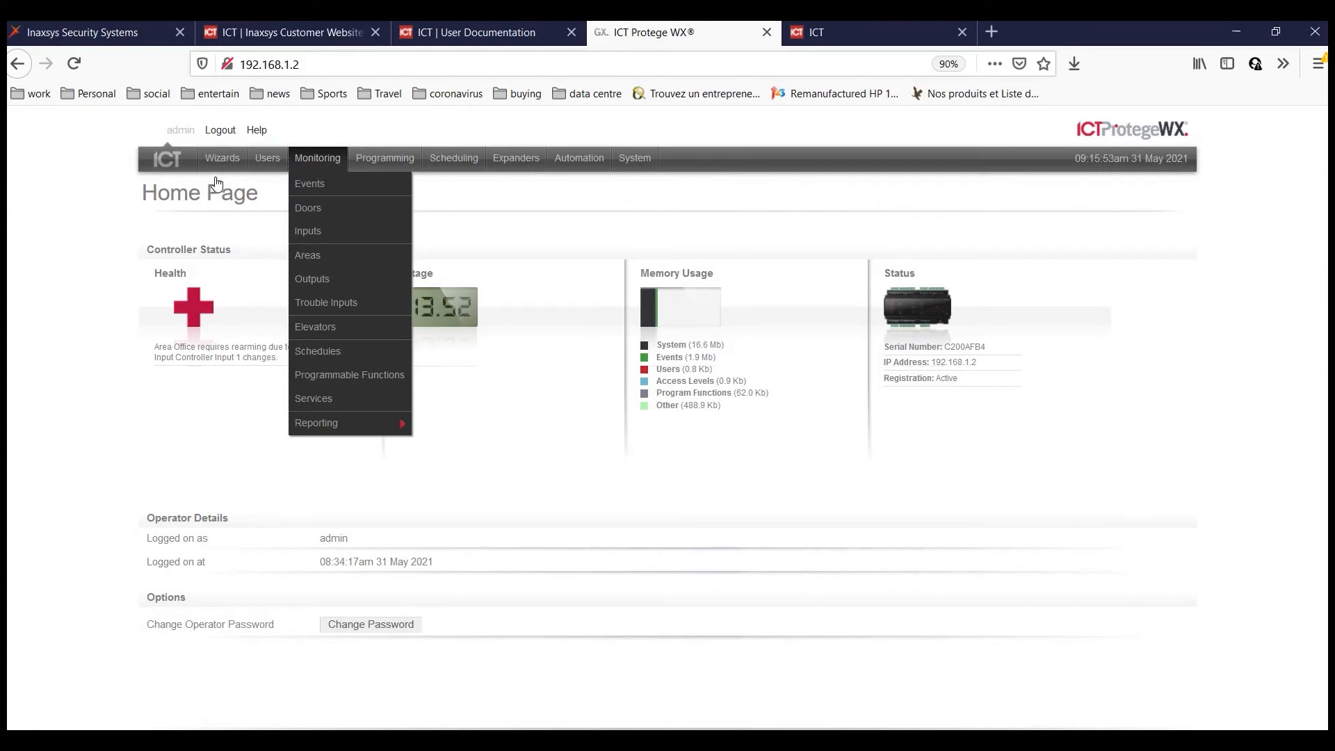
mouse_move(220, 166)
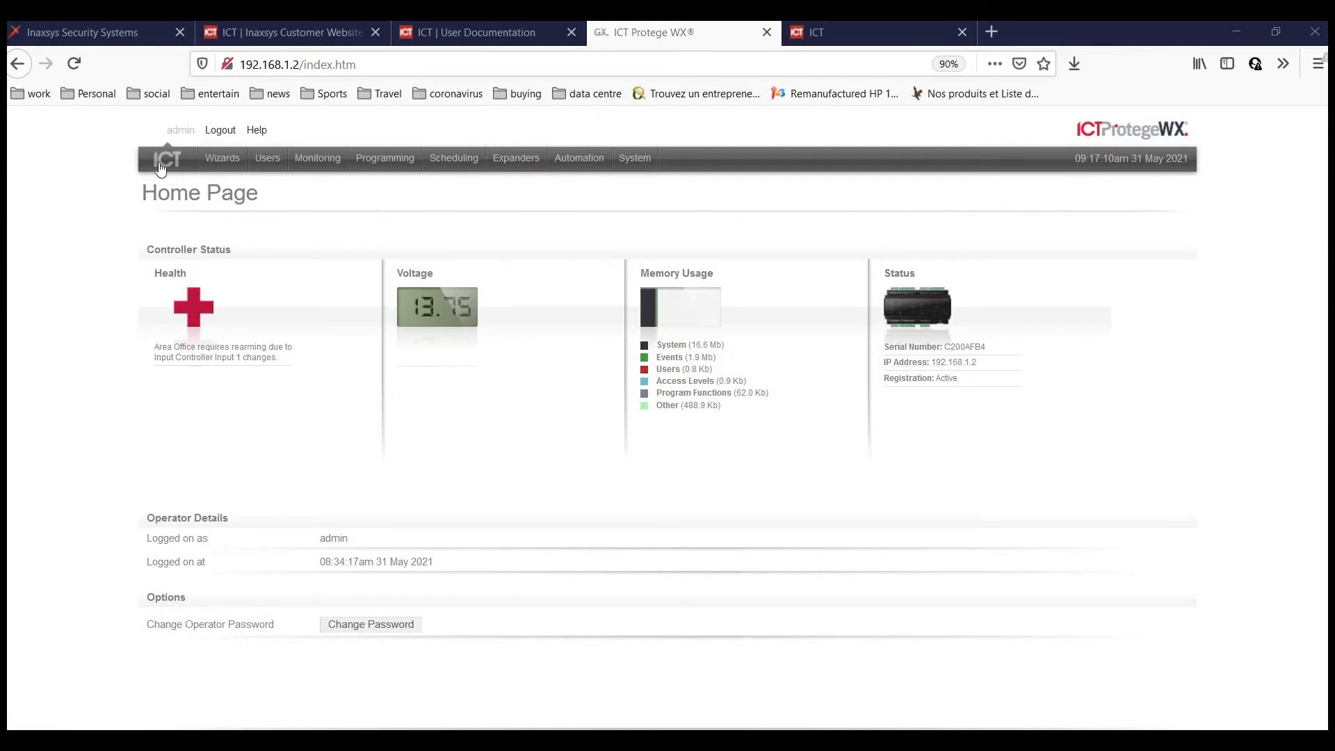
mouse_move(527, 164)
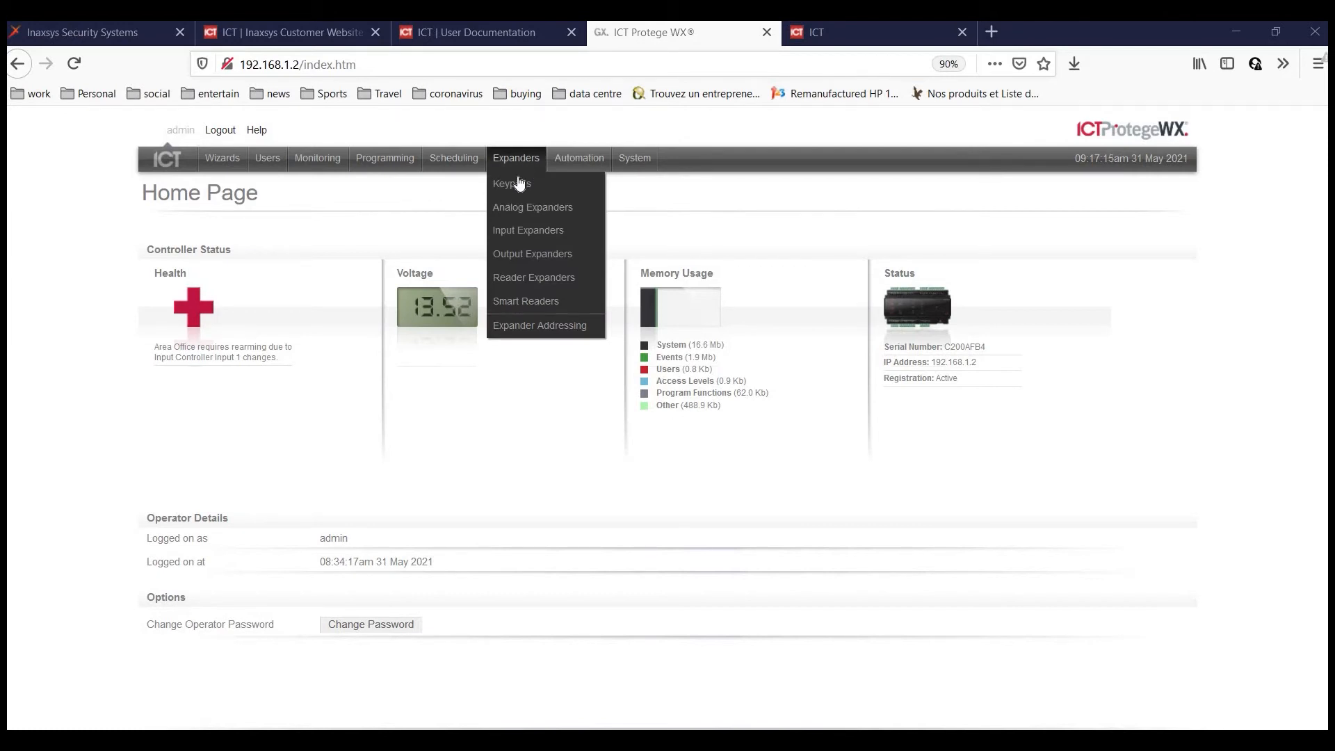
Browse the keypad's Configuration, Options 1 and Options 2 tabs, then open the All Events log.
left_click(516, 187)
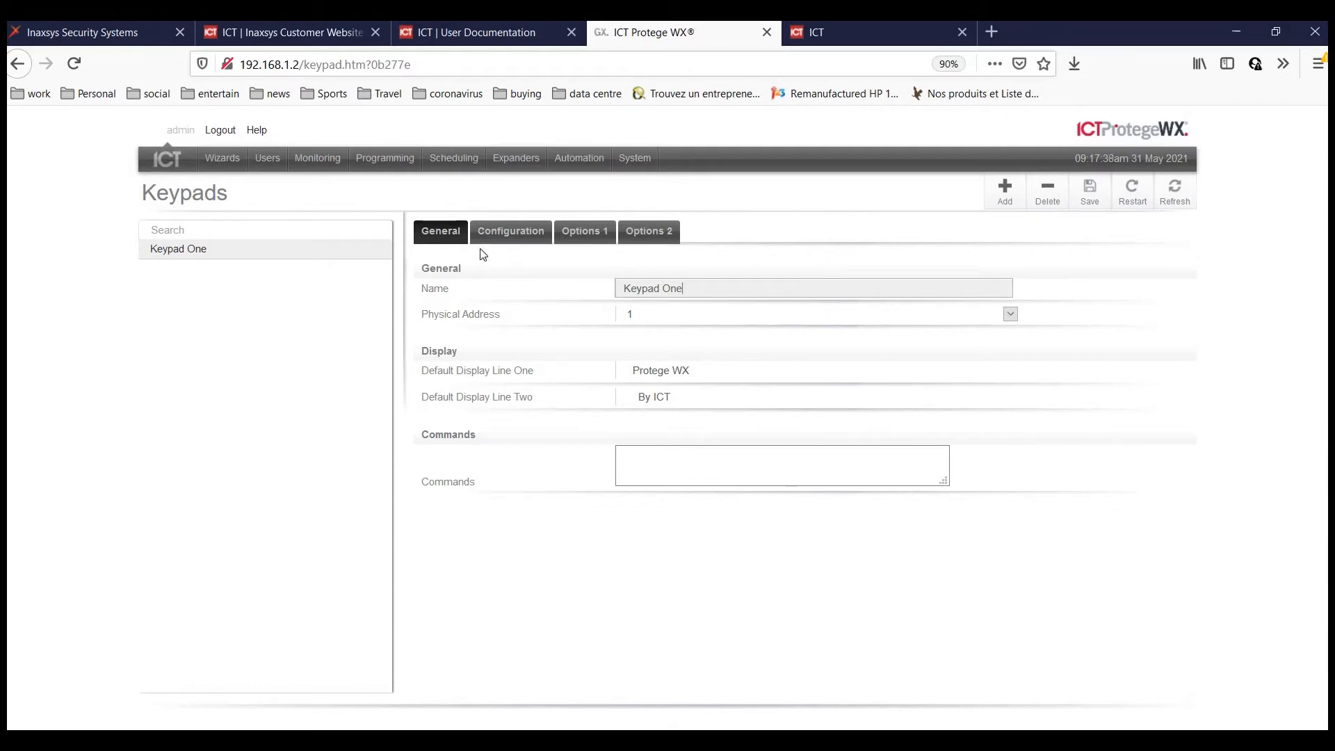
left_click(520, 238)
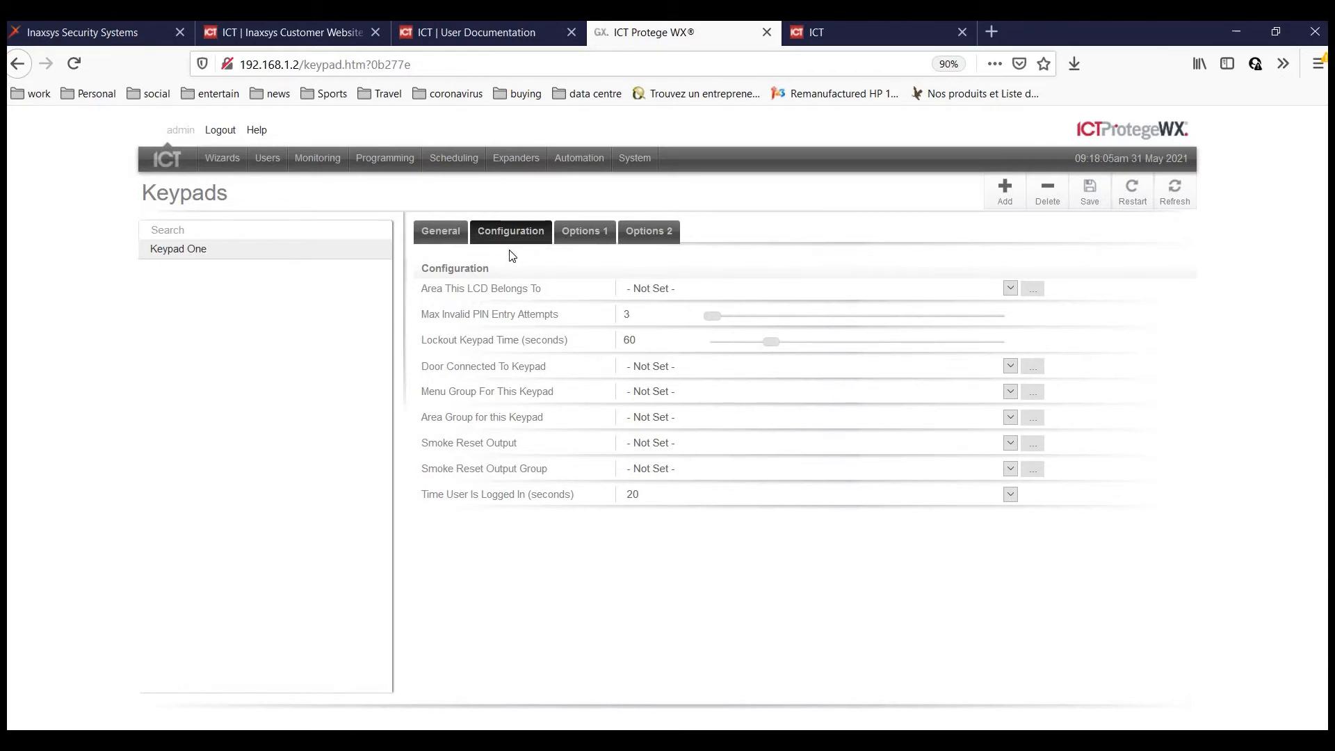
left_click(588, 238)
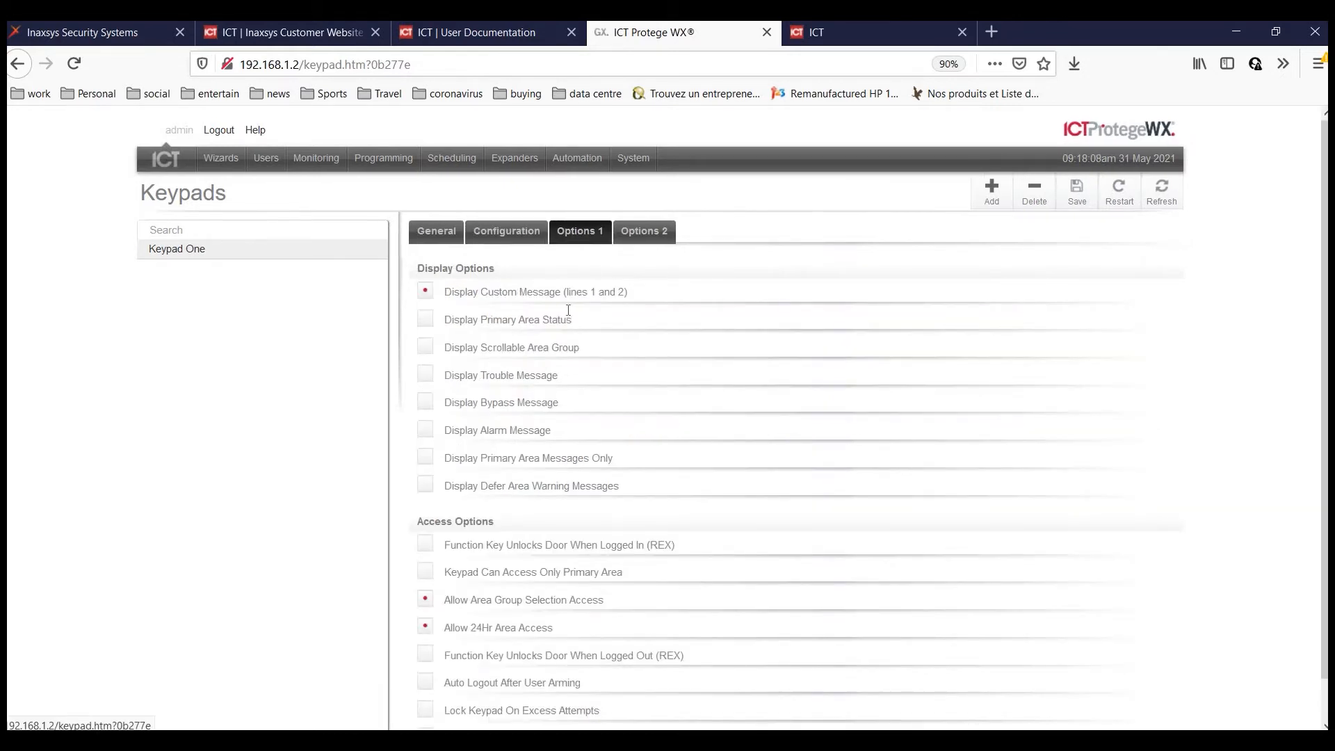
left_click(634, 236)
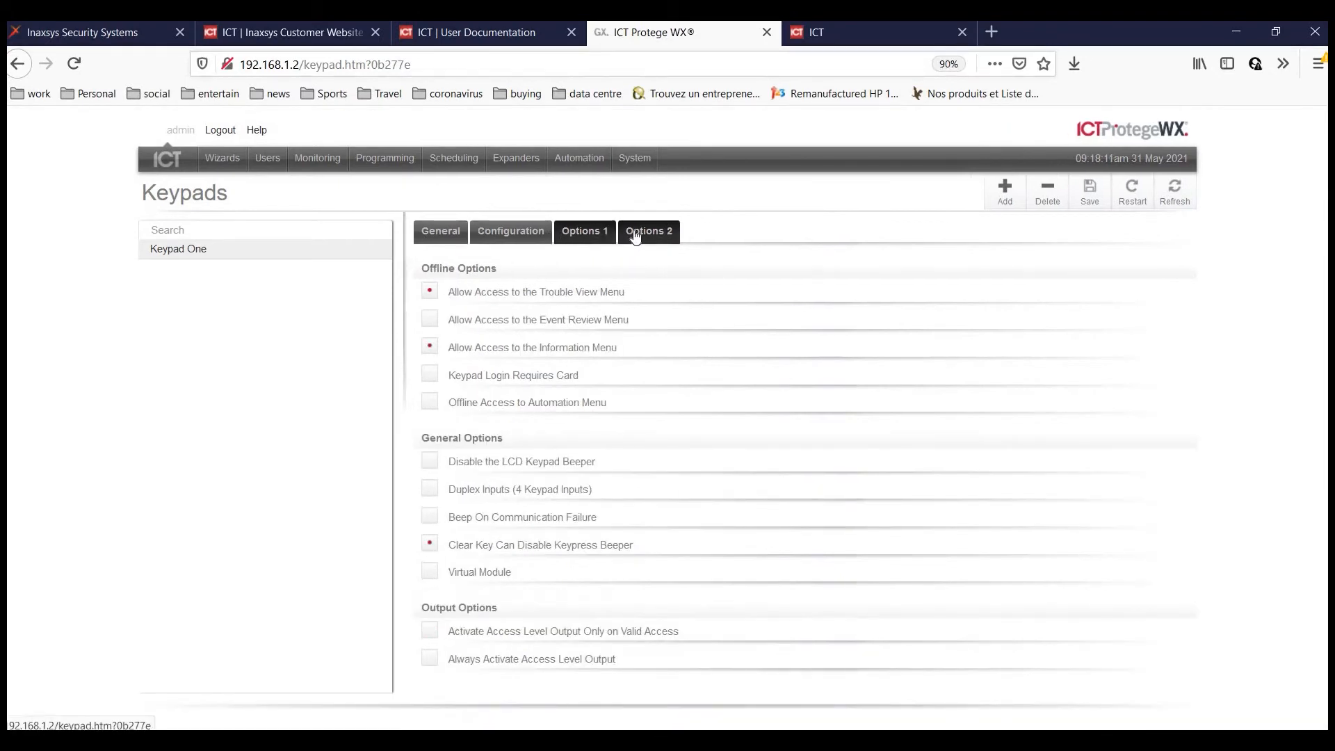
left_click(456, 239)
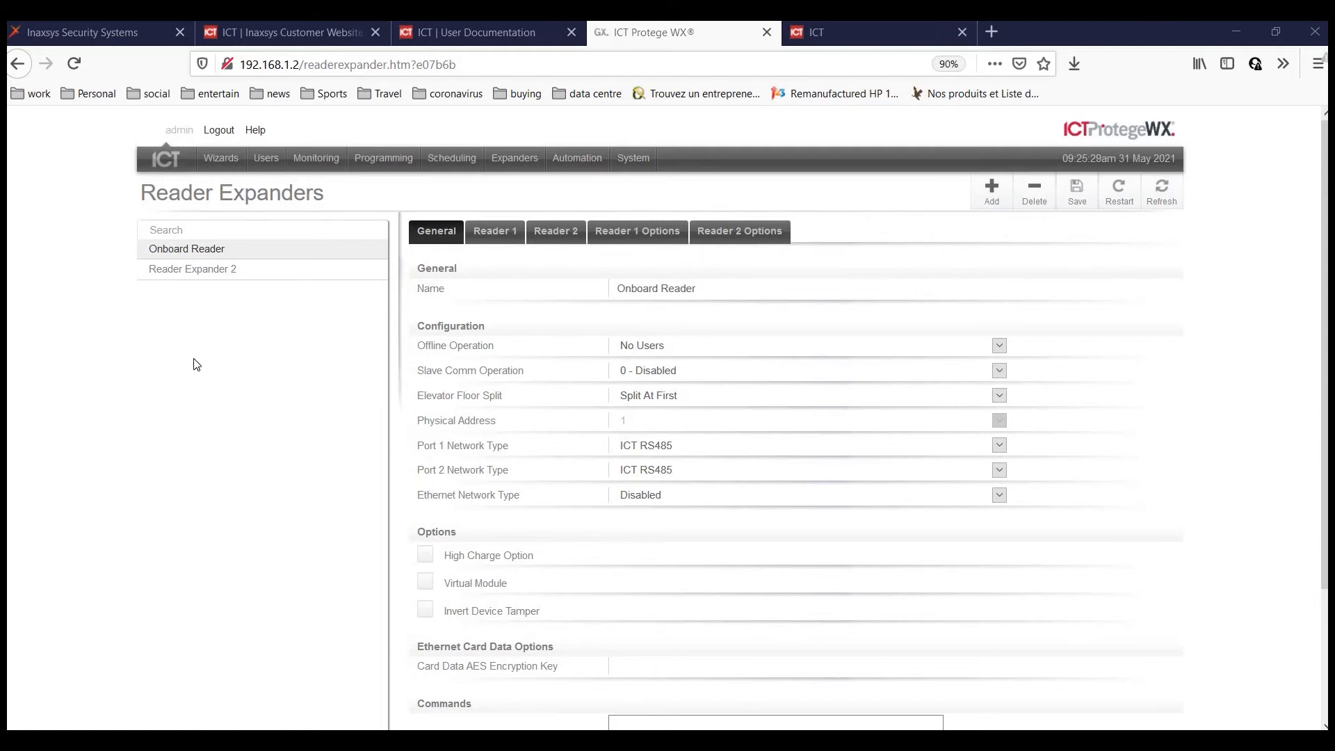
left_click(316, 161)
left_click(314, 184)
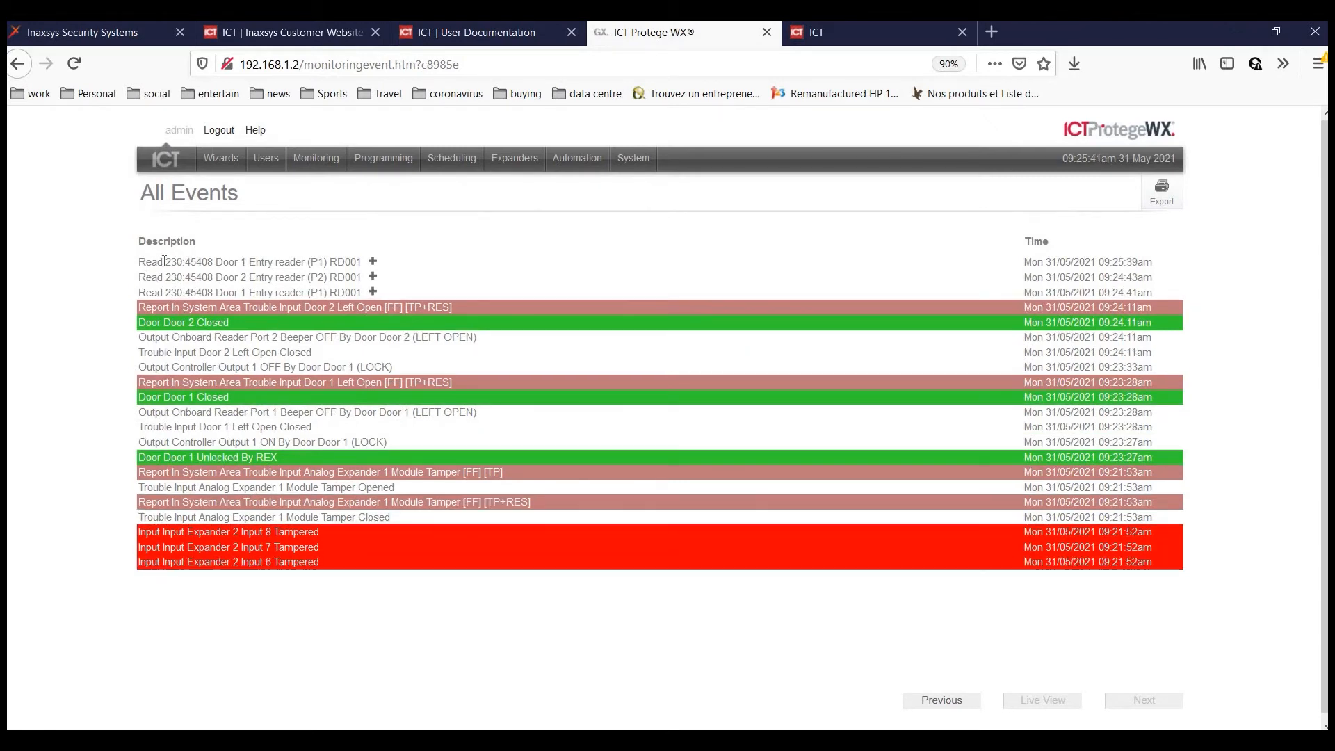
Assign the latest card read at Door 1 to the previously added existing user.
double_click(178, 262)
left_click(373, 263)
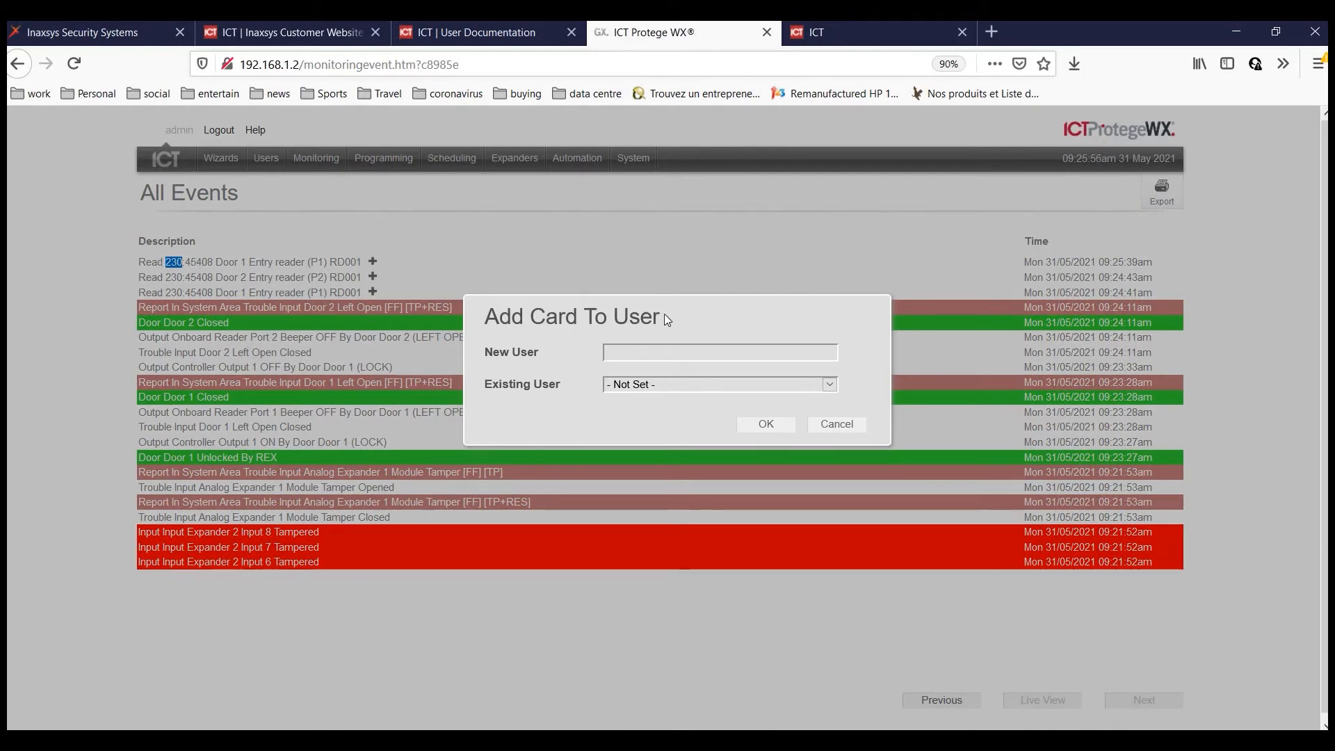
left_click(662, 385)
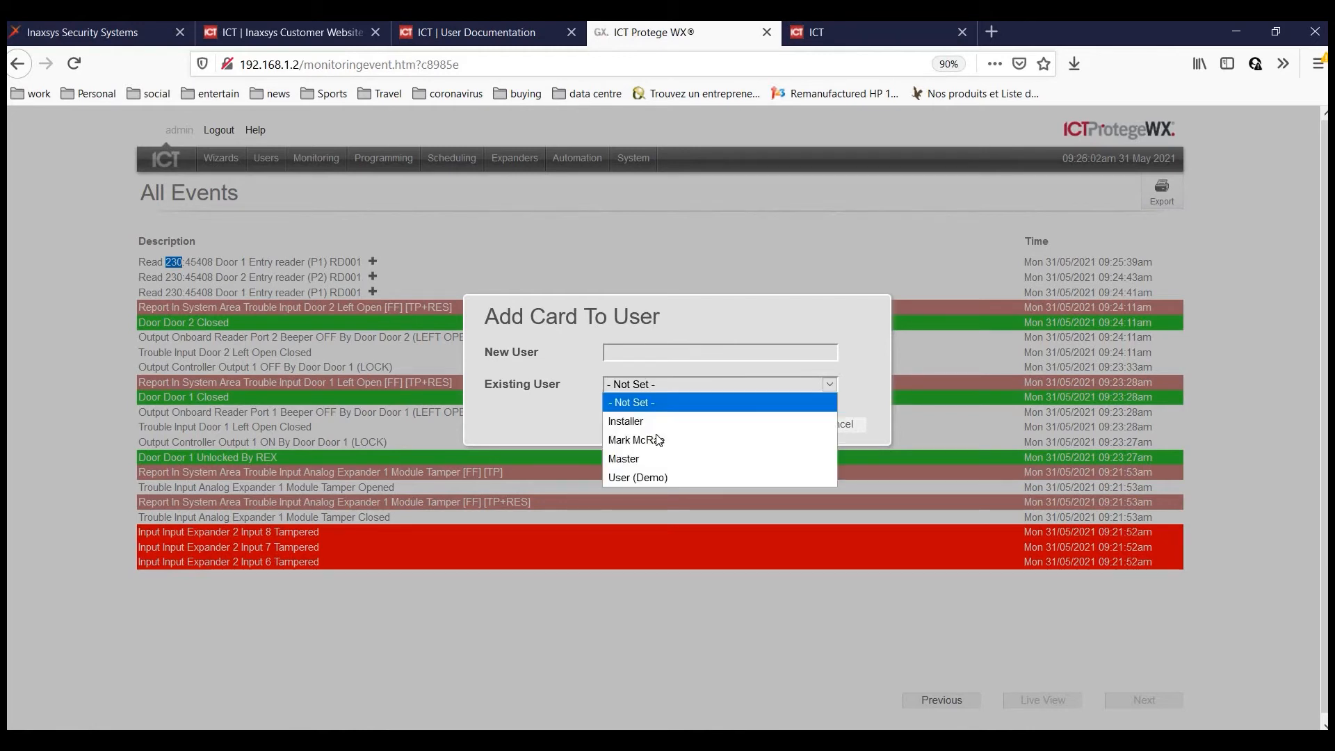
left_click(769, 438)
left_click(740, 427)
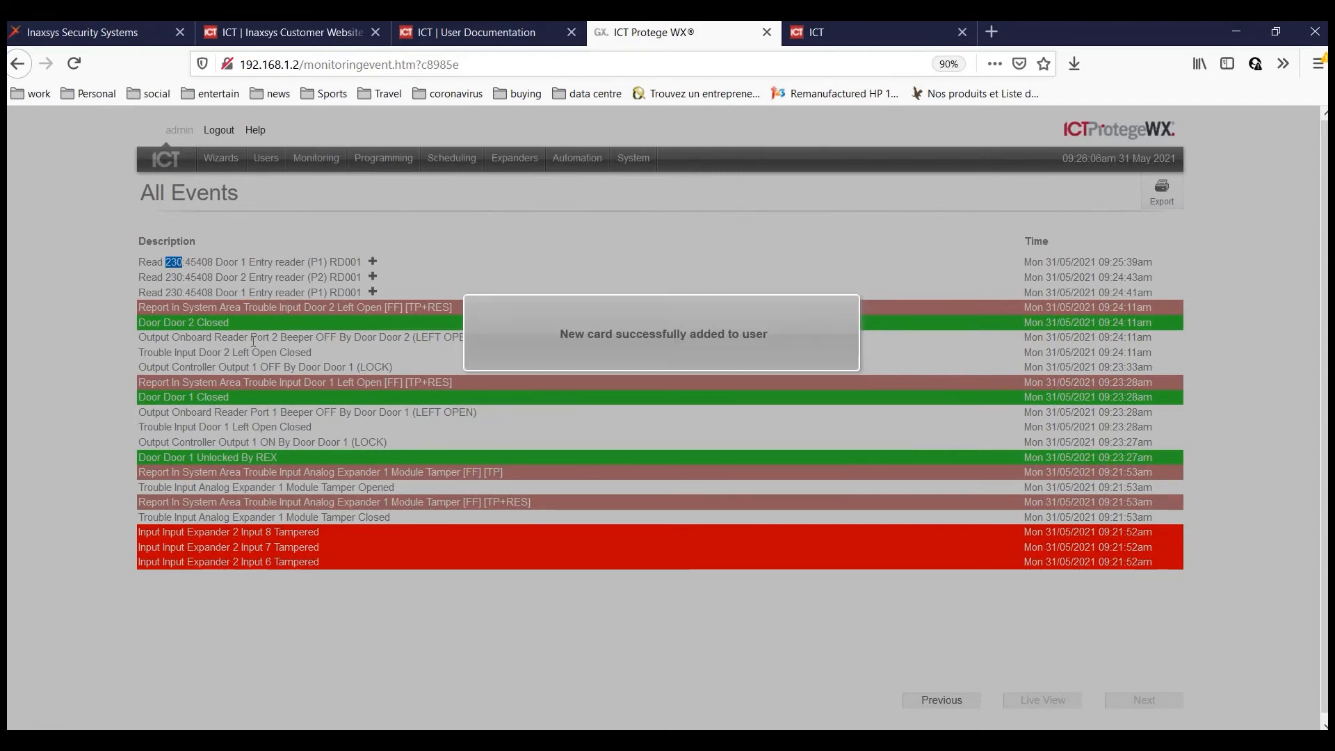
Check the user's details and assigned cards, then open the Access Levels list.
mouse_move(265, 157)
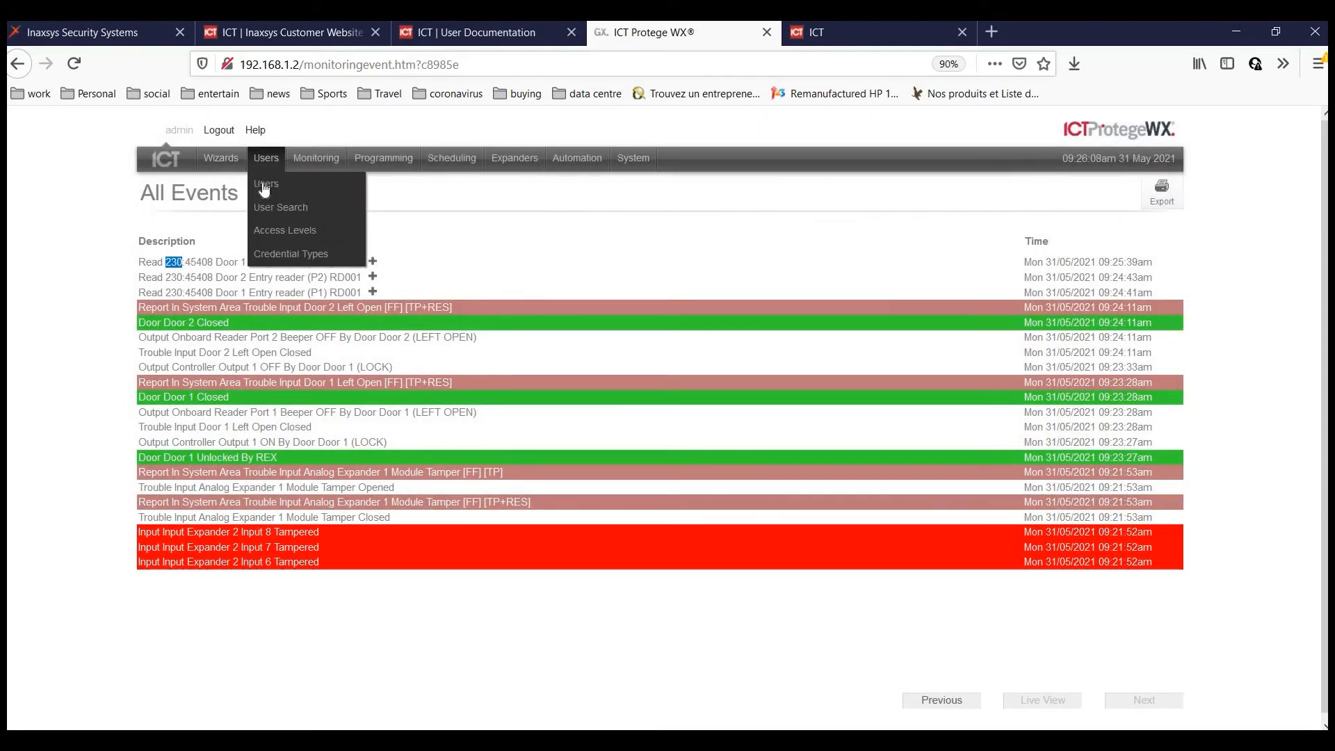
left_click(264, 185)
left_click(188, 311)
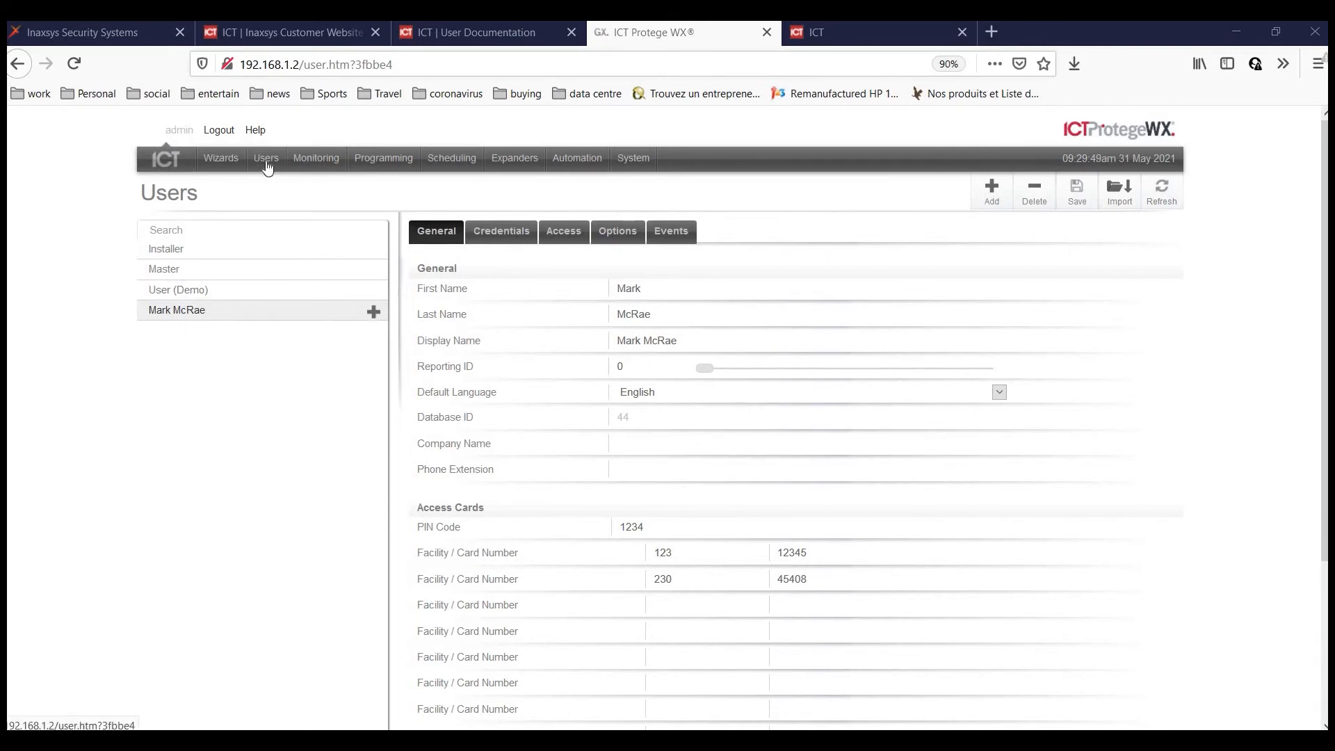
mouse_move(266, 158)
left_click(285, 230)
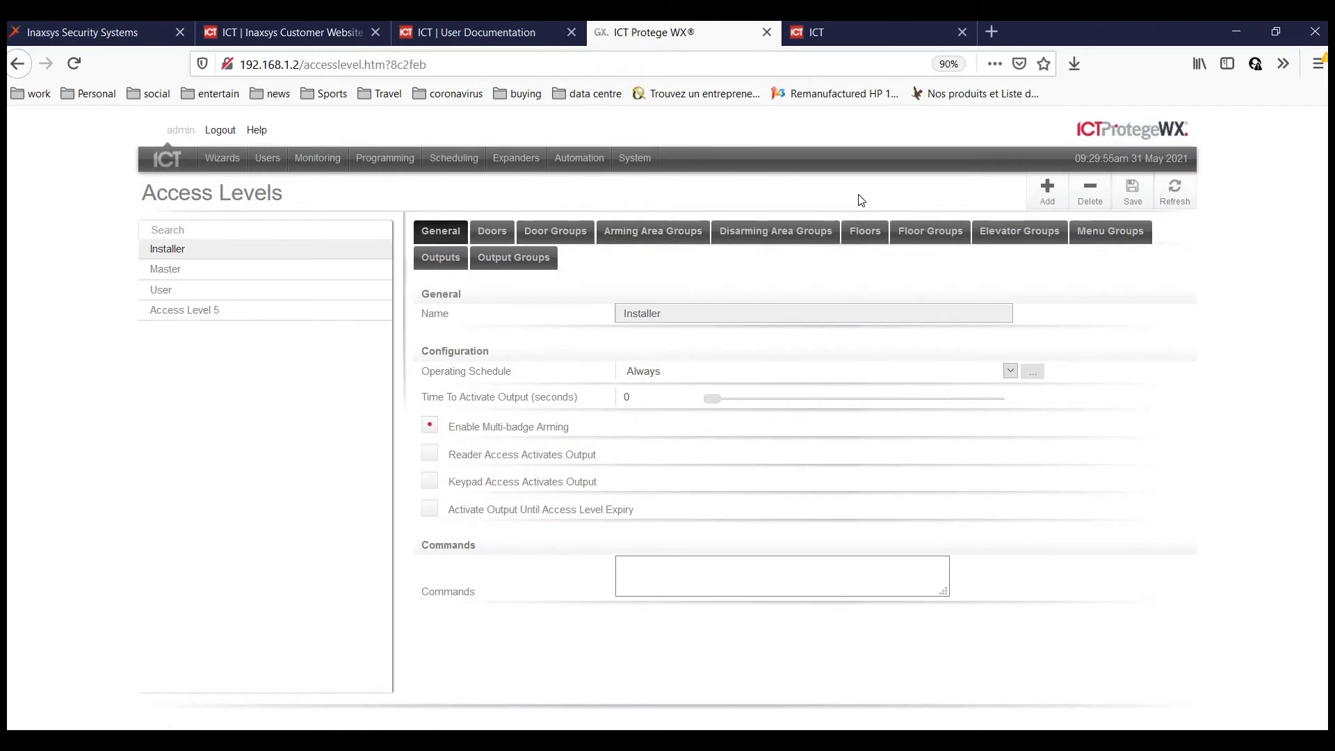
Create and save a new access level named Test Users.
left_click(1009, 240)
left_click(1131, 237)
left_click(1047, 189)
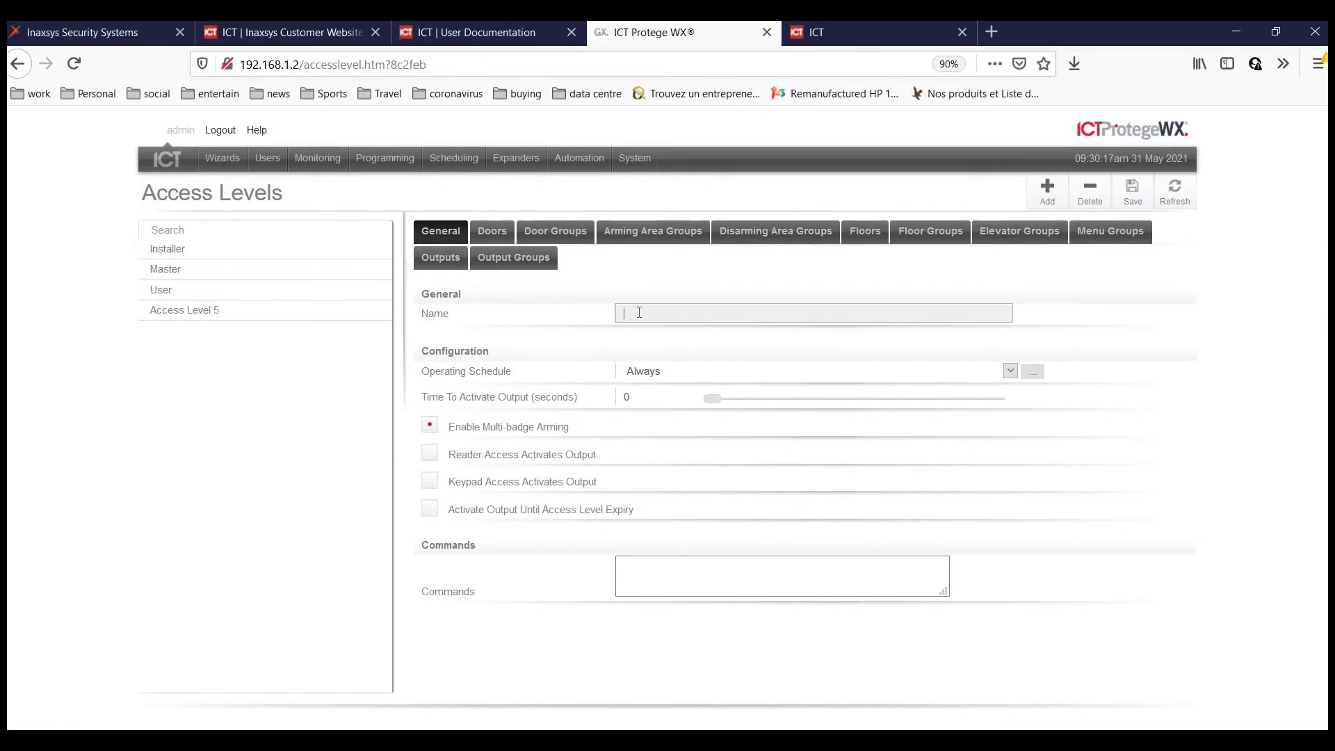
type("Tes")
left_click(1133, 191)
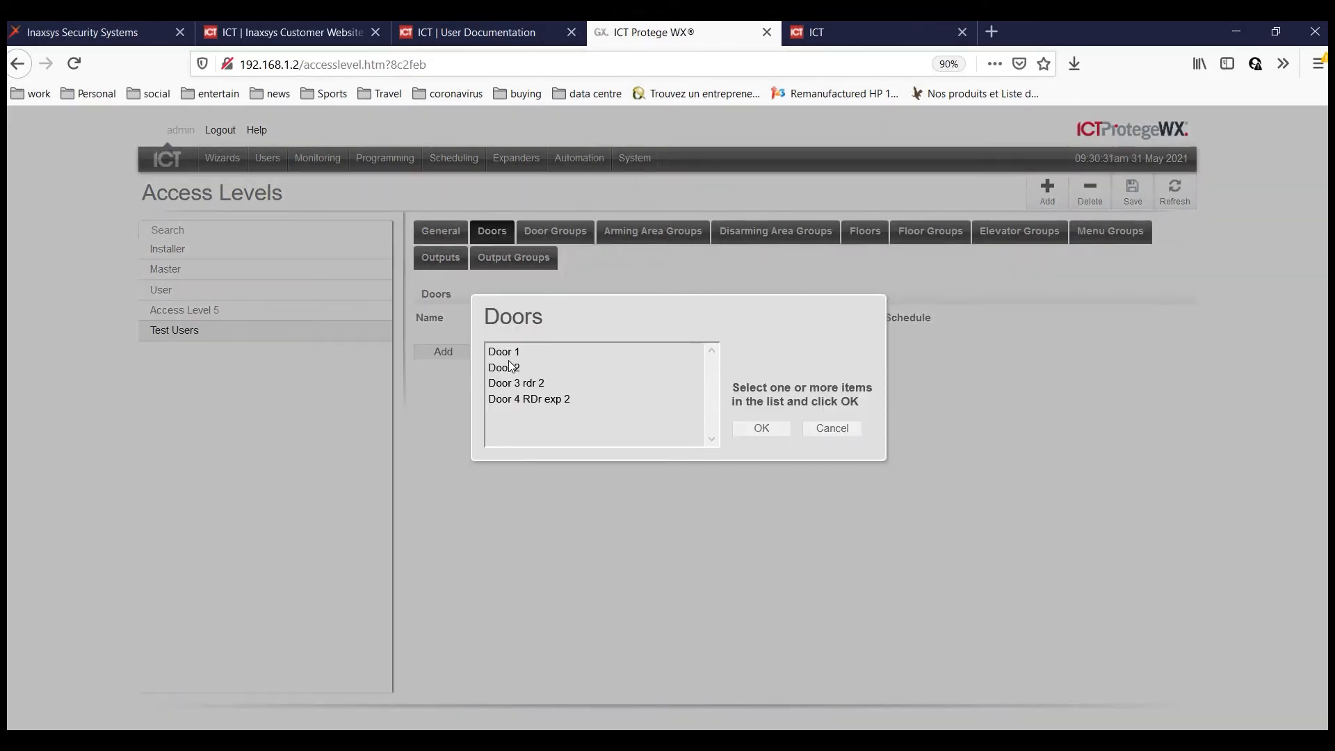
Add Doors 1 to 4 to the Test Users access level.
left_click(509, 360)
left_click(513, 399, "ctrl")
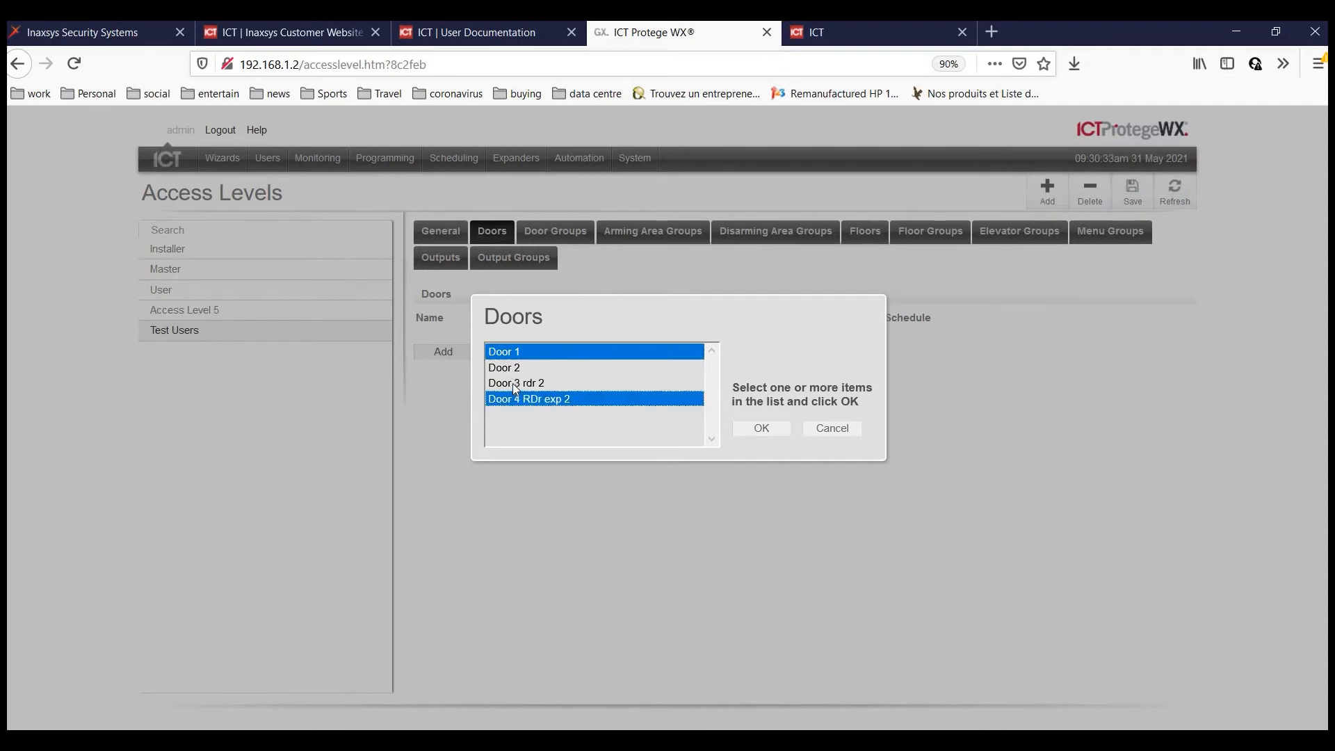
left_click(513, 369, "ctrl")
left_click(519, 383, "ctrl")
left_click(762, 428)
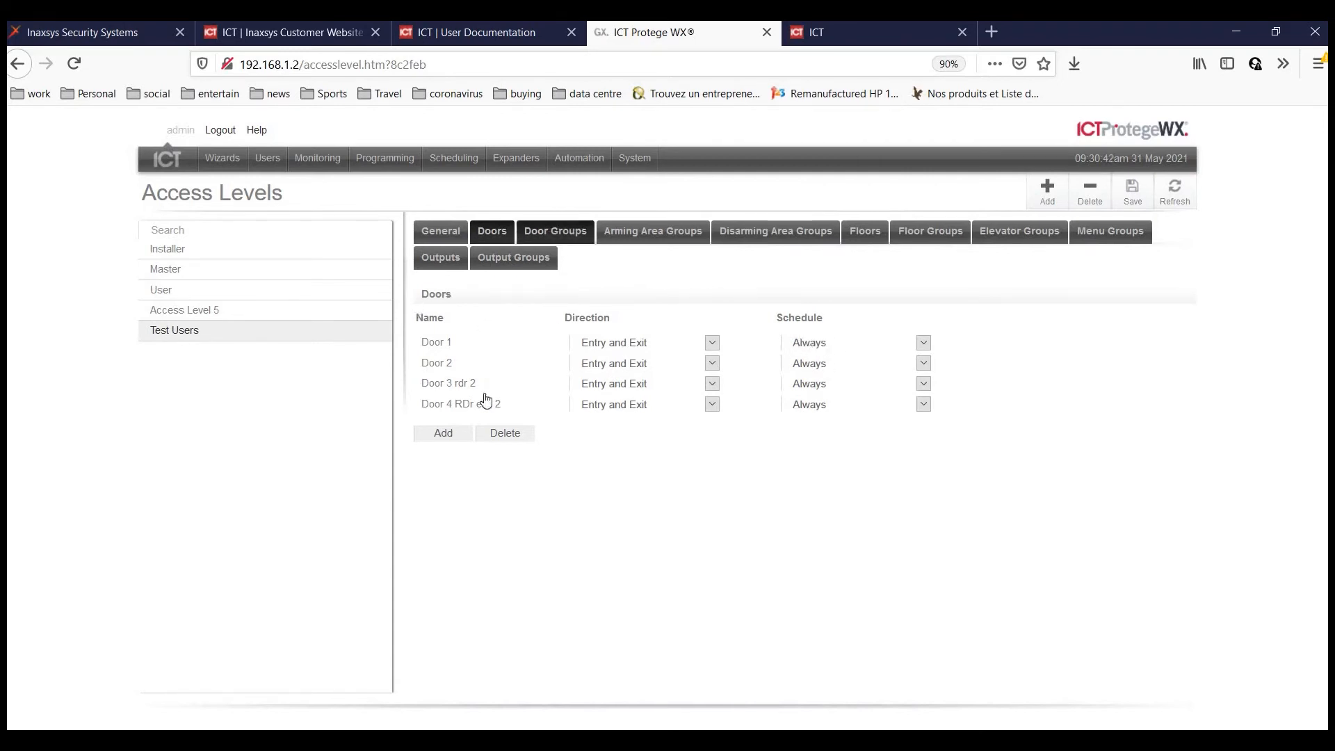
Review the Test Users doors and its door, area, floor and elevator group tabs.
left_click(564, 239)
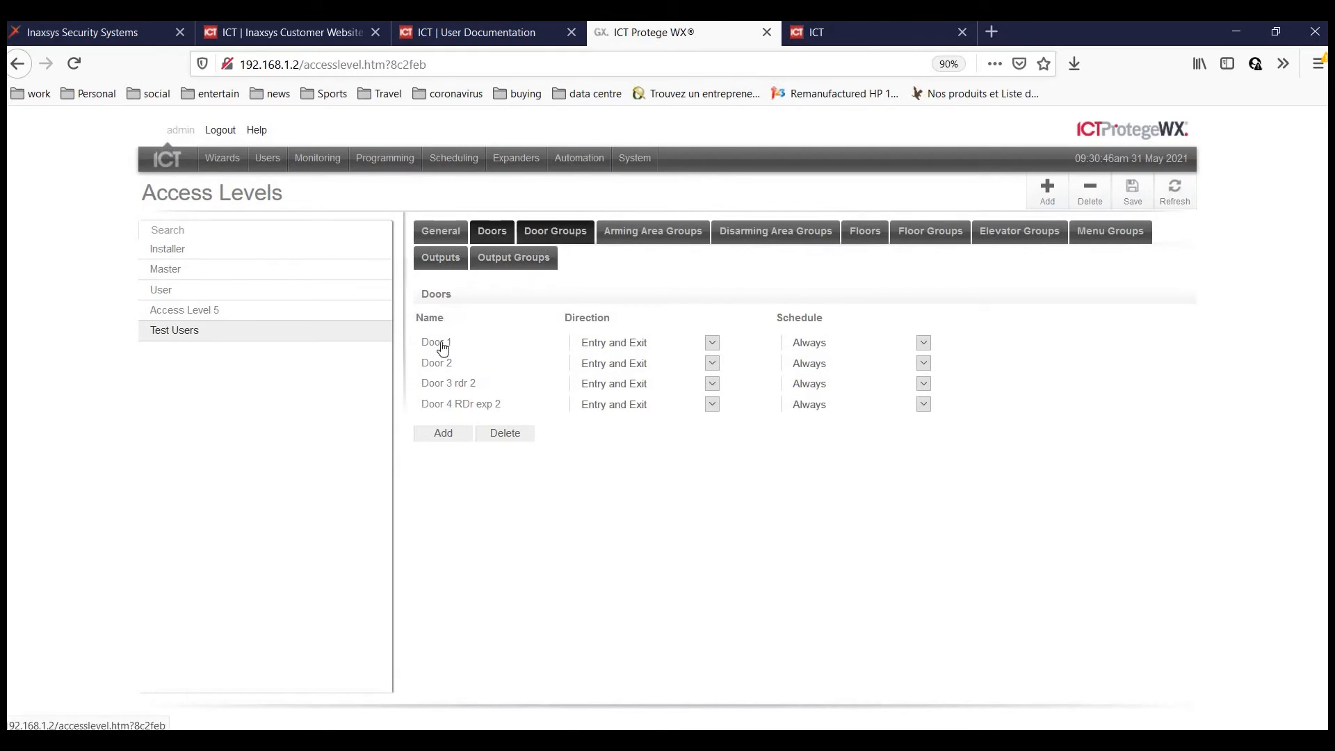
left_click(563, 232)
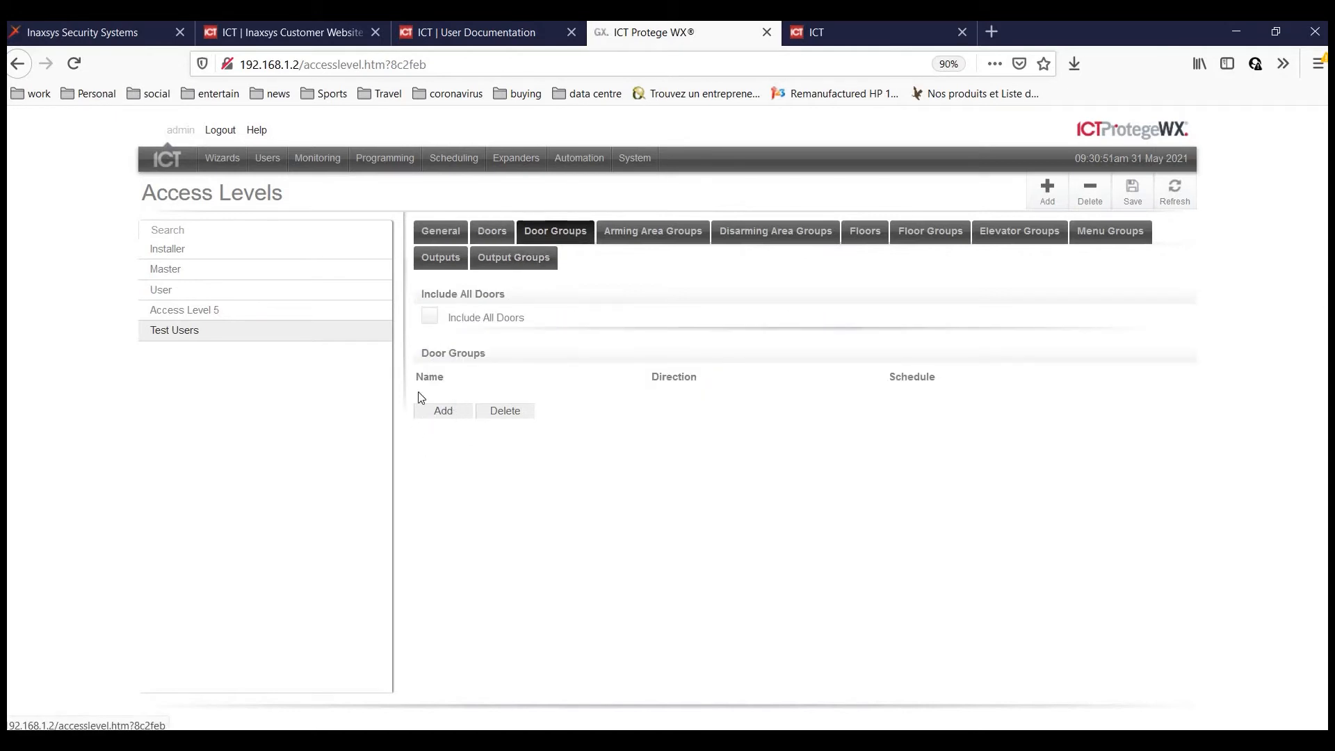
left_click(494, 235)
left_click(429, 315)
left_click(667, 239)
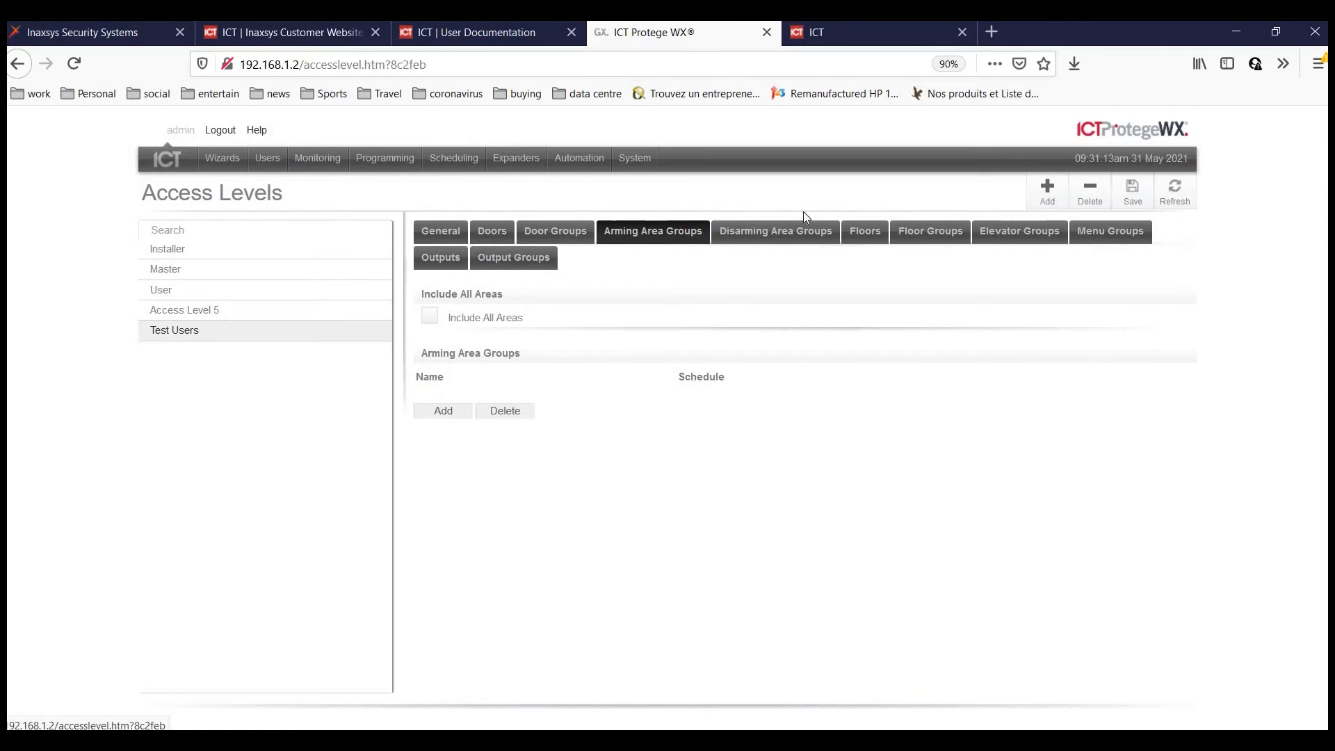
left_click(779, 238)
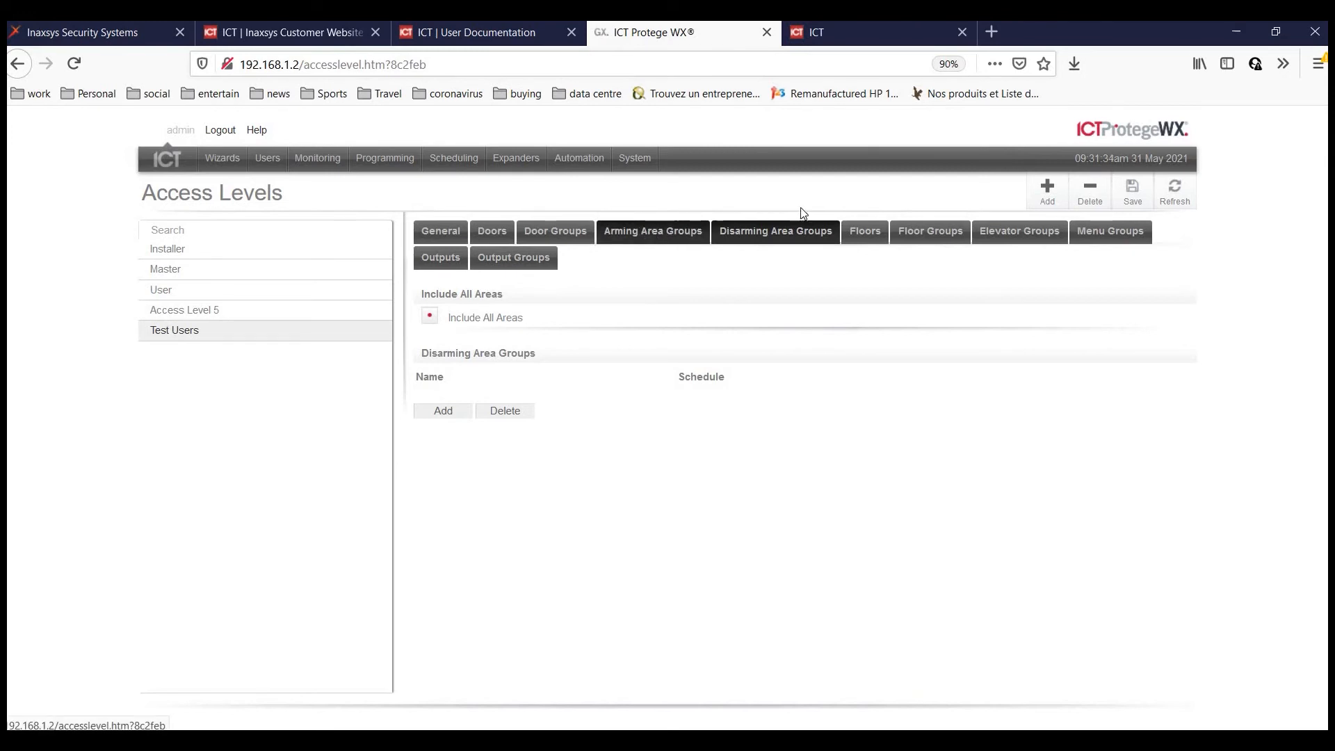
left_click(950, 238)
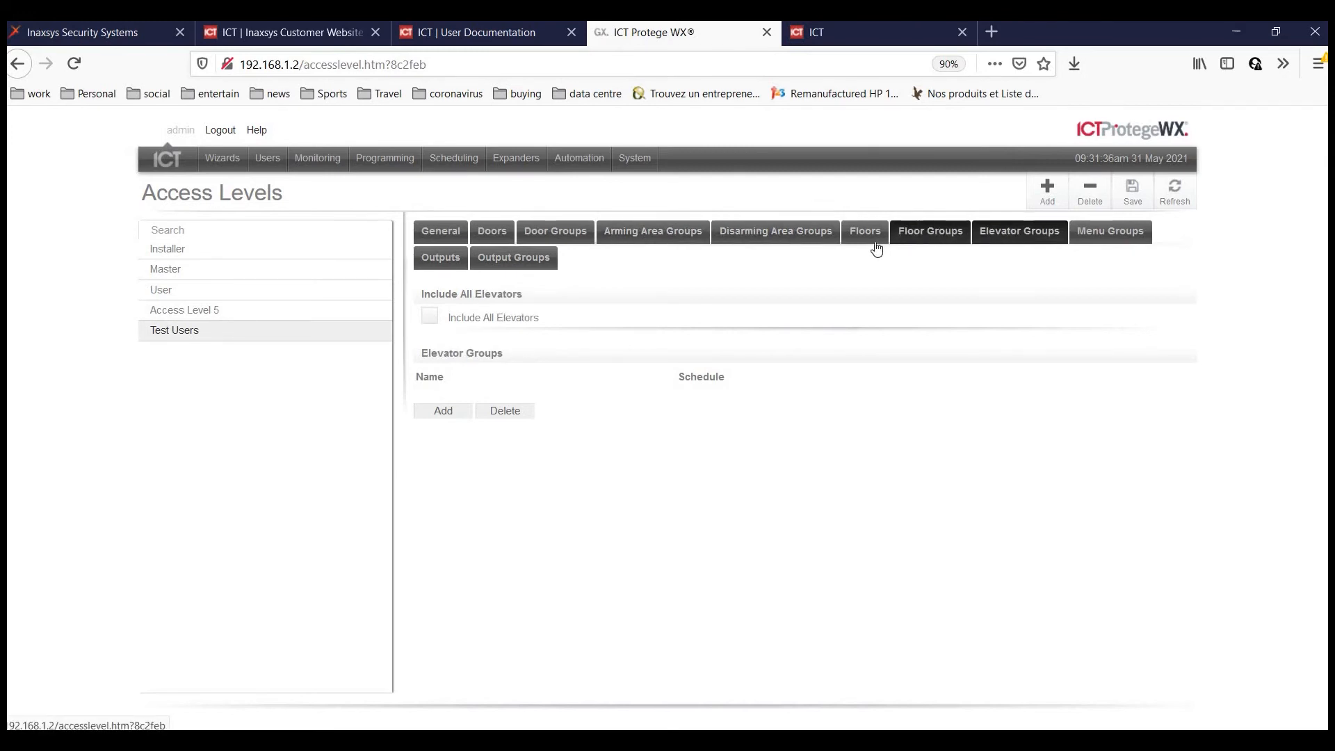
left_click(871, 232)
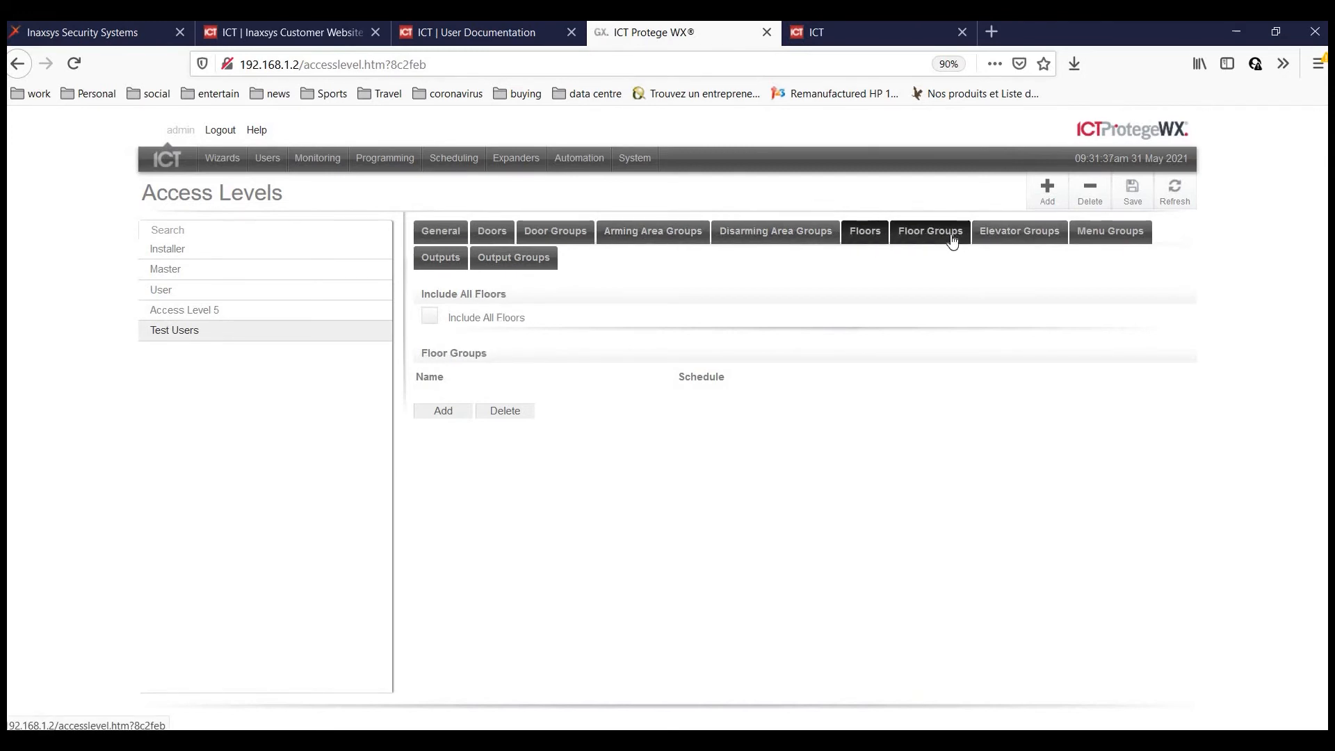
left_click(1034, 238)
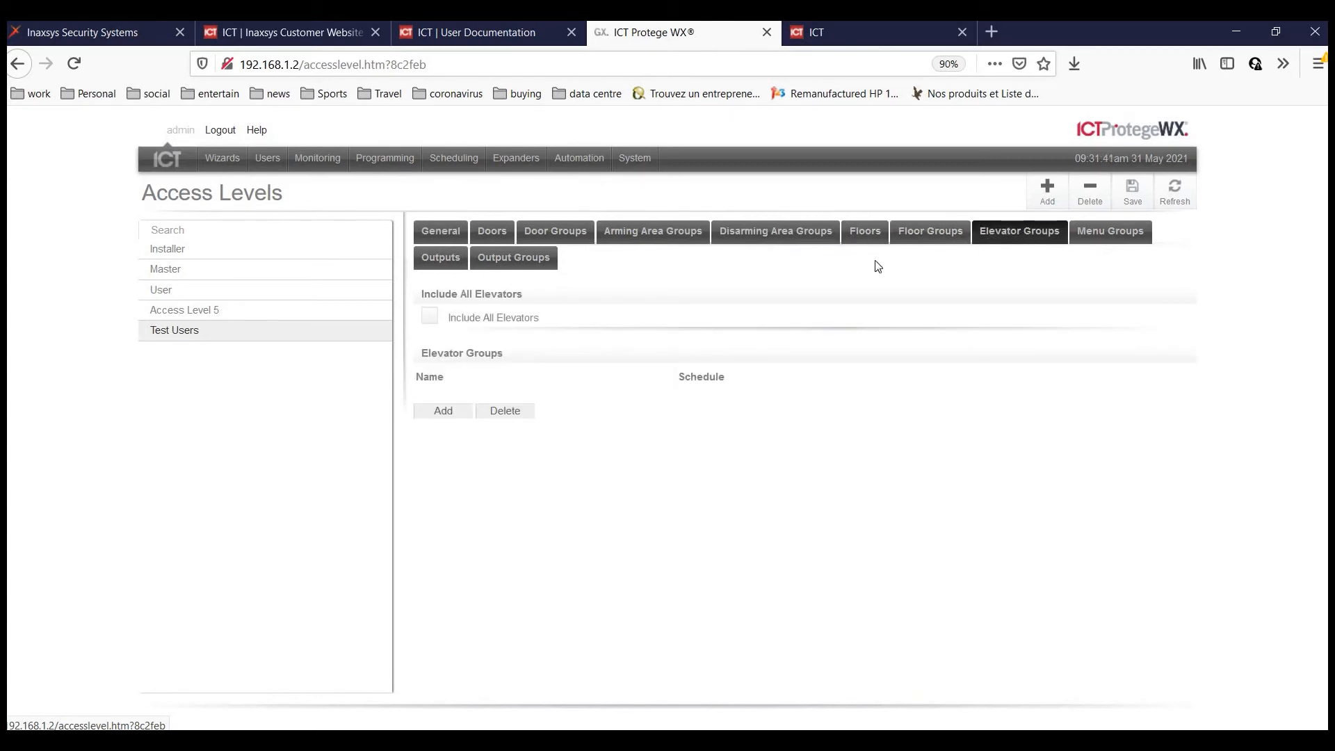
Add the All Menus menu group to Test Users and save it.
left_click(1105, 240)
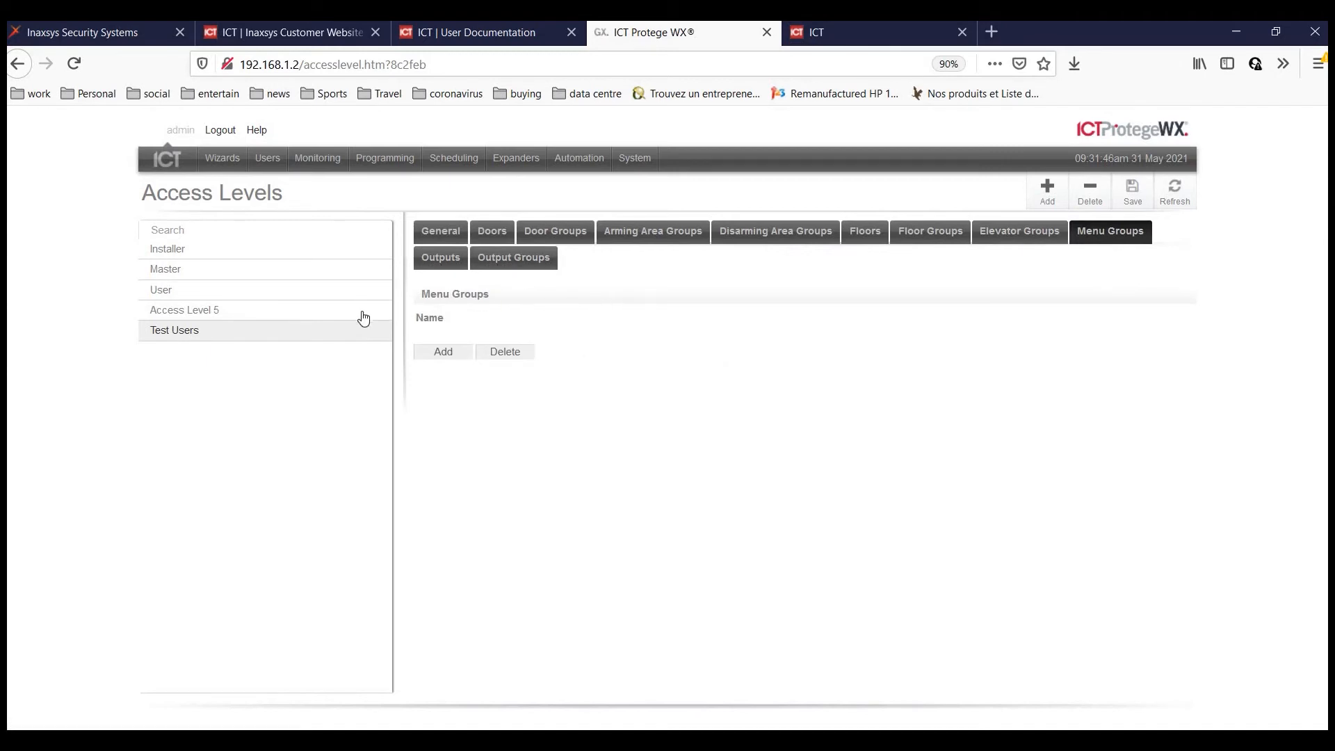
left_click(443, 351)
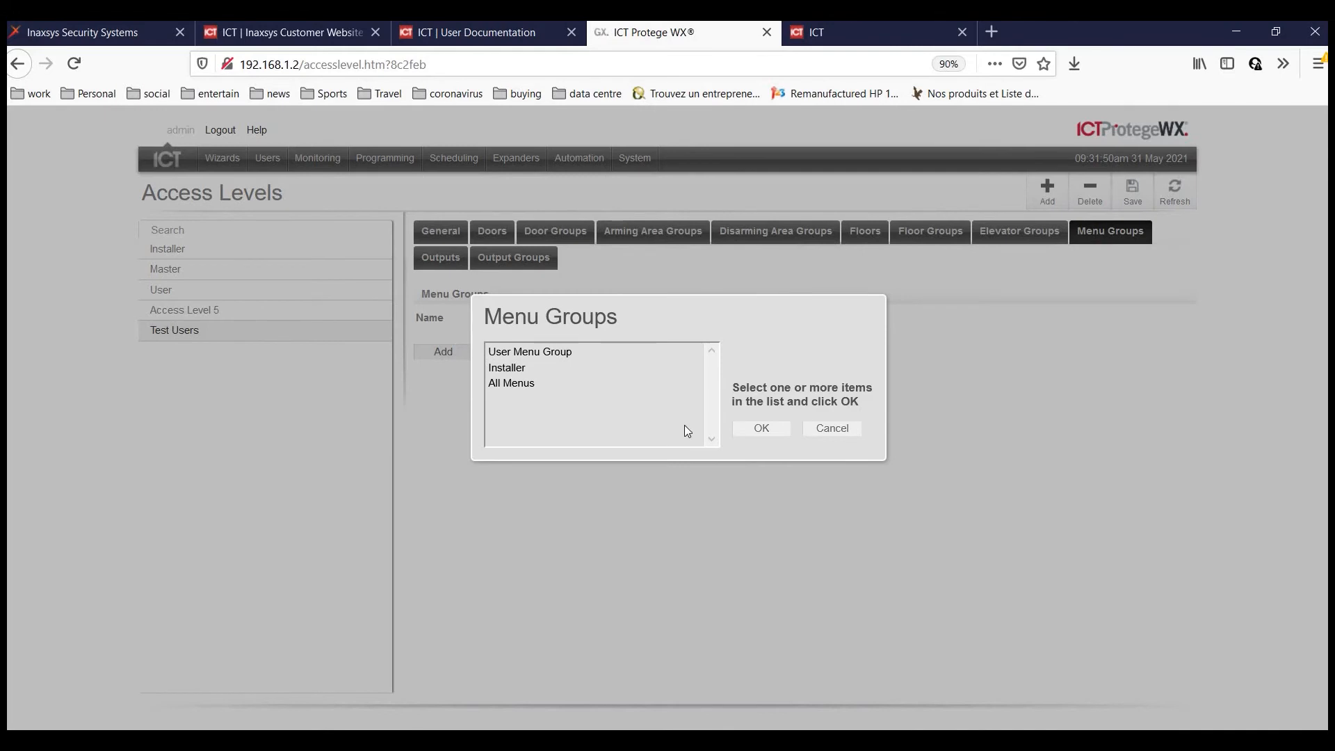
left_click(528, 384)
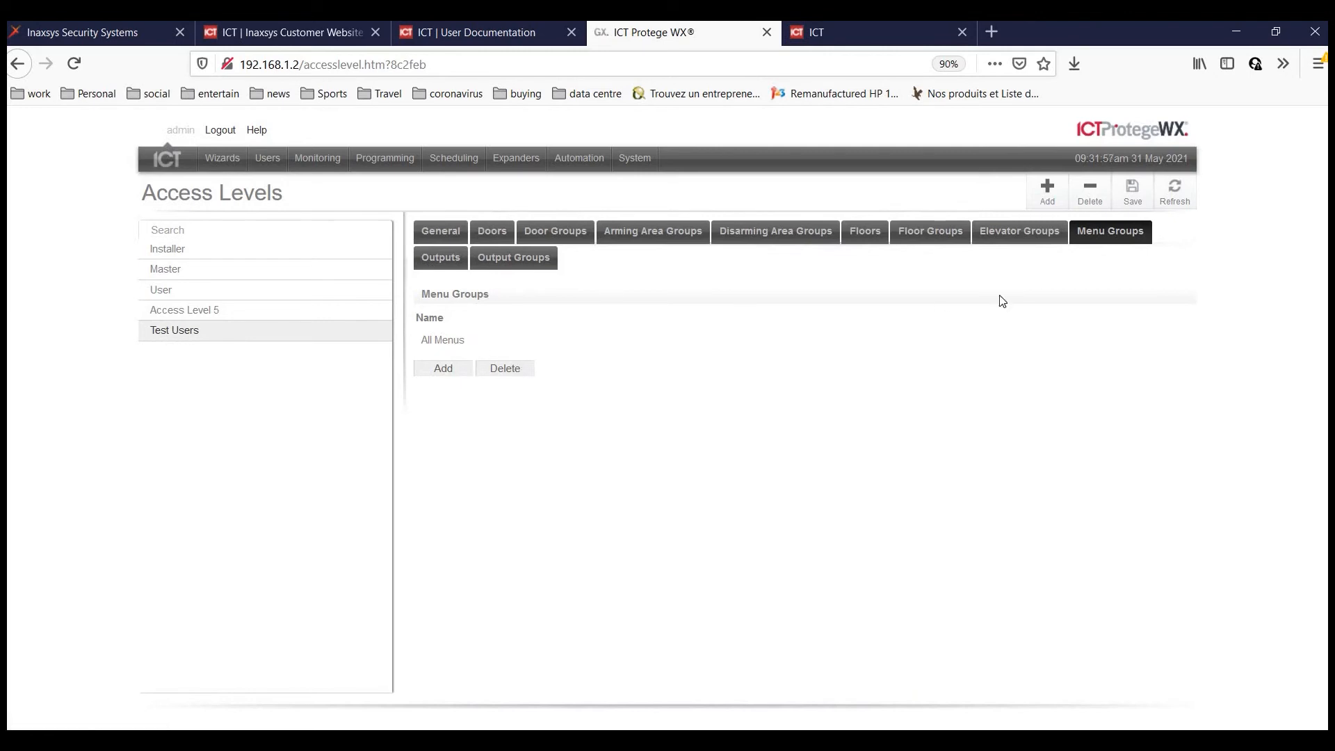
left_click(1133, 192)
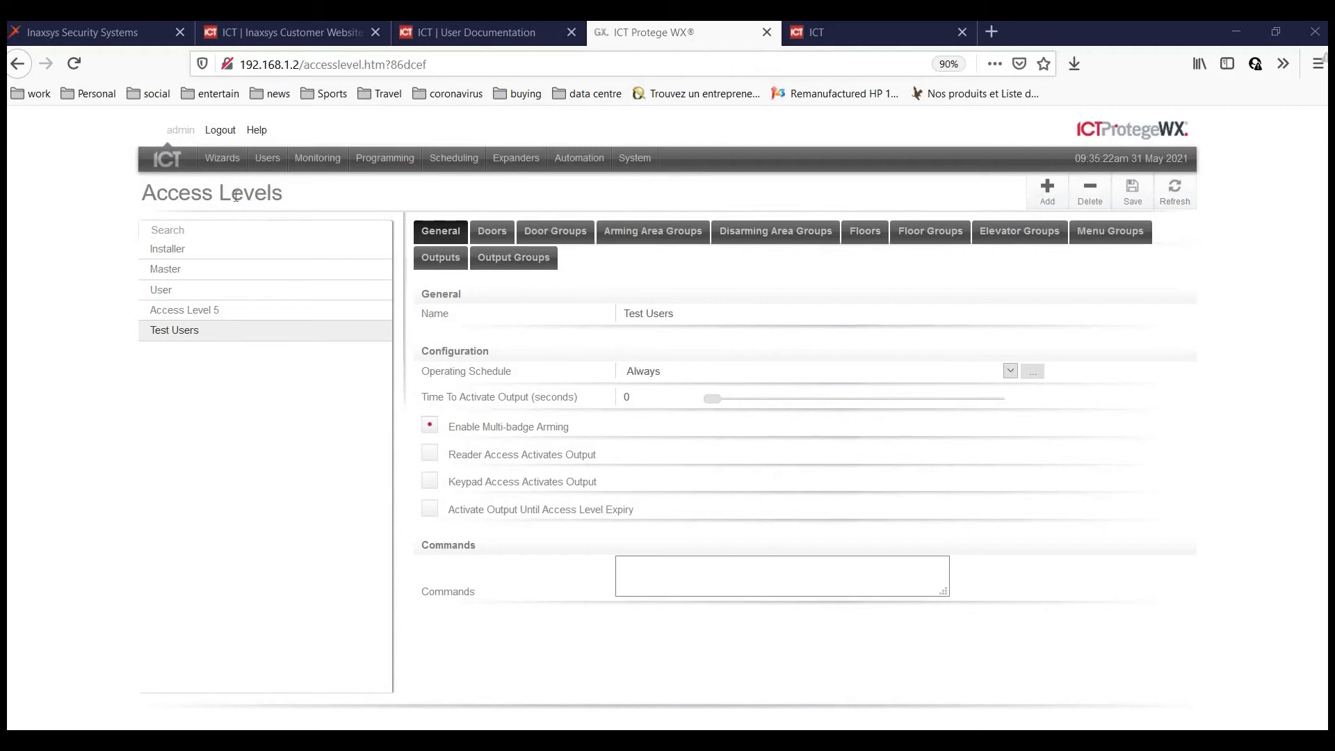
Remove Access Level 5 from the user's access levels.
left_click(268, 163)
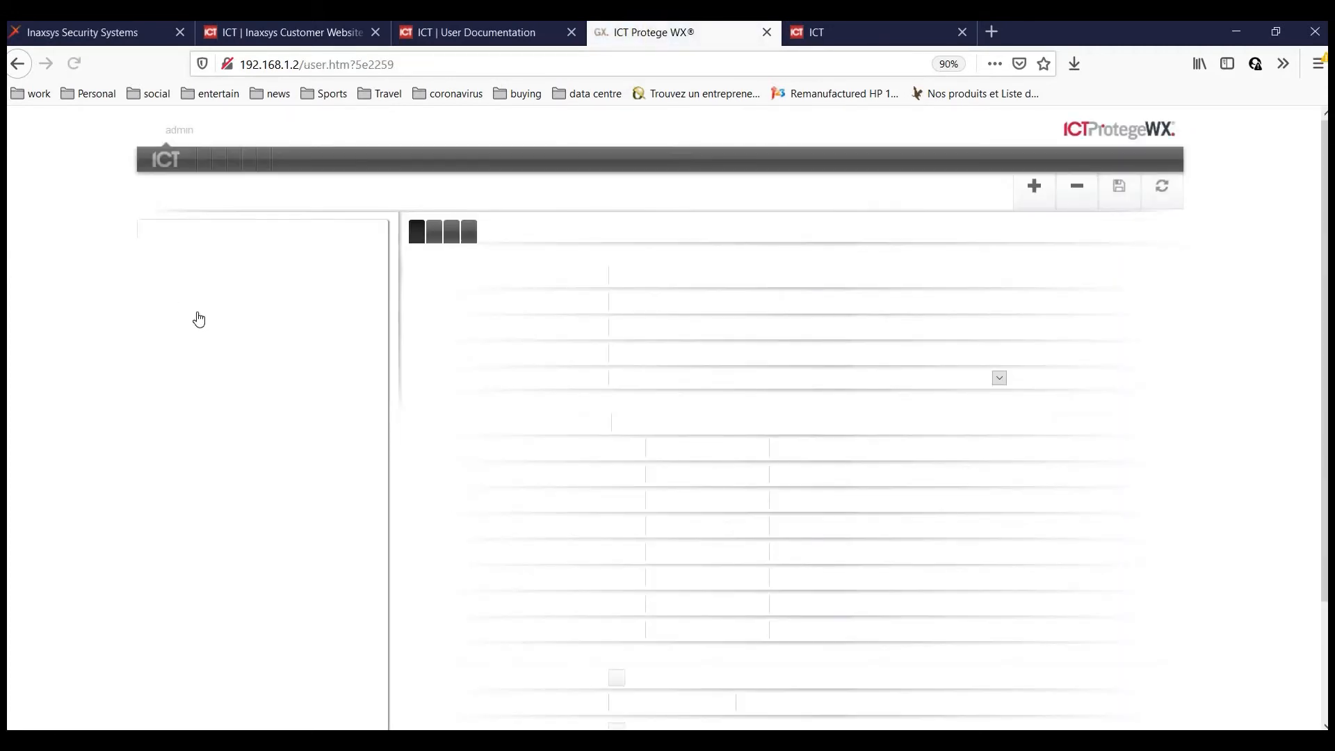
left_click(341, 311)
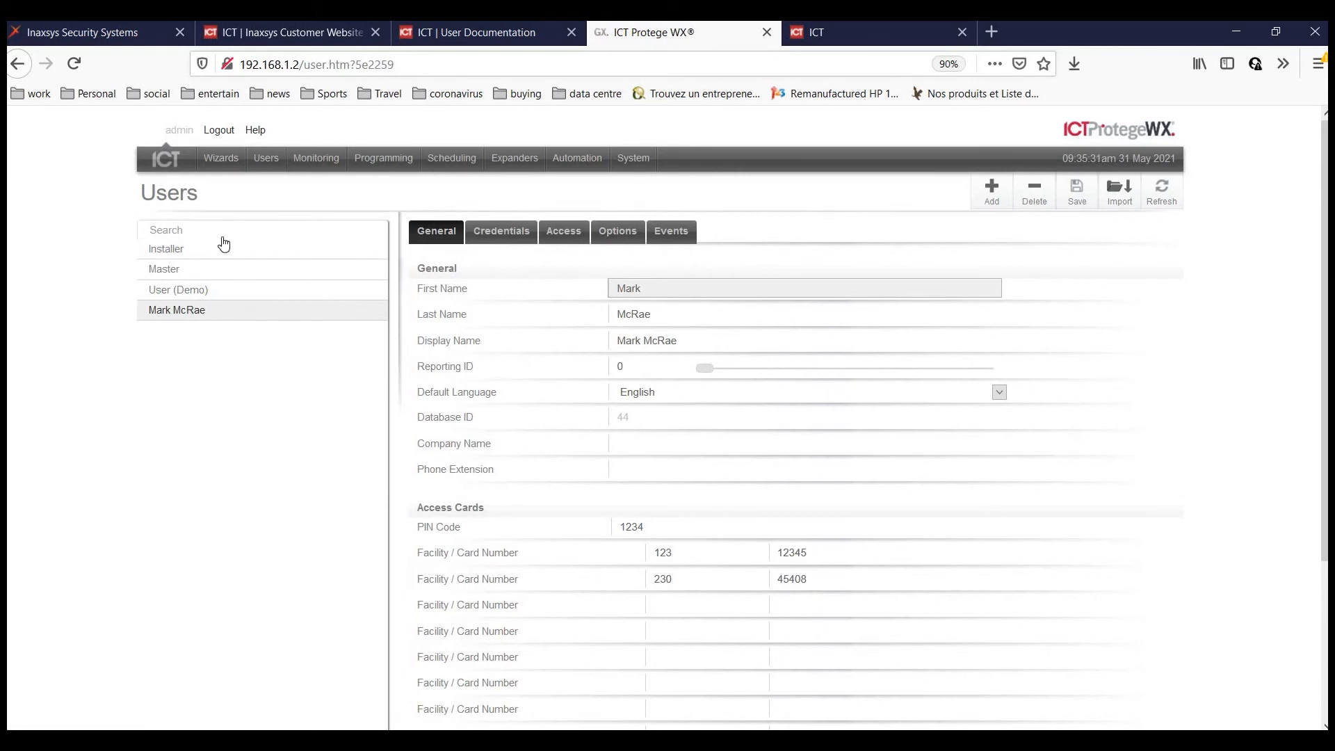
left_click(568, 237)
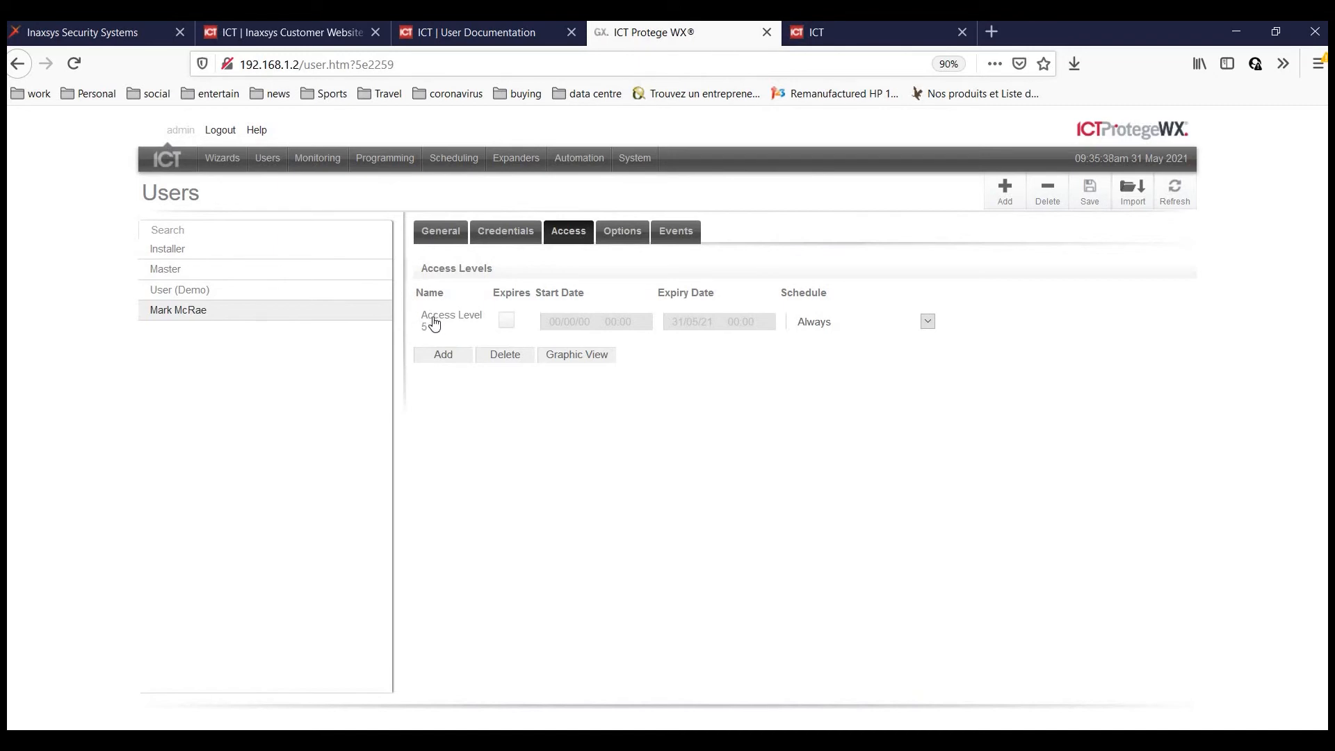
left_click(434, 318)
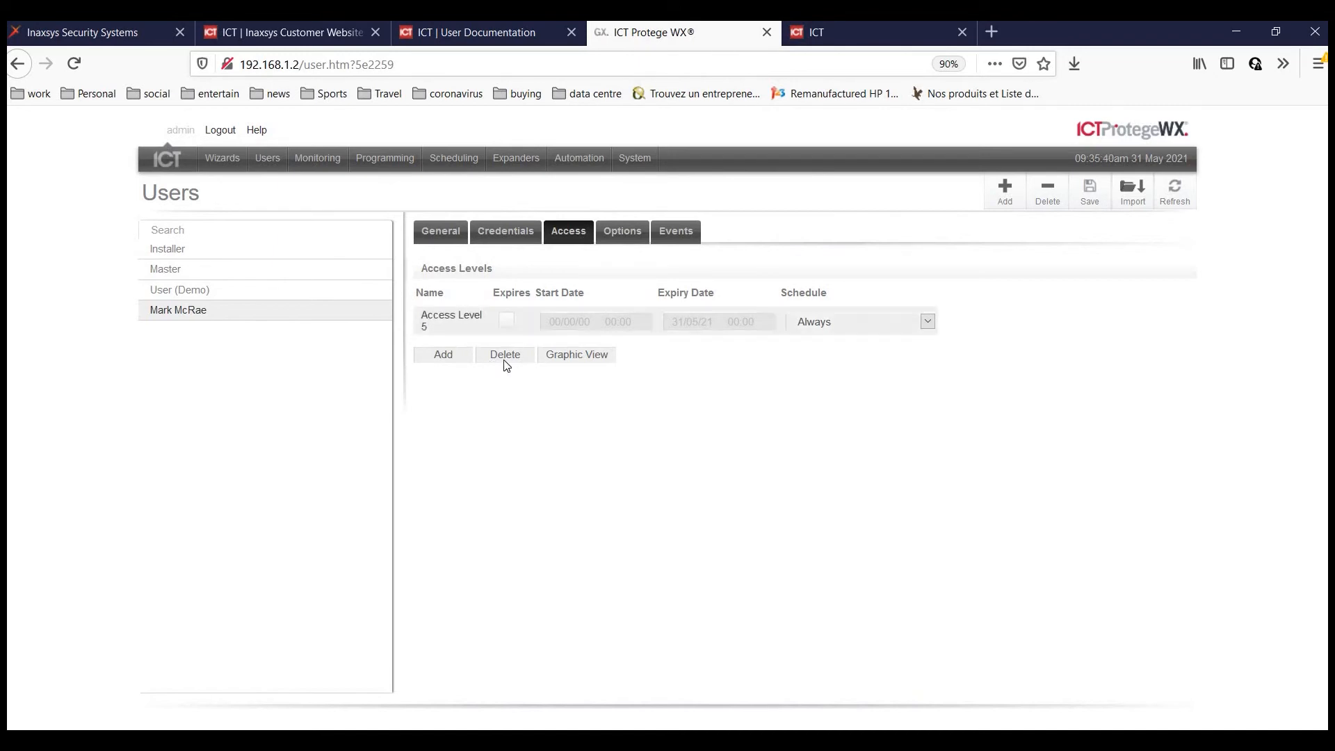
left_click(506, 355)
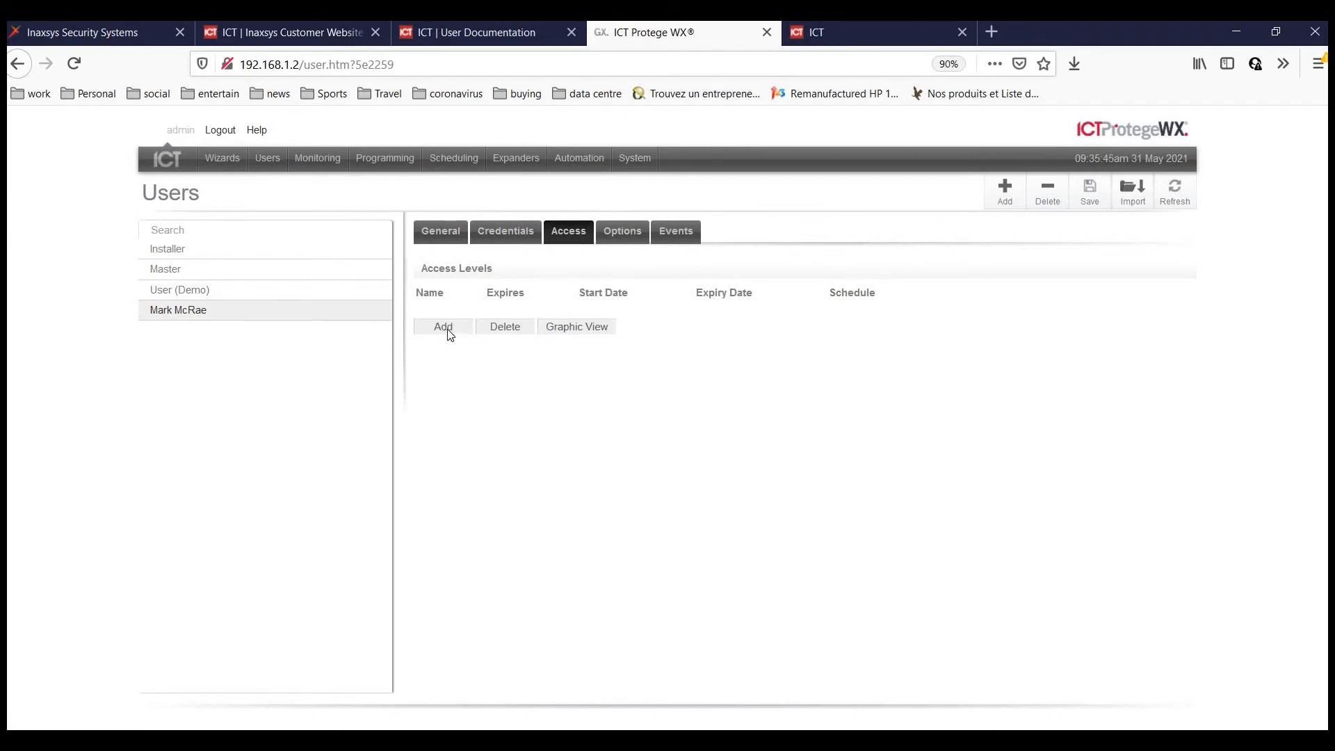
Give the user the Test Users access level and save, acknowledging the Reporting ID notice.
left_click(452, 338)
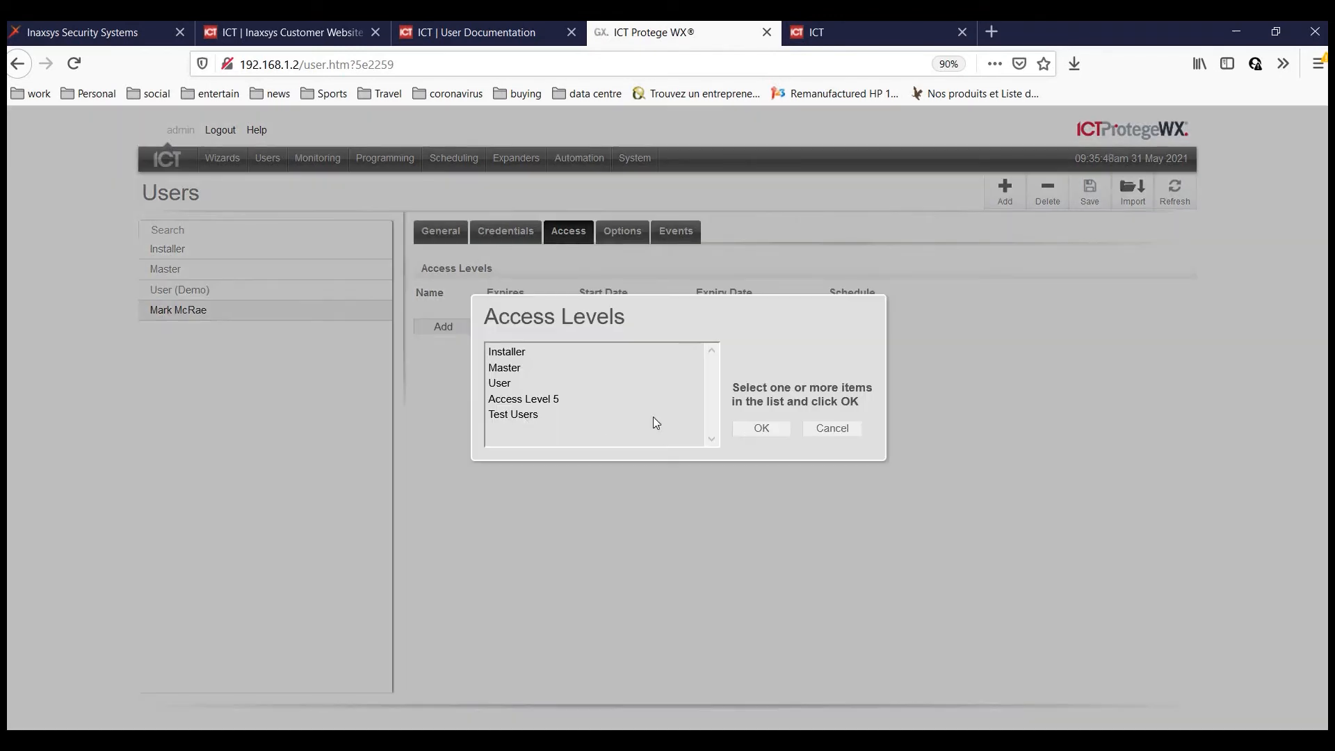
left_click(597, 416)
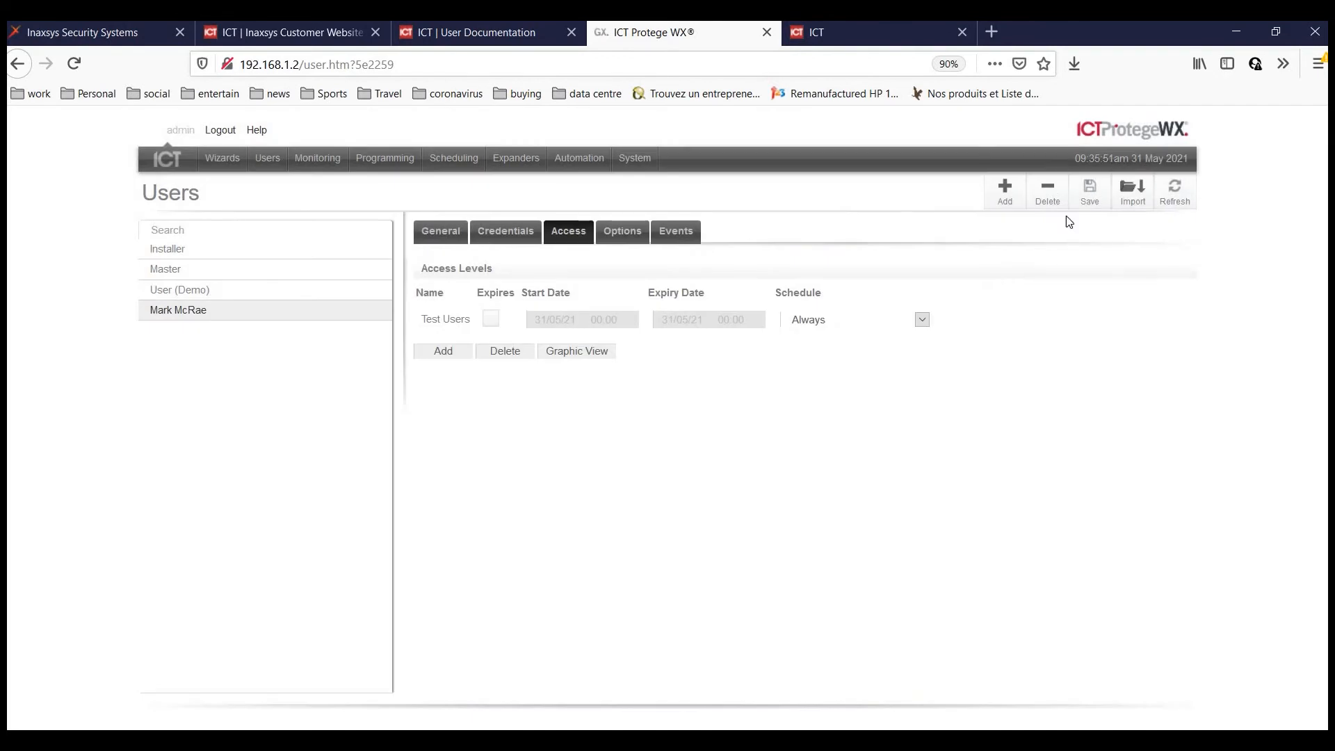
left_click(1082, 203)
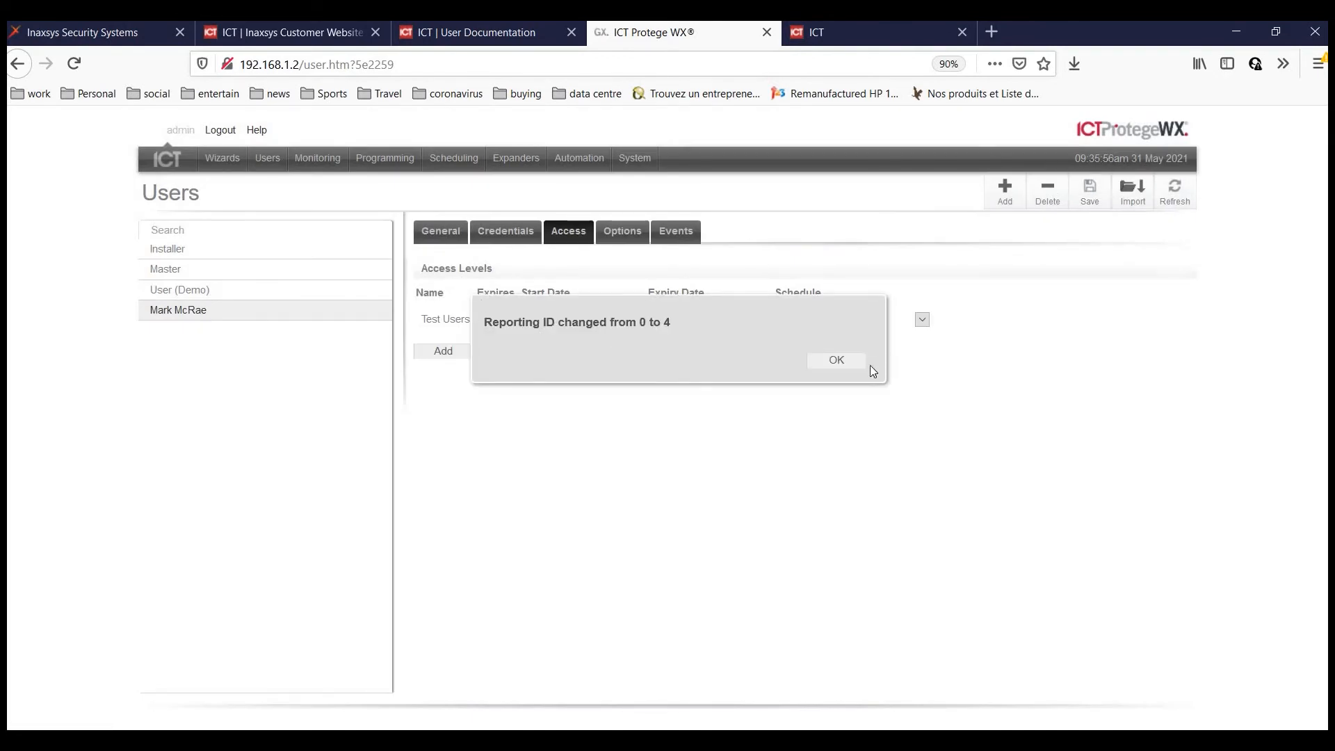
left_click(847, 361)
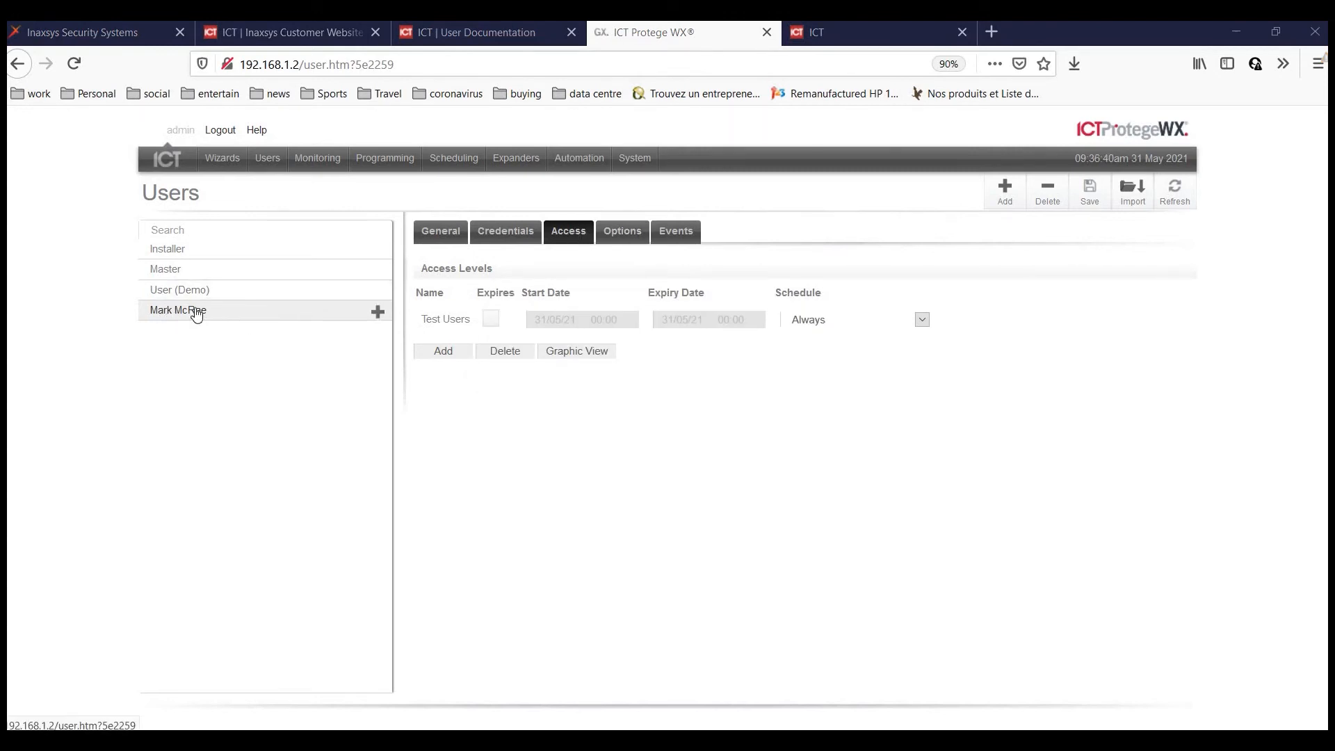
left_click(315, 159)
left_click(310, 183)
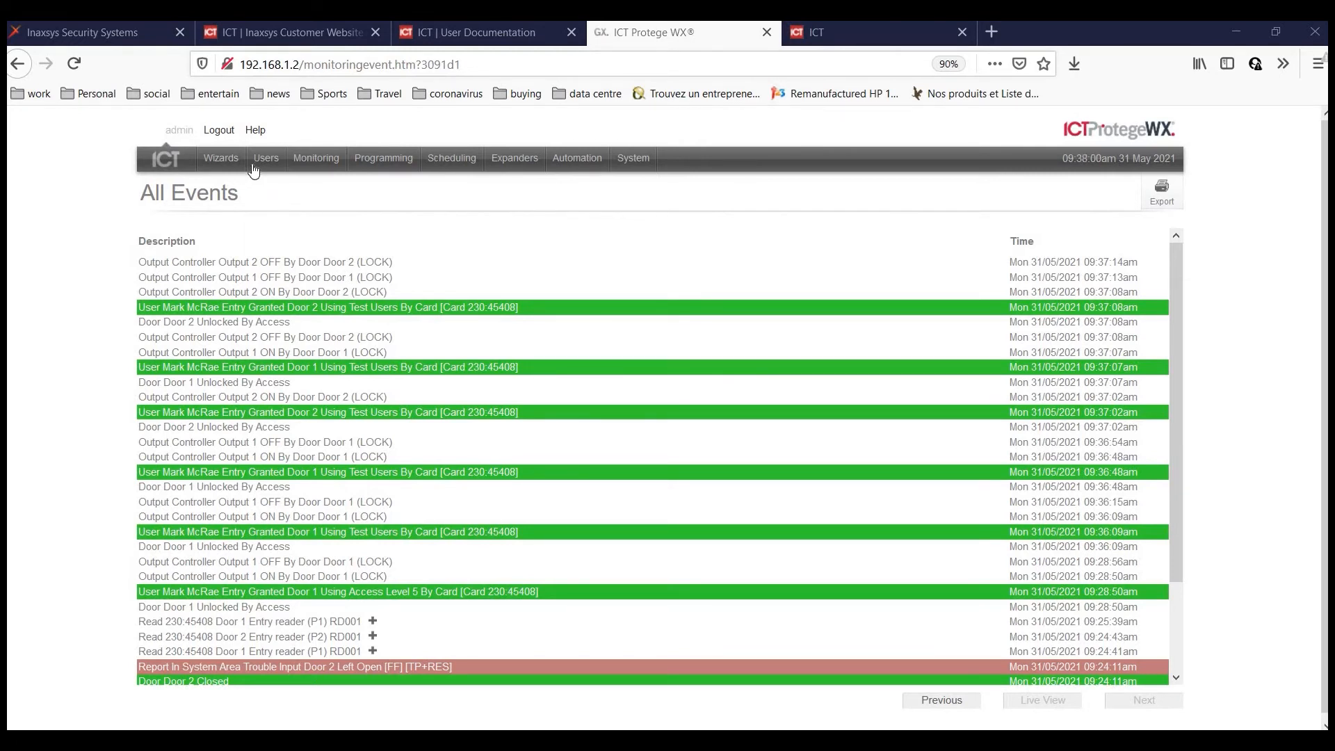
Review All Events for Entry Granted records at Doors 1 and 2 through Test Users.
mouse_move(276, 164)
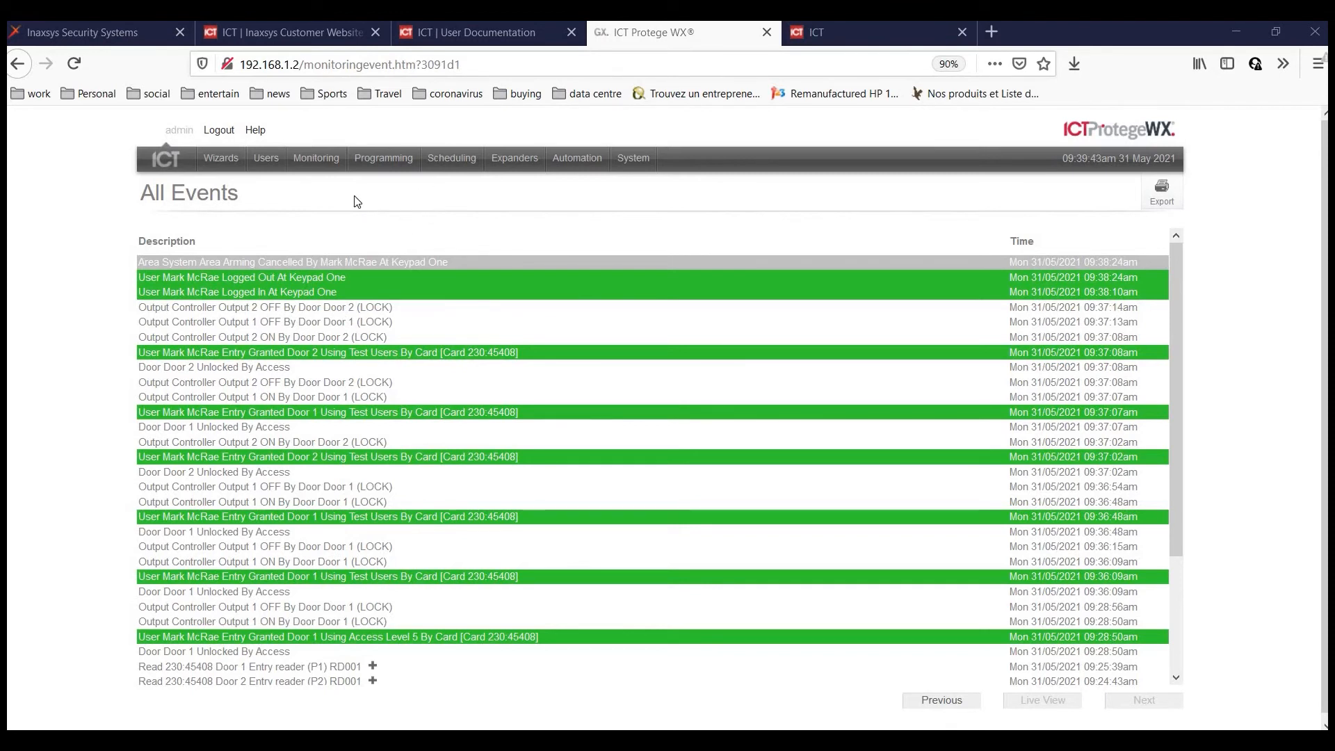
Open the Programming menu to reach the Areas settings.
left_click(407, 166)
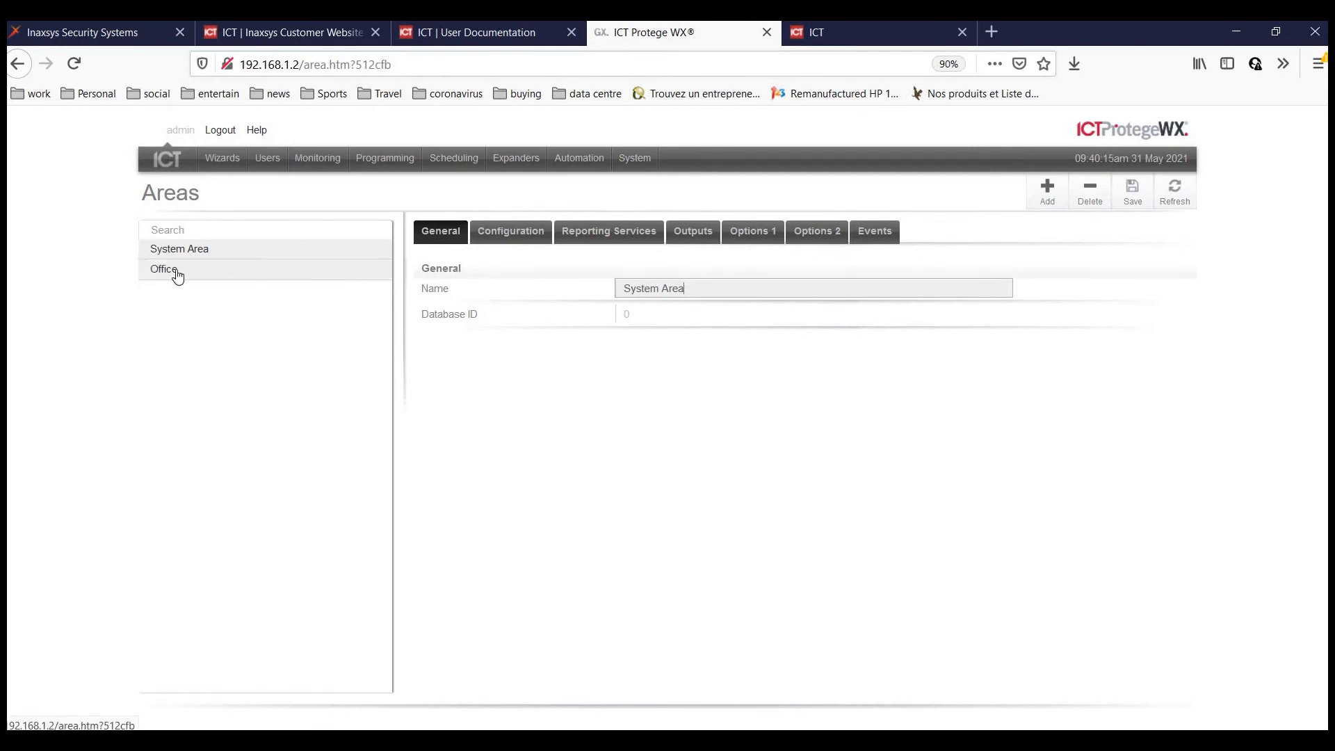
Create a new area named Warehouse with entry and exit times of 5.
left_click(180, 277)
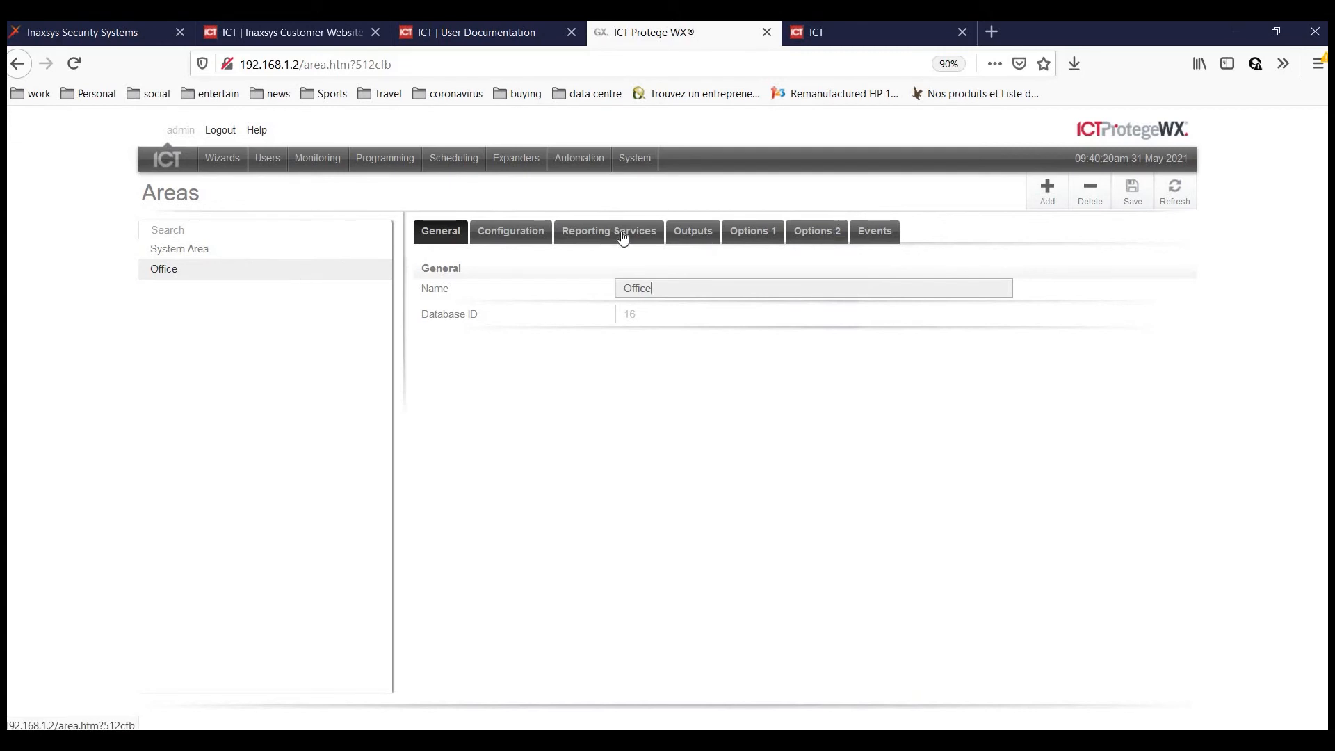
left_click(1045, 202)
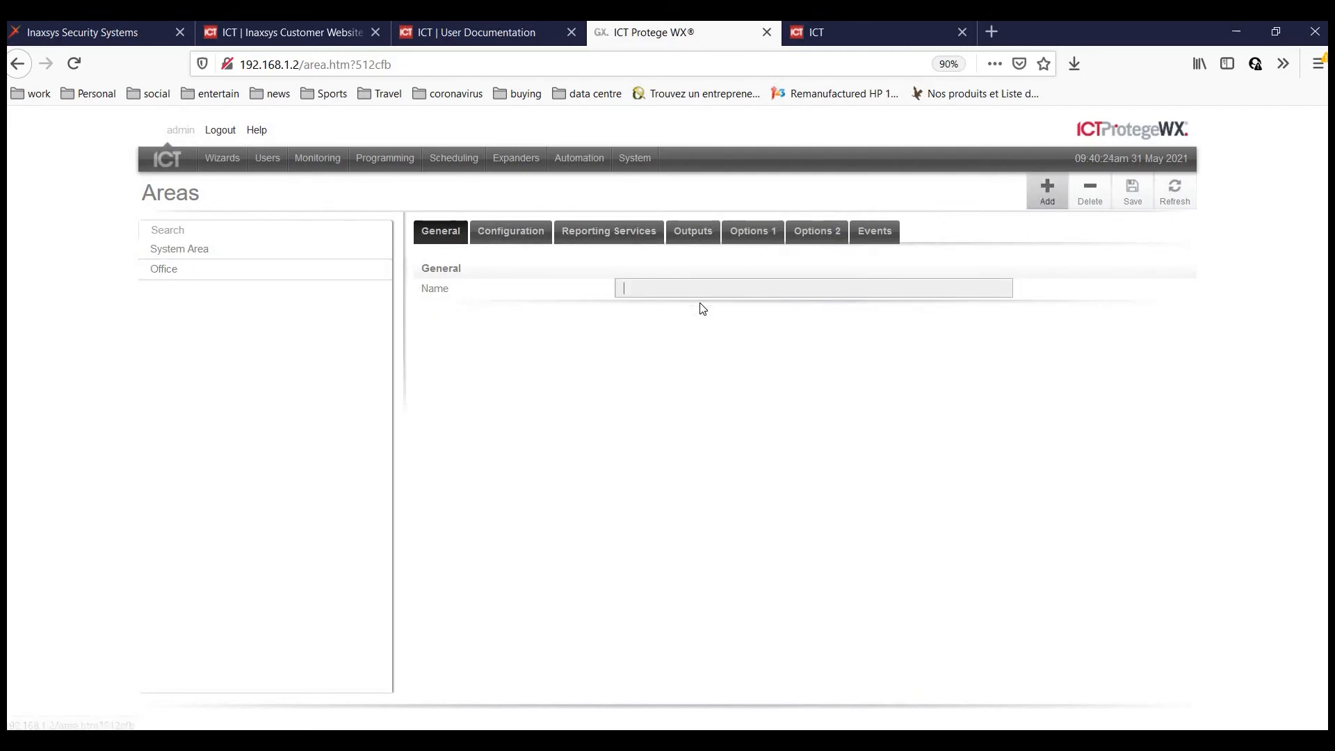
type("Warehouse")
left_click(512, 234)
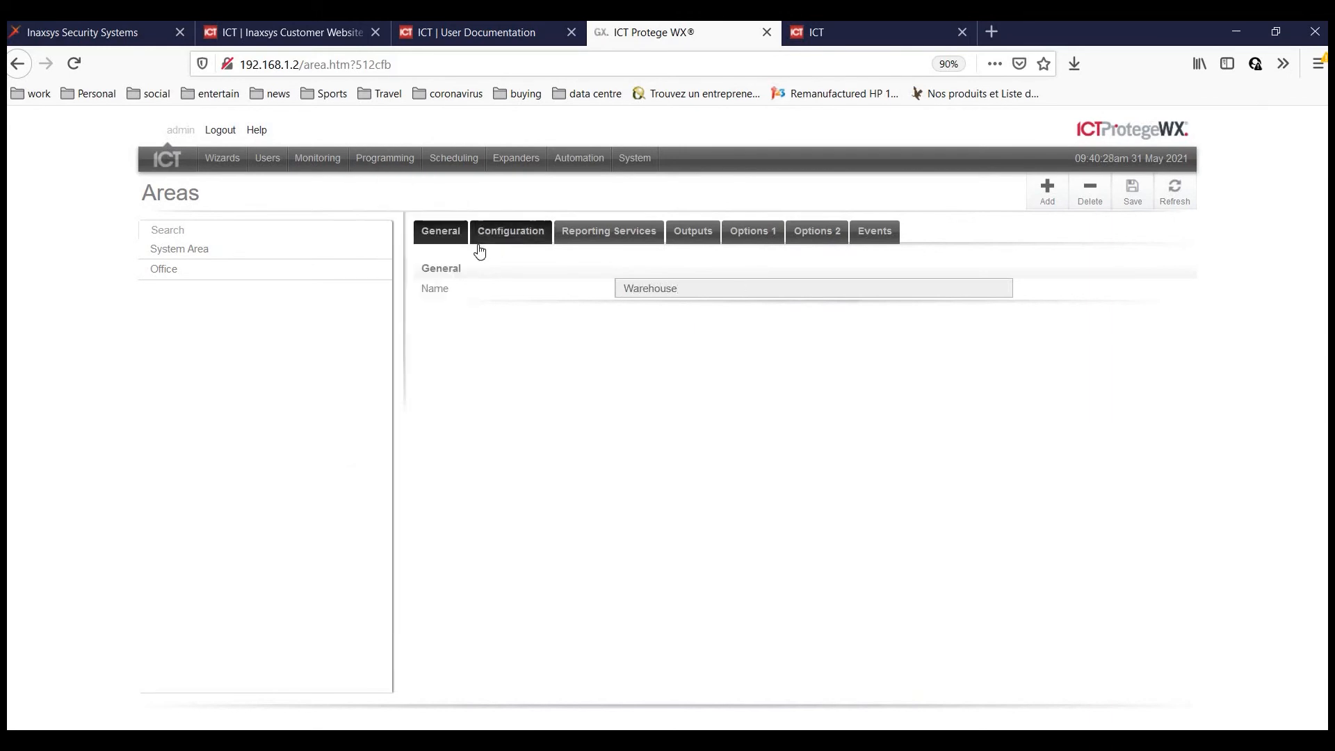
left_click(614, 290)
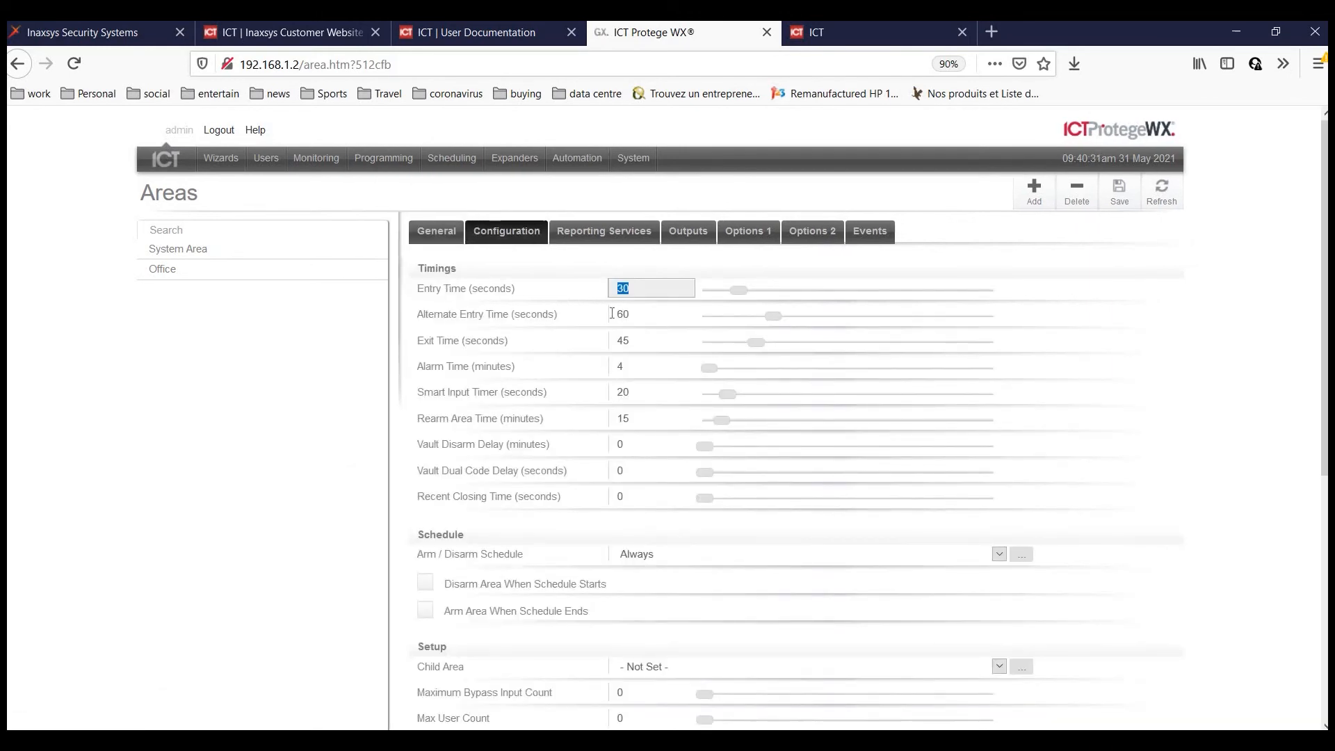
type("5")
left_click(621, 342)
type("5")
Review the Warehouse area's reporting services and output settings.
scroll(643, 356, "down", 5)
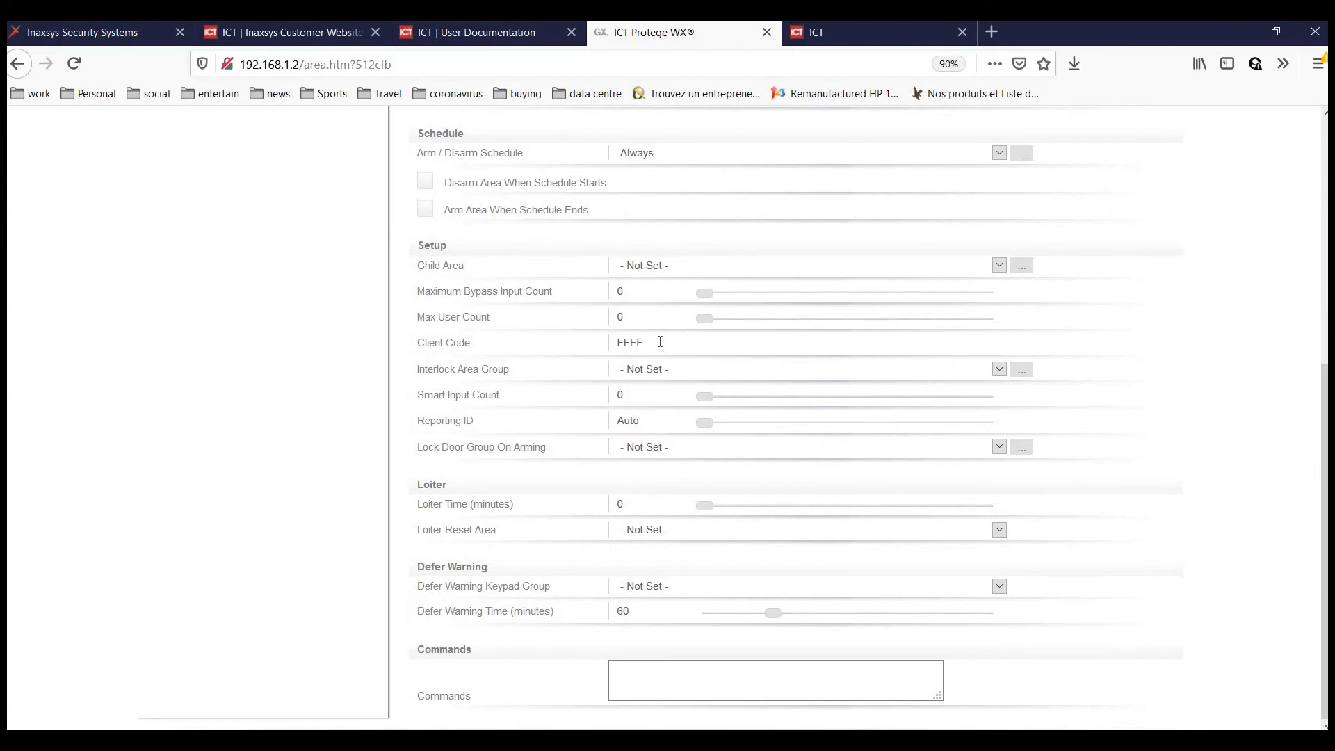
scroll(591, 362, "up", 6)
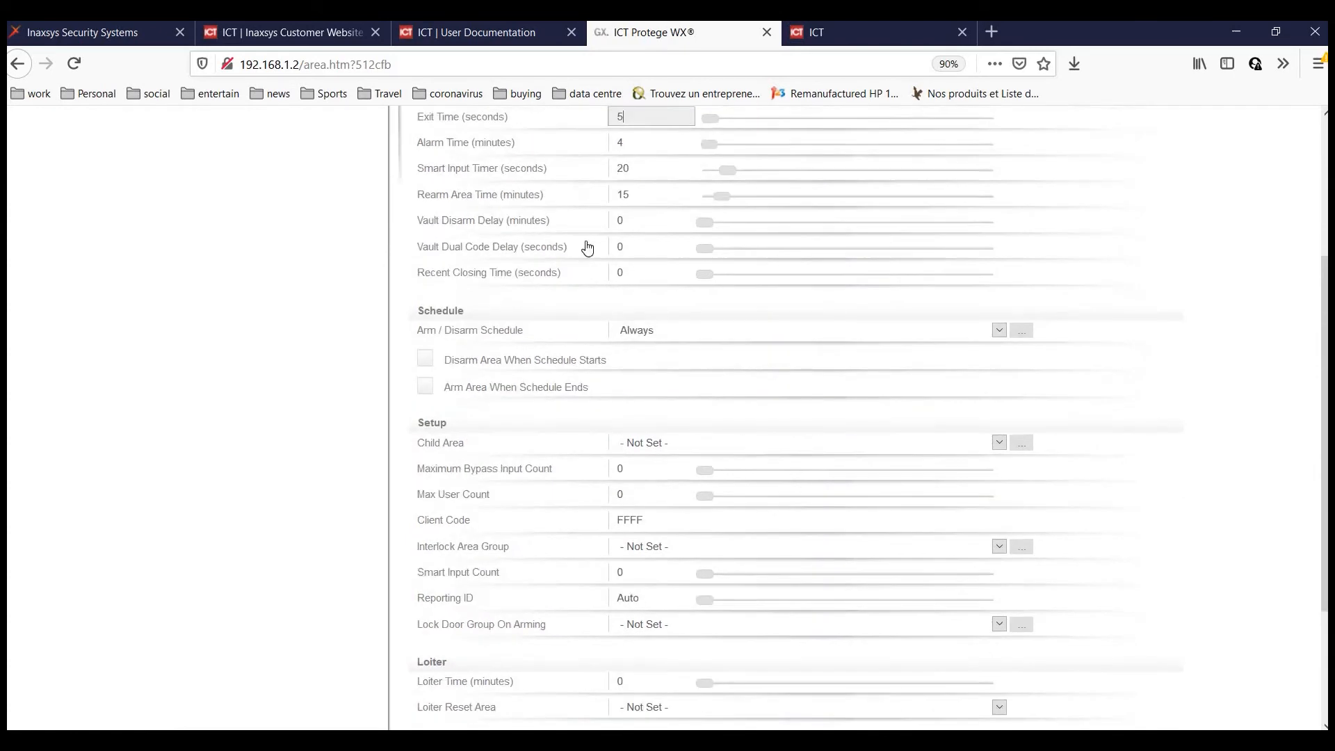
left_click(605, 231)
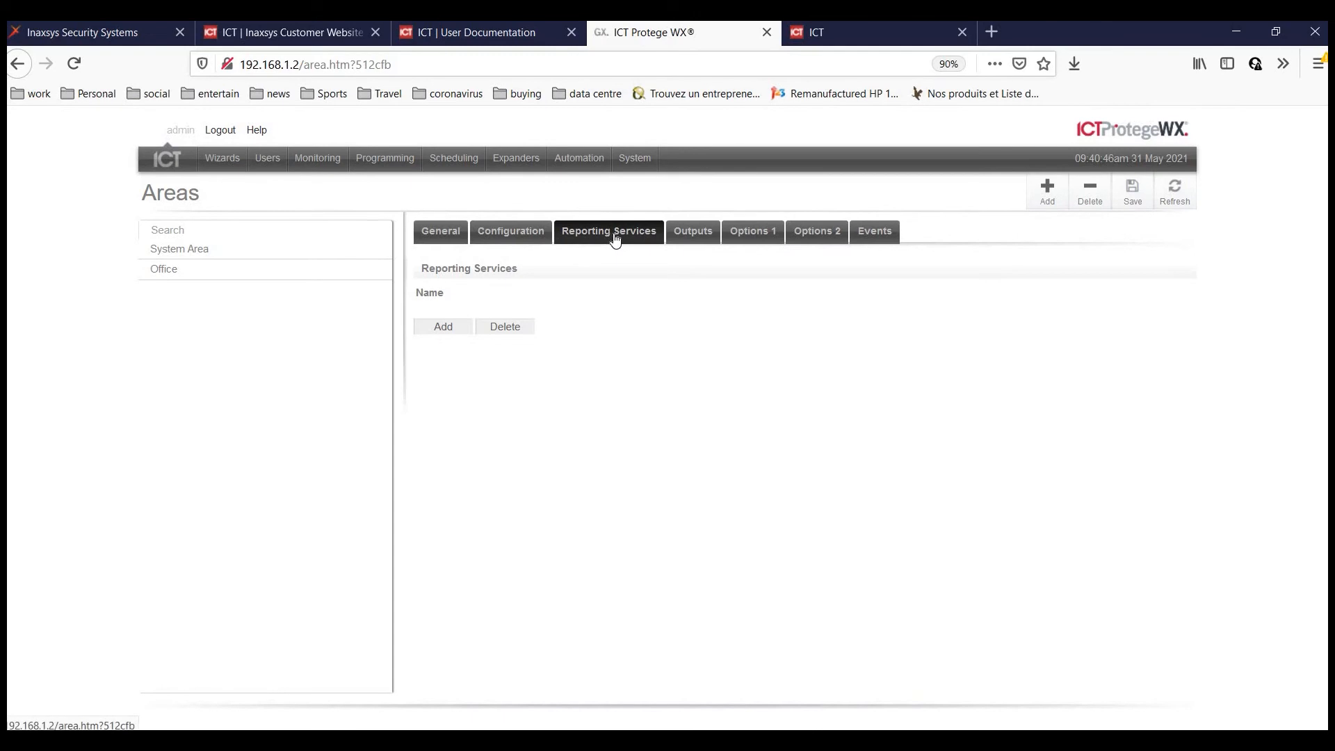
left_click(690, 237)
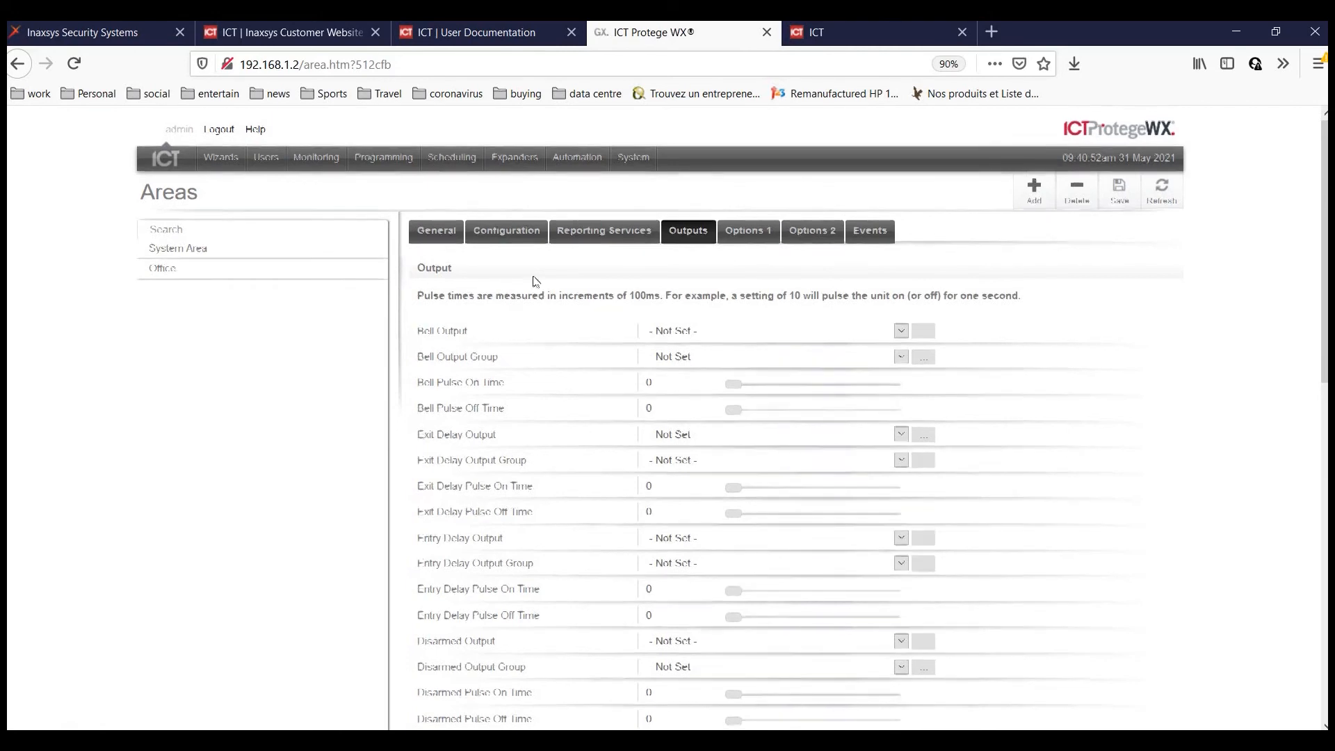
scroll(683, 259, "down", 3)
scroll(678, 258, "down", 10)
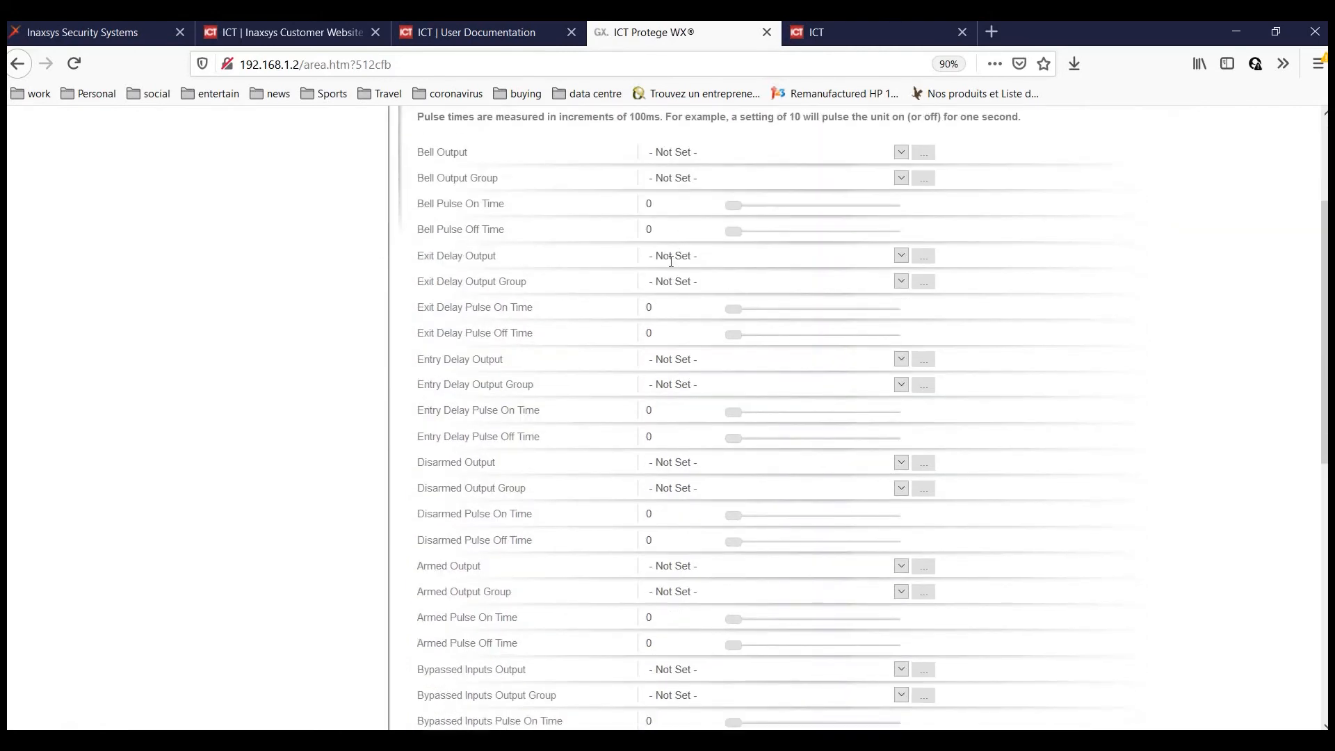
scroll(669, 272, "up", 12)
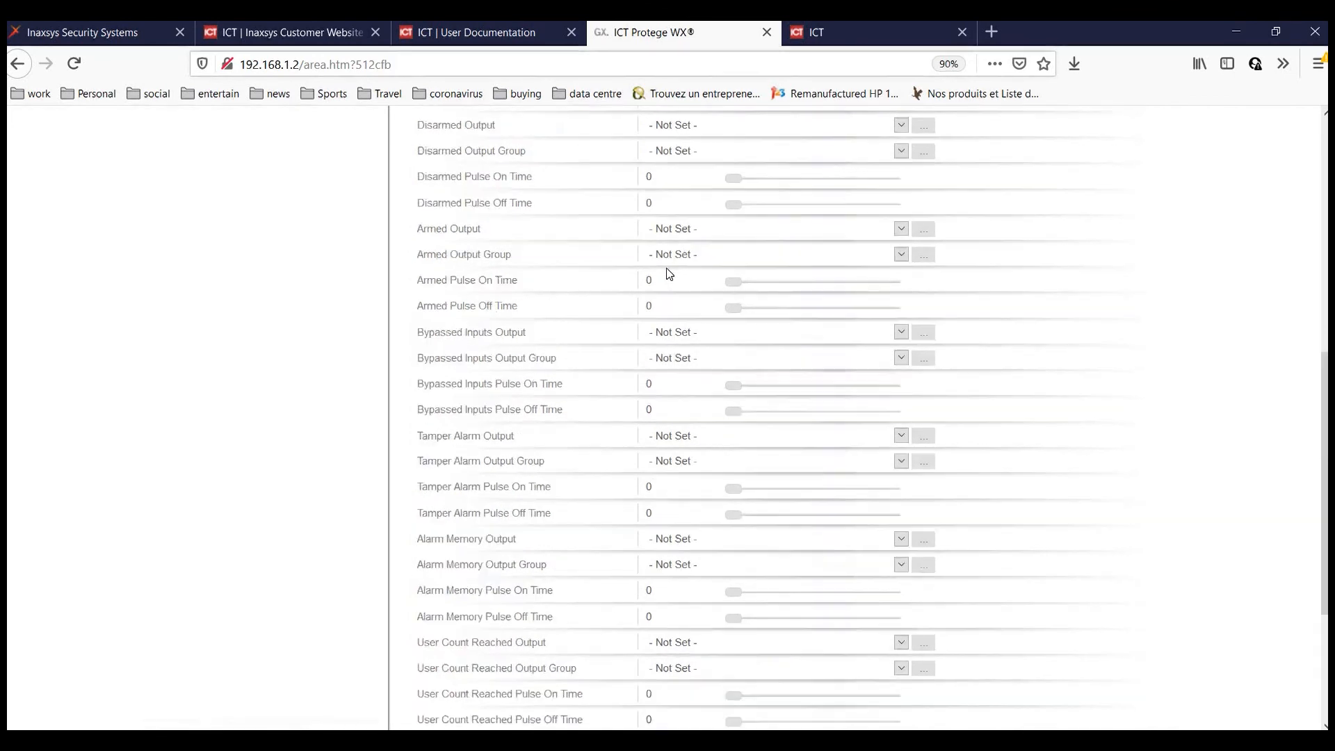
Check both Warehouse options tabs, then save the new area.
left_click(743, 236)
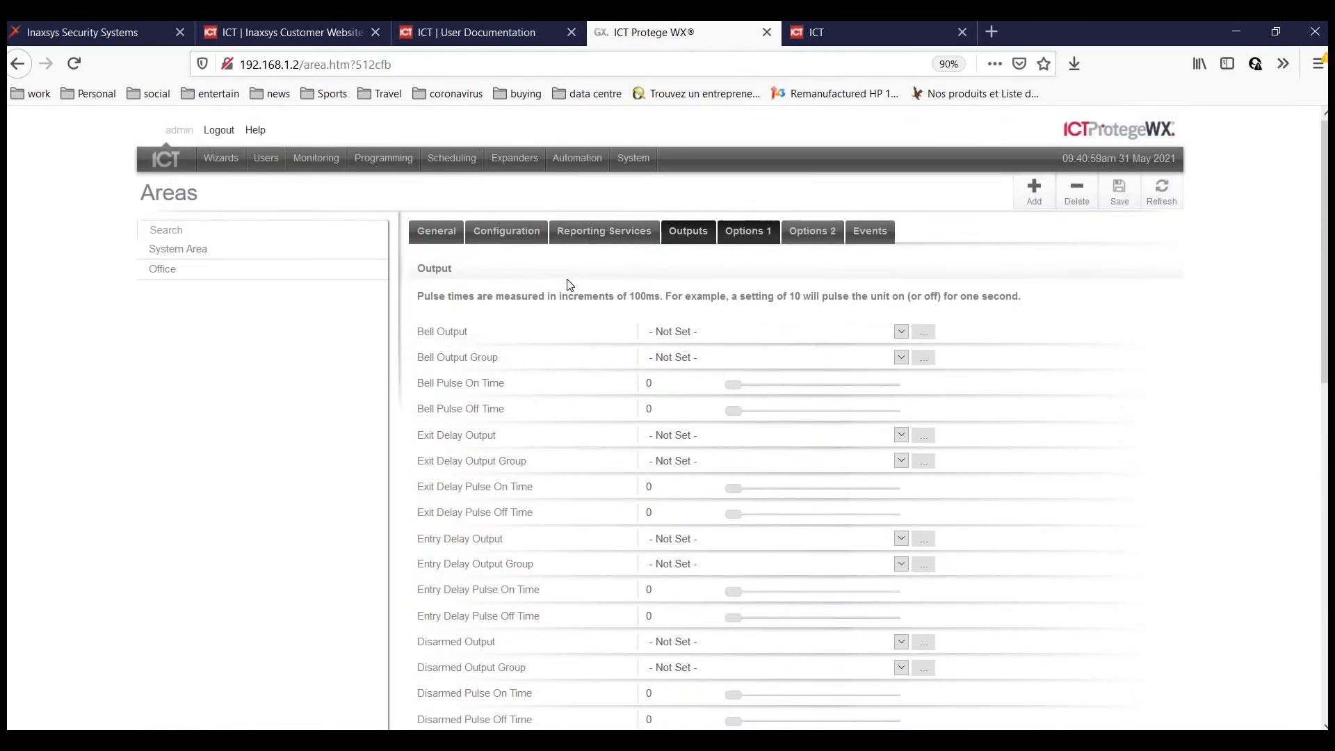
scroll(441, 542, "down", 2)
scroll(462, 536, "up", 2)
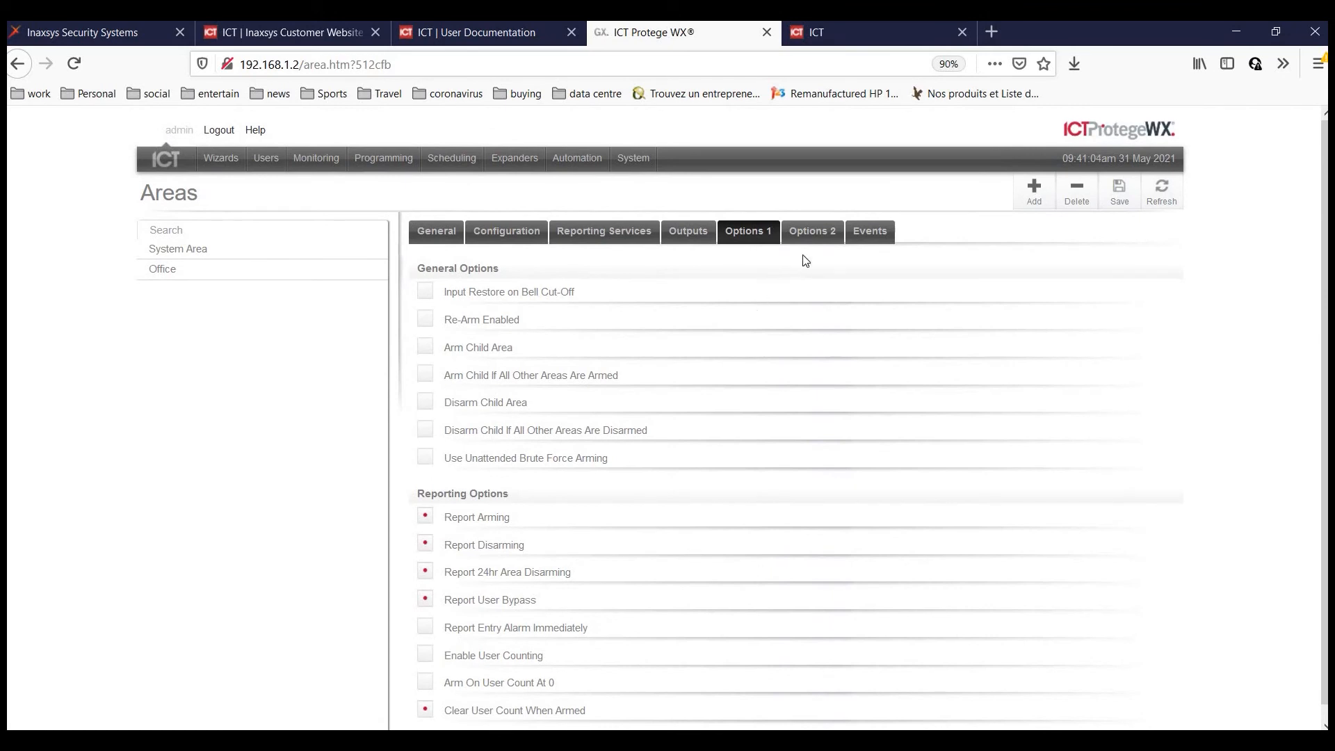
left_click(827, 235)
scroll(1046, 218, "down", 4)
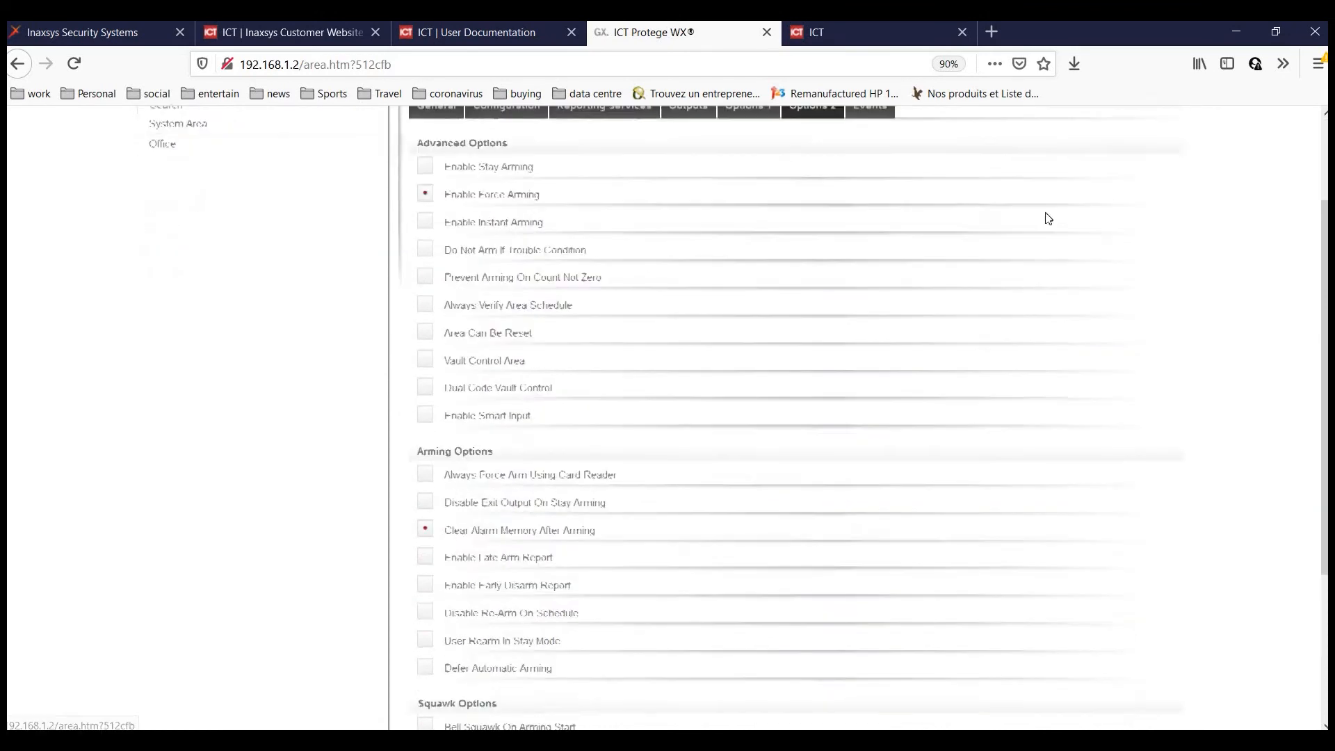
scroll(1129, 184, "up", 4)
left_click(1130, 188)
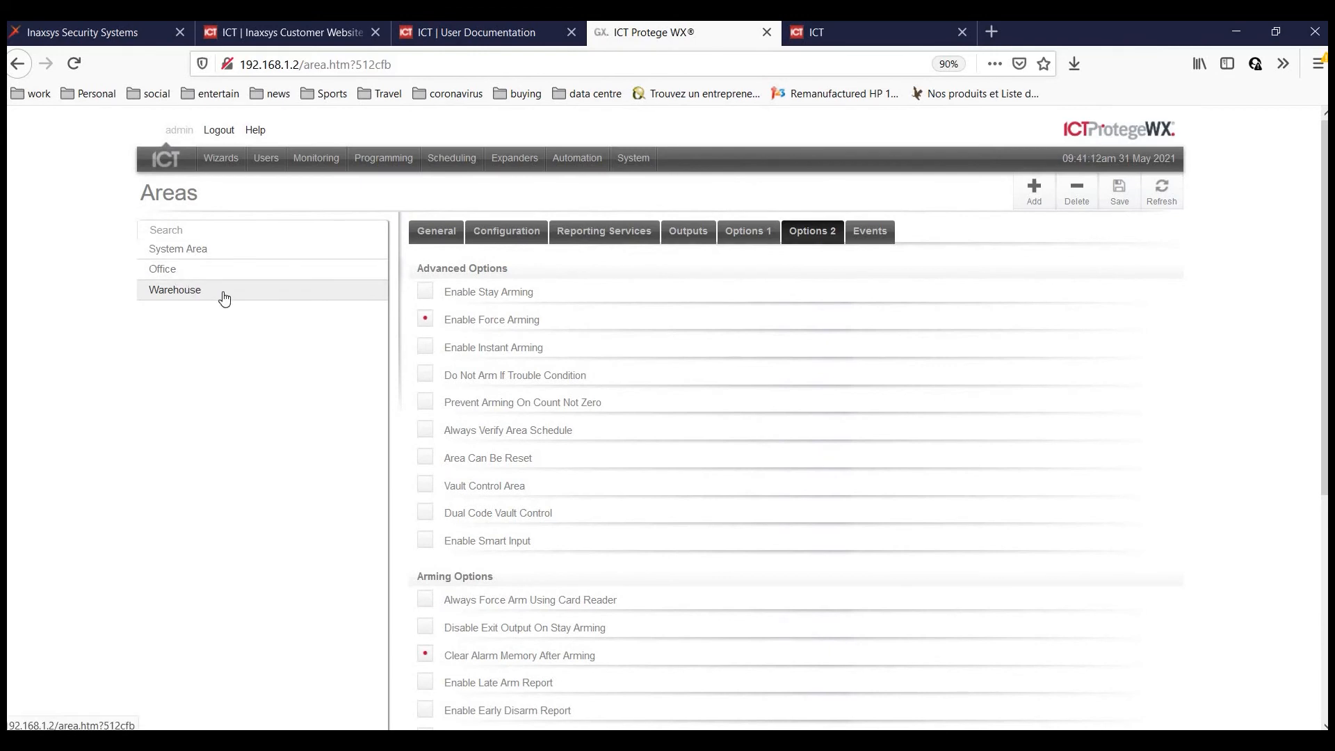
mouse_move(272, 165)
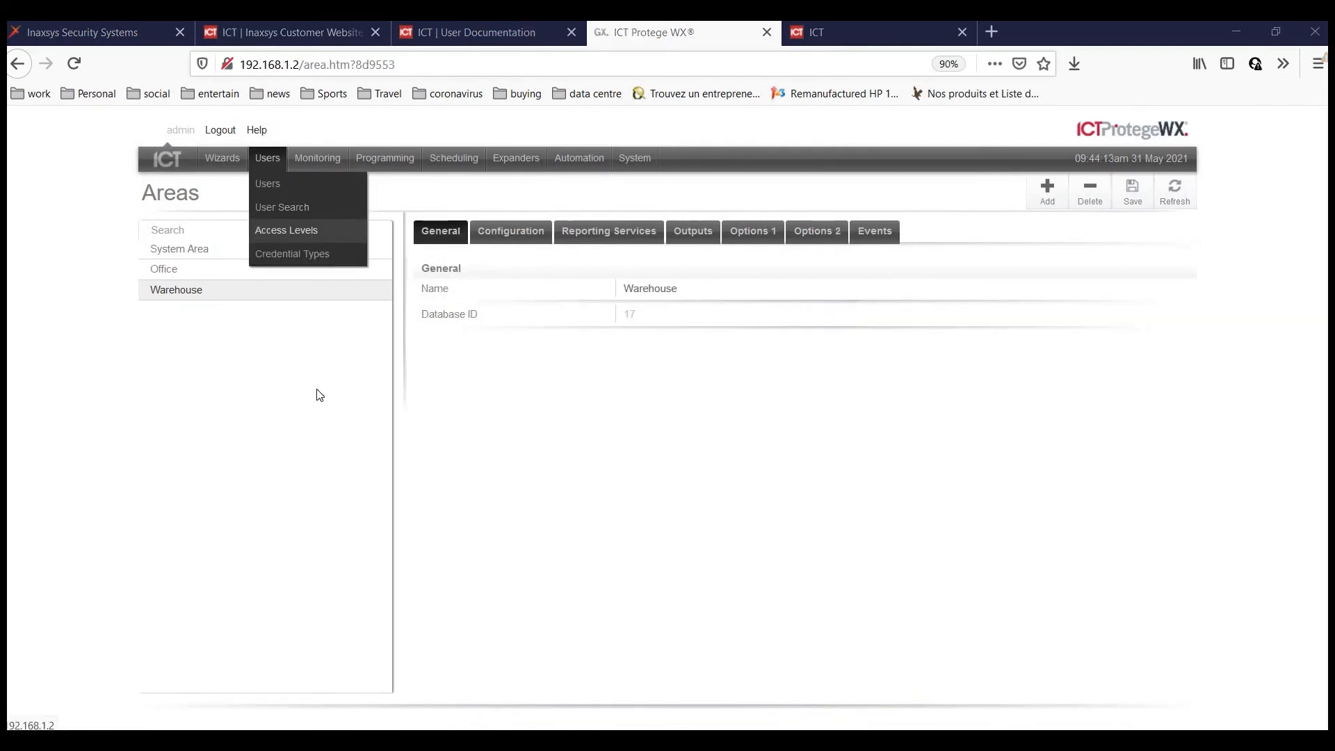
Set Door 1's Area Inside Door to Office, keep it Card Only, and save.
left_click(393, 163)
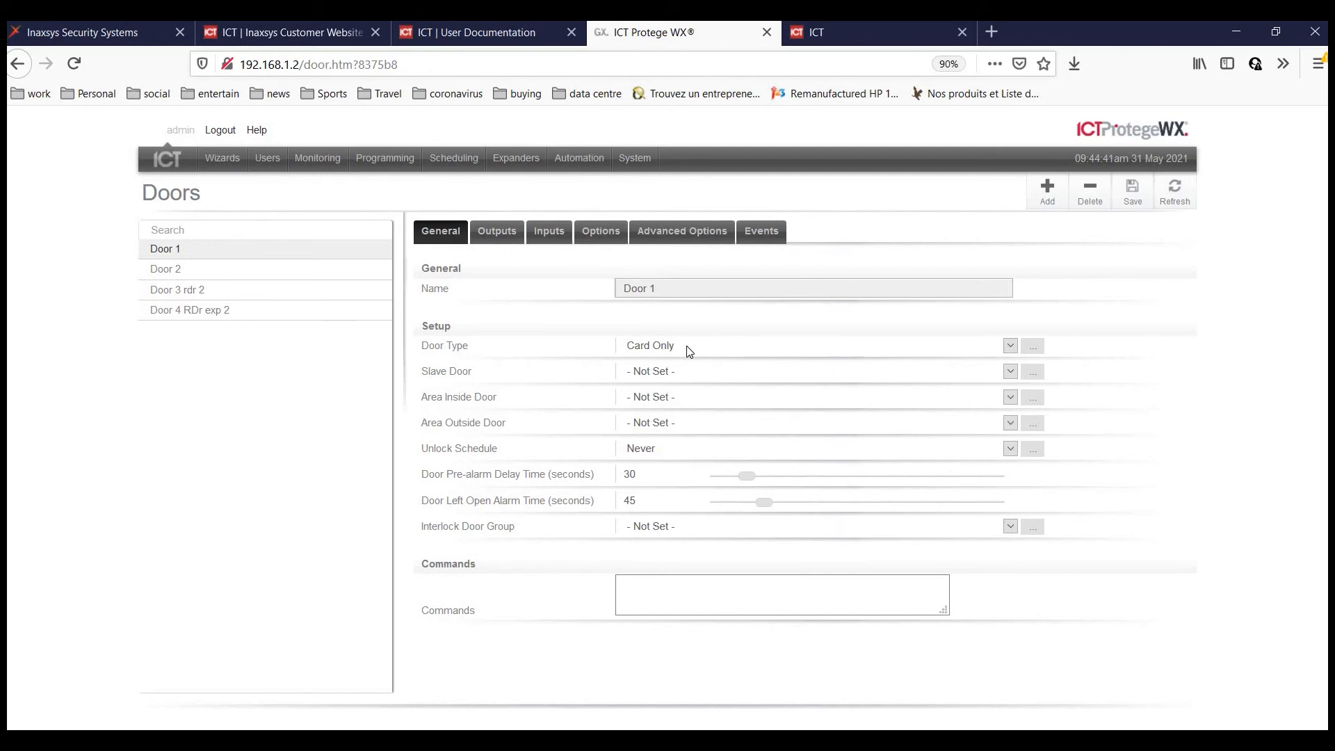
left_click(691, 352)
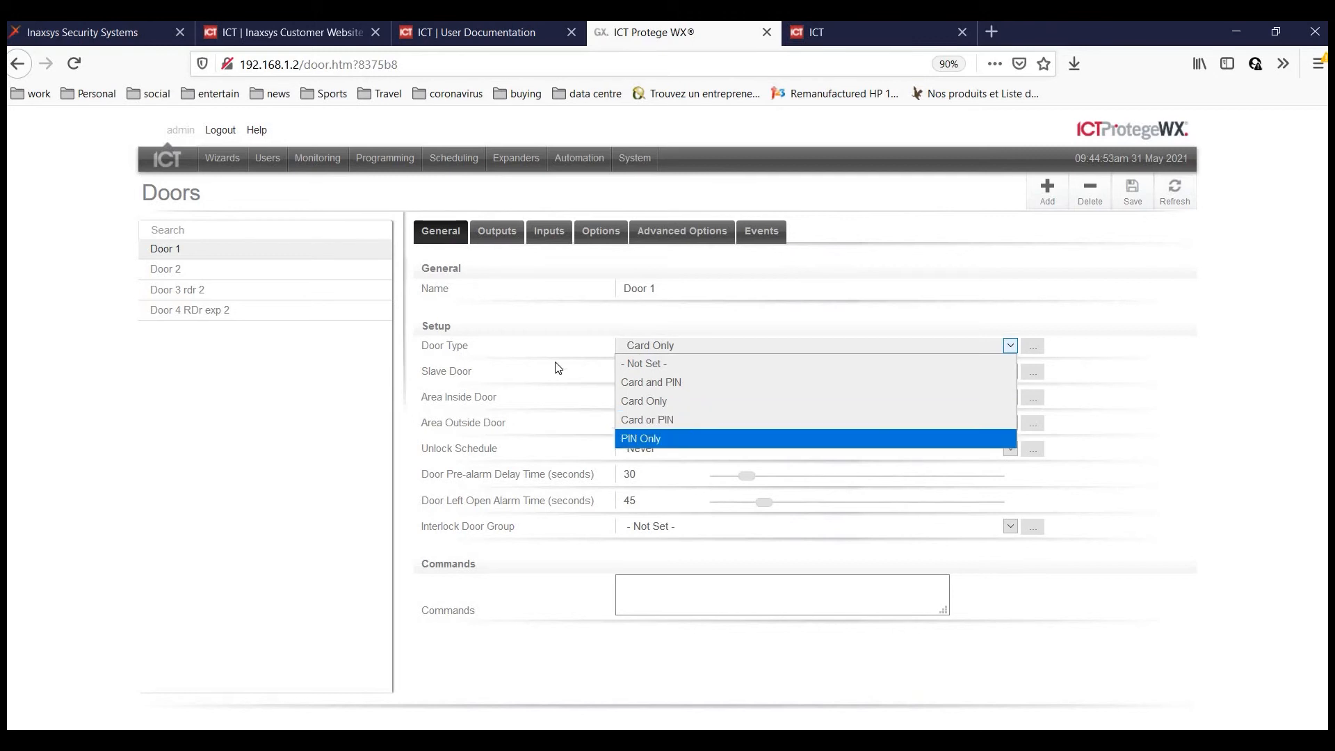
left_click(436, 369)
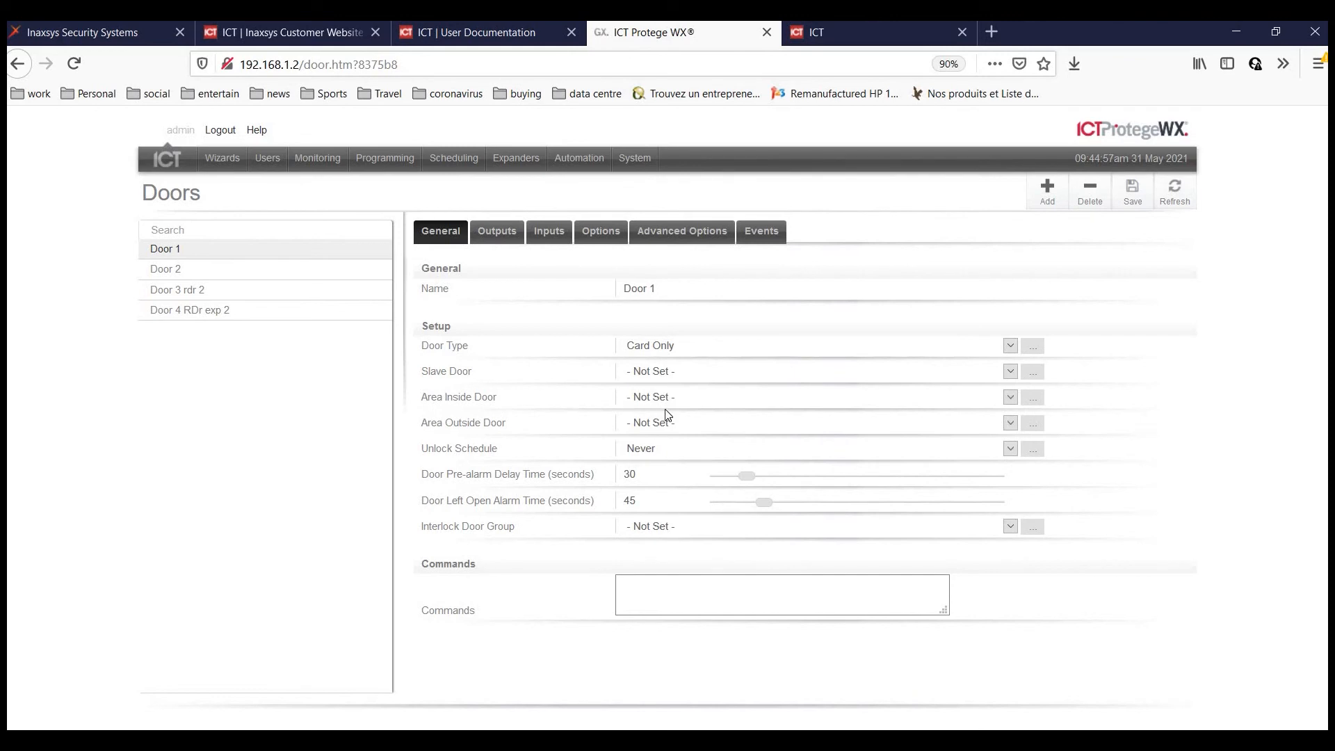
left_click(695, 398)
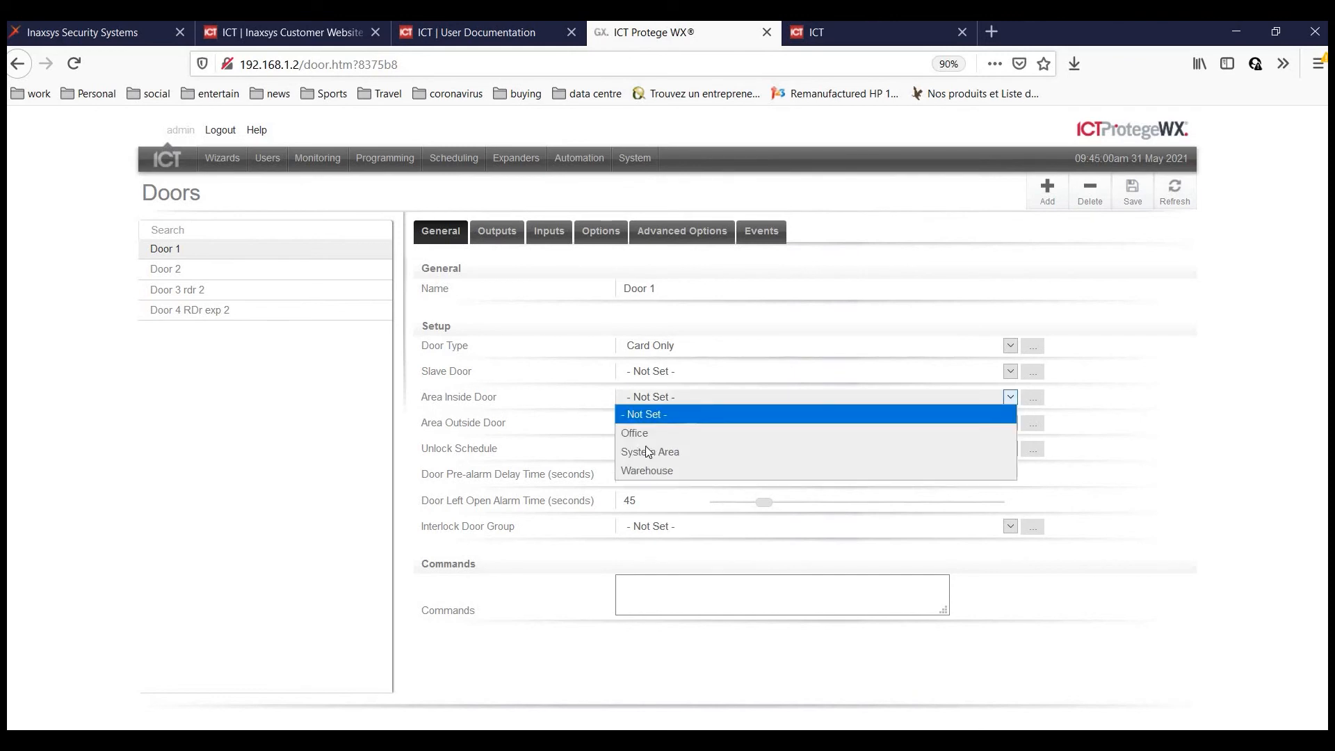
key("Down")
key("Down")
key("Up")
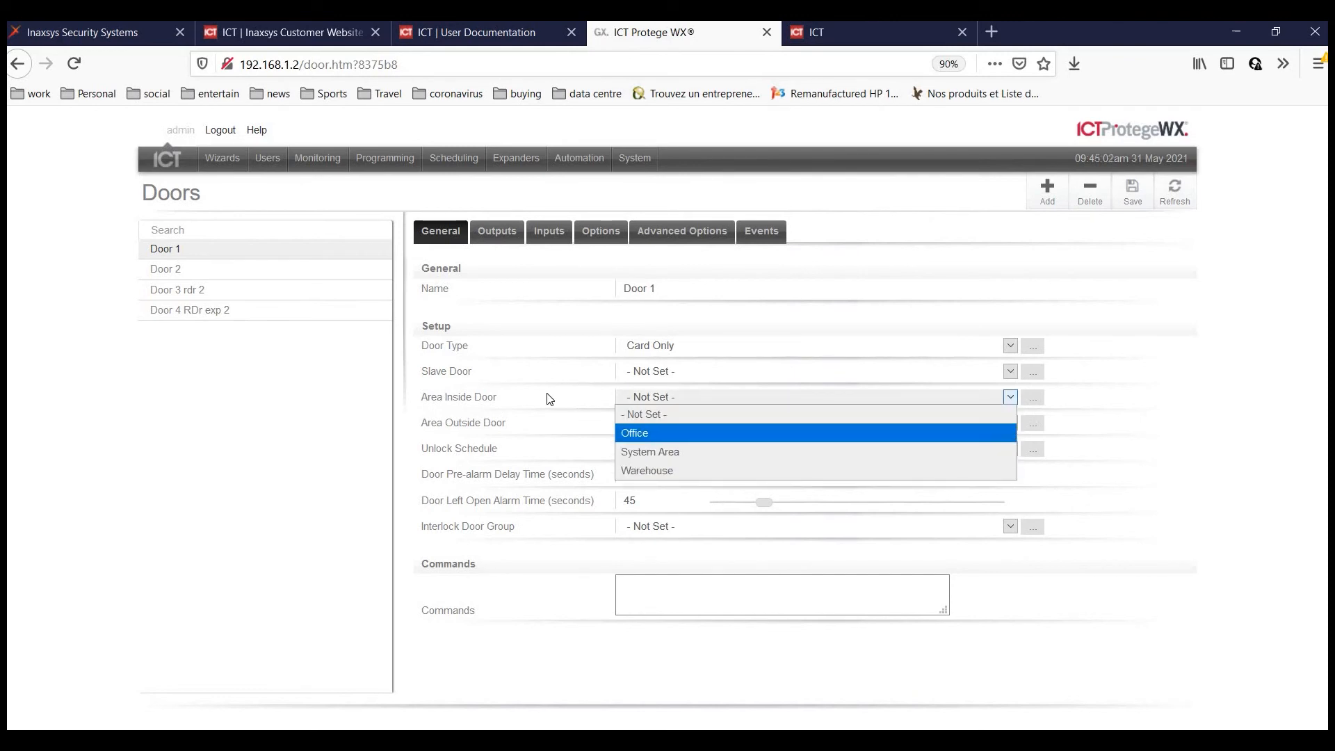
key("Escape")
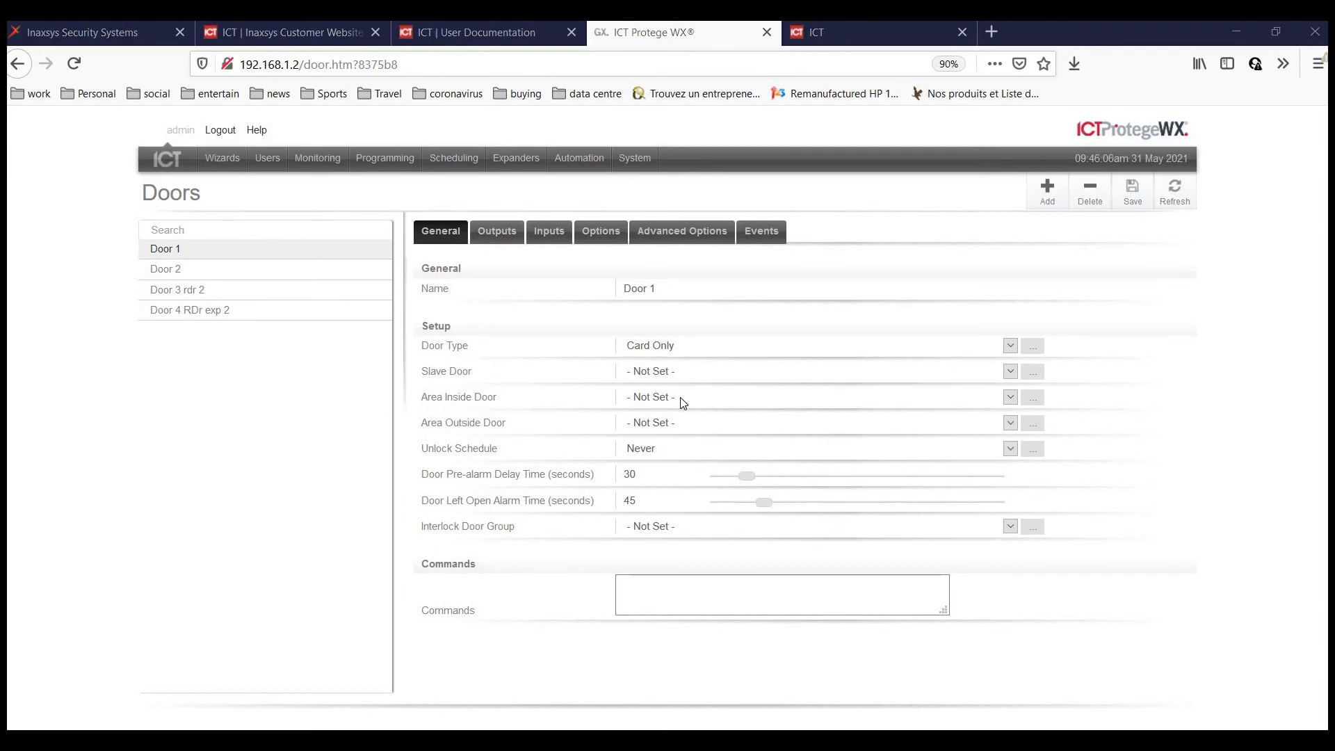
left_click(680, 397)
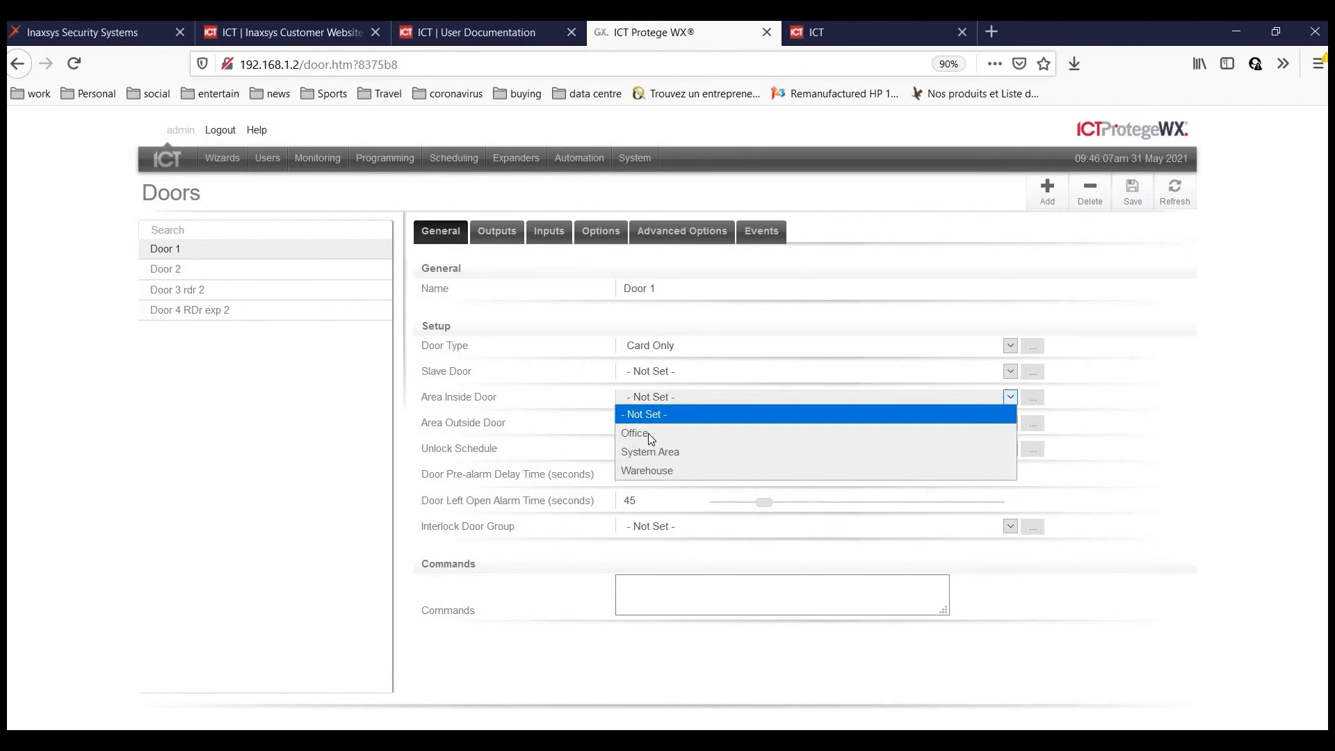
left_click(1129, 200)
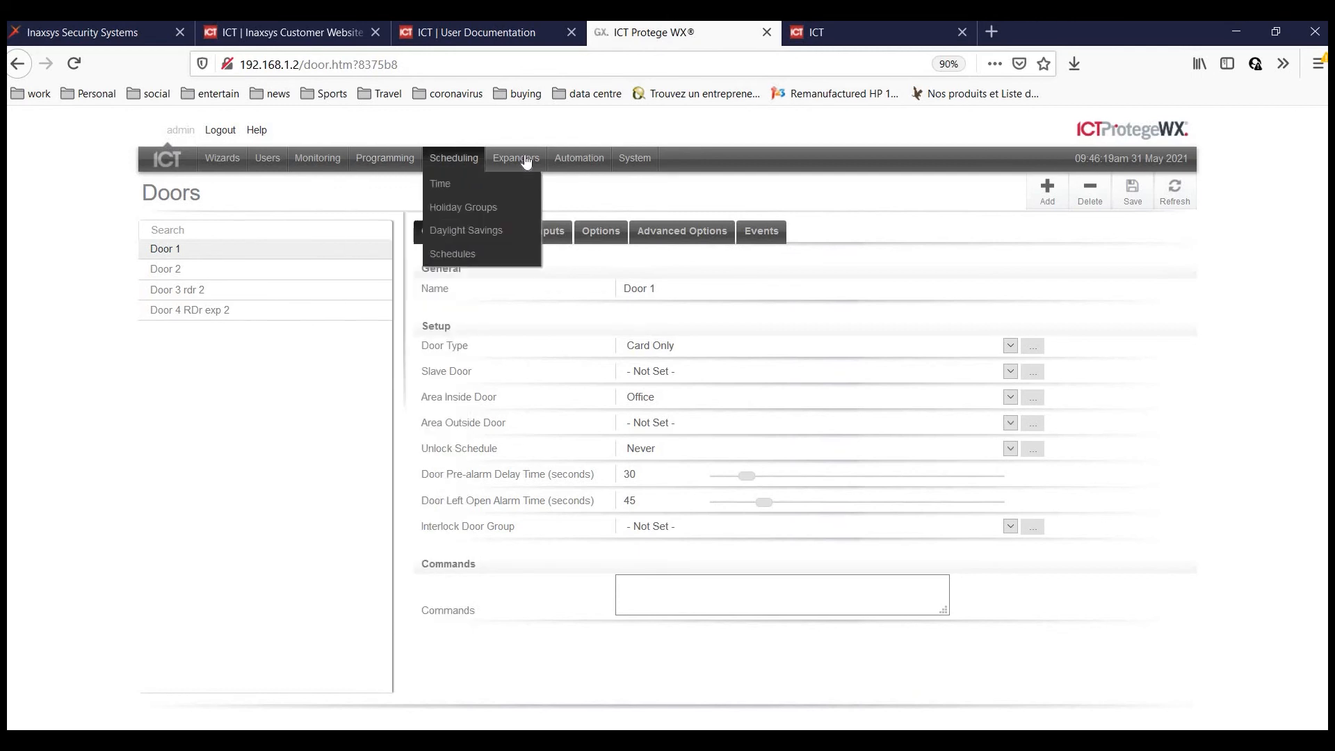
Inspect the Onboard Reader's Reader 1 settings, then return to the controller home page.
mouse_move(522, 160)
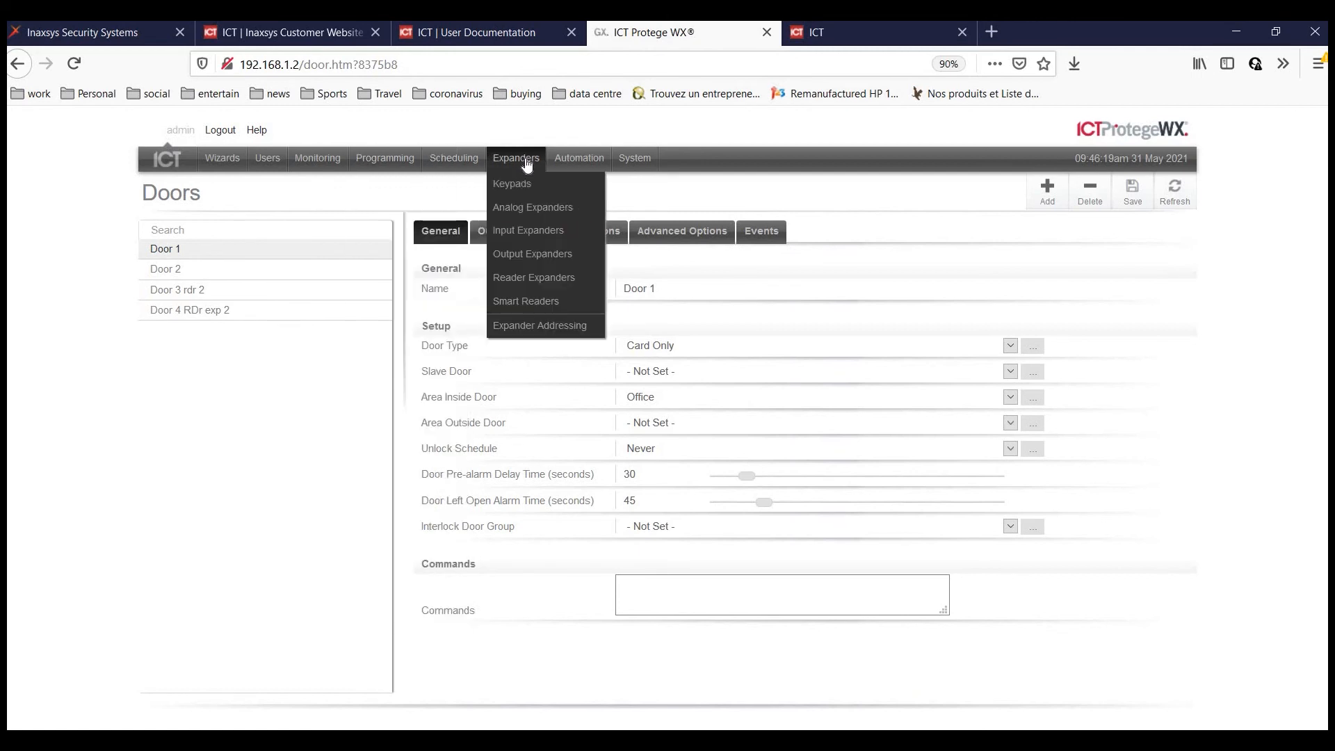
left_click(522, 279)
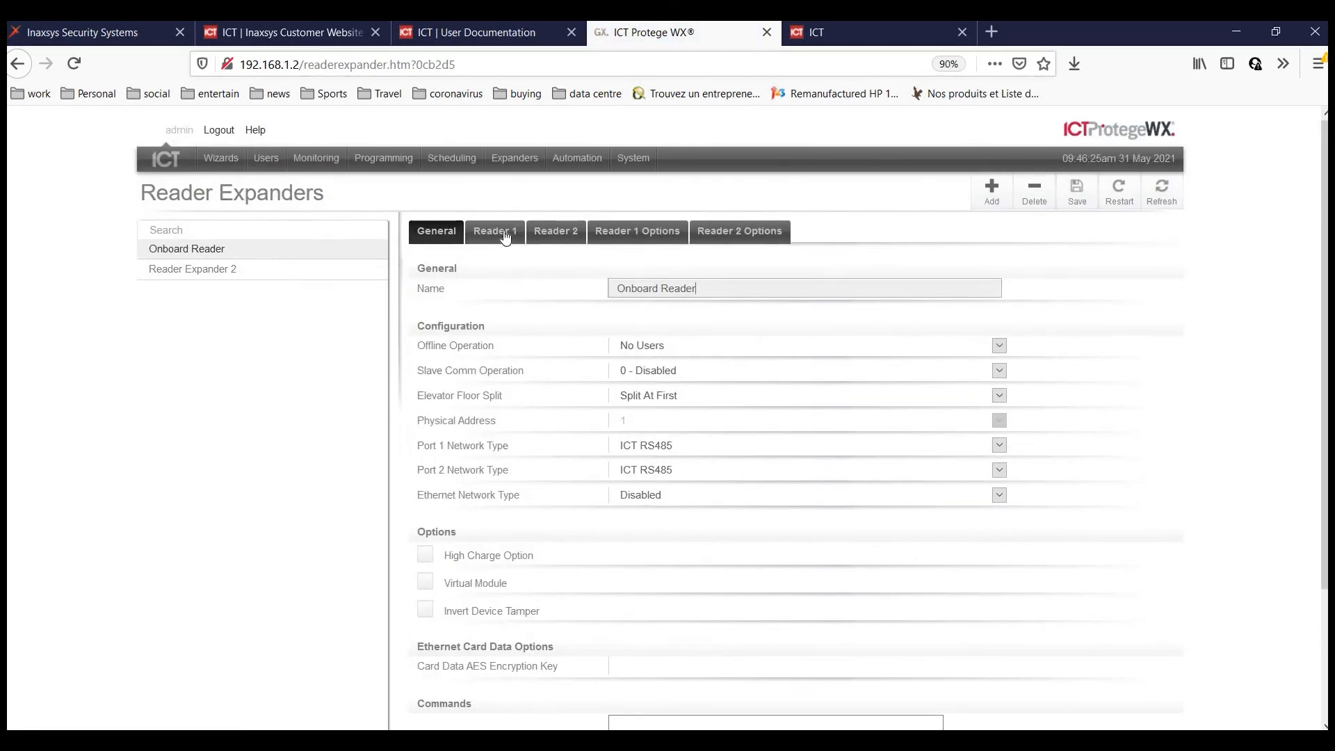
left_click(502, 232)
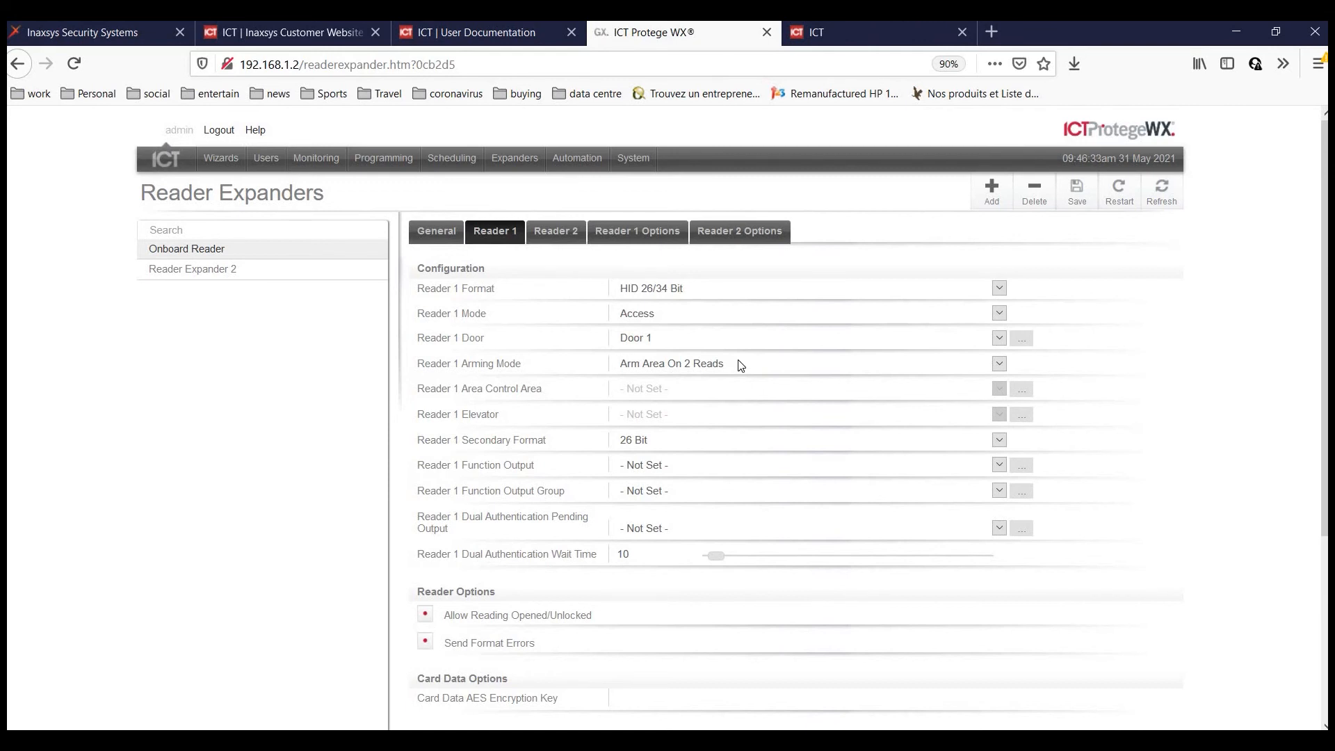
scroll(616, 395, "down", 4)
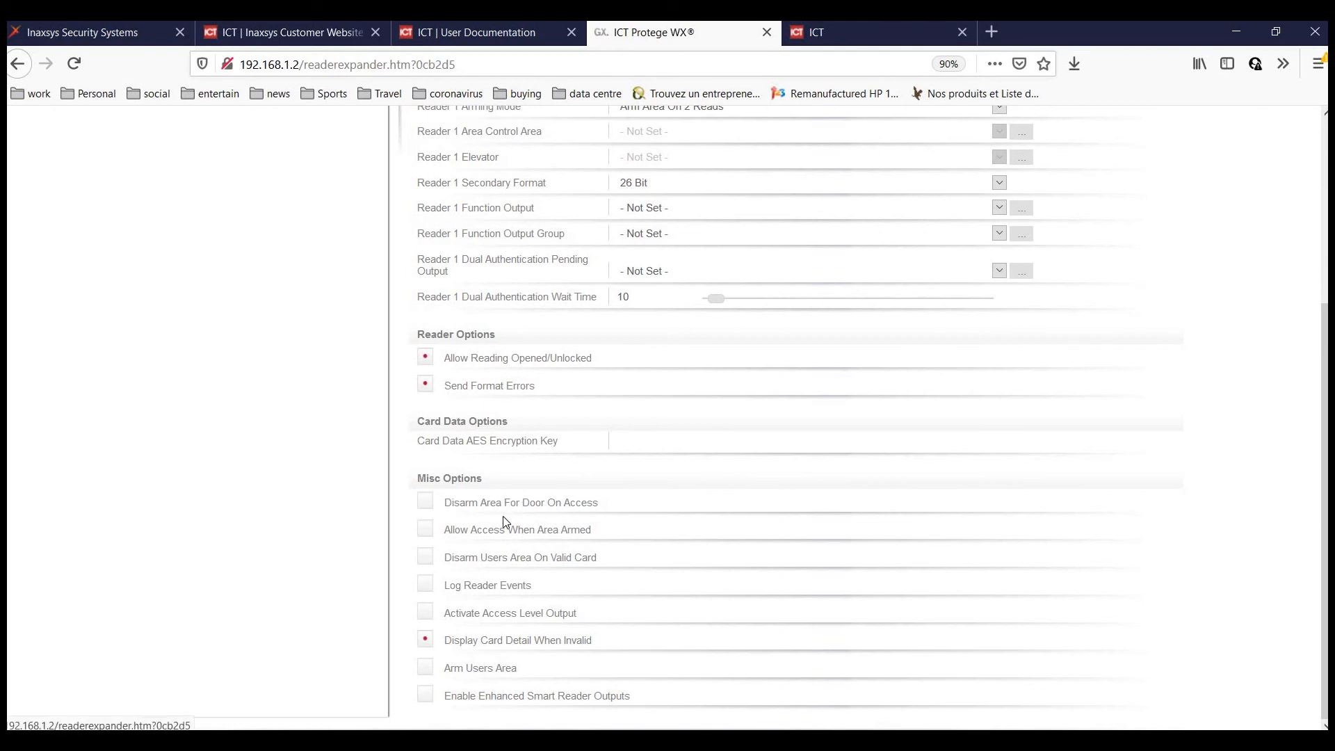
scroll(614, 373, "up", 4)
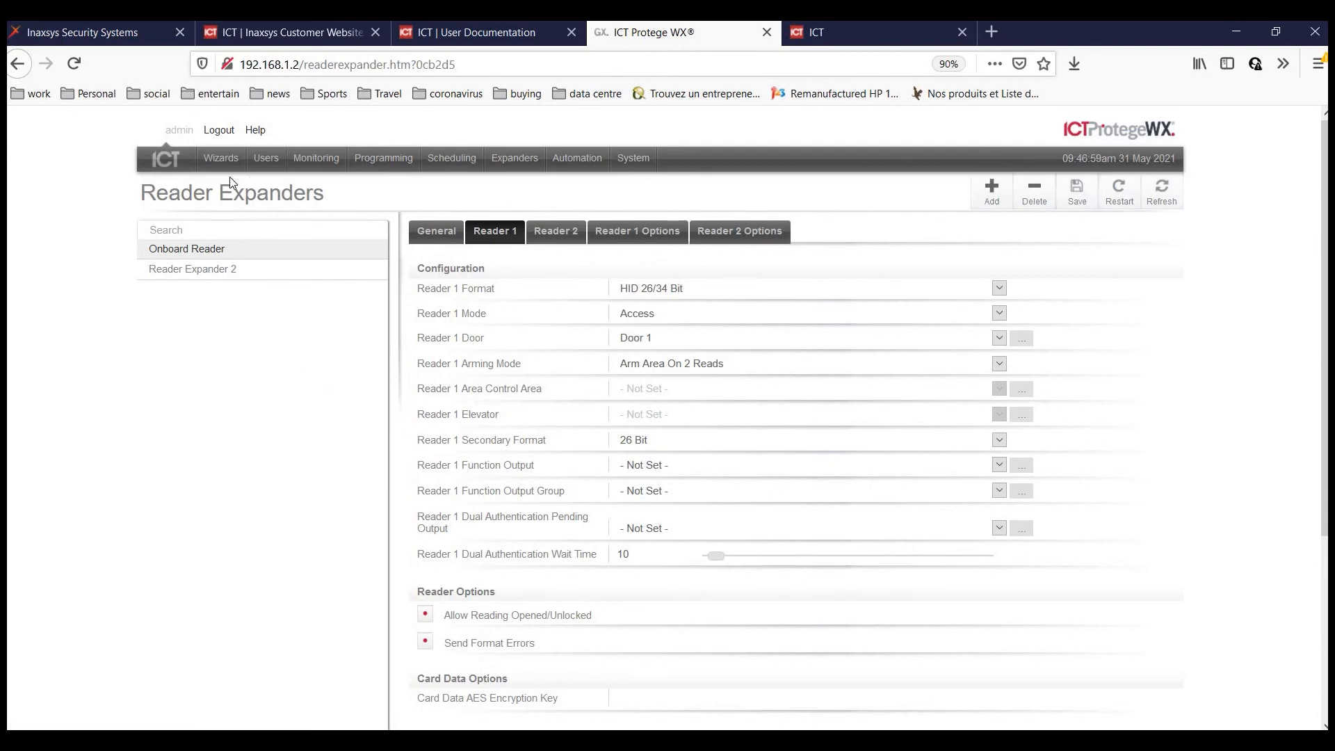
left_click(161, 165)
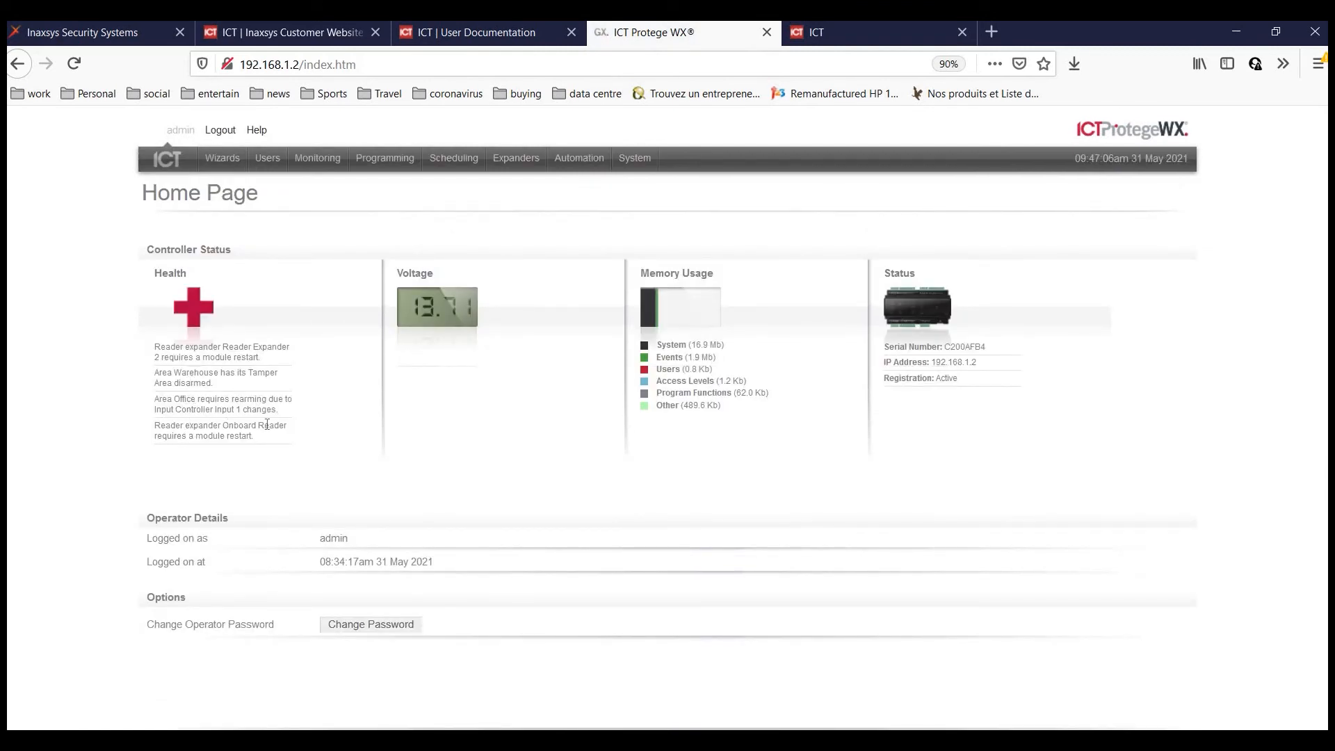
Restart all expander modules from Expander Addressing and go back to the home page.
left_click_drag(170, 425, 220, 426)
left_click(243, 434)
left_click(518, 162)
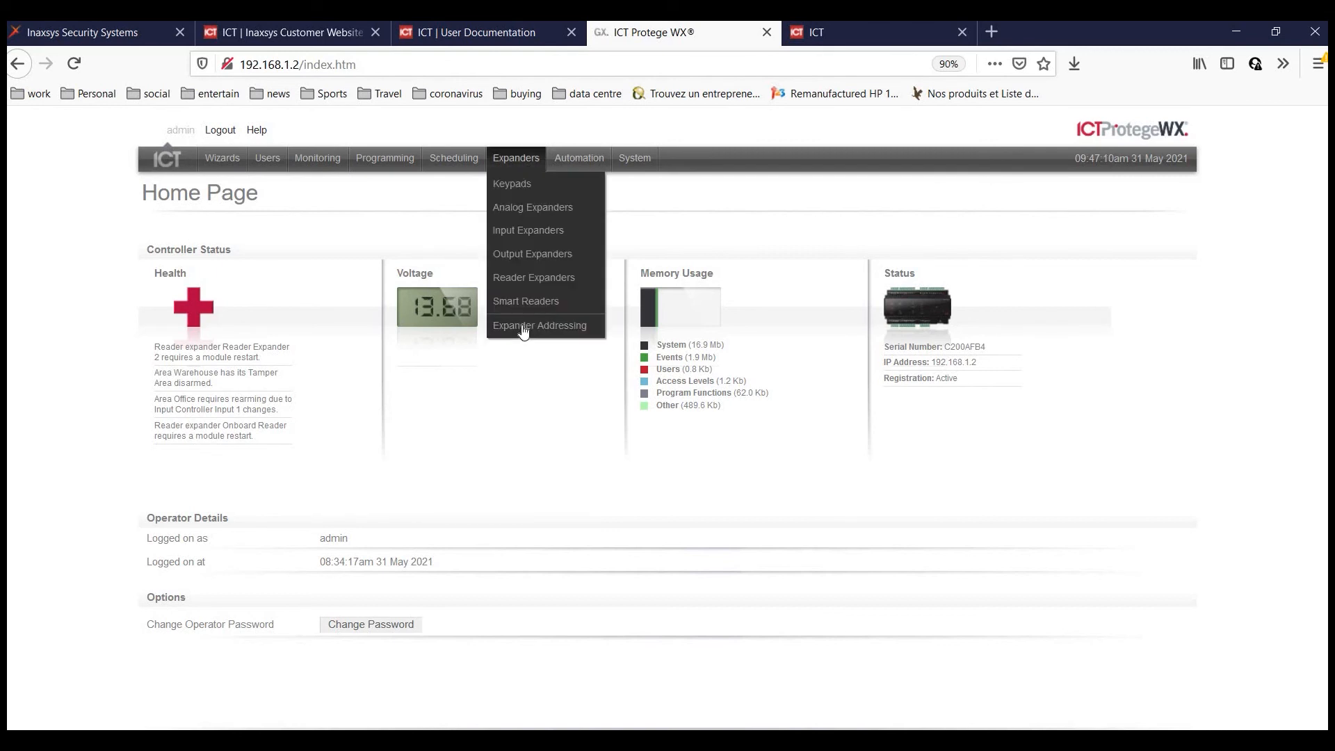
left_click(541, 334)
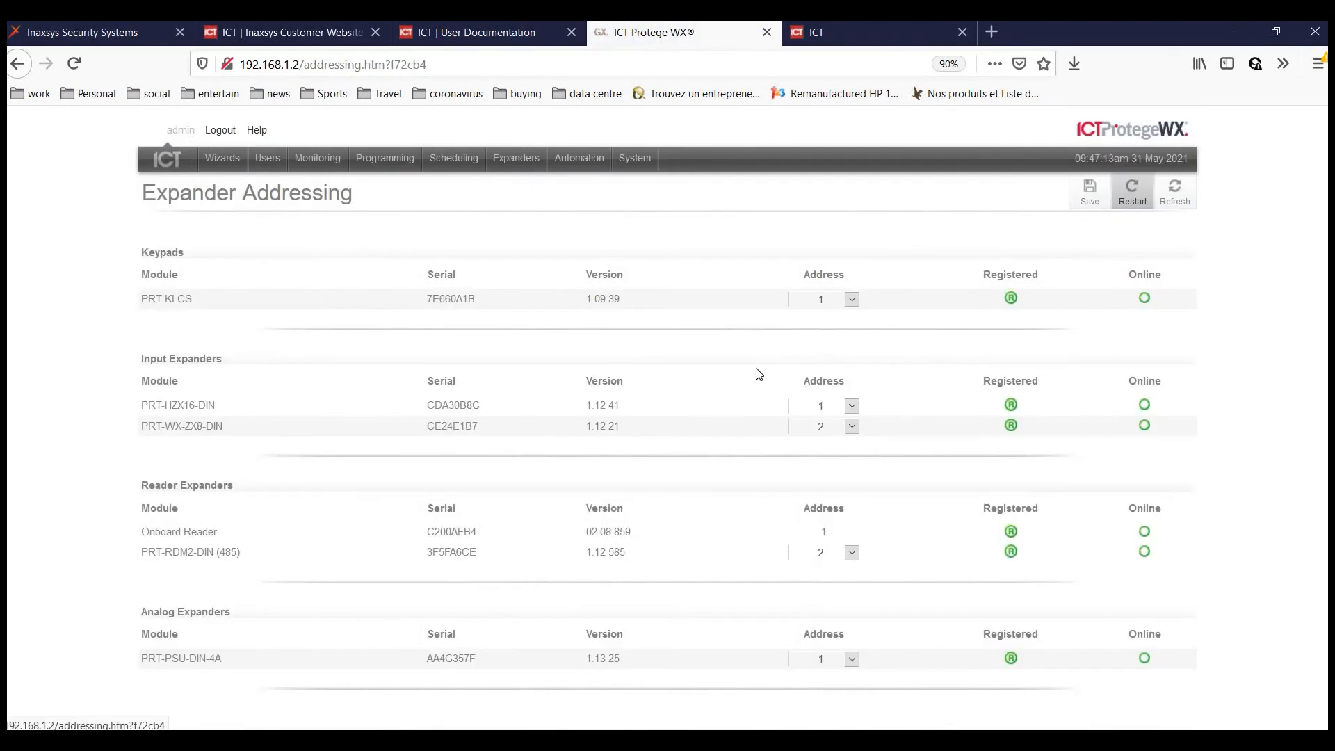
left_click(744, 362)
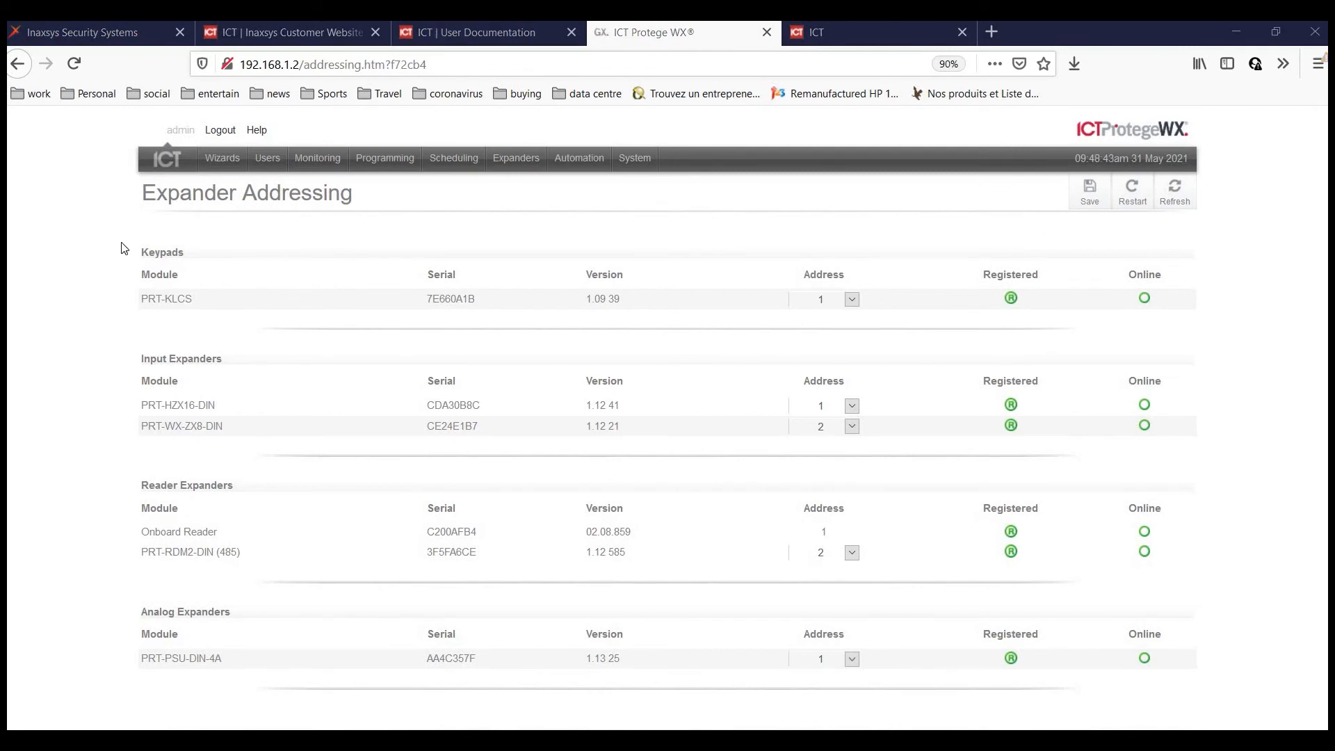
left_click(164, 162)
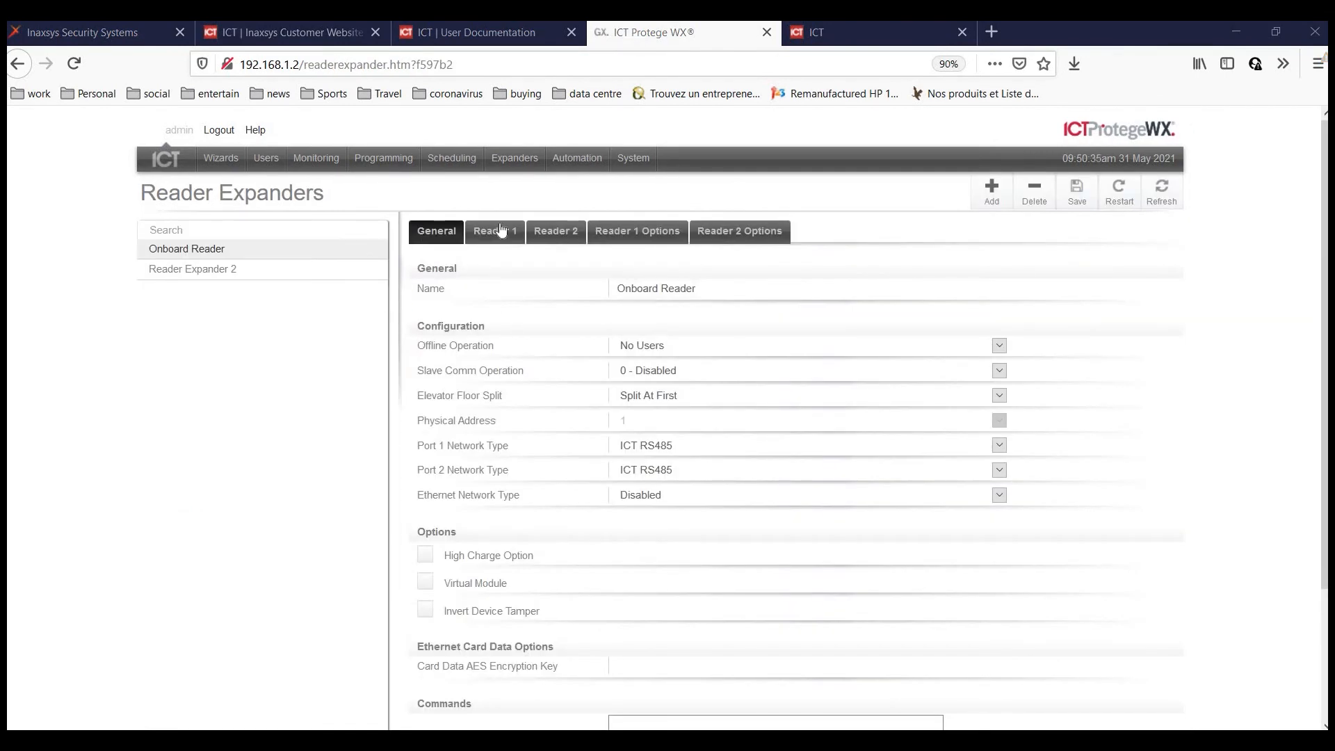
Confirm Reader 1's Disarm Area For Door On Access option, then go to Programming > Areas.
left_click(501, 230)
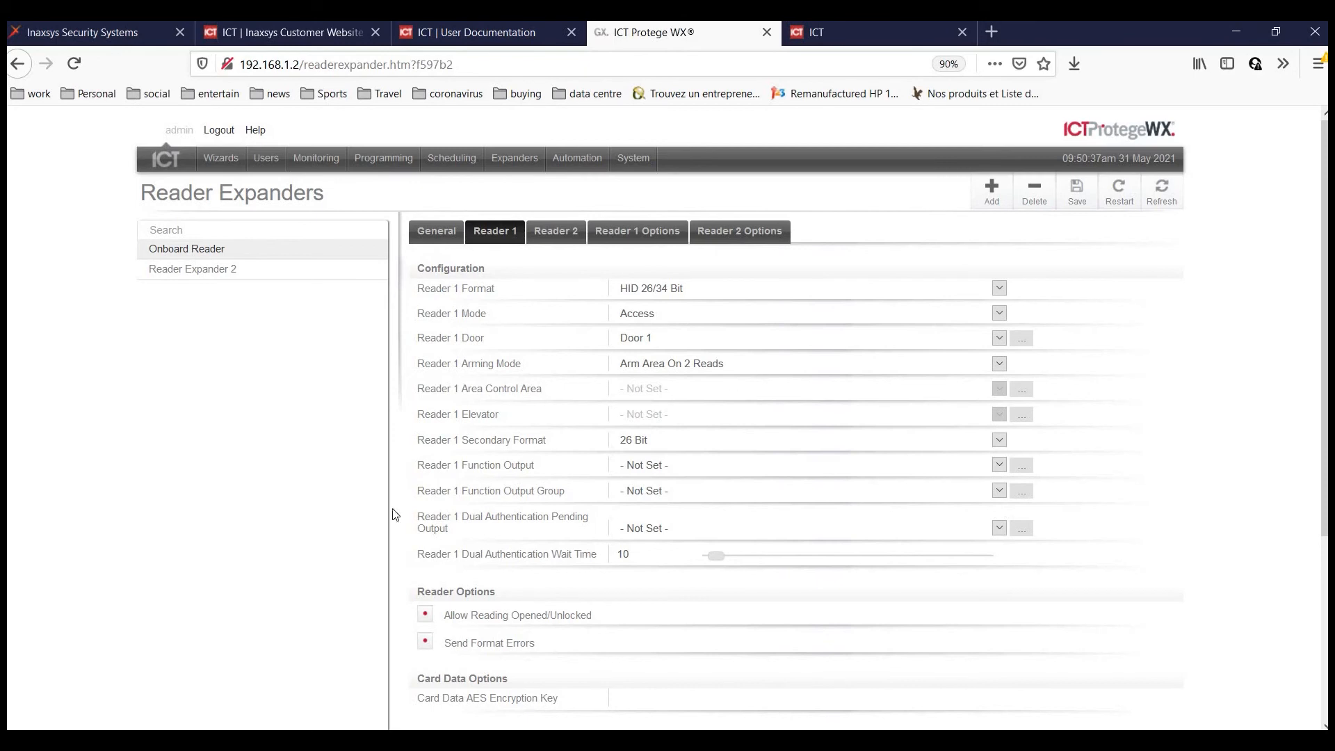
scroll(464, 505, "down", 1)
scroll(463, 505, "down", 3)
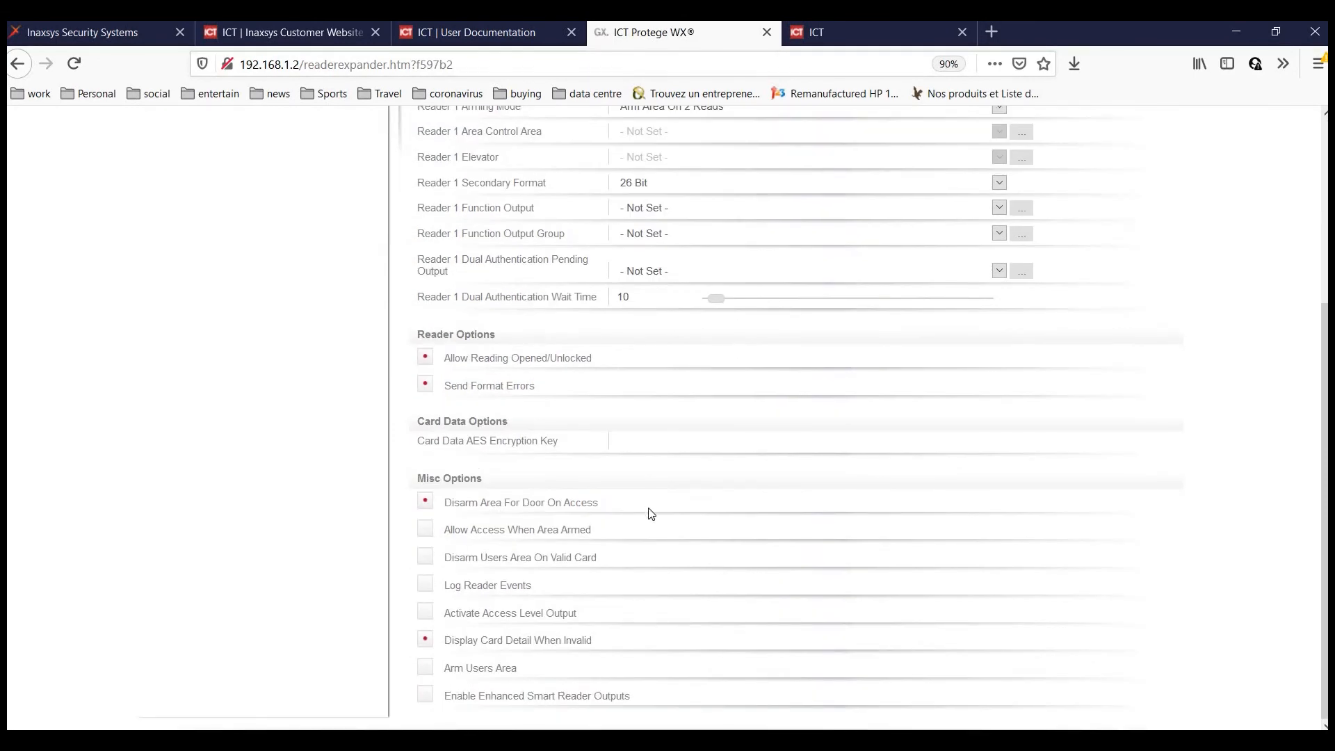
scroll(652, 513, "up", 4)
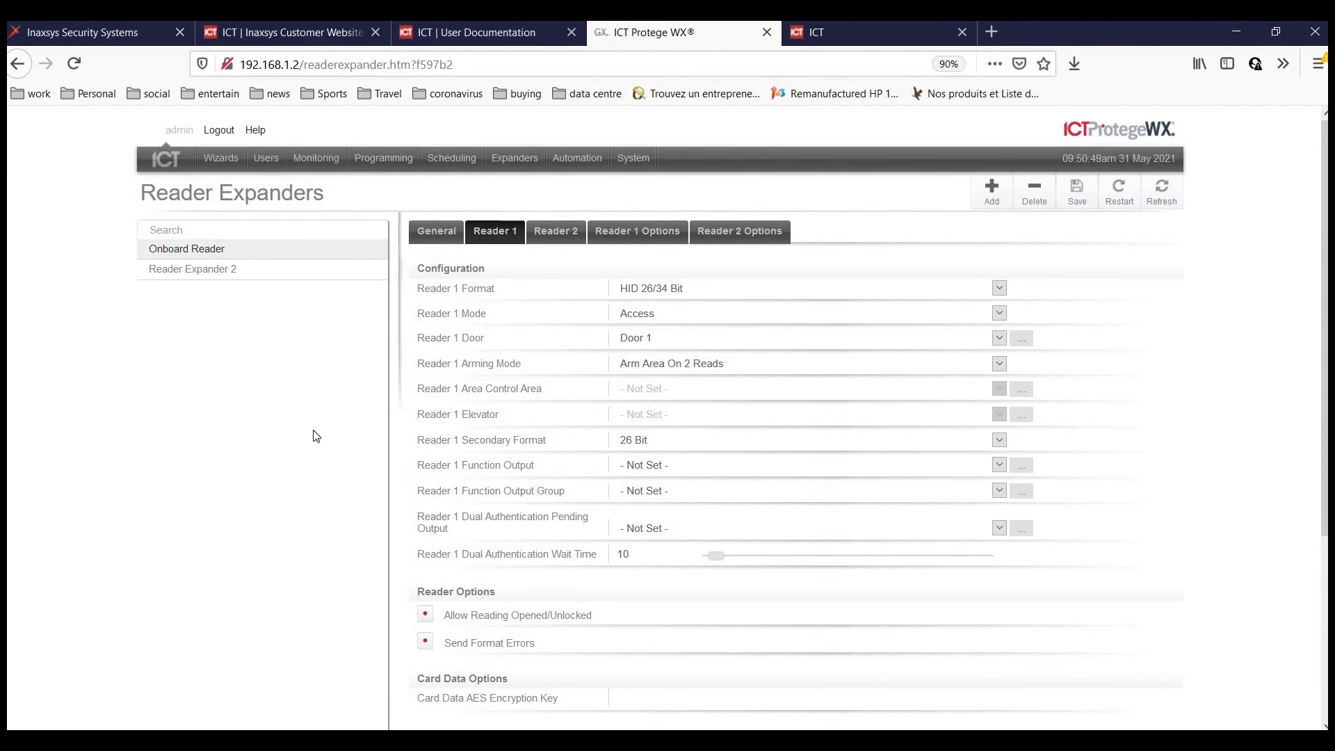
left_click(381, 158)
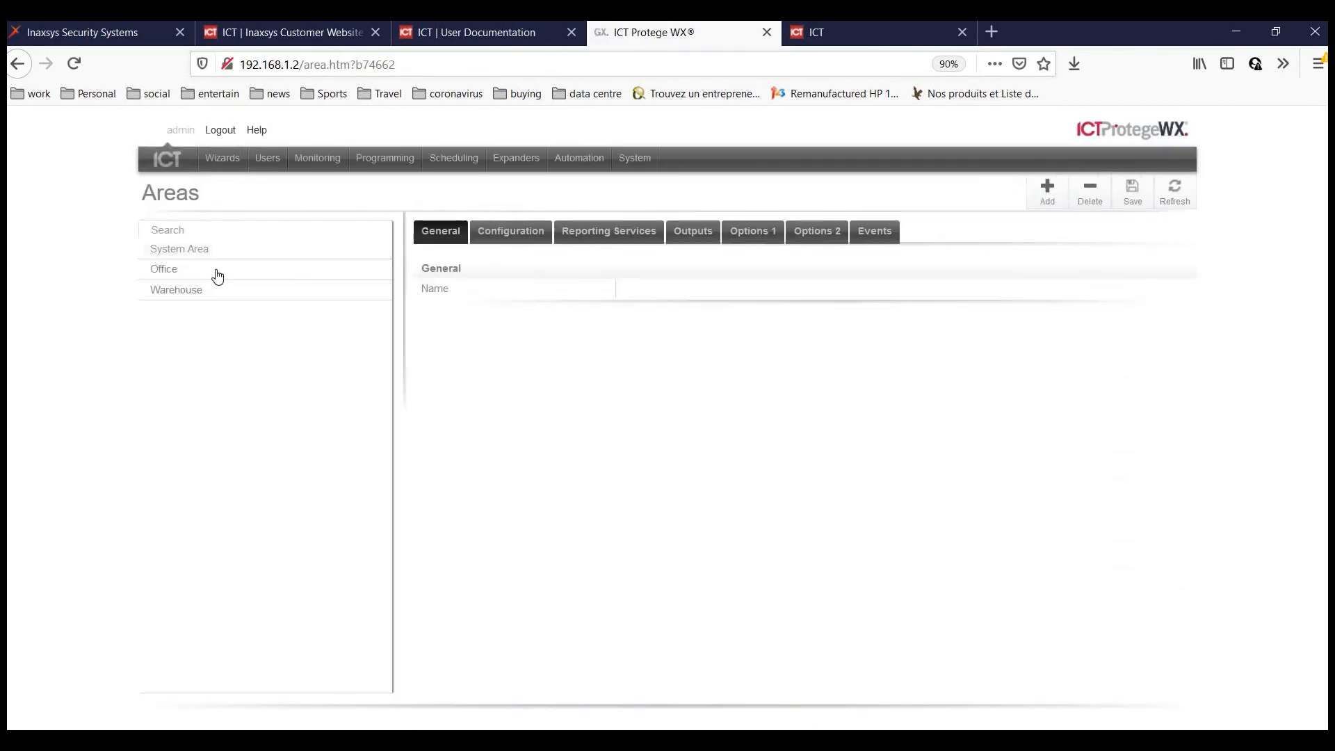
Set the Office area's exit and entry delay pulse on and off times to 5, and save.
left_click(210, 271)
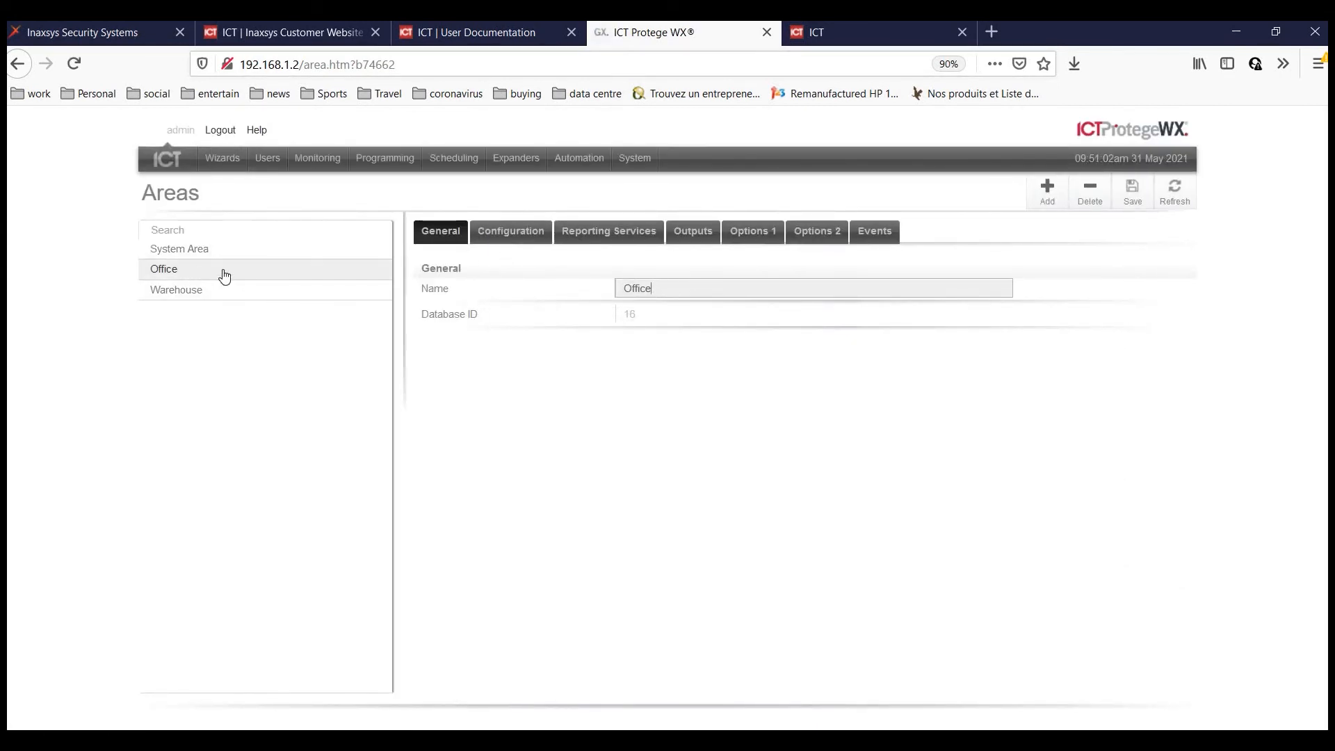
left_click(694, 233)
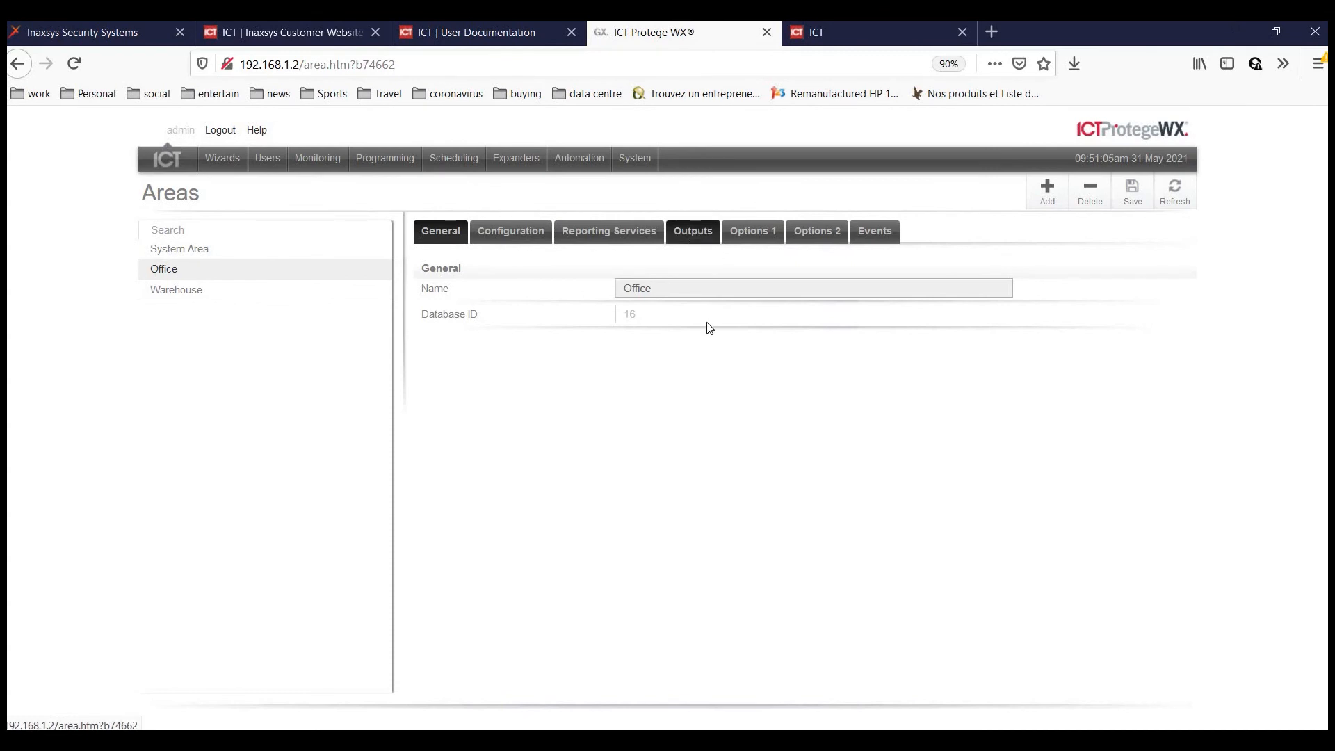
scroll(465, 246, "down", 2)
scroll(464, 246, "down", 2)
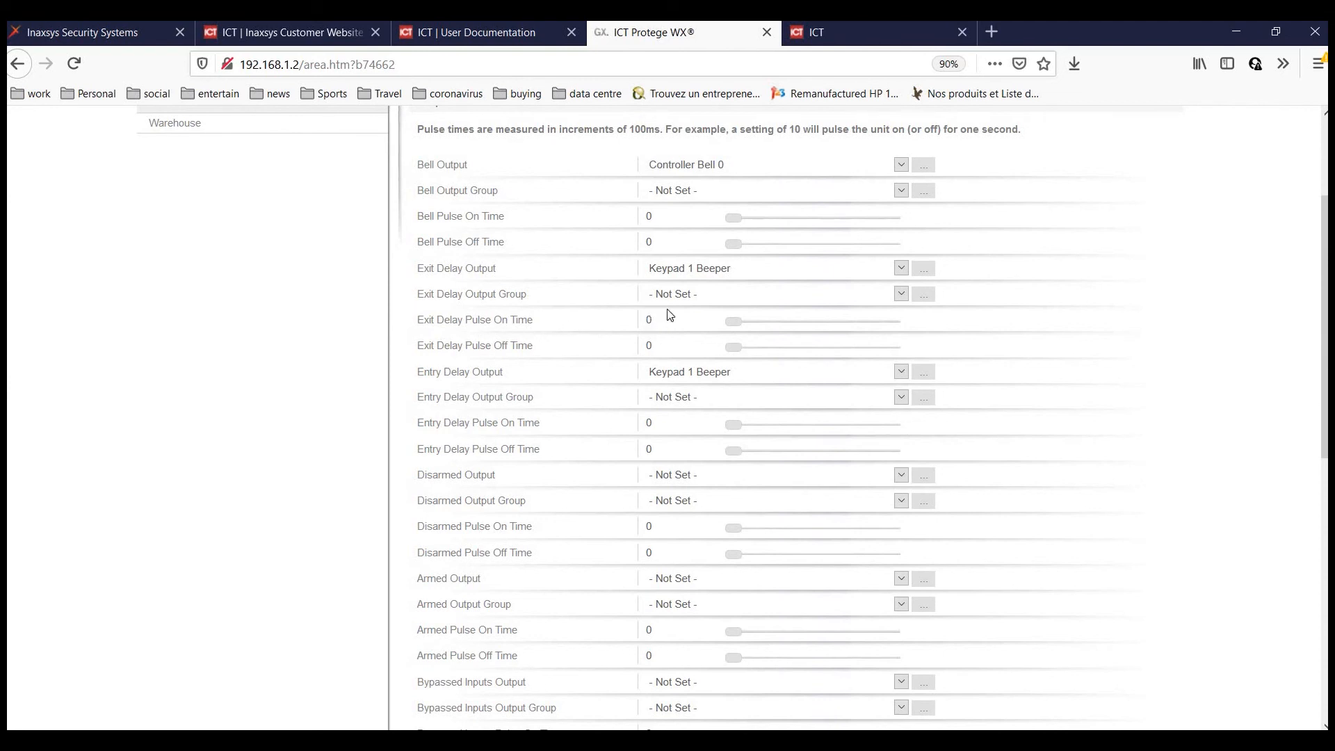
left_click(626, 324)
left_click(622, 351)
type("5")
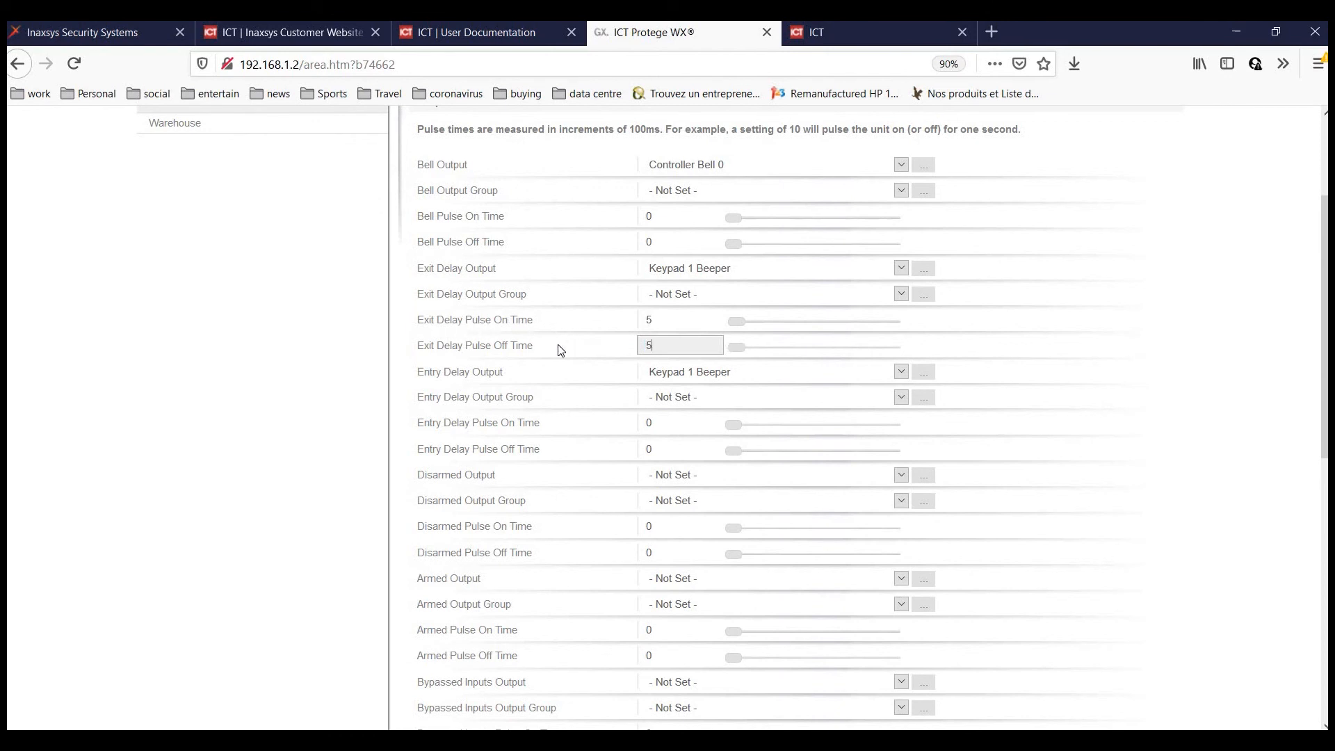
left_click(666, 423)
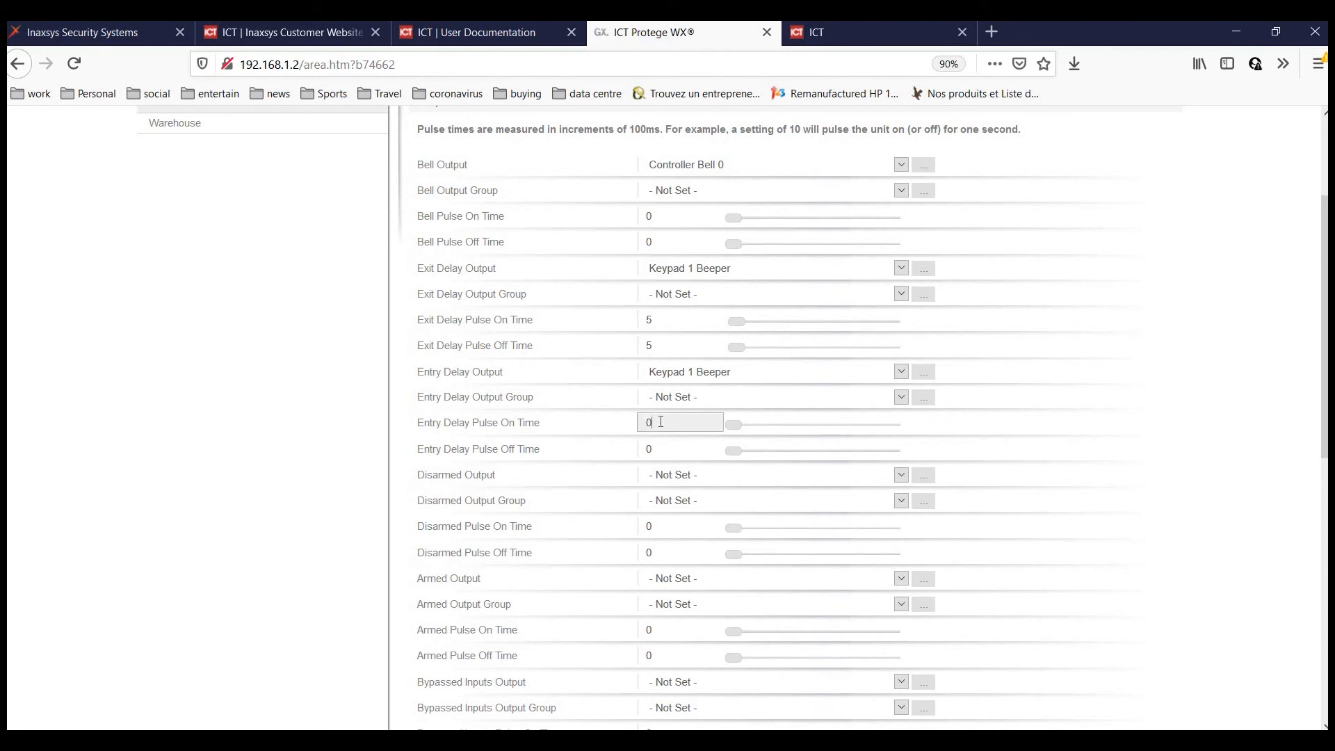
type("5")
key("Tab")
type("5")
scroll(1085, 222, "up", 3)
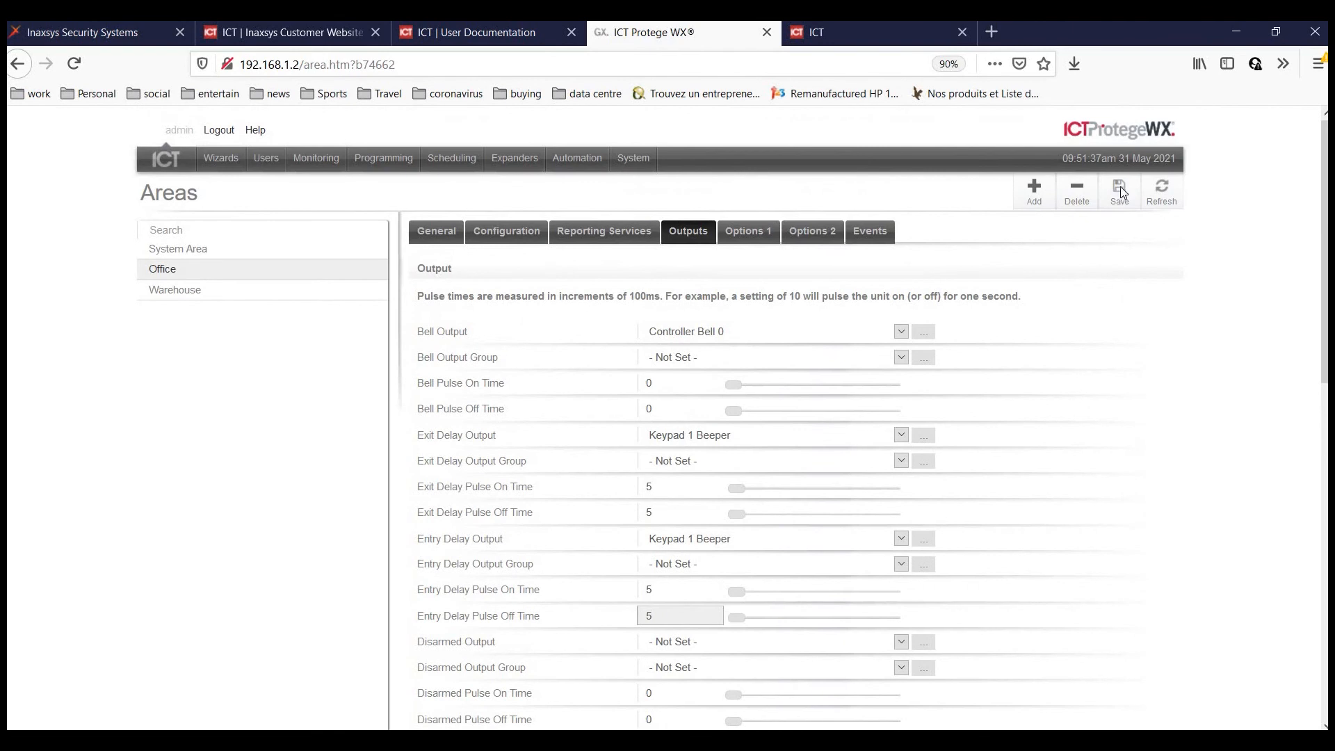
left_click(1121, 187)
Reopen the Office area's outputs to verify the saved pulse times of 5.
left_click(178, 248)
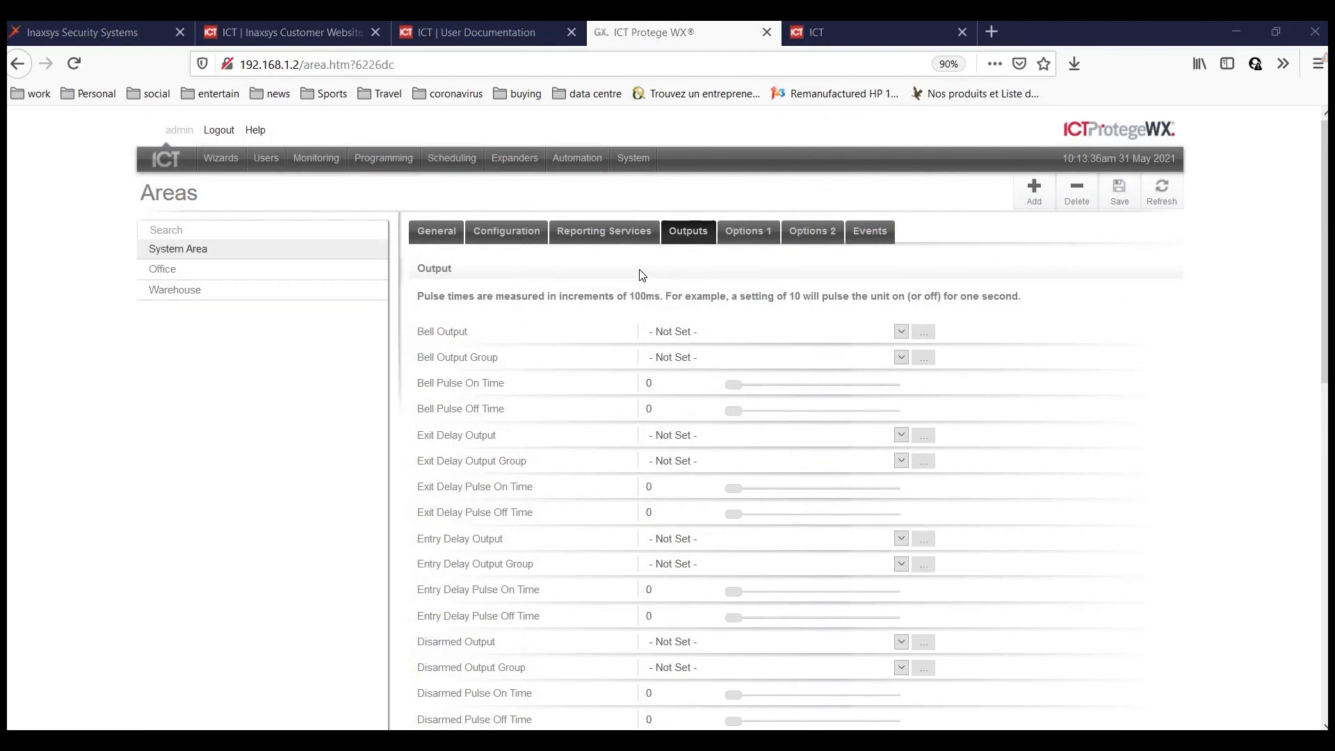
left_click(191, 270)
left_click(706, 234)
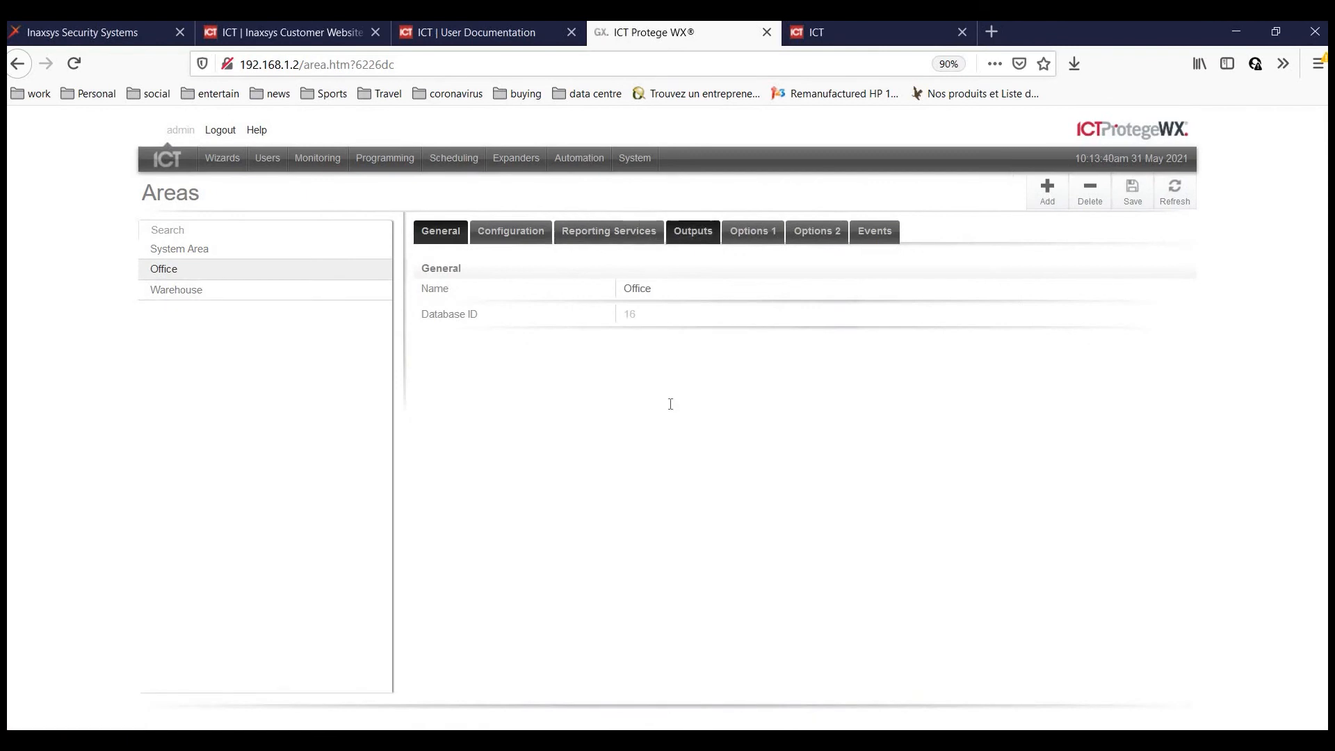
scroll(654, 210, "down", 3)
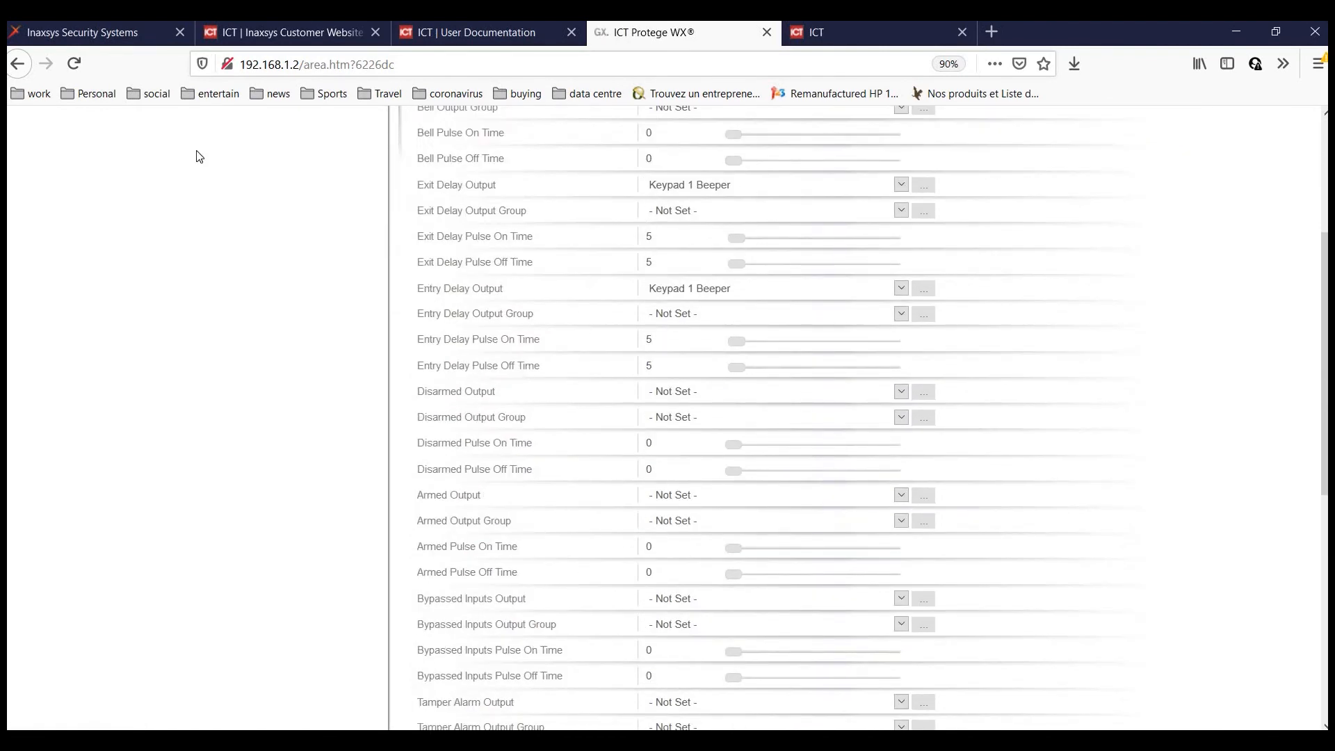
scroll(196, 156, "up", 3)
mouse_move(327, 161)
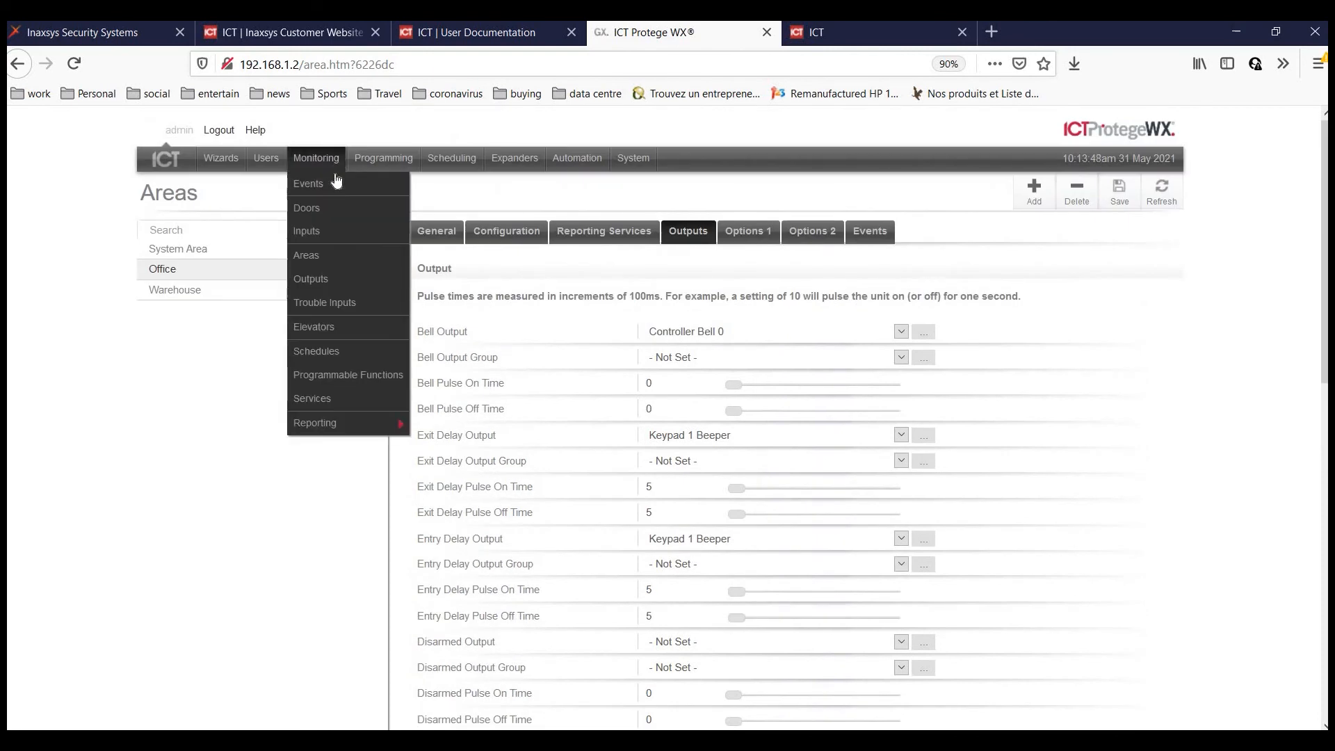
Disarm the Office area from the area status list, then arm it again.
left_click(308, 263)
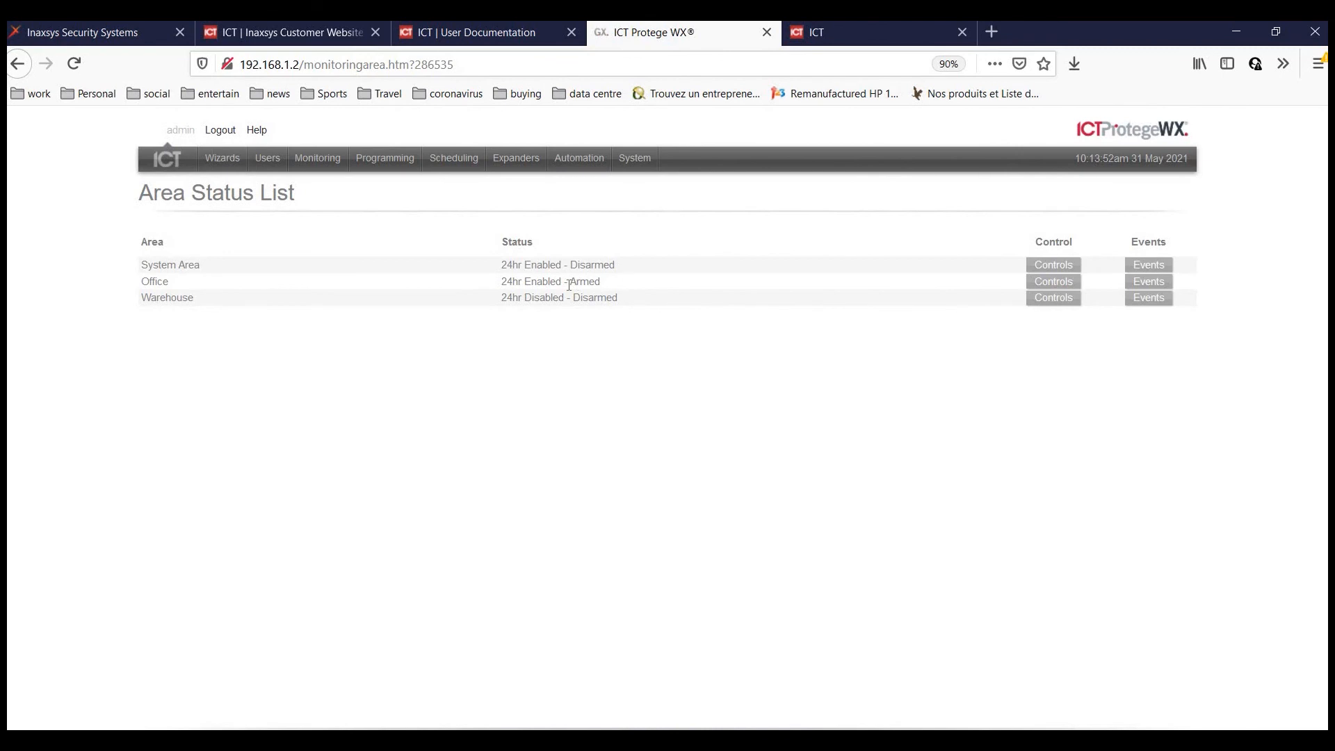
left_click(1058, 282)
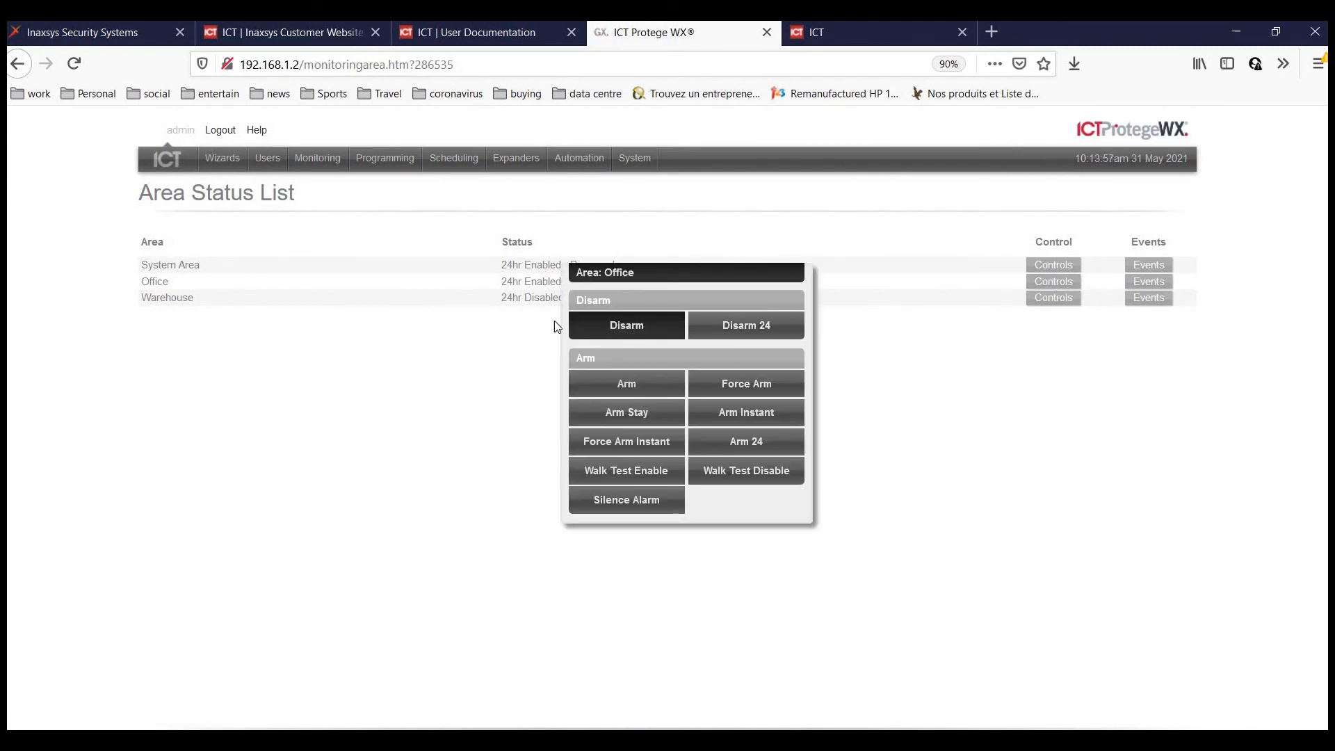
left_click(480, 307)
left_click(1073, 280)
left_click(630, 384)
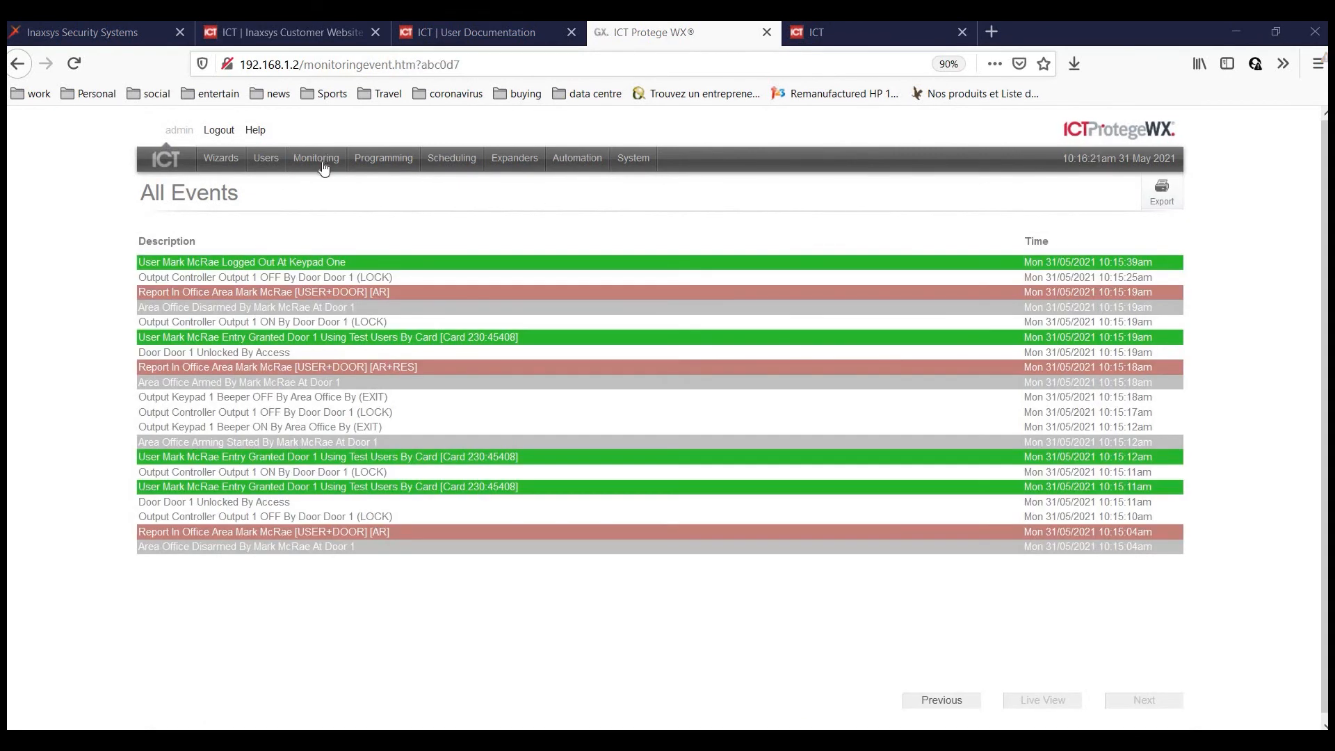
Unlock Door 1 from the Monitoring door status list.
left_click(328, 161)
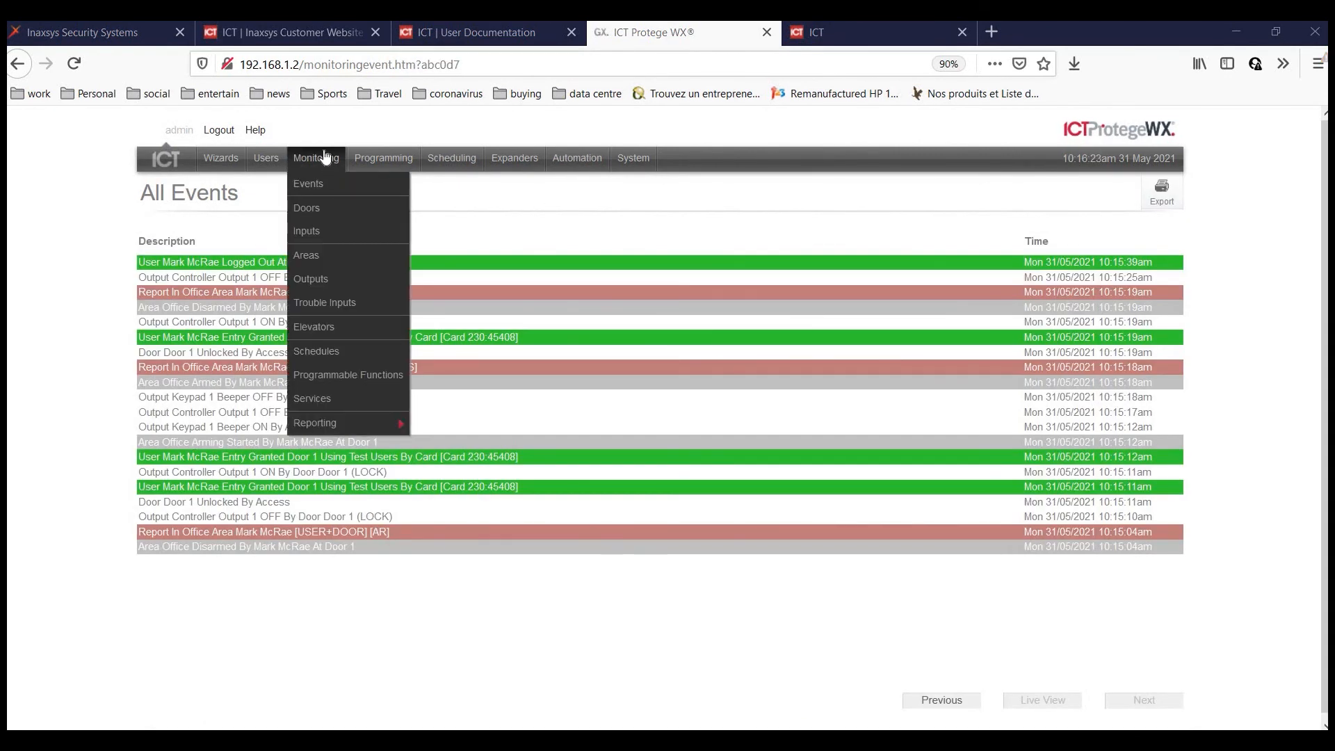
left_click(311, 218)
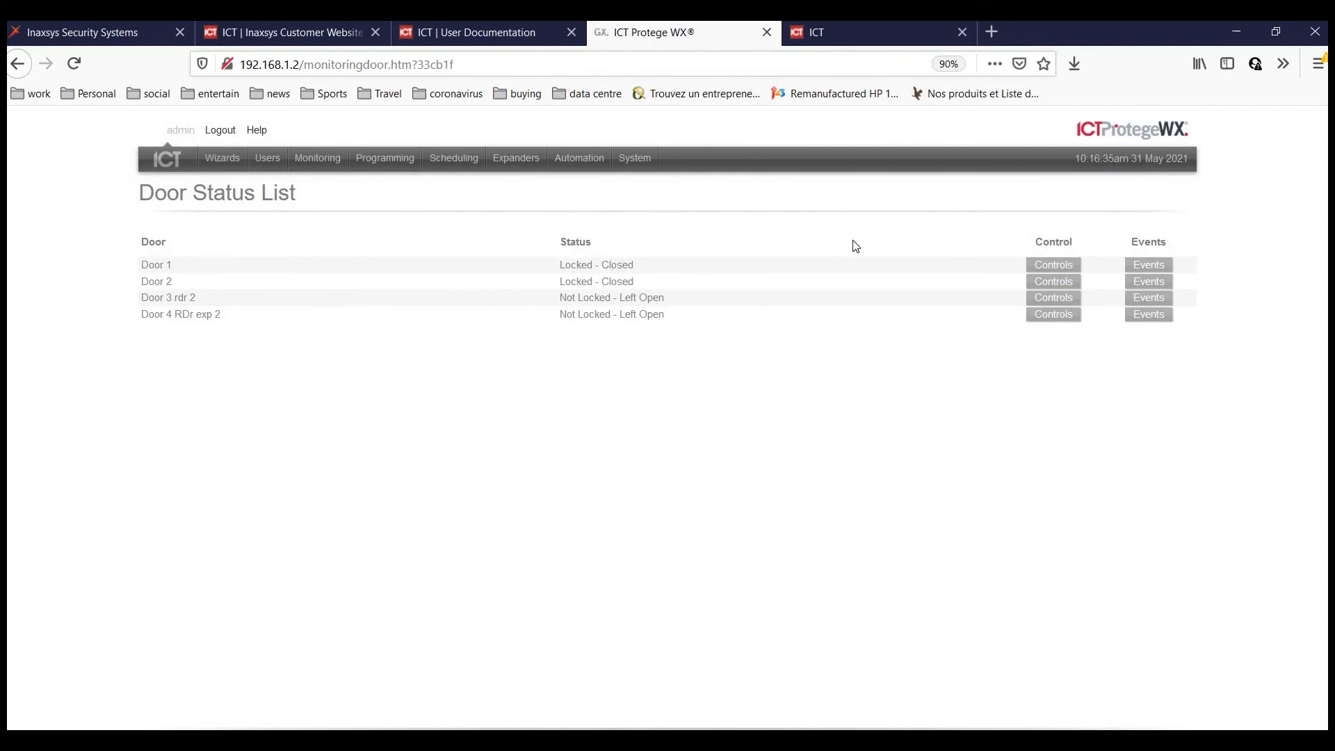
left_click(1056, 271)
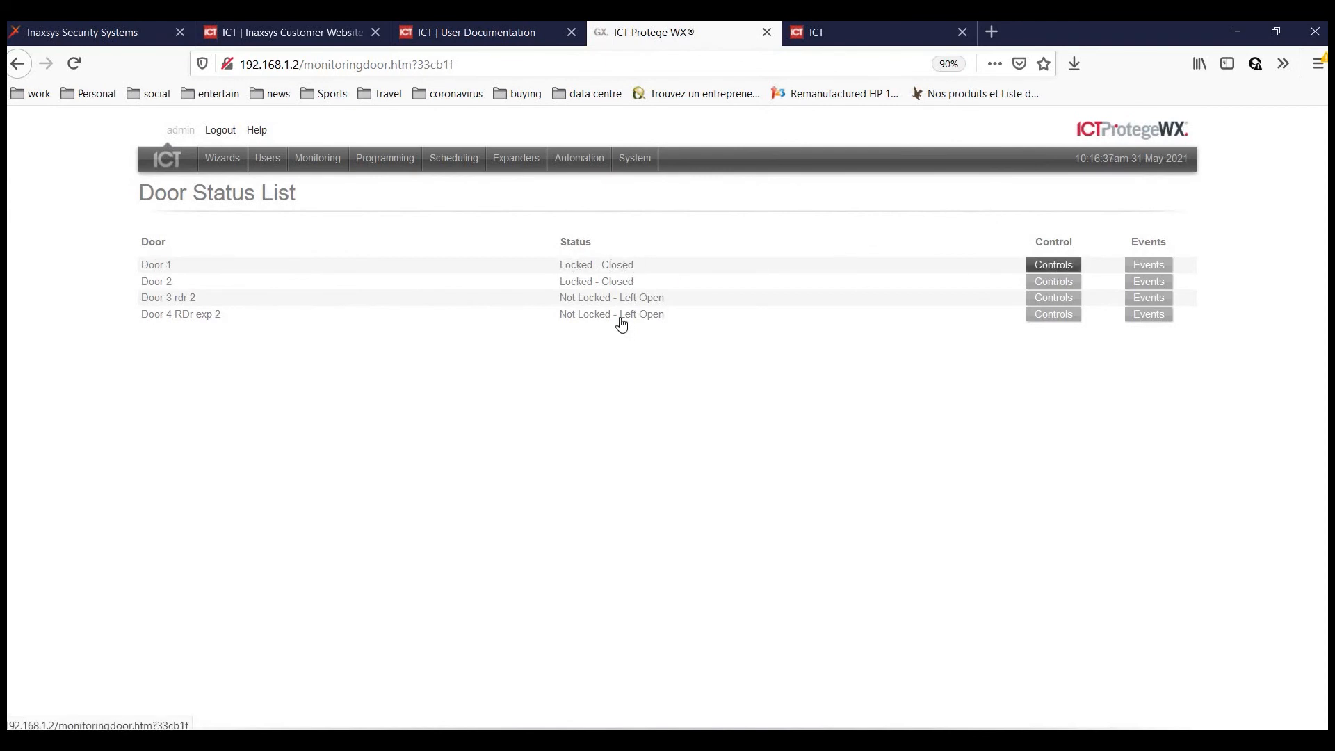
left_click(753, 329)
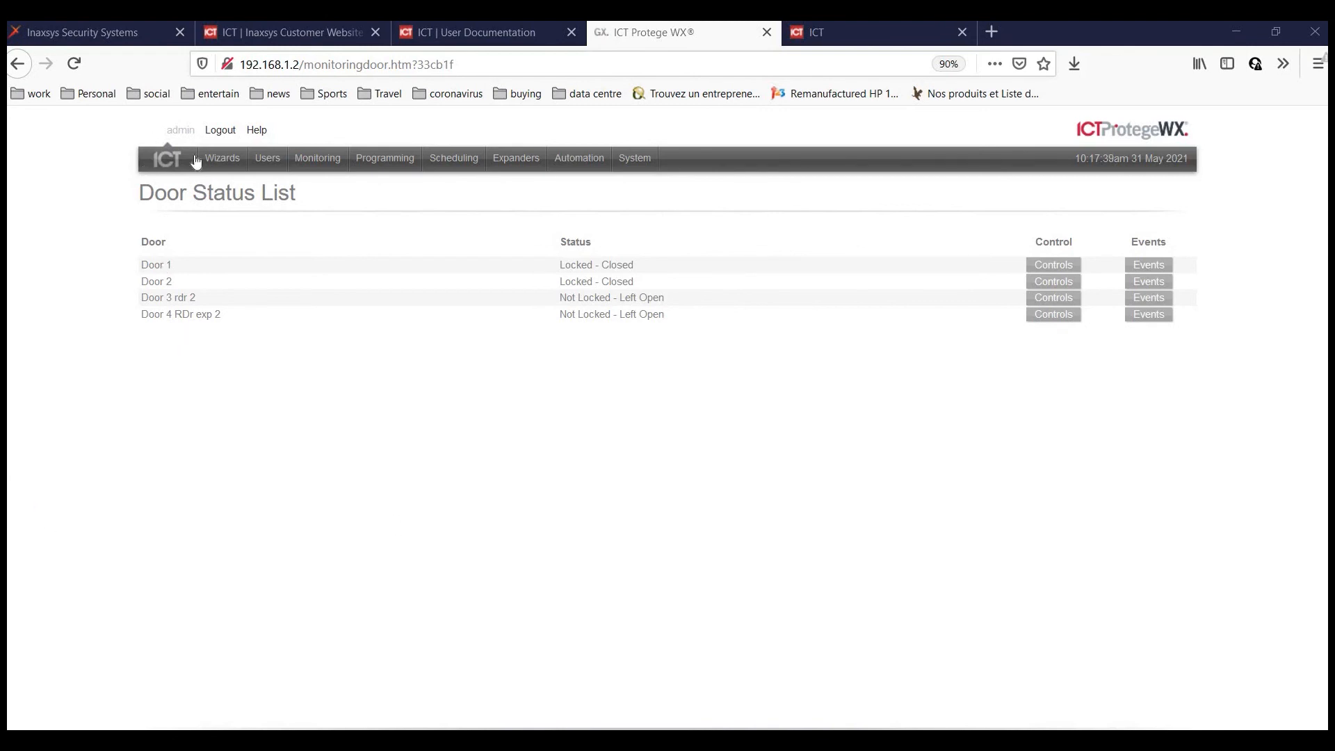
Back up the controller programming to the file Db_C200AFB4_31_May_21.bak.
left_click(640, 177)
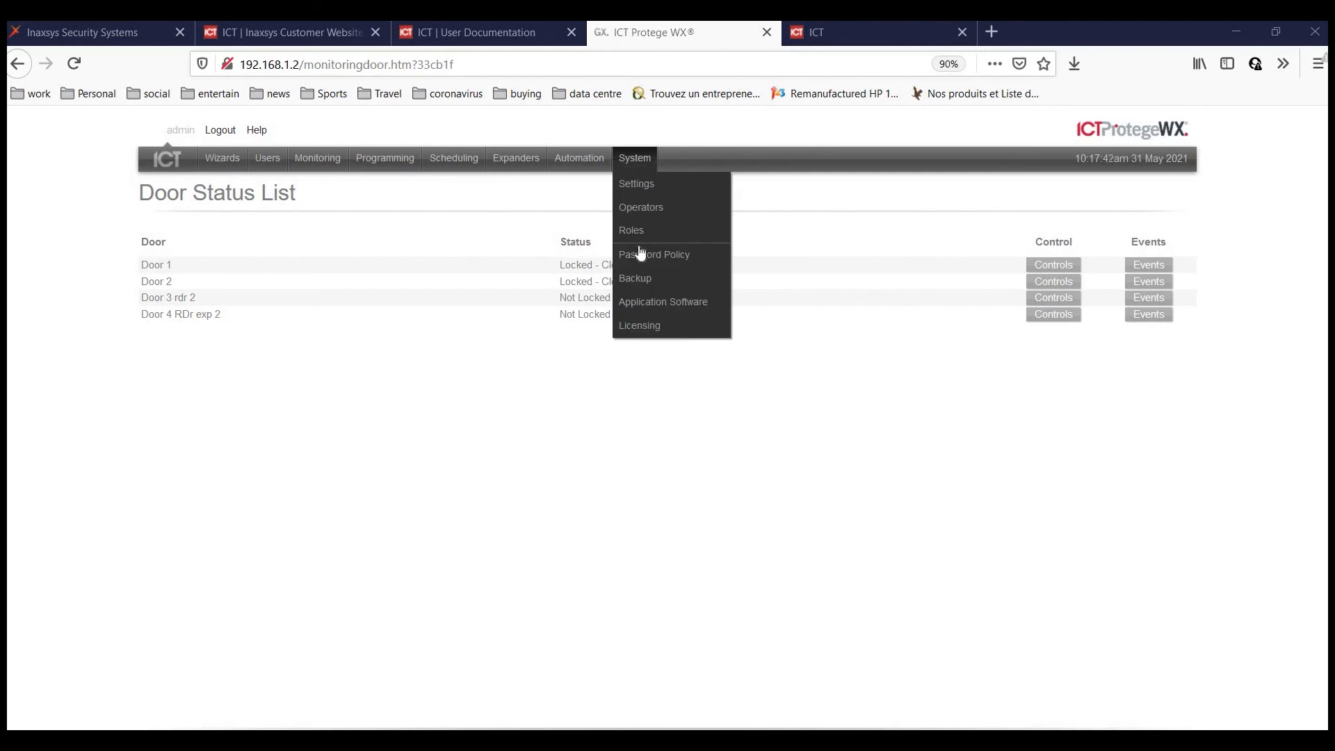
left_click(636, 280)
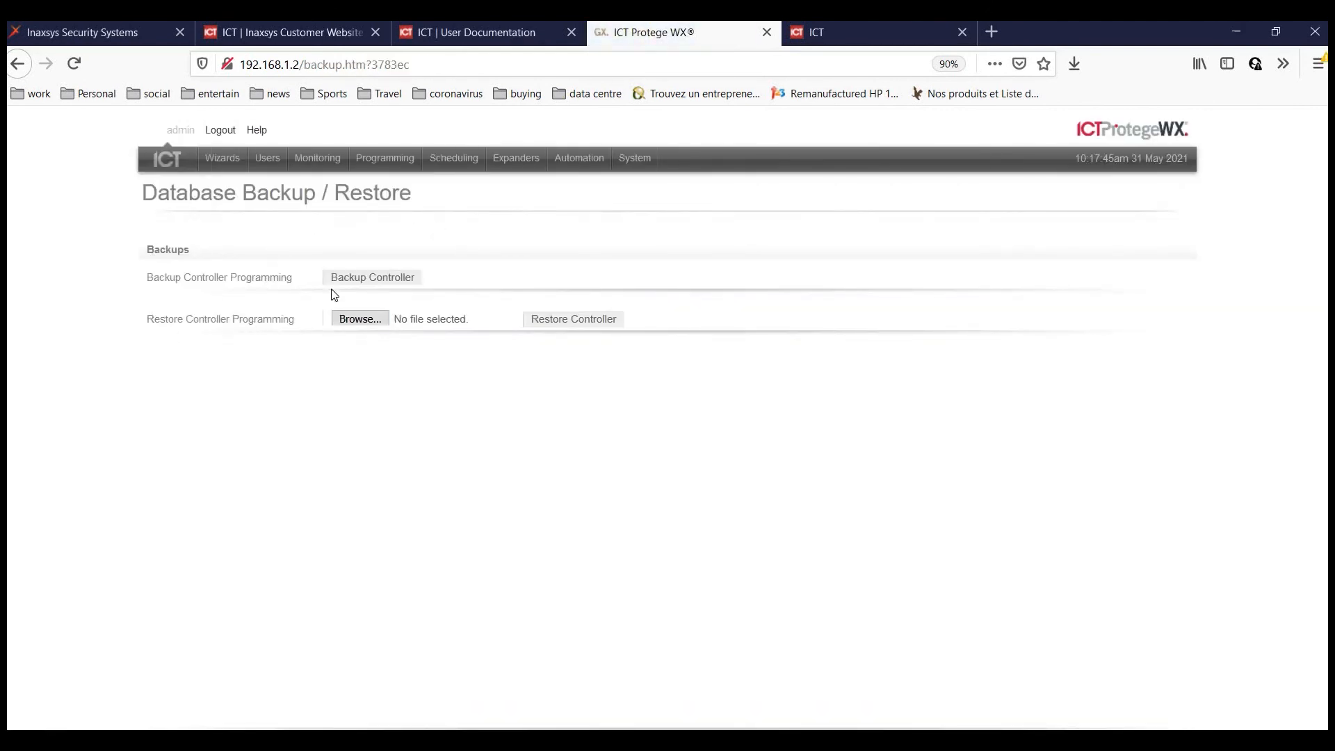
left_click(388, 277)
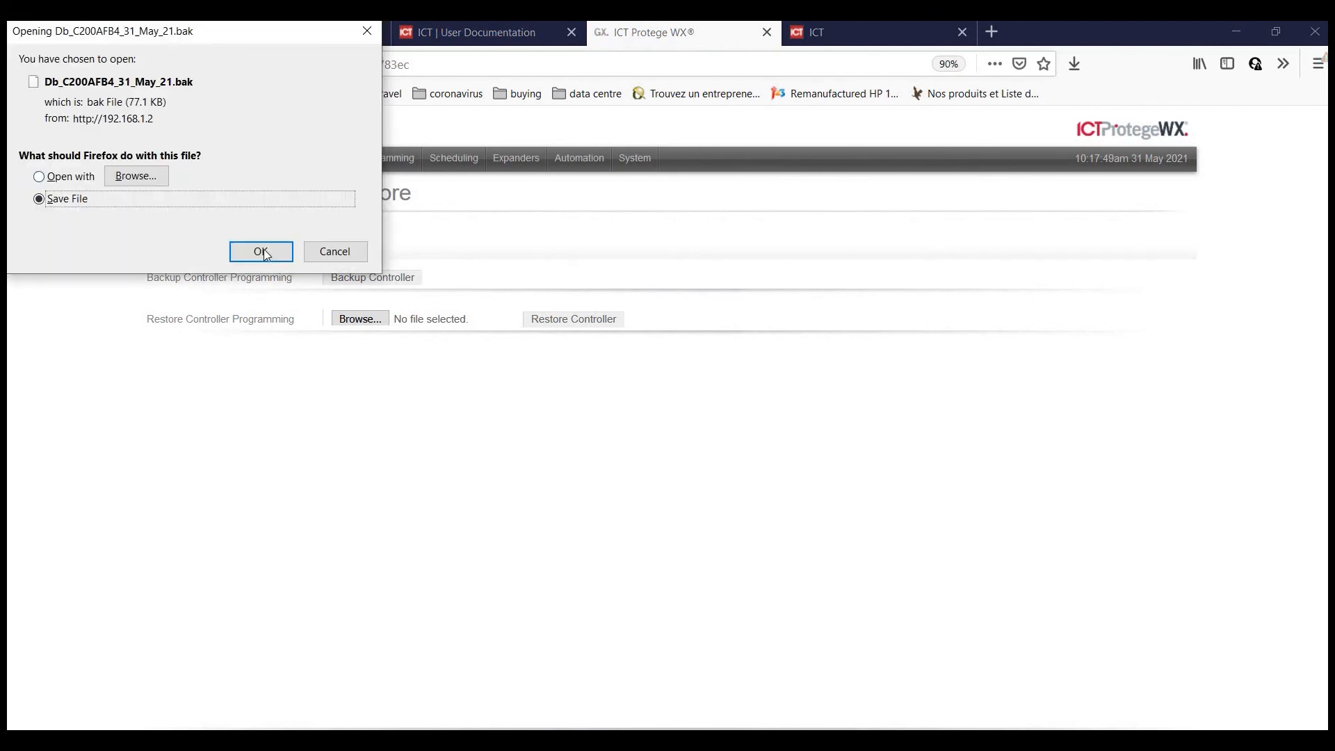
key("Return")
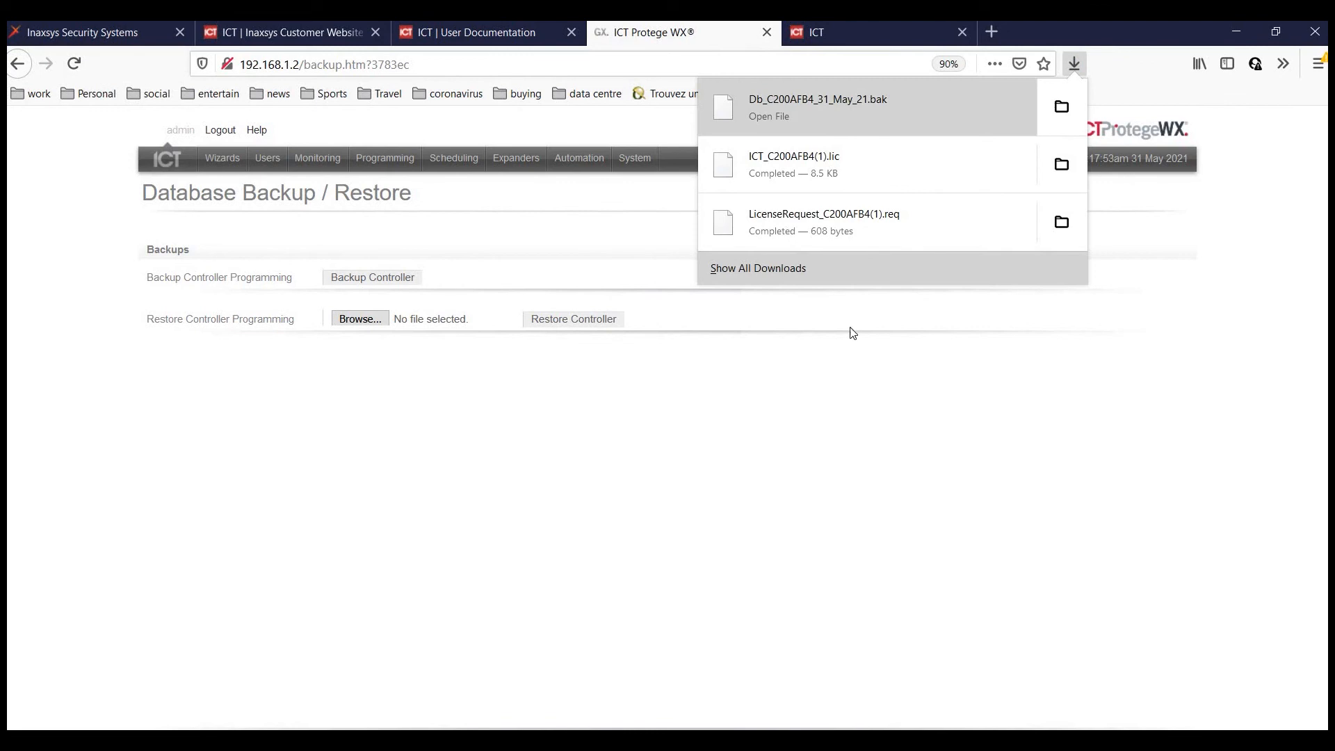
left_click(374, 366)
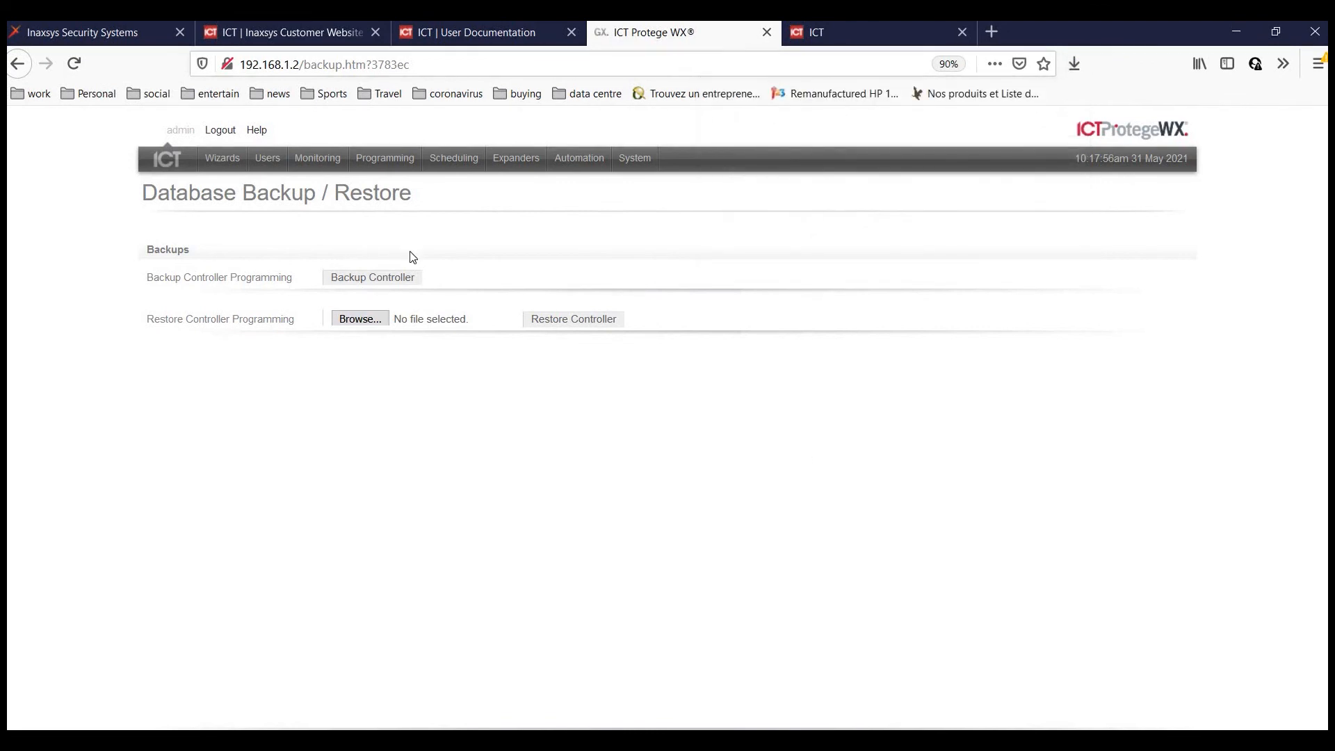
Select Db_C200AFB4_31_May_21.bak as the restore file, then reload the backup page.
left_click(350, 318)
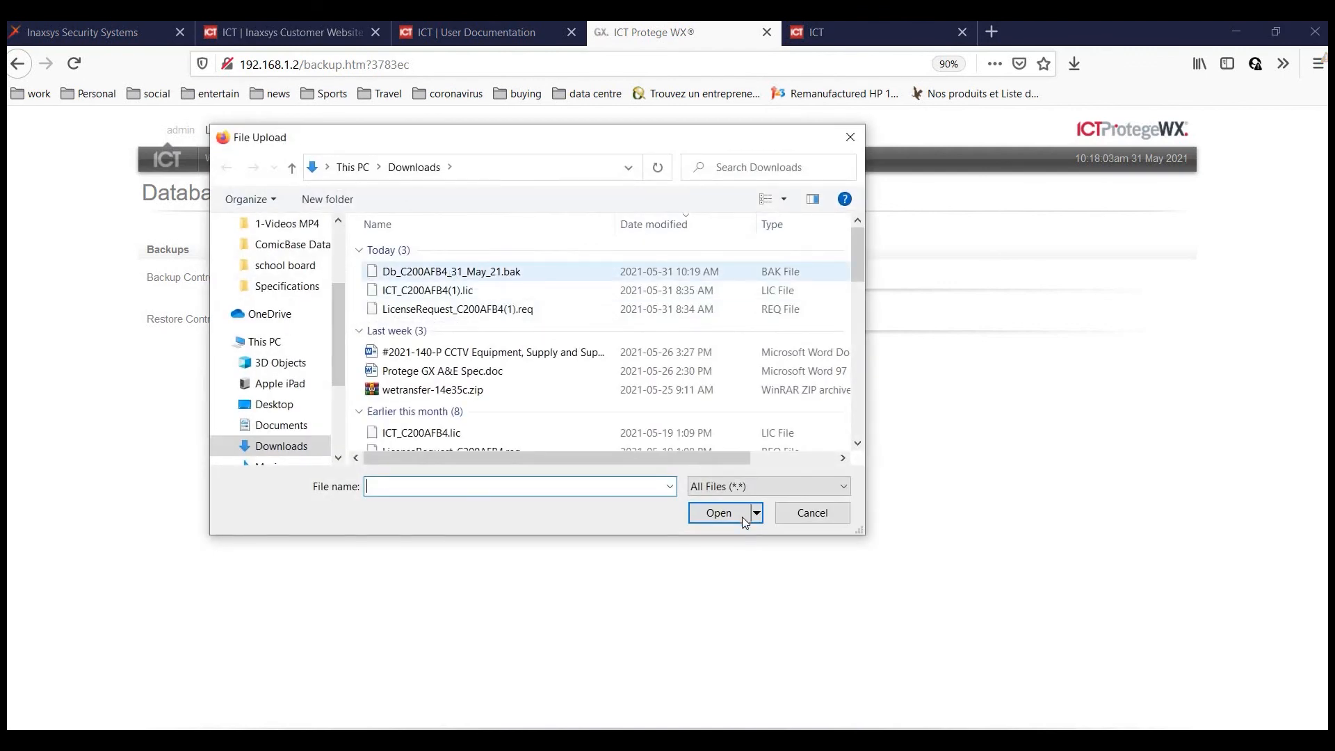
left_click(448, 272)
left_click(719, 512)
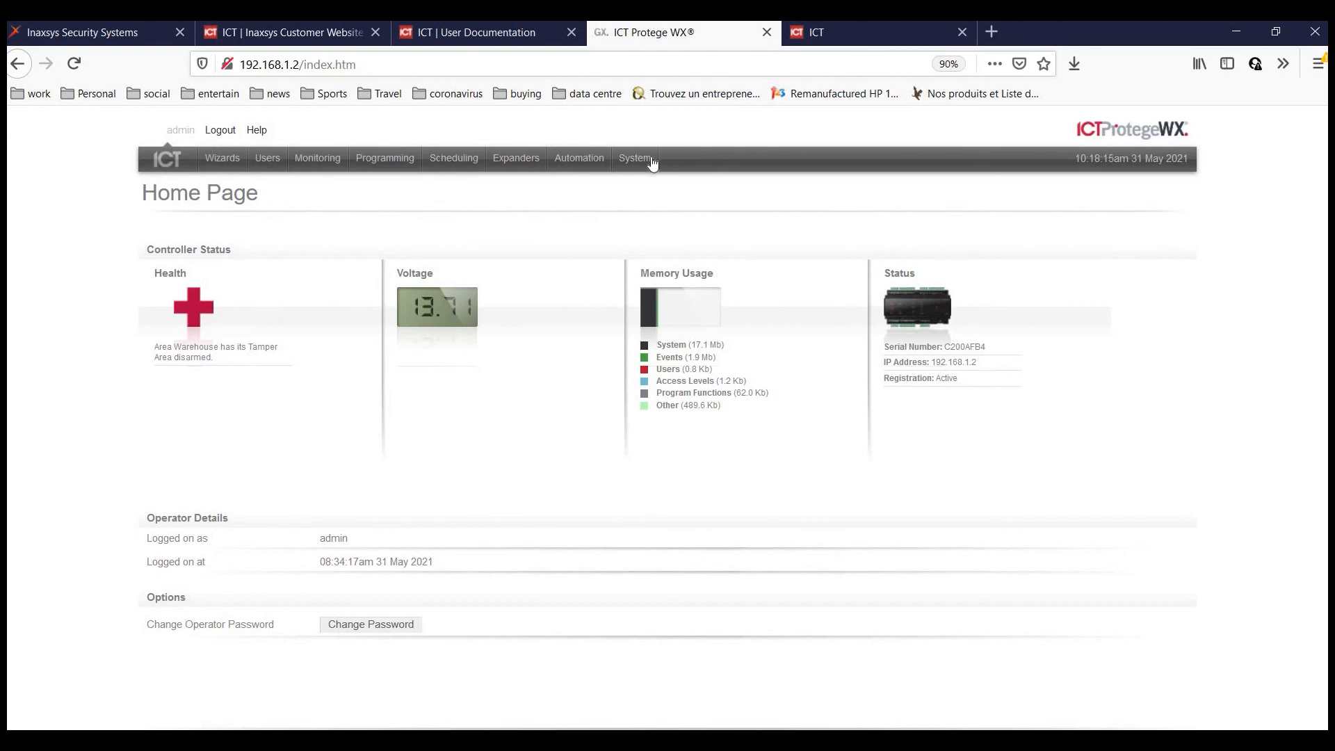
mouse_move(638, 163)
left_click(635, 278)
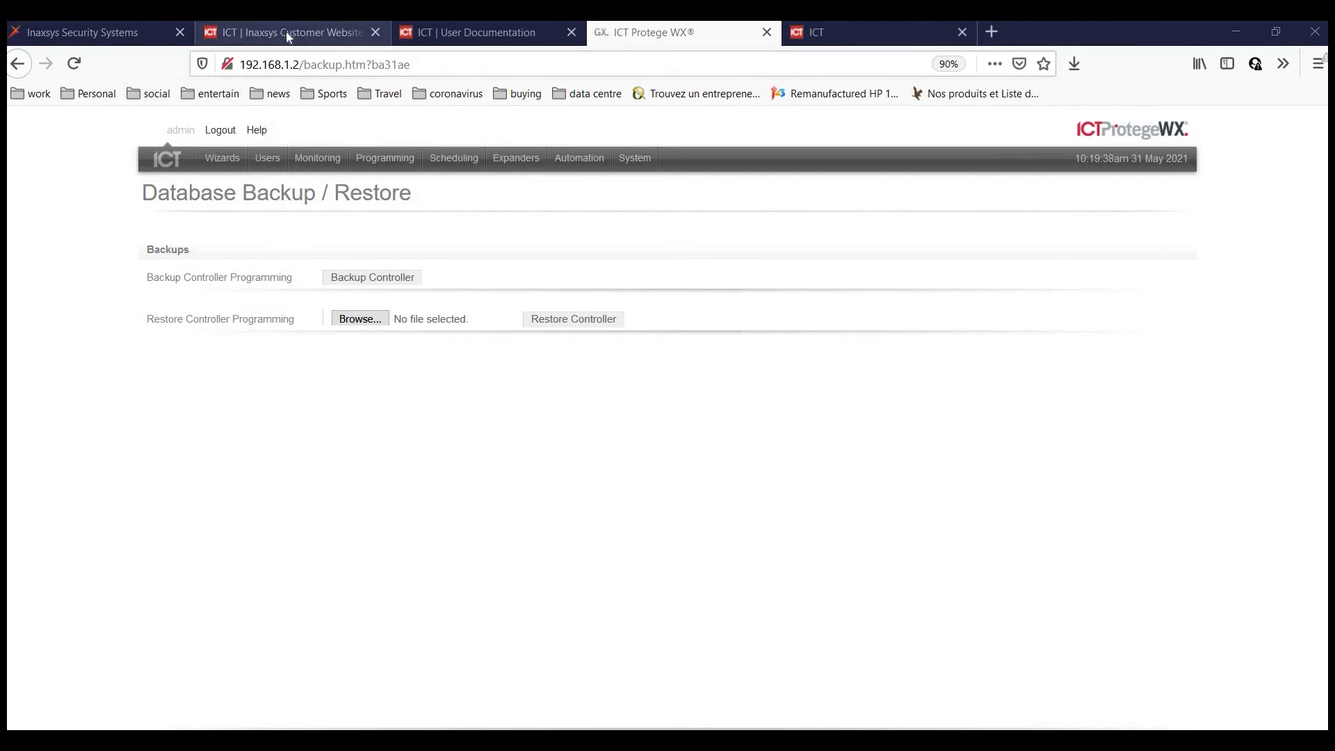
Switch from the Inaxsys customer site to the ICT User Documentation tab.
left_click(305, 32)
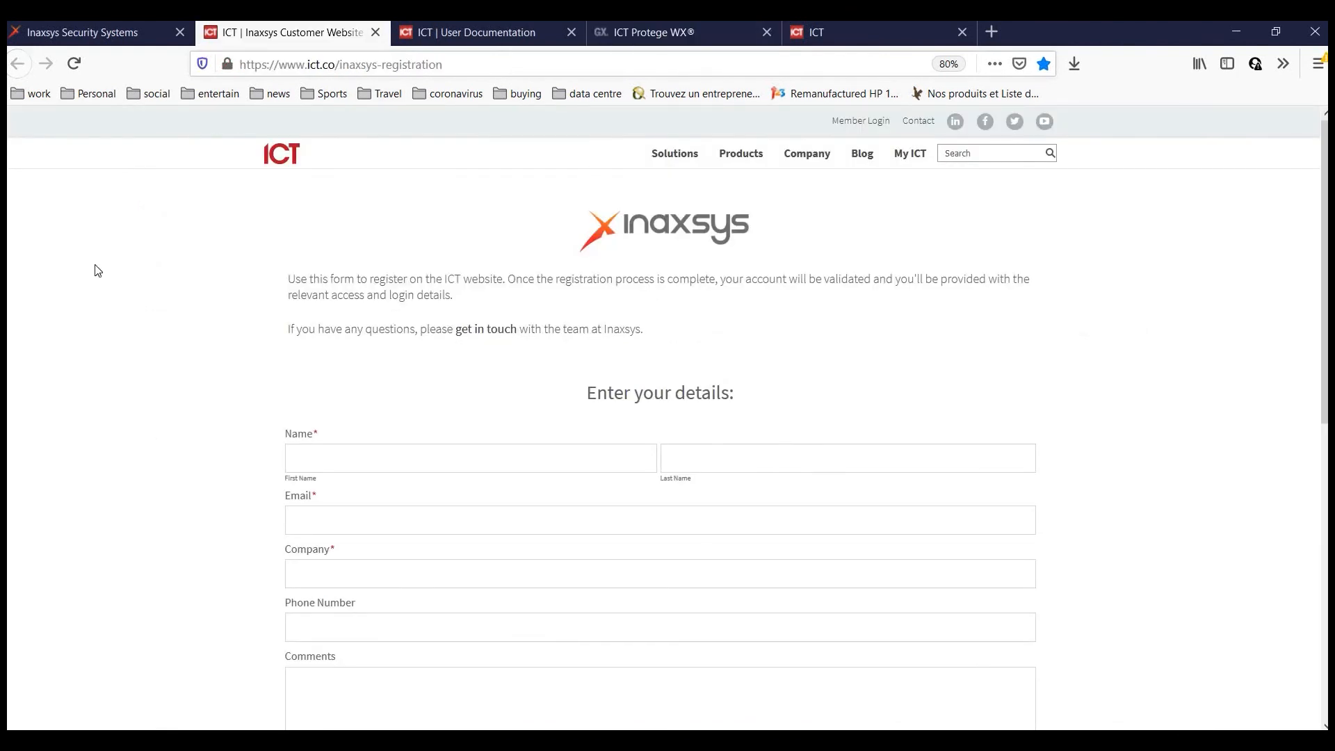
left_click(477, 32)
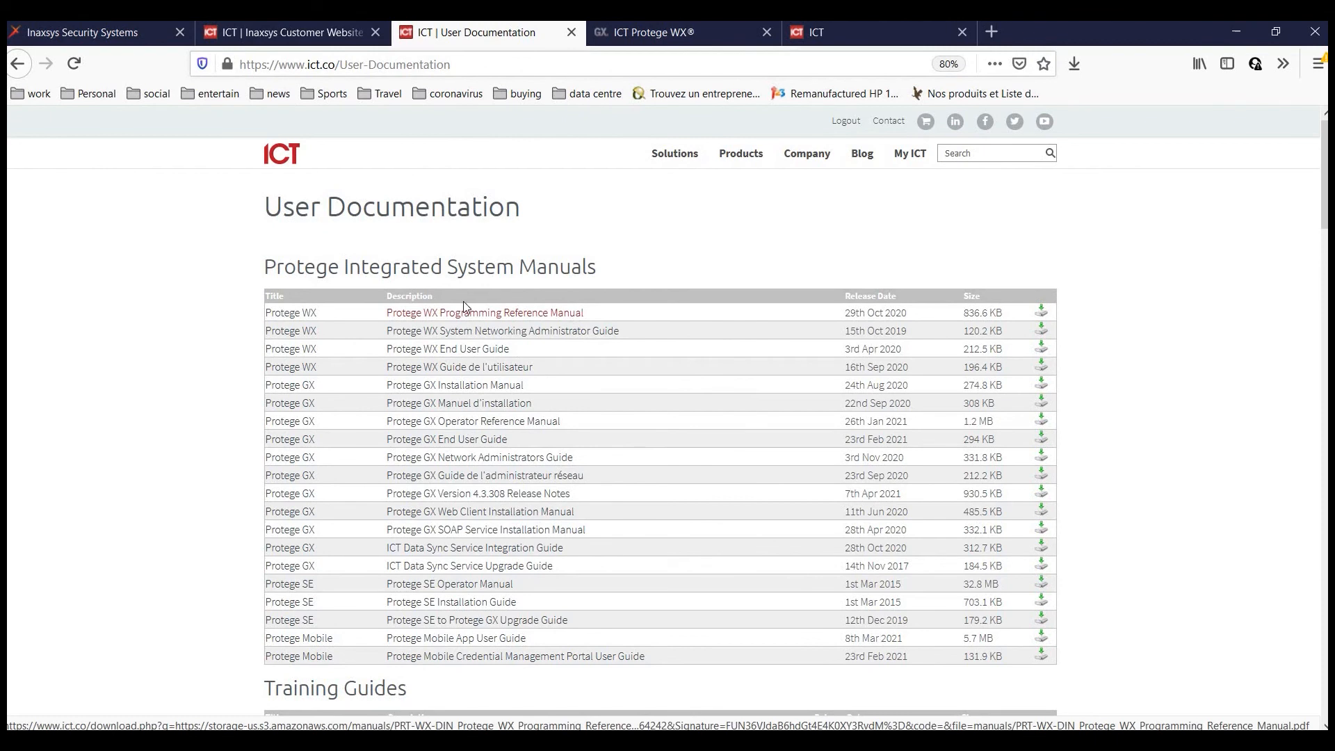